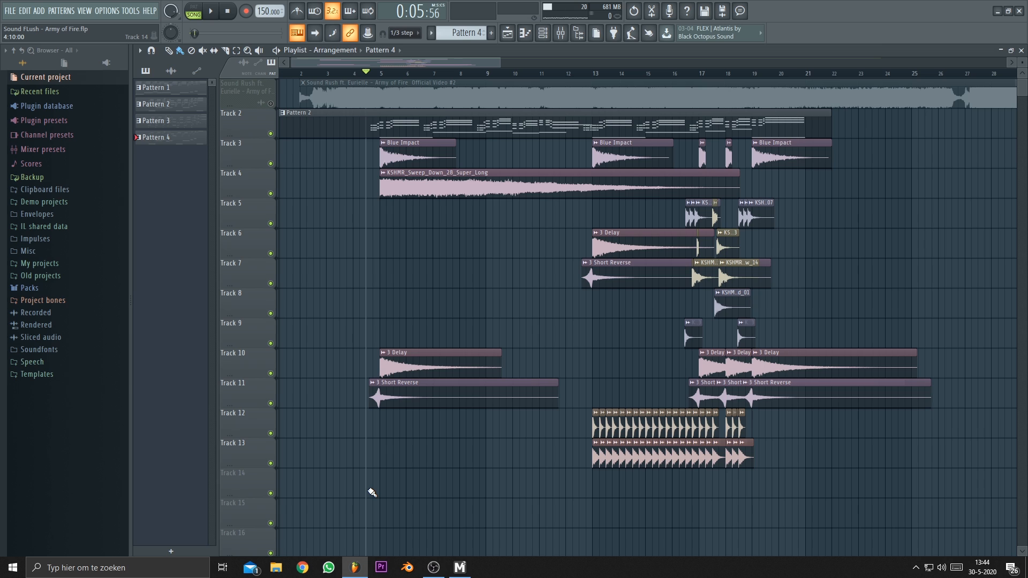
Play the arrangement from just before bar 5 to about bar 21, and stop playback.
key(space)
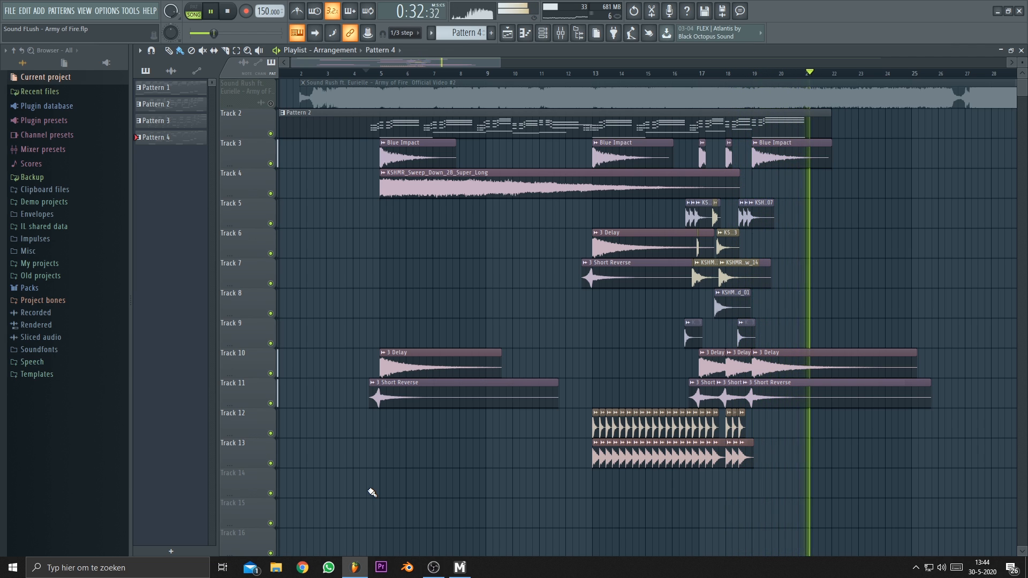
key(space)
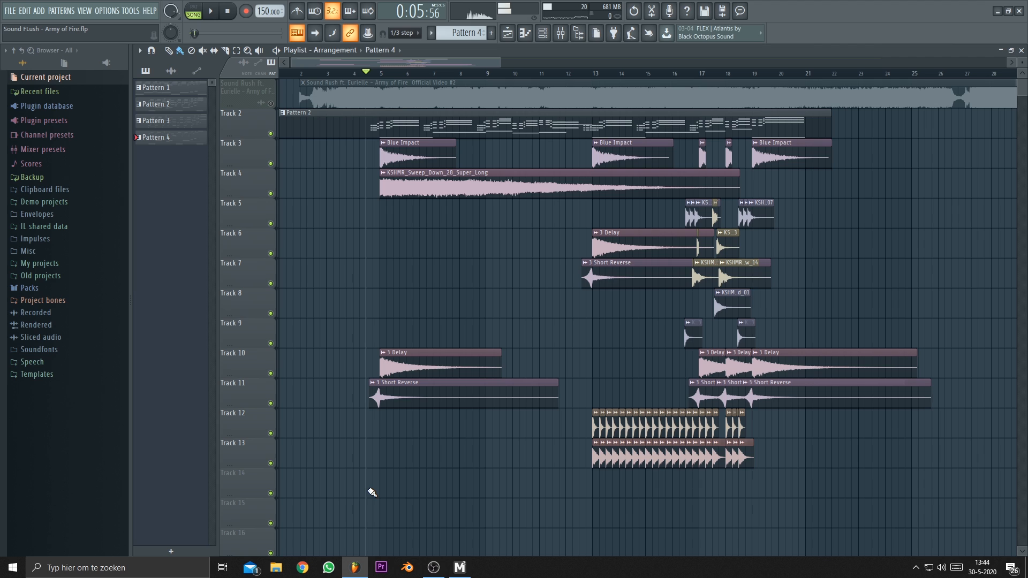
Show the channel rack and rename the first Sylenth1 channel to "Lead 1".
click(543, 32)
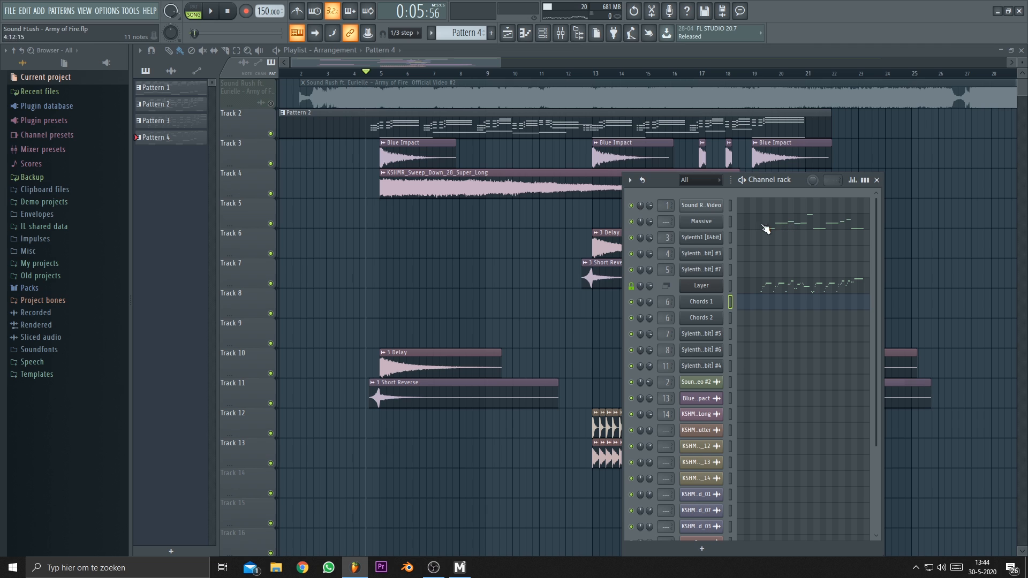
right_click(705, 240)
click(750, 258)
text(Lea)
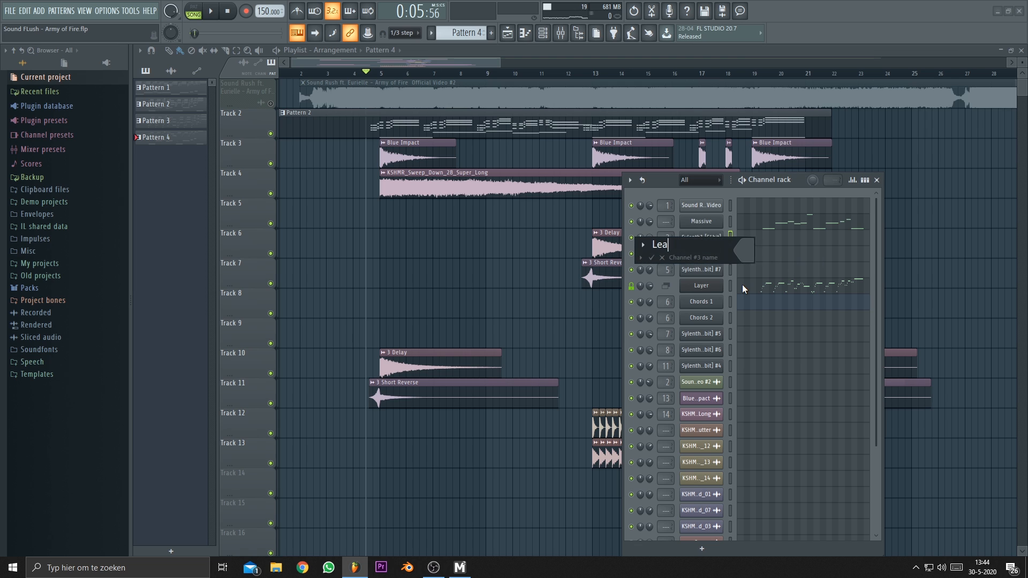
text(d 1)
key(Return)
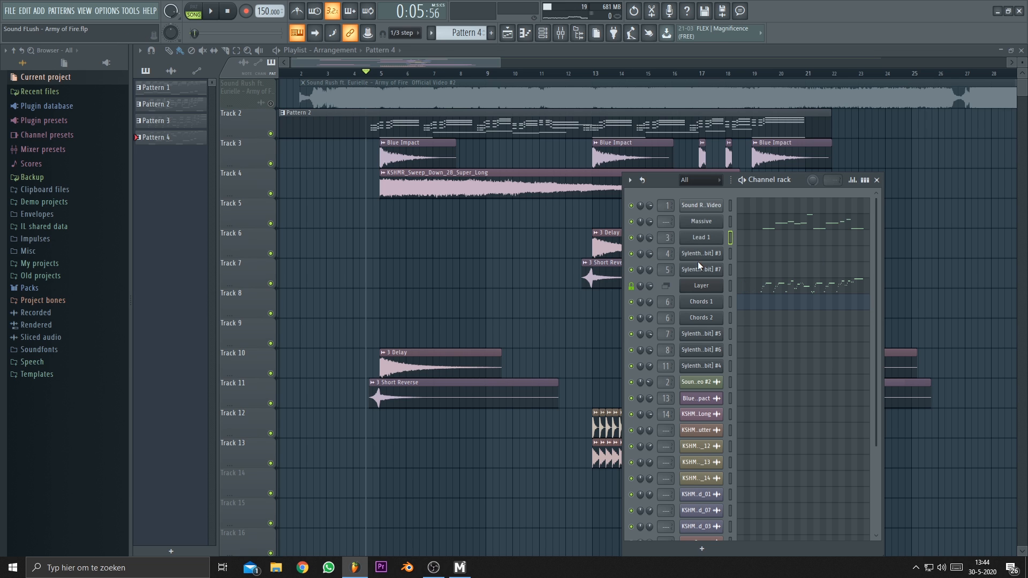
Rename the two Sylenth1 channels below Lead 1 to "Lead 2" and "Lead 3".
right_click(698, 262)
click(756, 274)
text(Lead )
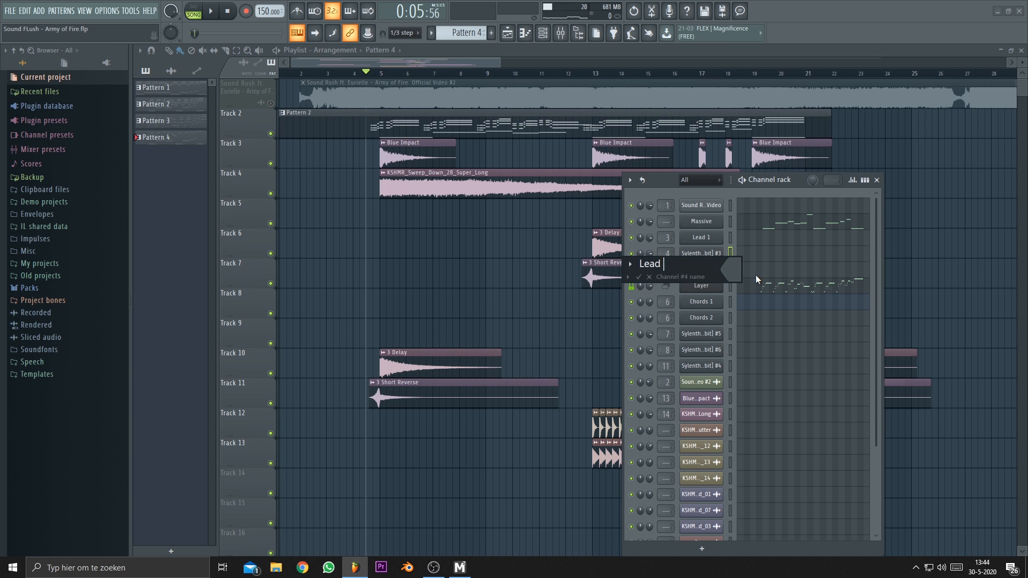
text(2)
key(Return)
Rename the Layer channel to "Lead layer".
right_click(702, 285)
click(763, 313)
text(L)
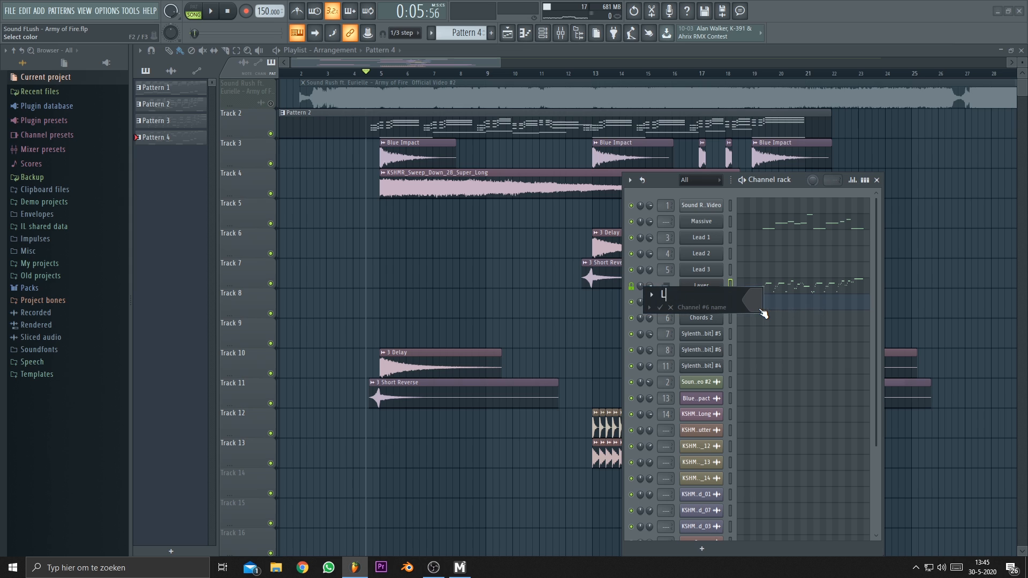
text(ead layer)
key(Return)
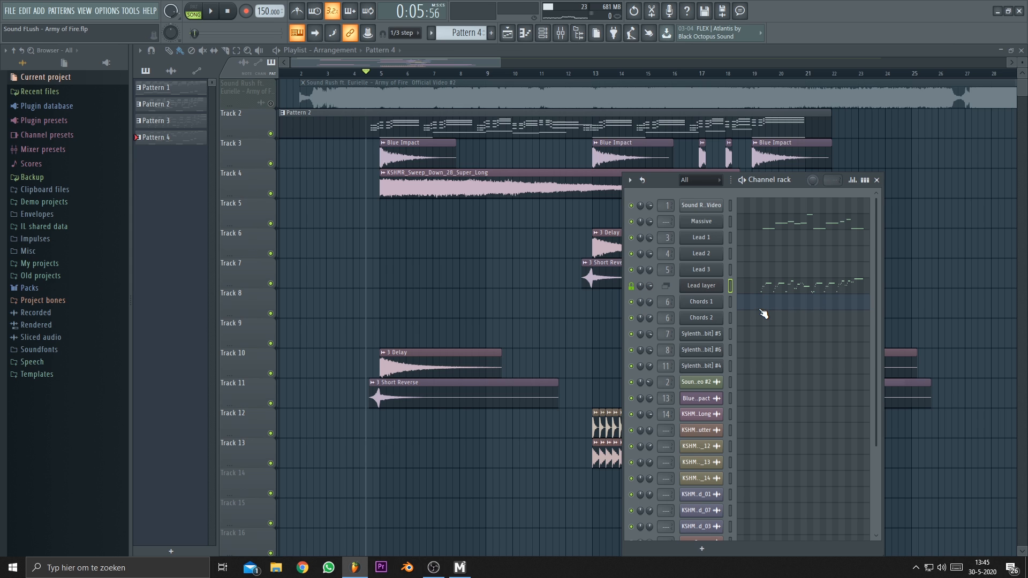
View the Lead layer's channel settings and switch to Pattern 2 with the Sylenth1 #5 channel selected.
click(717, 289)
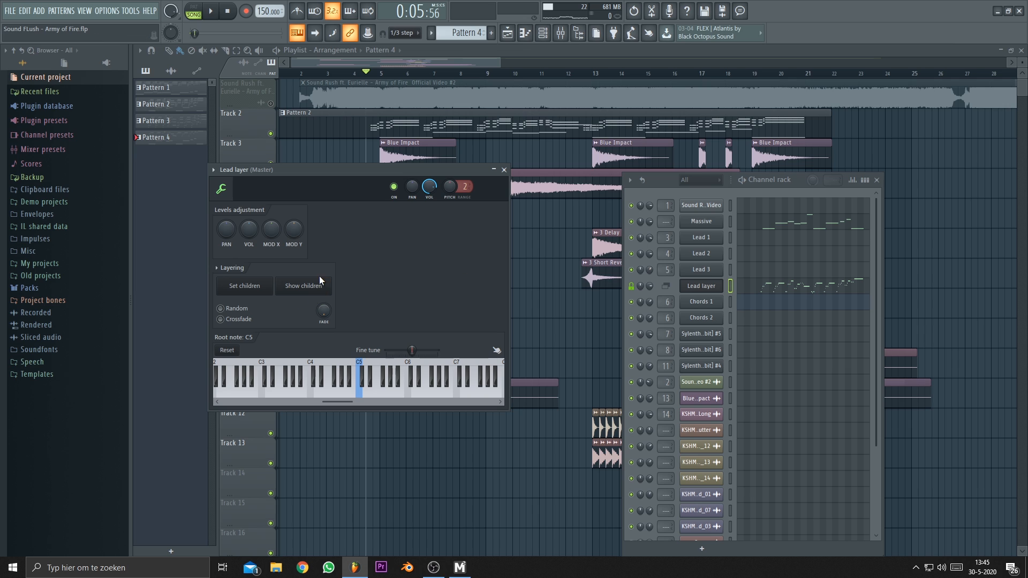
drag(730, 237, 728, 262)
drag(464, 33, 464, 53)
click(729, 318)
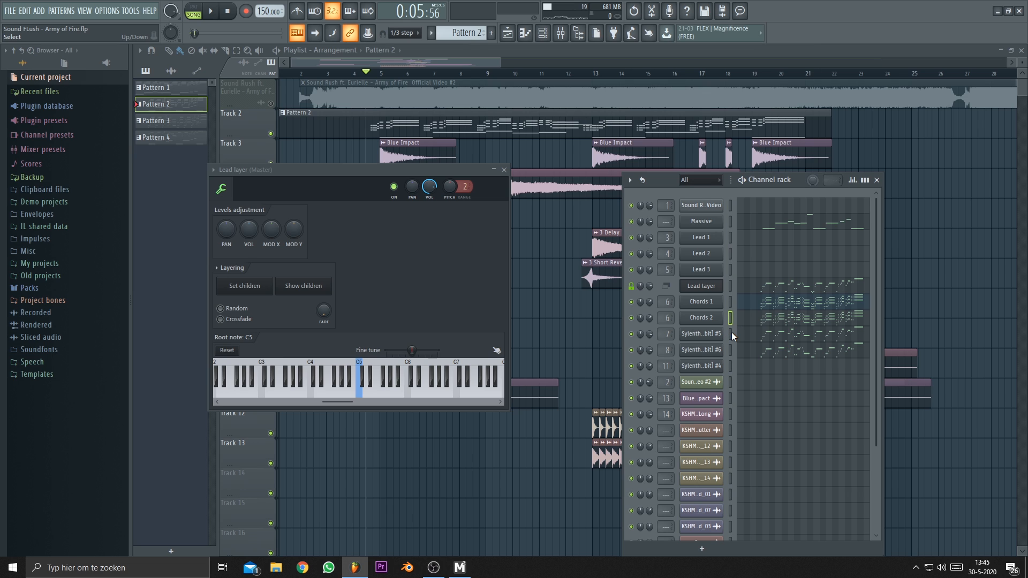
click(732, 333)
Play the arrangement with only Lead 1, Lead 2, Lead 3 and the Lead layer enabled.
right_click(632, 286)
click(631, 271)
click(632, 253)
click(631, 239)
key(space)
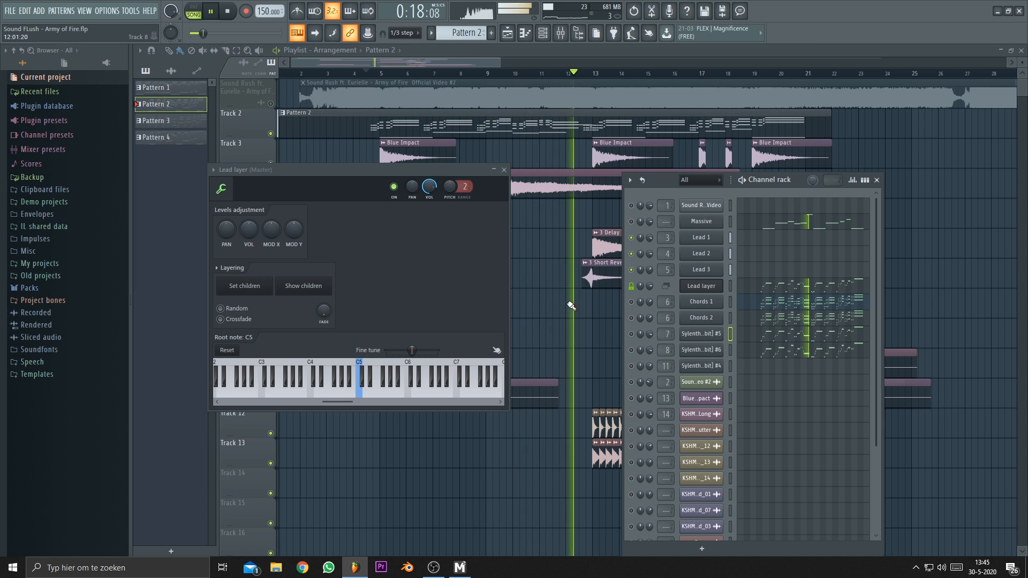
key(space)
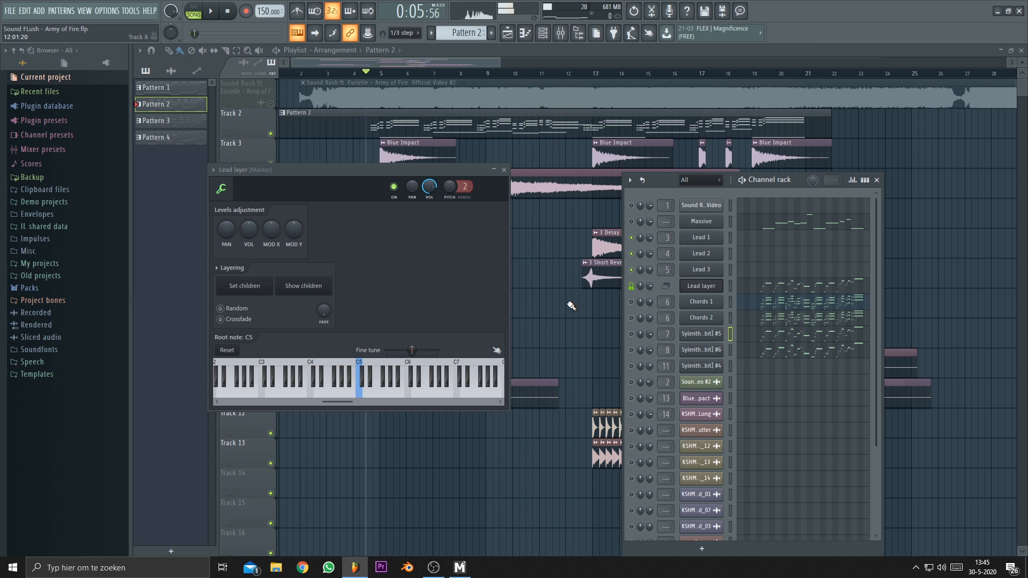
Enable the Sylenth1 #5 and #6 channels and play them together with the leads.
click(631, 334)
click(631, 350)
key(space)
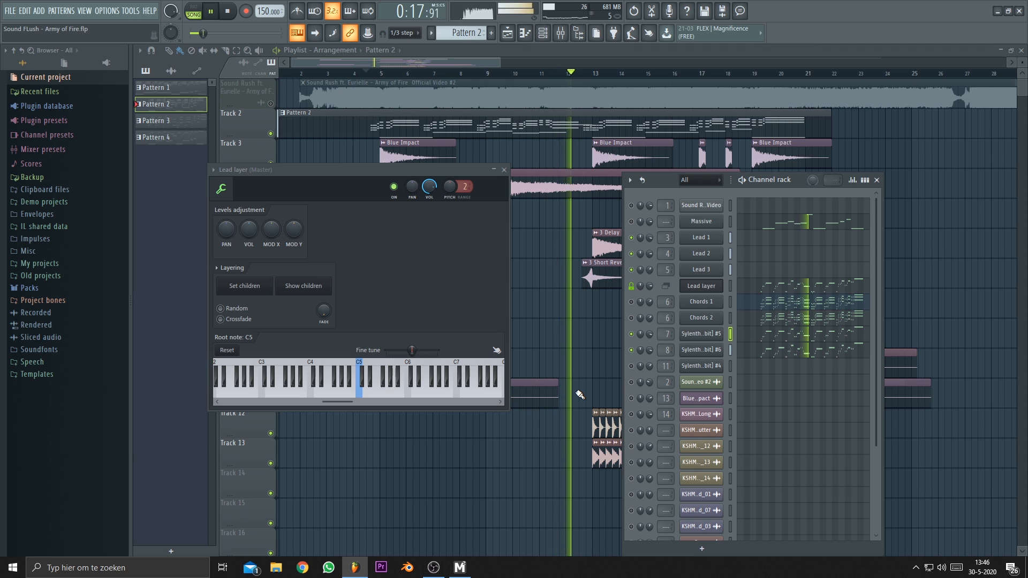
key(space)
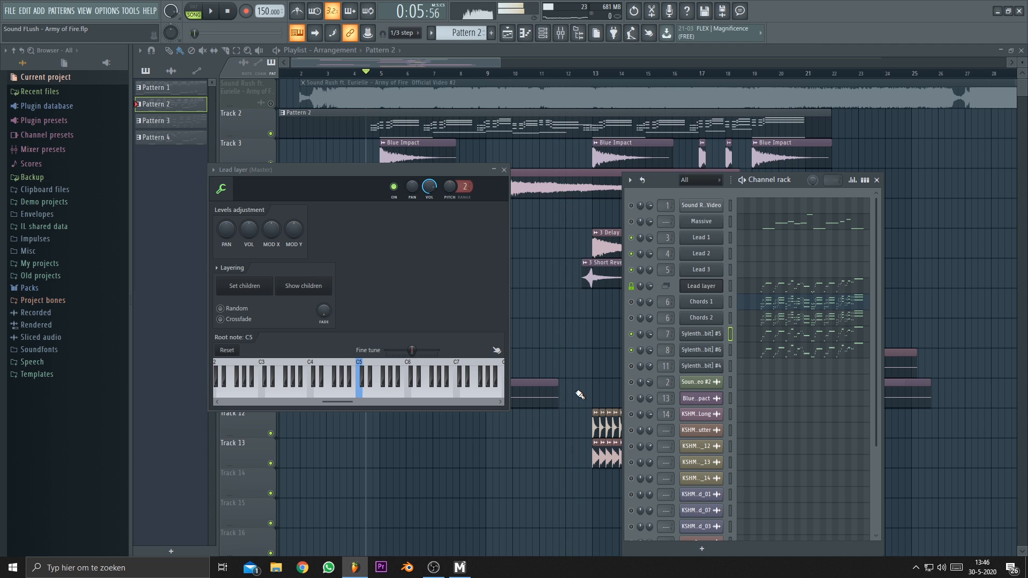
Play the arrangement with only Chords 1 and Chords 2 enabled, and again with every channel enabled.
right_click(631, 320)
click(631, 306)
key(space)
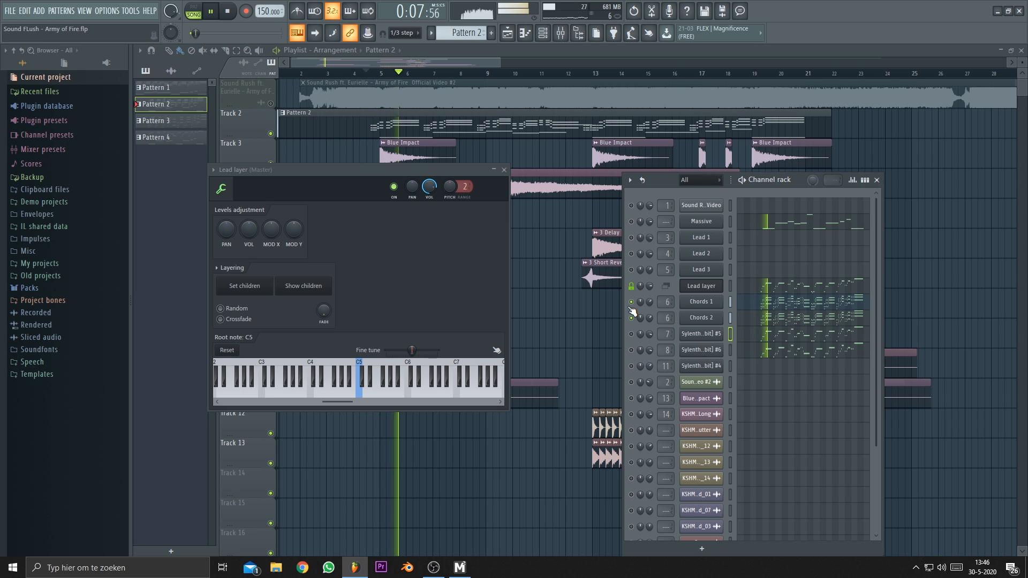
key(space)
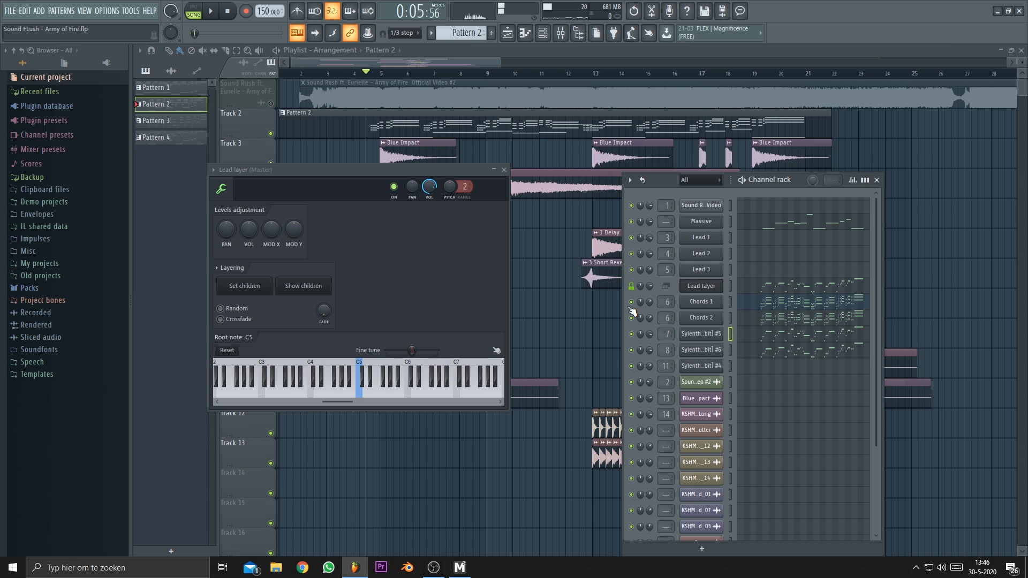
key(space)
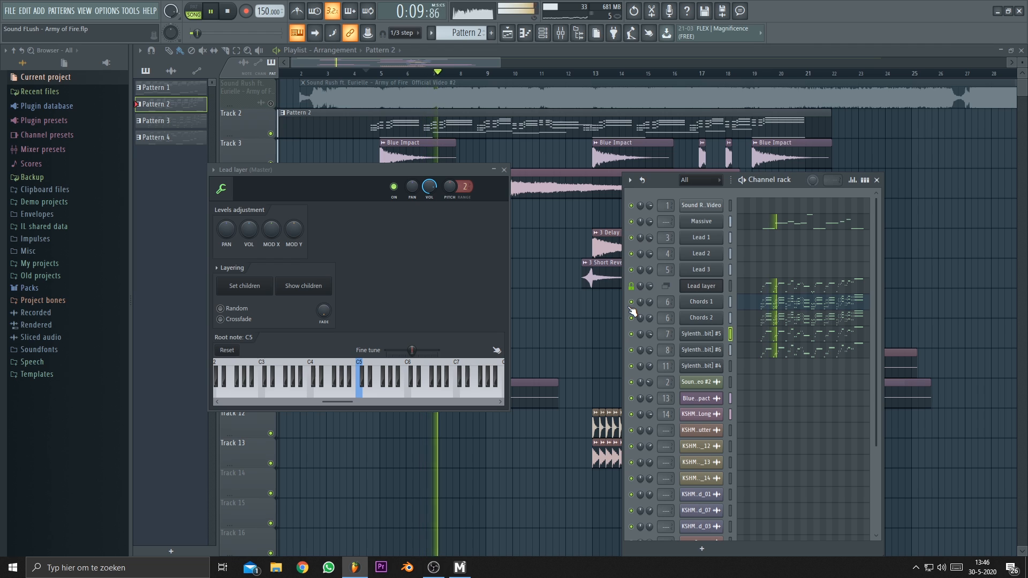
key(space)
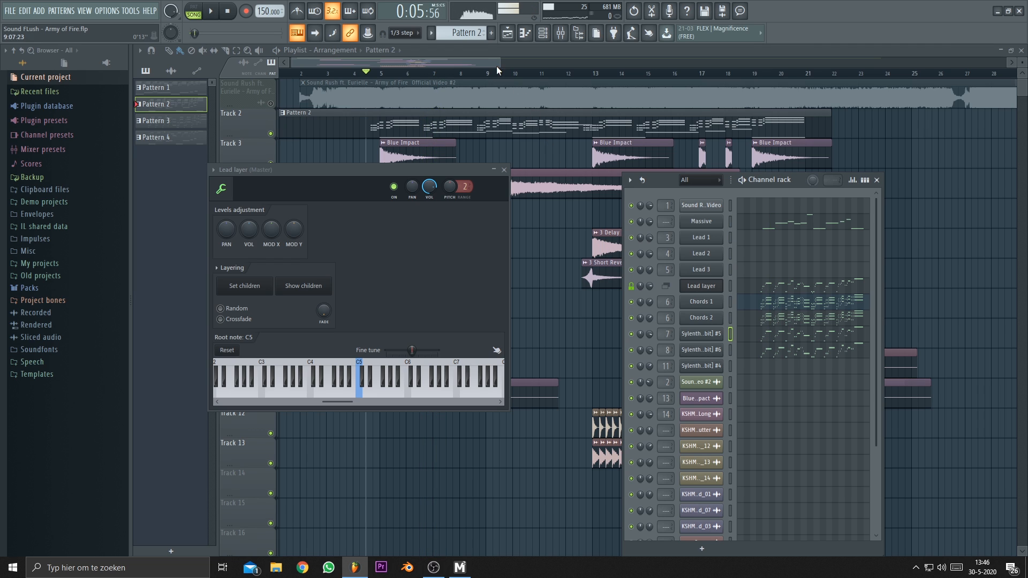
Switch to Pattern 4 and view the piano roll notes of the Lead layer and Massive channels.
scroll(474, 32, down, 2)
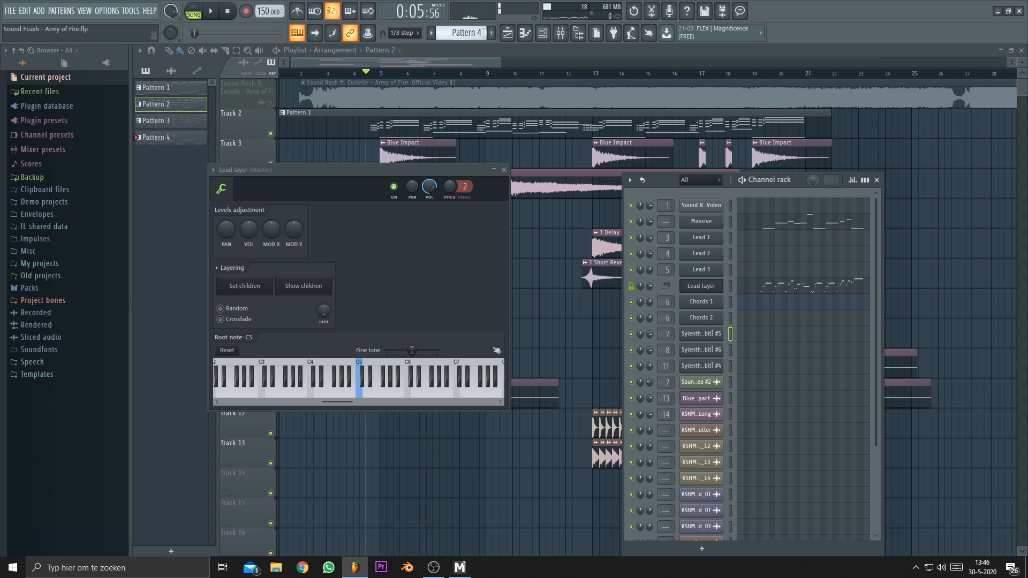
click(775, 293)
scroll(300, 394, up, 5)
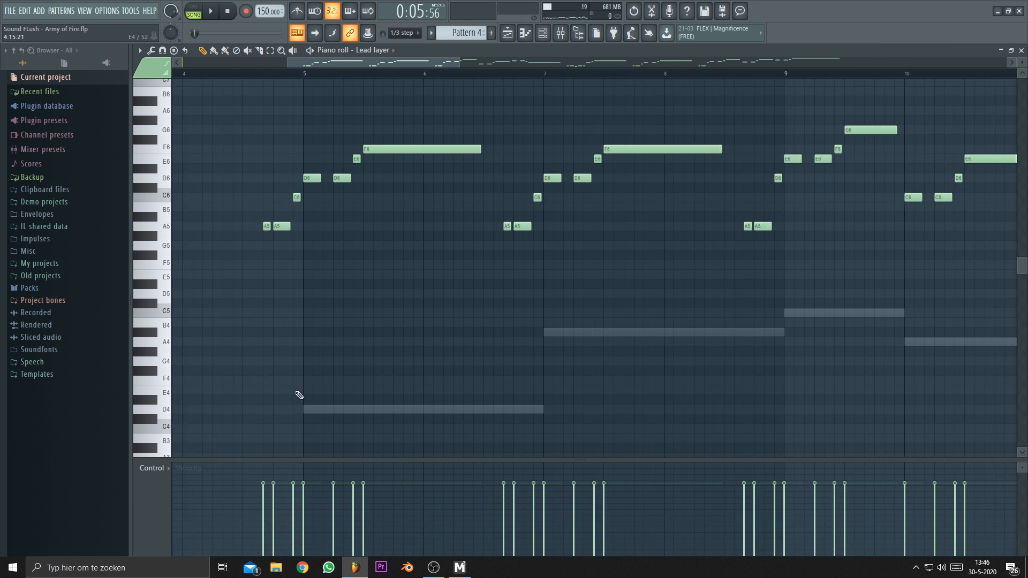
right_click(322, 409)
scroll(358, 390, up, 4)
key(F6)
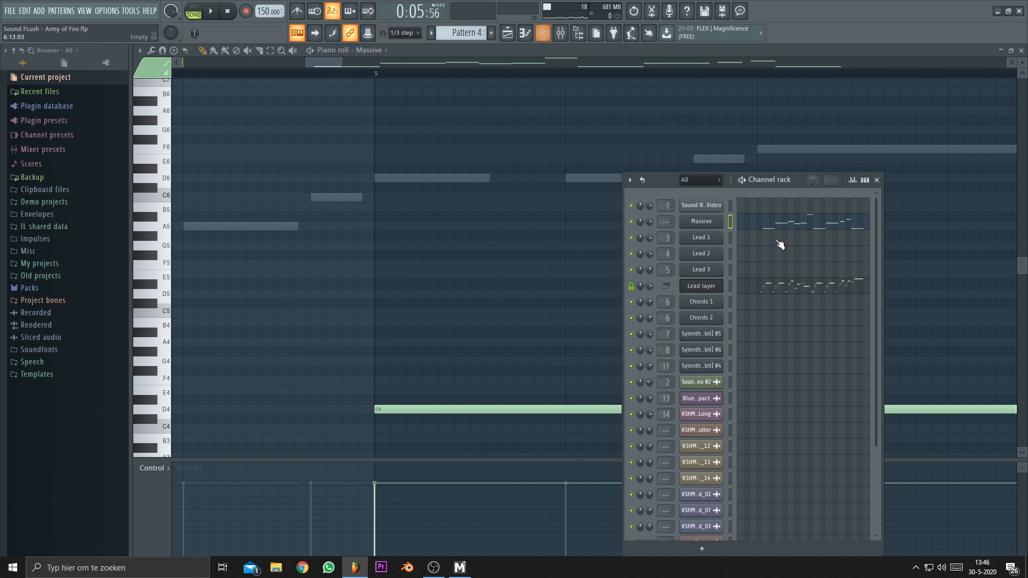
Open the piano roll of the Chords 1 channel around bar 5.
click(774, 307)
scroll(402, 414, up, 3)
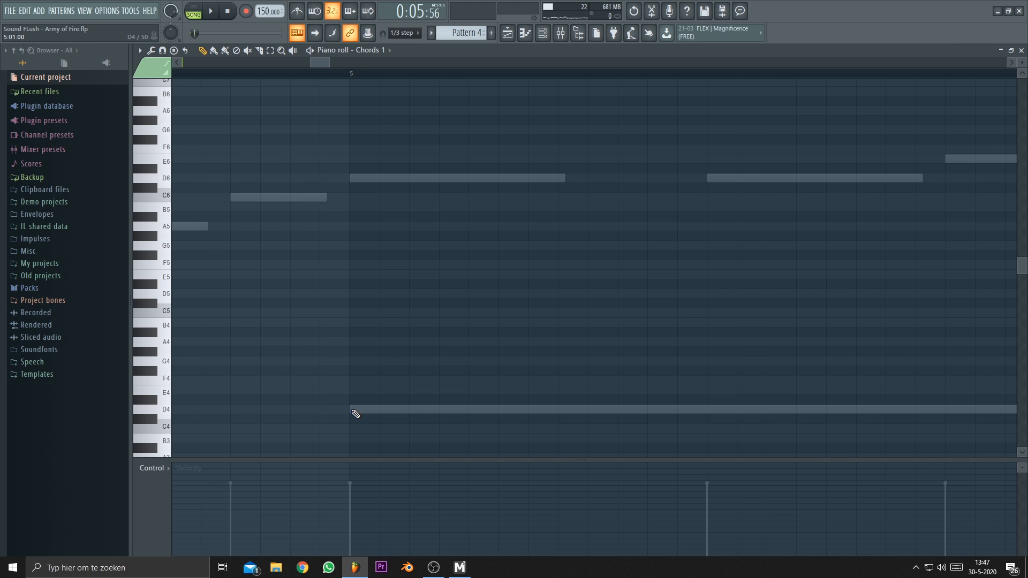
scroll(380, 419, down, 4)
drag(381, 420, 362, 364)
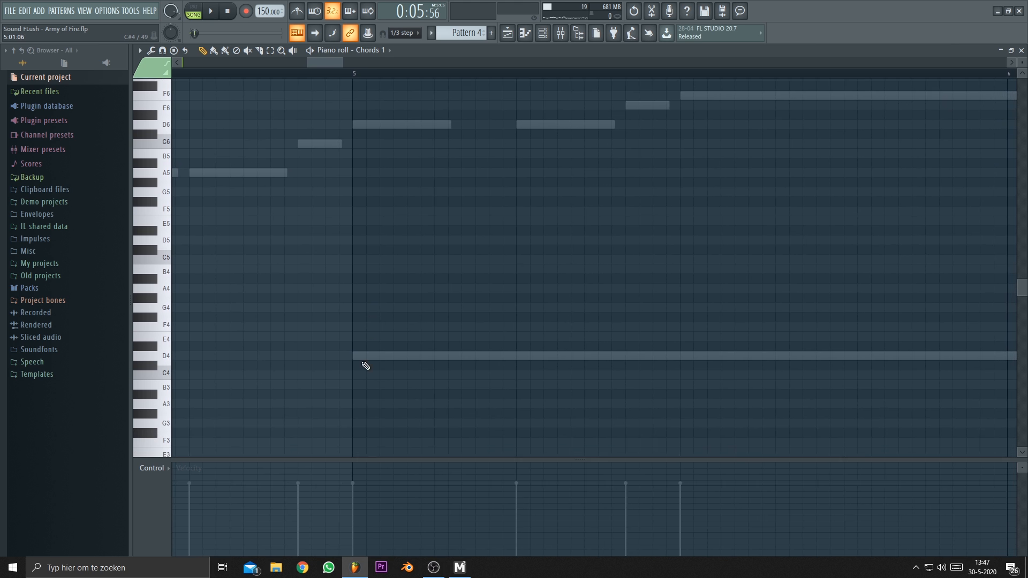
scroll(355, 363, up, 5)
click(334, 355)
scroll(379, 423, up, 2)
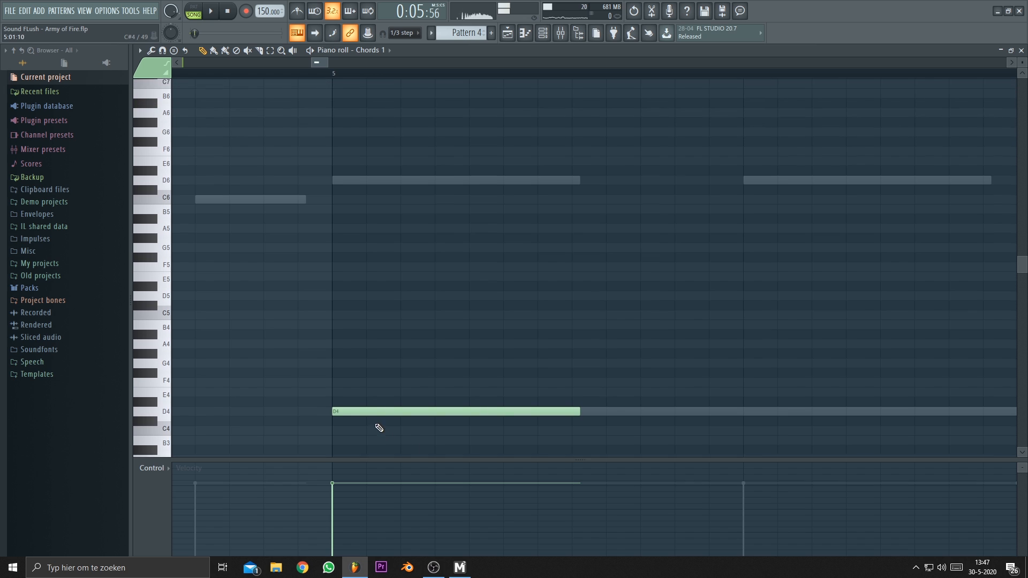
right_click(376, 412)
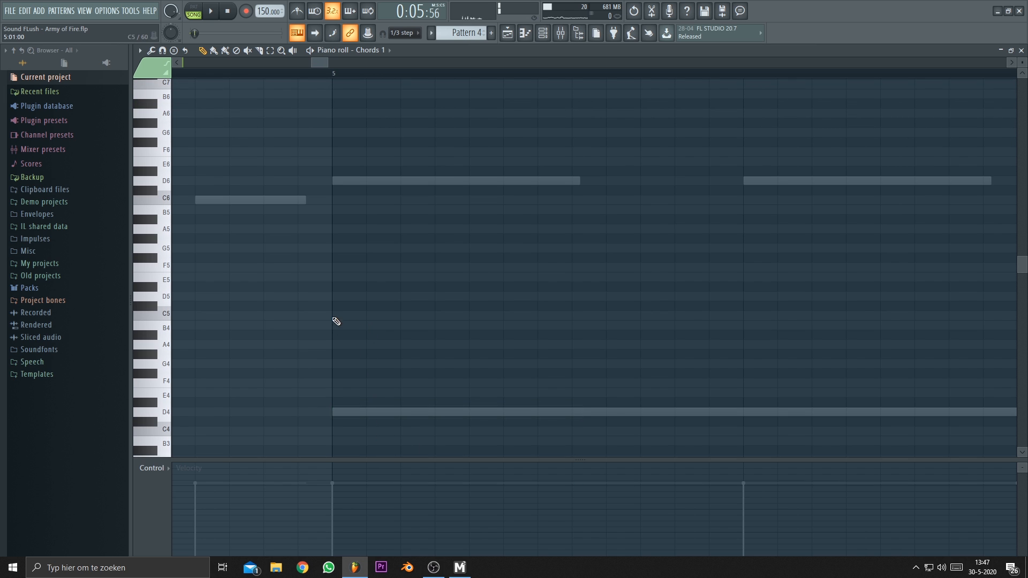
Add D5 and A5 notes at the start of bar 5 in Chords 1 and play the pattern.
click(334, 298)
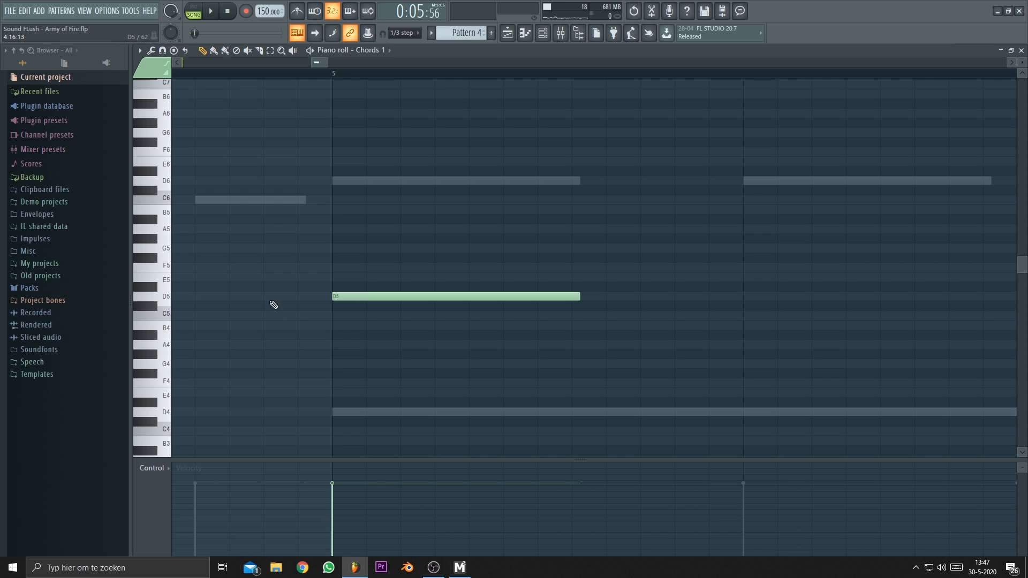
click(164, 267)
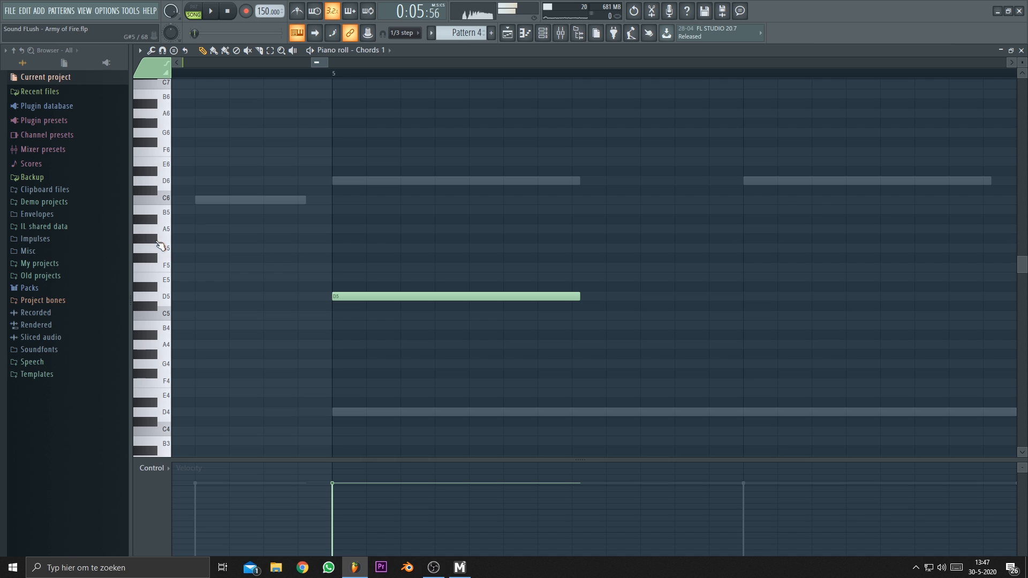
click(161, 230)
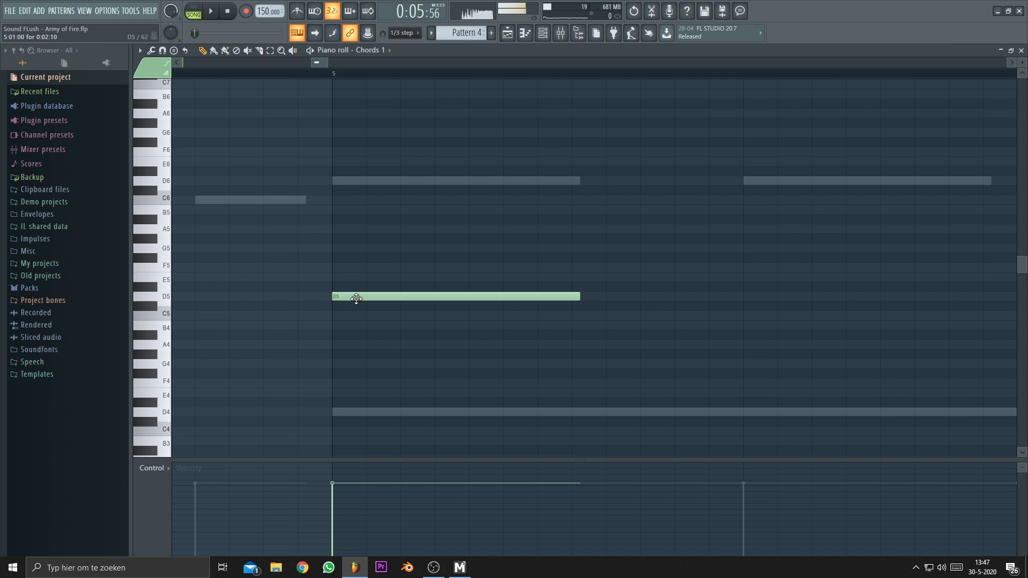
click(333, 229)
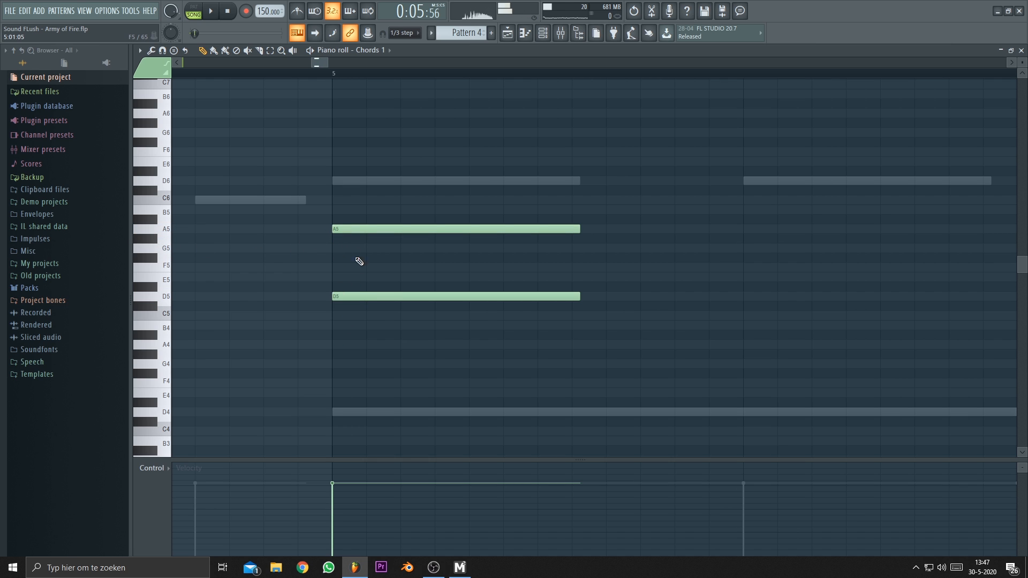
key(space)
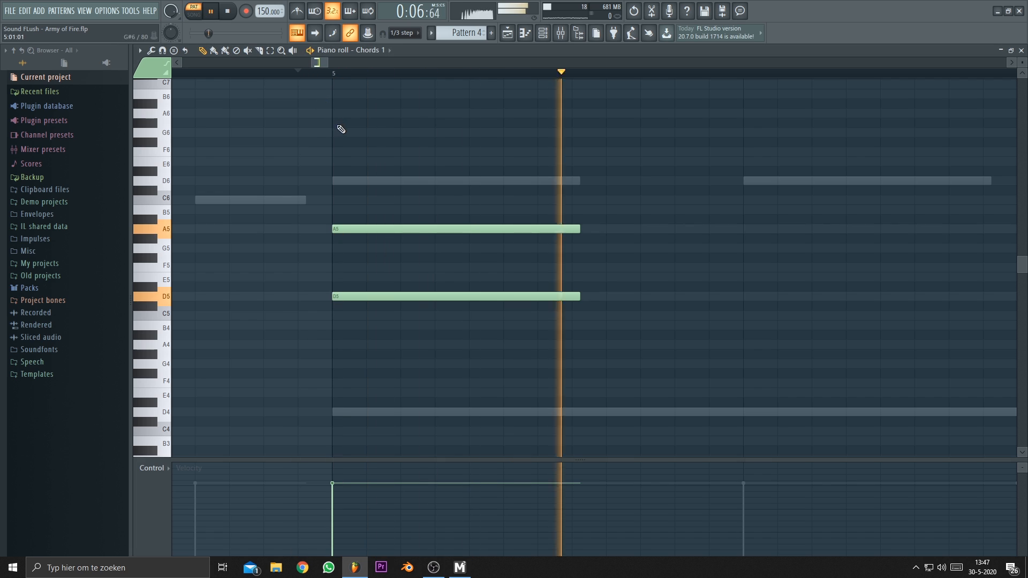
key(space)
key(l)
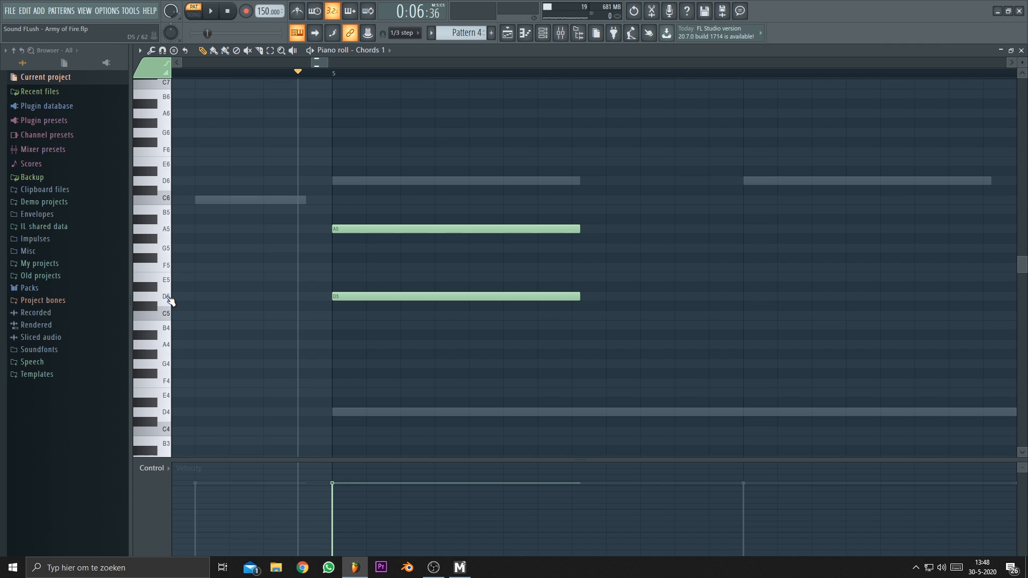
Compare F5 and F#5 as the chord's middle note during pattern playback, and keep F#5.
click(153, 288)
click(334, 268)
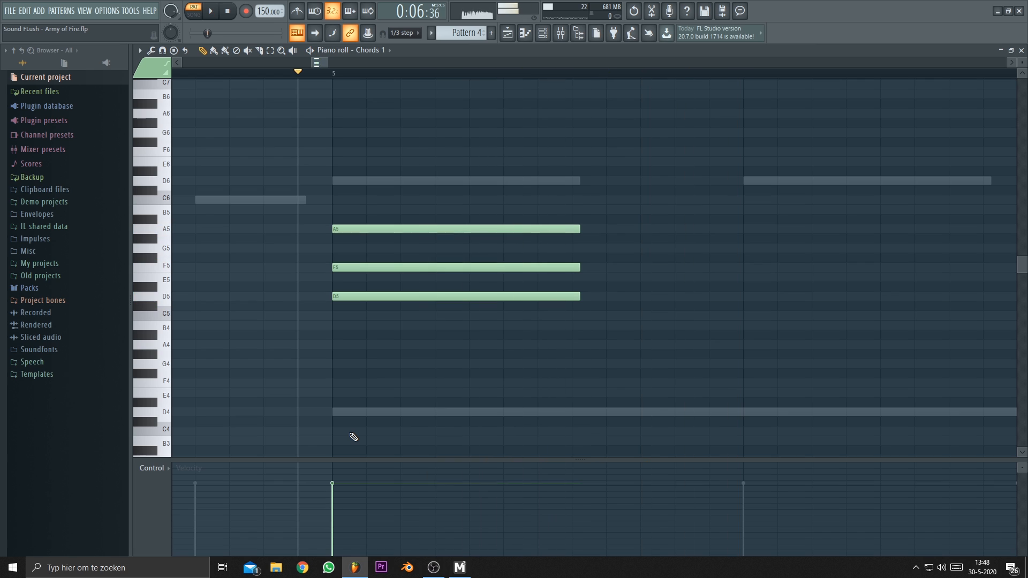
right_click(340, 266)
click(337, 258)
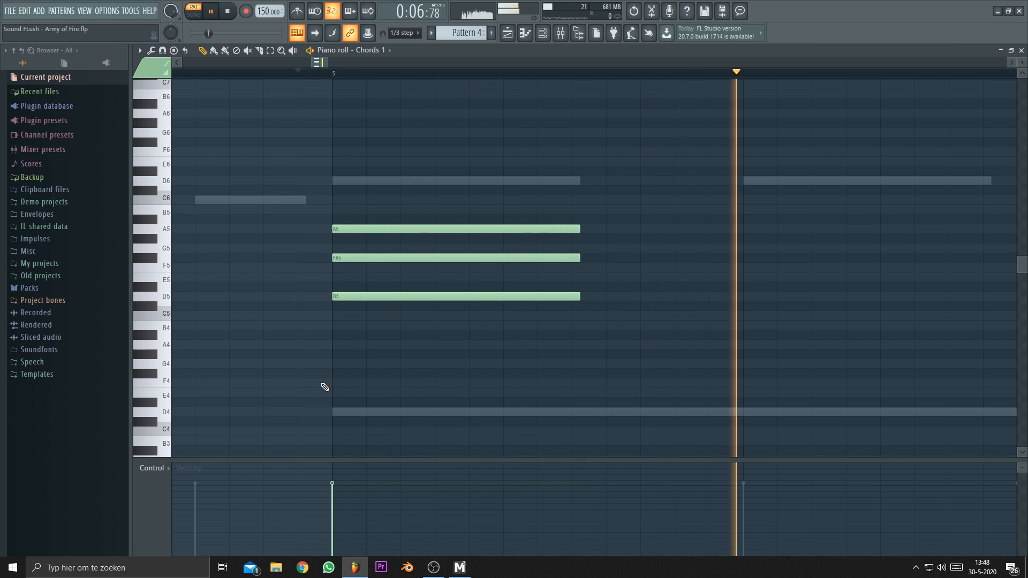
right_click(337, 262)
click(336, 260)
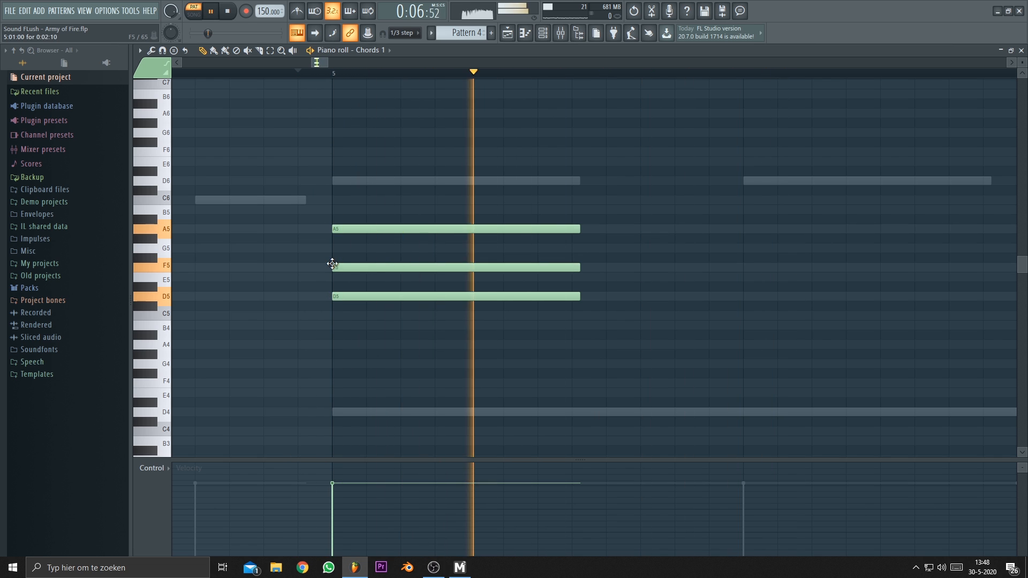
key(space)
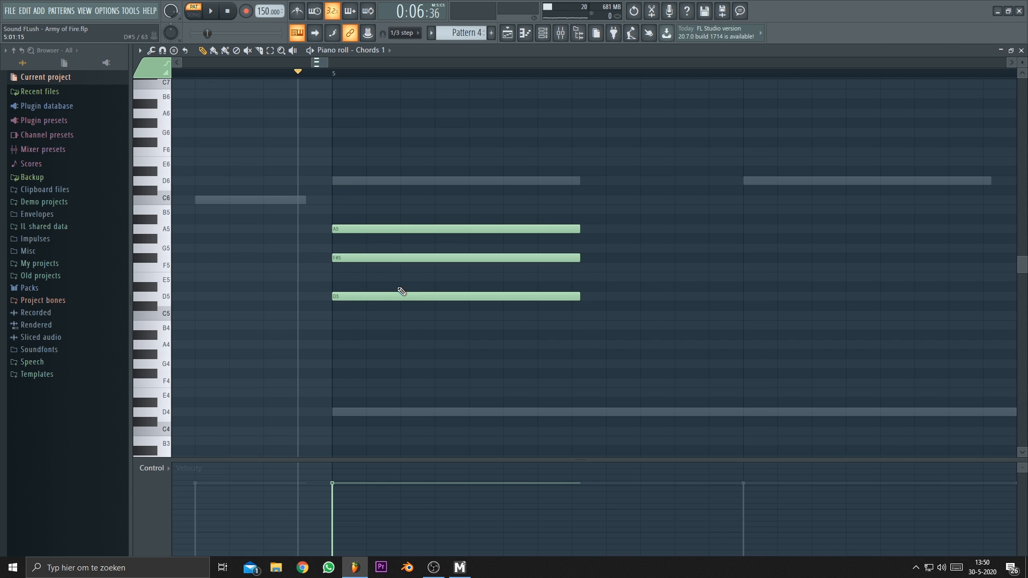
Try an F6 note in Chords 1 at the start of the lead's long bar 5 note, and remove it.
scroll(407, 229, down, 5)
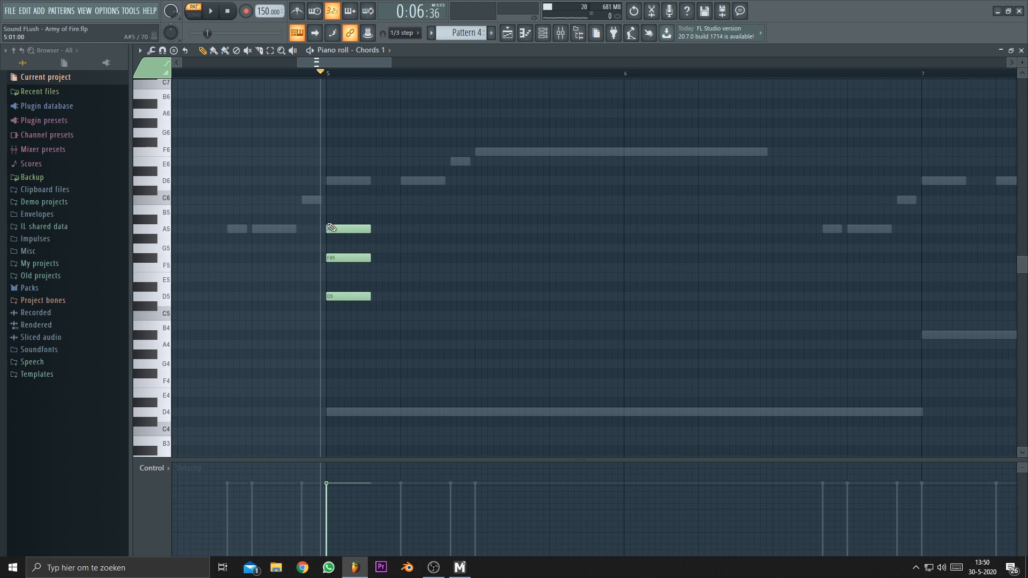
scroll(407, 228, up, 3)
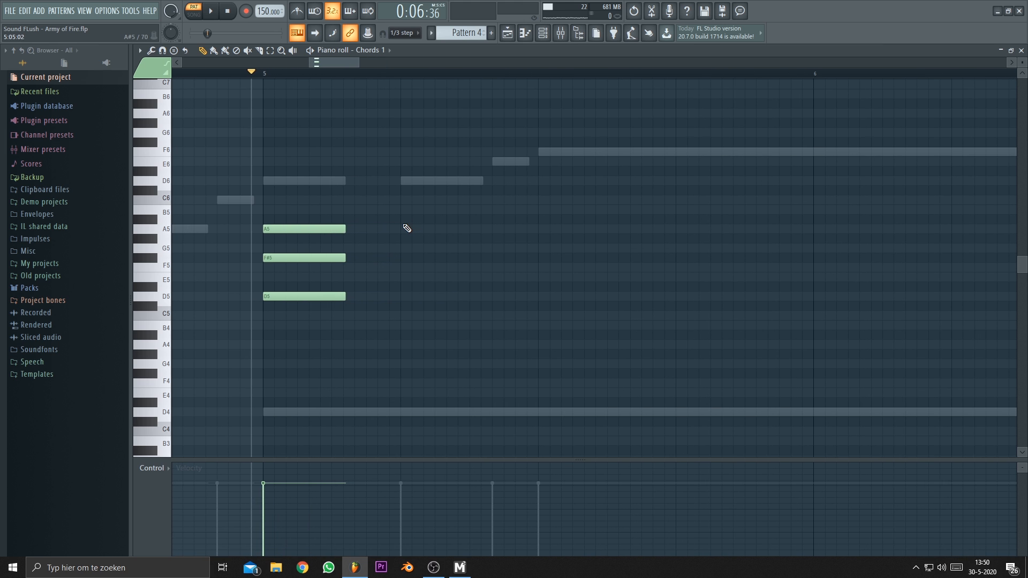
click(546, 153)
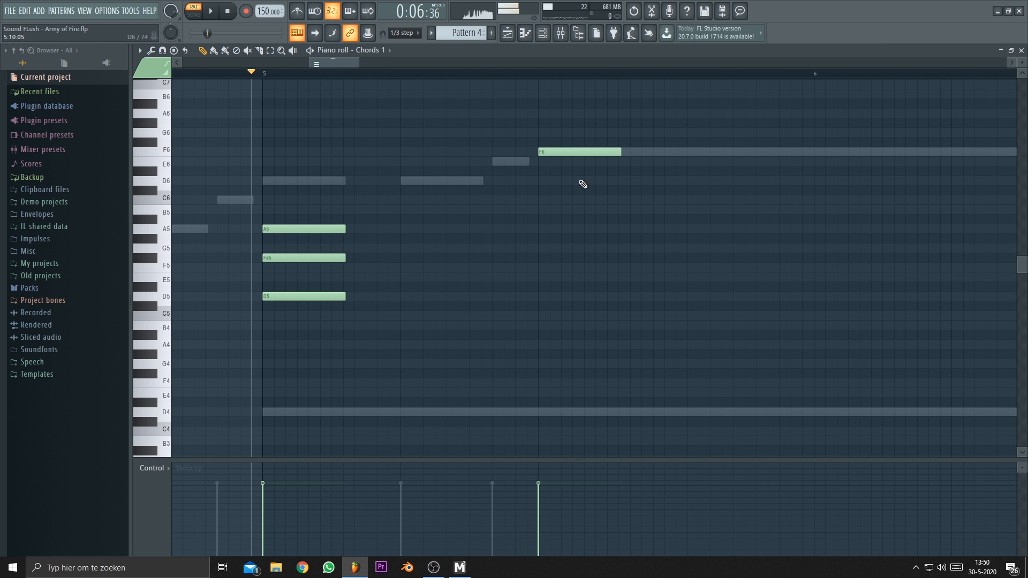
click(550, 155)
right_click(567, 150)
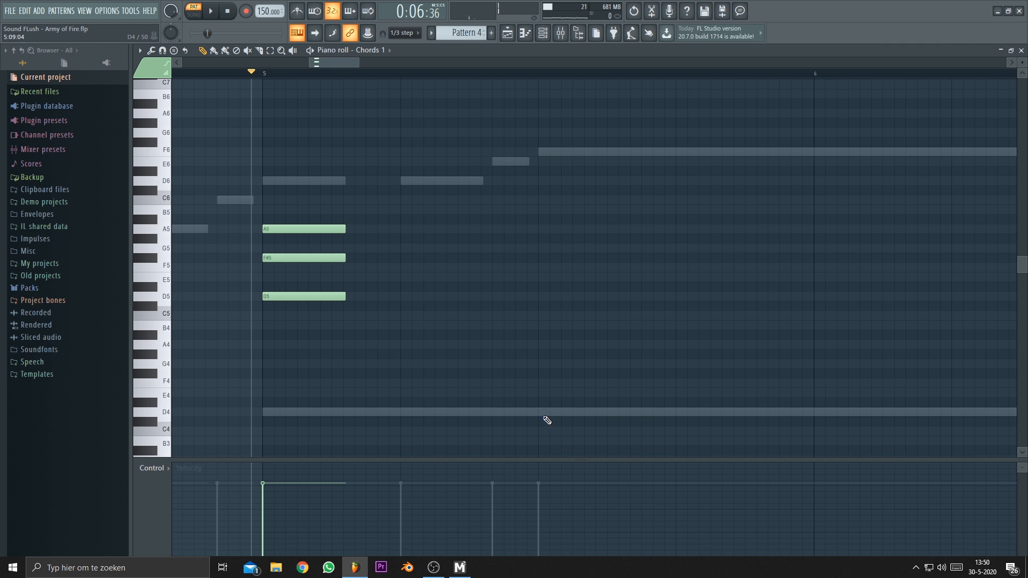
Lower the chord's middle note to F5, and try D#6 and F#6 notes further along bar 5 before removing them.
scroll(209, 330, up, 3)
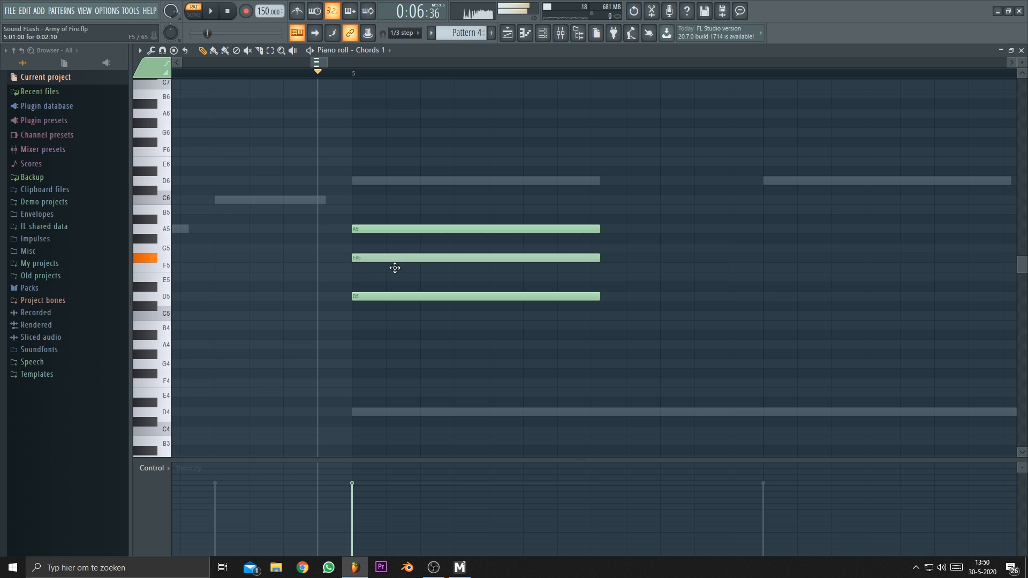
drag(394, 259, 394, 268)
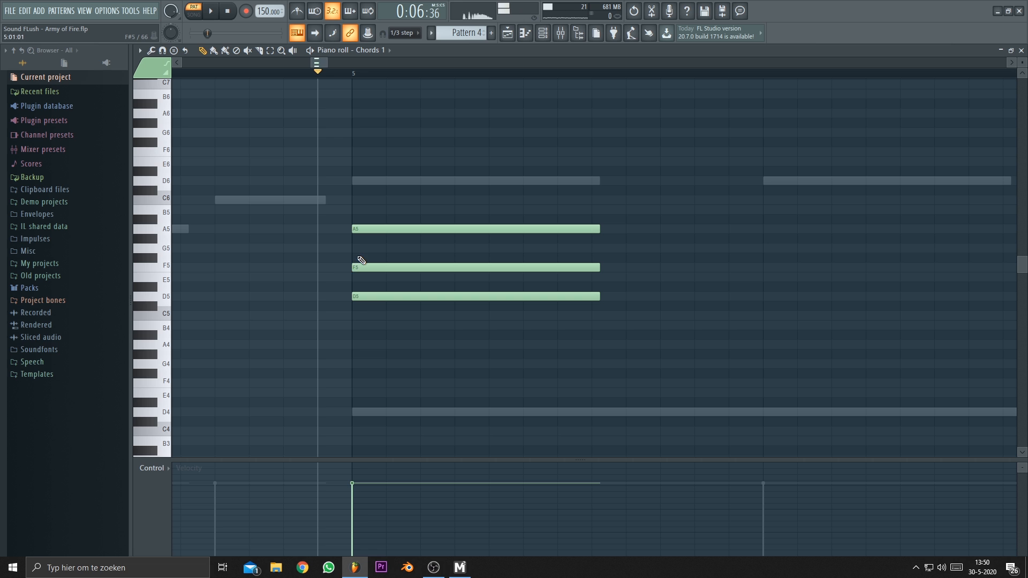
scroll(495, 260, down, 3)
click(641, 172)
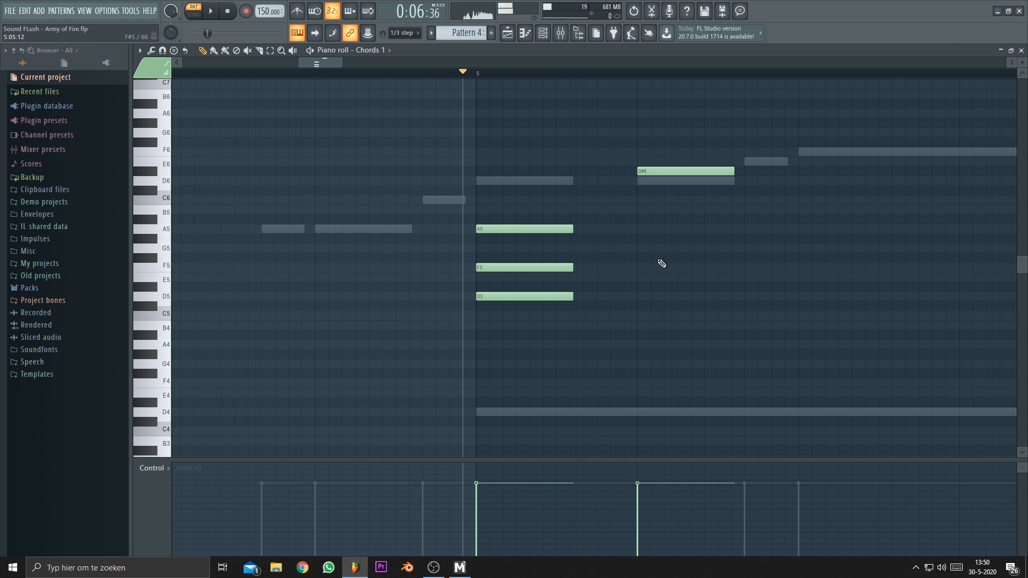
right_click(664, 171)
click(806, 143)
drag(800, 277, 514, 322)
scroll(502, 319, down, 2)
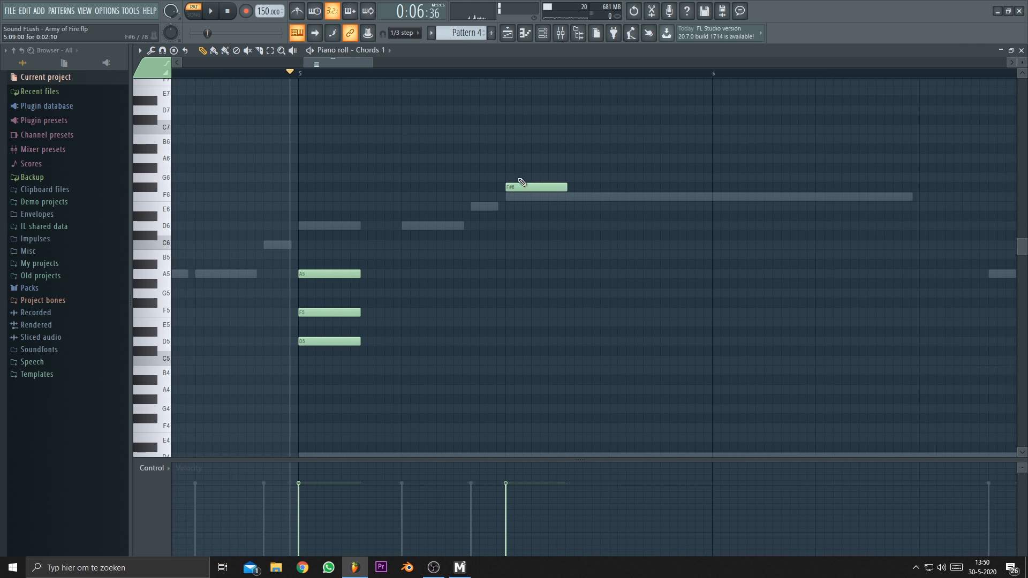
right_click(520, 186)
Try deleting notes of the bar 5 chord and undo the deletion.
scroll(285, 361, up, 1)
scroll(308, 372, up, 5)
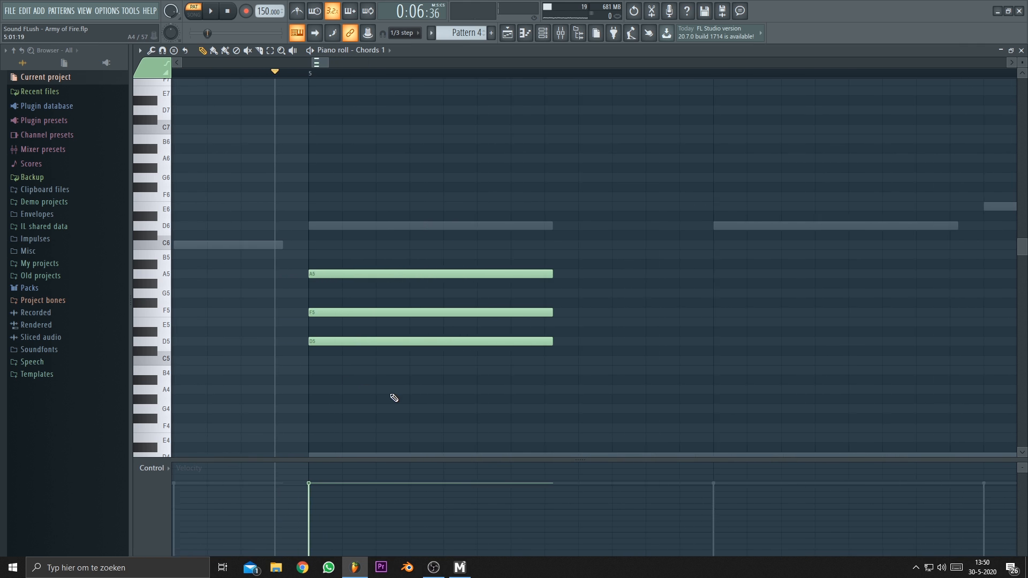
drag(392, 397, 332, 348)
scroll(327, 345, down, 6)
drag(327, 311, 328, 203)
key(ctrl+z)
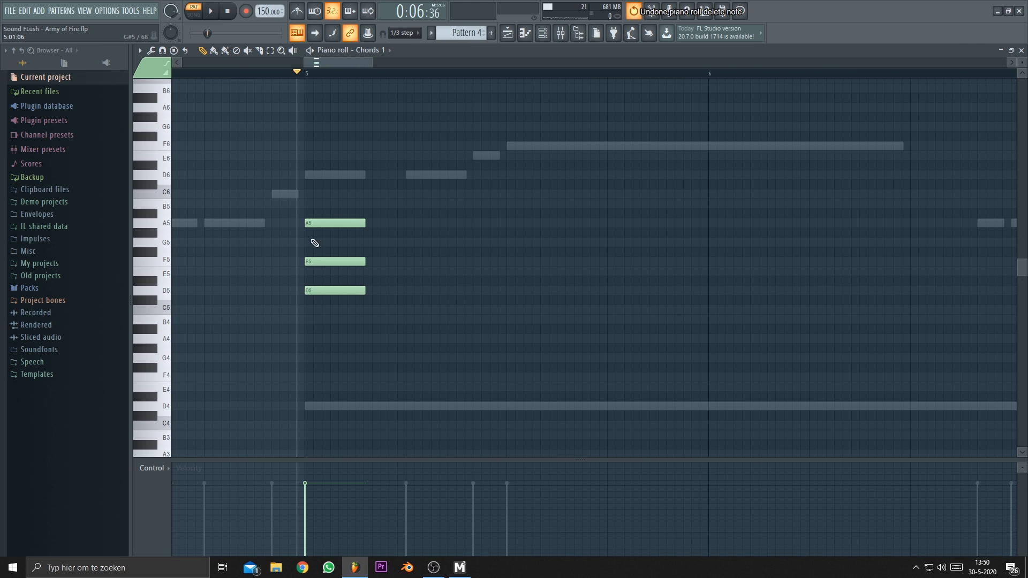
scroll(315, 300, up, 4)
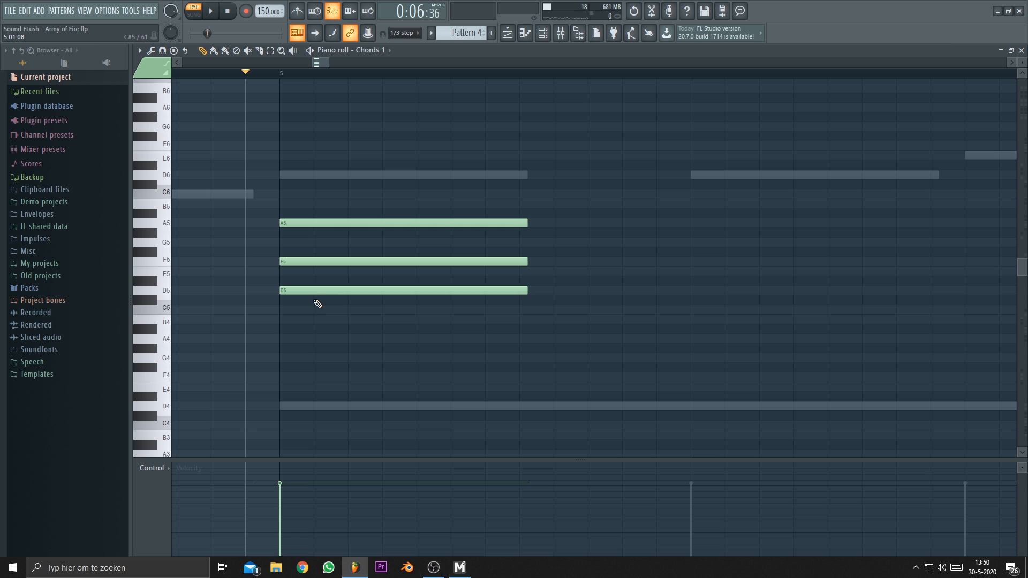
Rebuild the chord at the start of bar 5 with D5, F#5 and A5 notes.
key(ctrl+z)
click(282, 289)
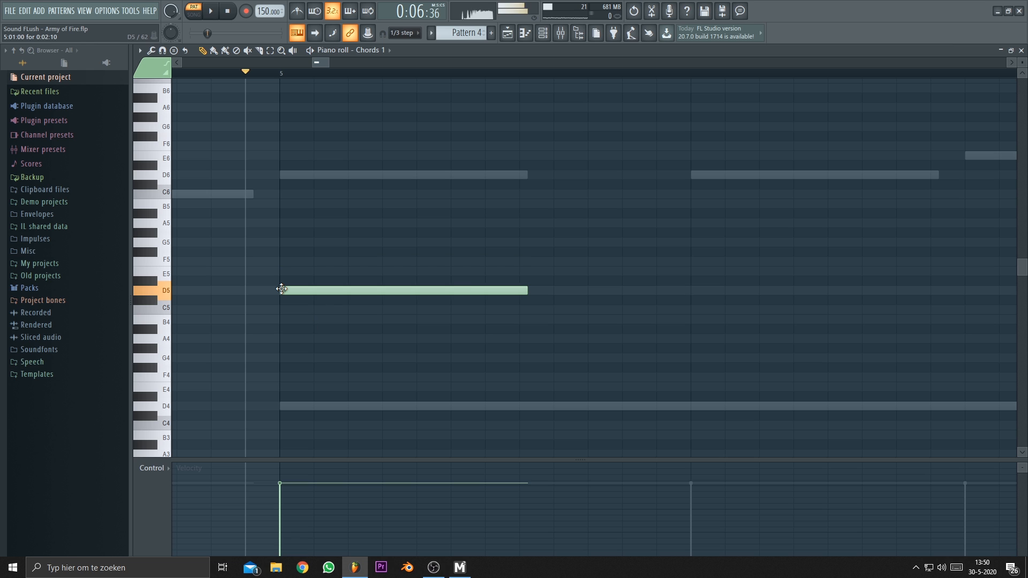
click(281, 255)
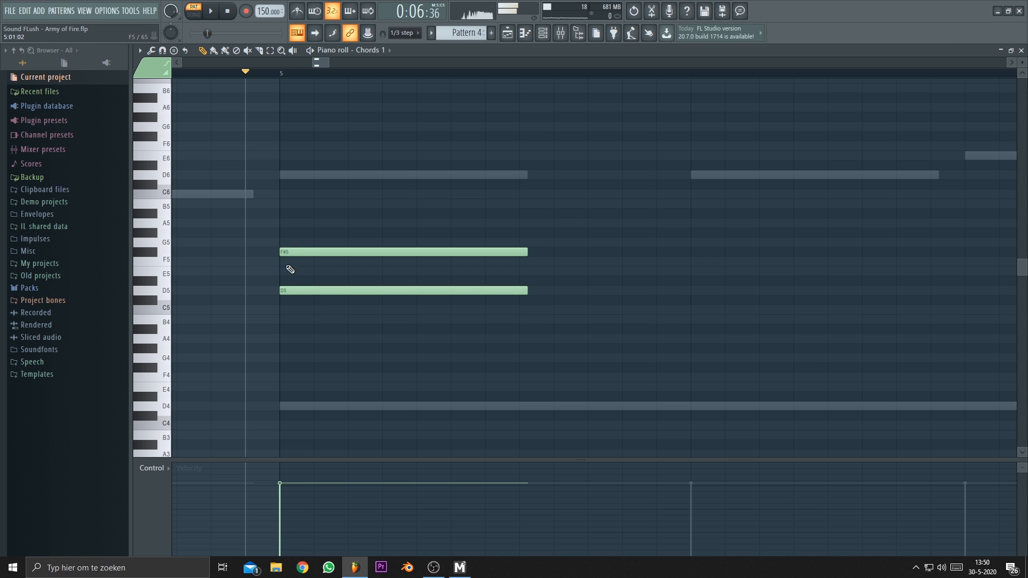
drag(284, 250, 294, 253)
click(288, 224)
Delete all the test chord notes at the start of bar 5 in Chords 1.
drag(358, 191, 355, 309)
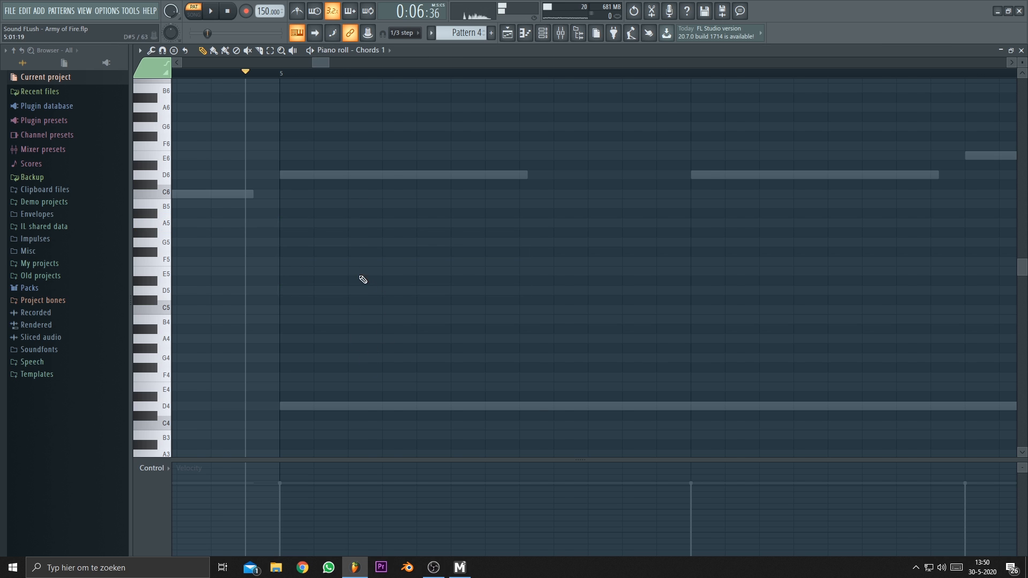
scroll(348, 276, down, 5)
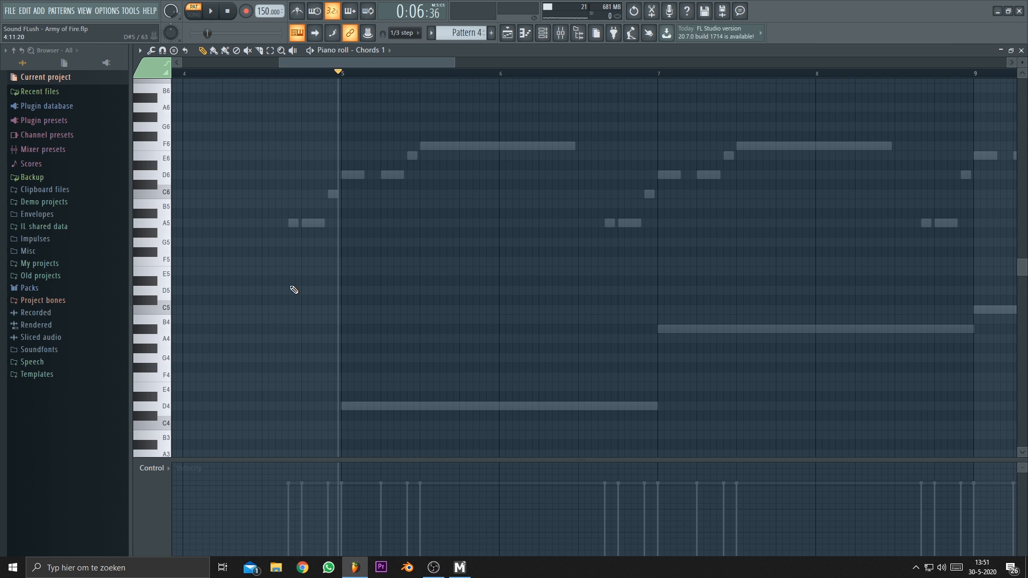
drag(293, 290, 269, 297)
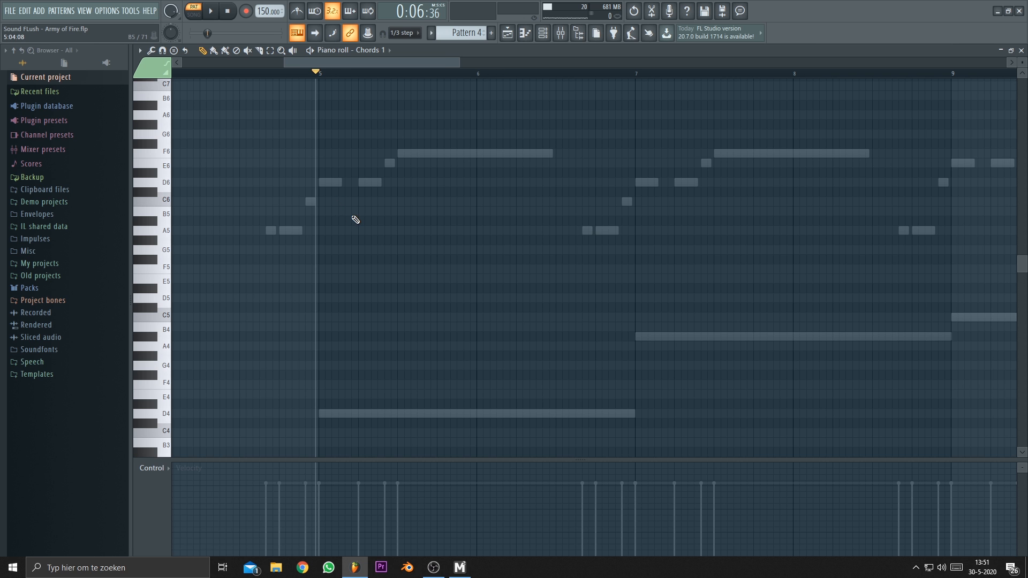
Copy all the Lead layer notes of Pattern 4 and paste them into the Chords 1 channel.
scroll(356, 220, down, 4)
scroll(417, 129, up, 2)
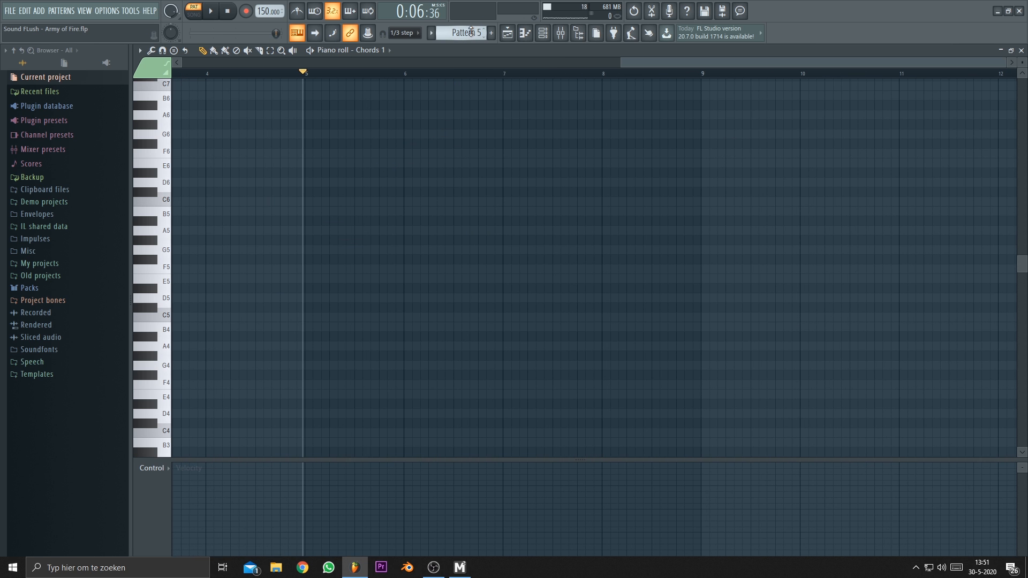
double_click(399, 155)
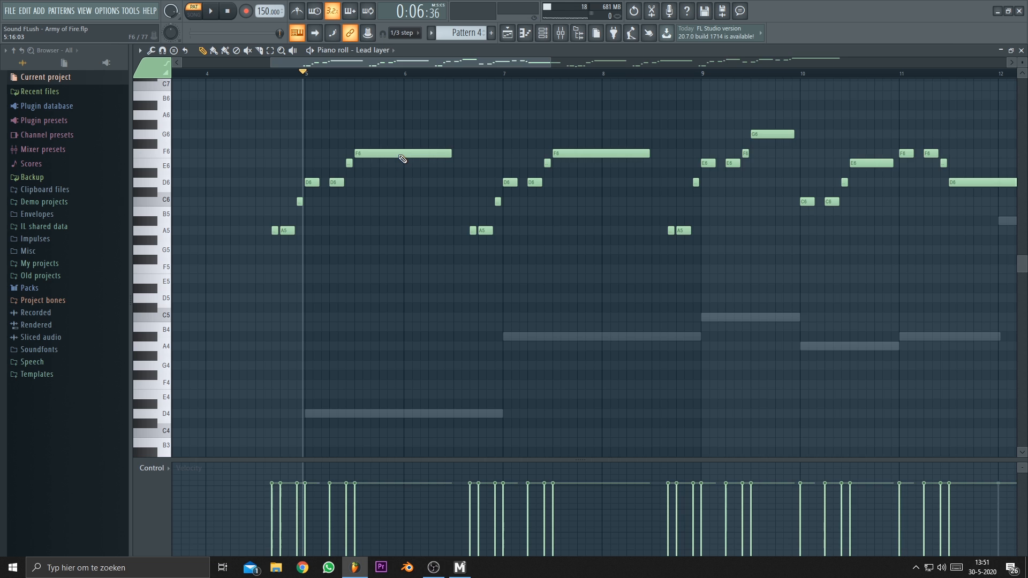
key(ctrl+a)
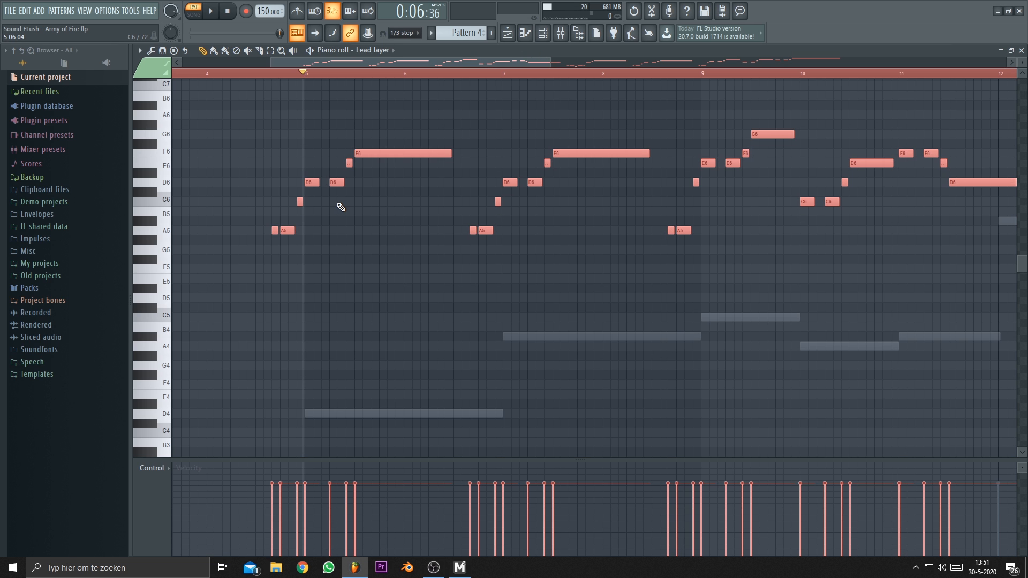
click(543, 33)
click(751, 304)
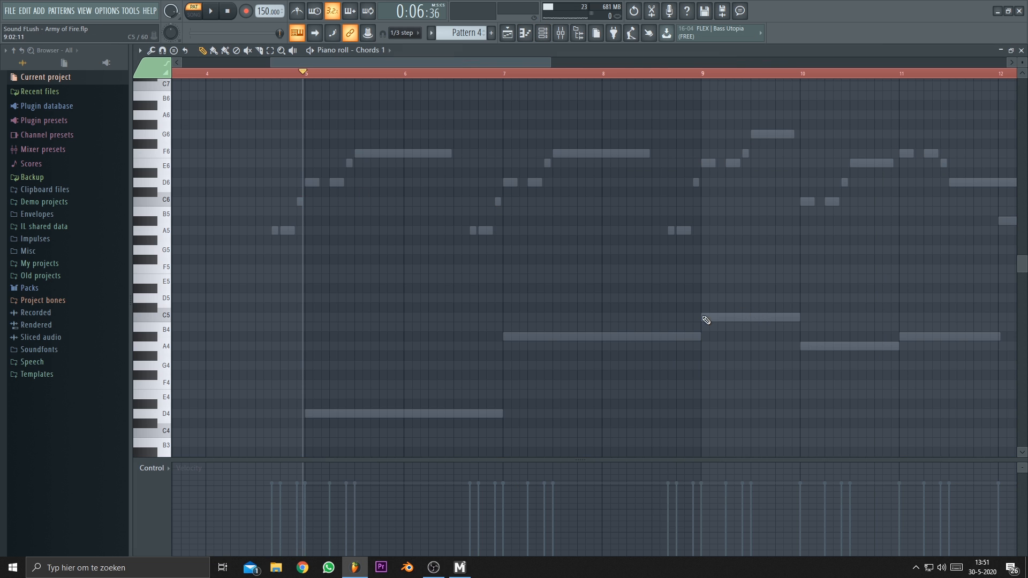
key(ctrl+v)
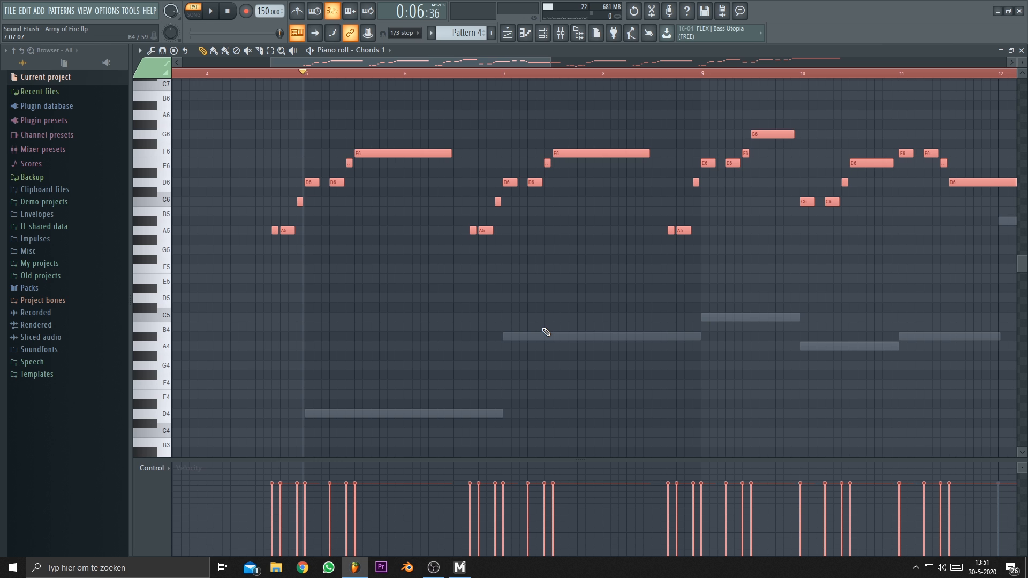
Transpose the pasted Chords 1 notes down two octaves and deselect them.
key(ctrl+Down)
key(ctrl+Down)
scroll(342, 317, down, 4)
scroll(292, 250, up, 6)
right_click(379, 258)
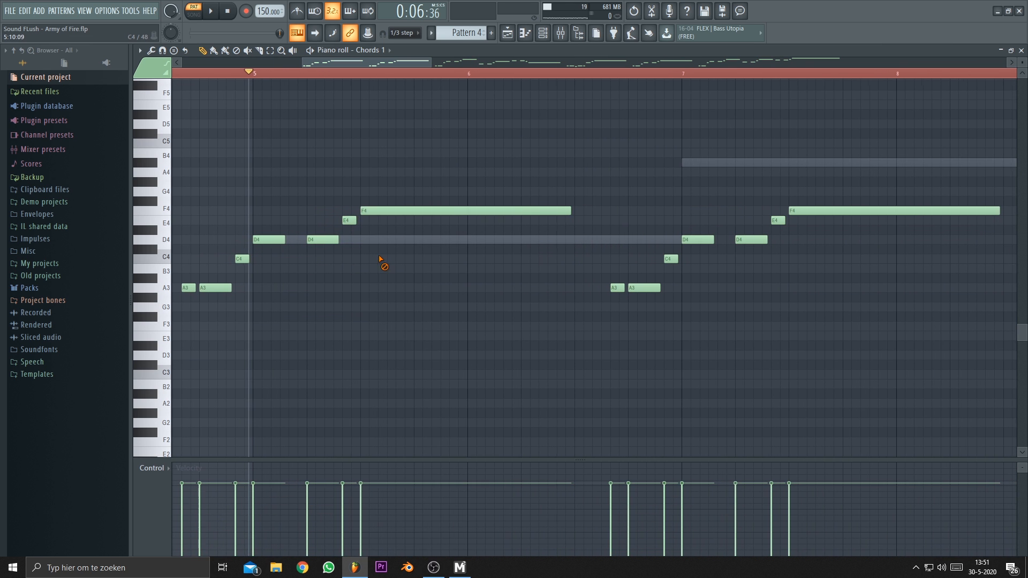
Move the pasted notes in bars 5 and 6, including the short ones just before bar 7, onto the D4 root.
drag(349, 218, 350, 239)
drag(379, 208, 380, 240)
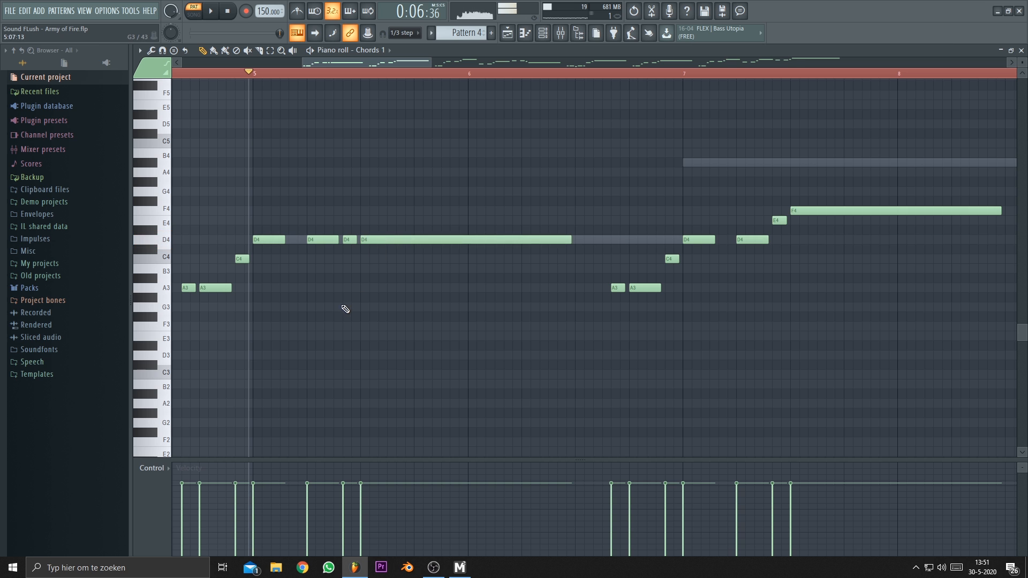
scroll(526, 300, up, 3)
drag(489, 277, 488, 238)
drag(545, 285, 566, 239)
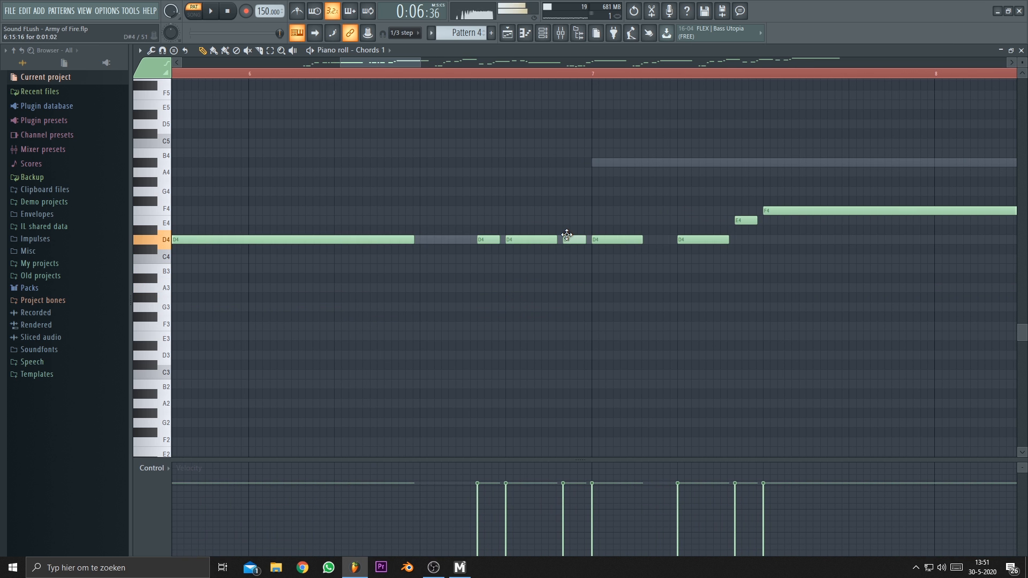
scroll(592, 294, down, 5)
scroll(215, 297, up, 4)
Move the three pickup notes before bar 5 onto D4.
drag(275, 295, 276, 244)
drag(323, 266, 323, 246)
drag(236, 296, 236, 246)
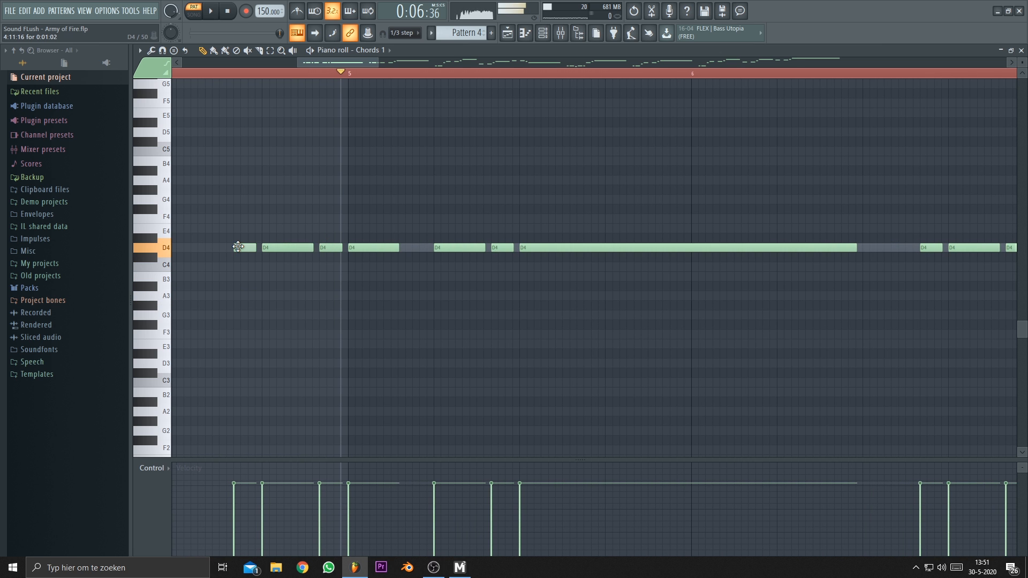
scroll(468, 294, down, 3)
scroll(392, 285, up, 3)
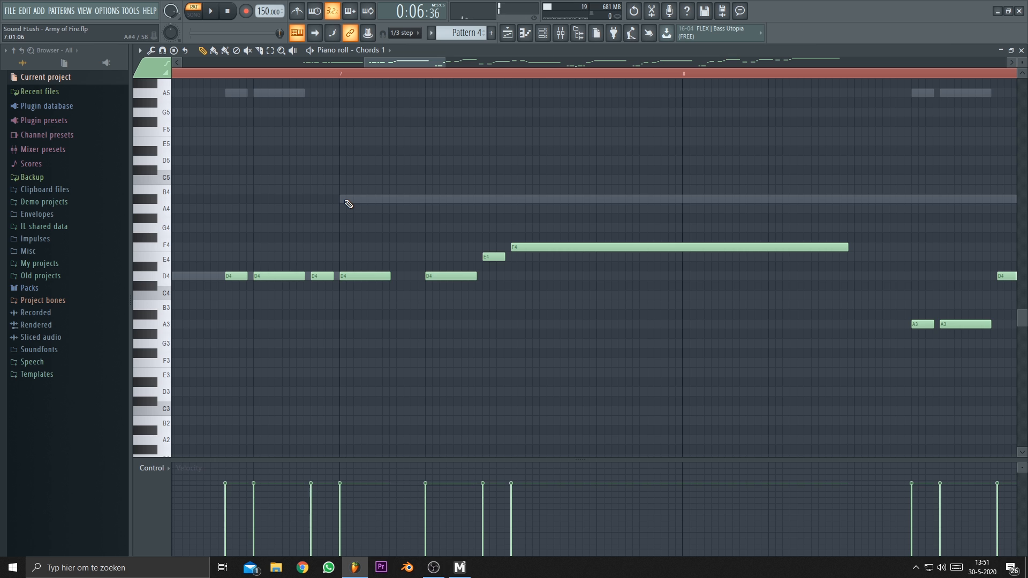
Transpose all the Chords 1 root notes up one octave.
scroll(349, 204, up, 2)
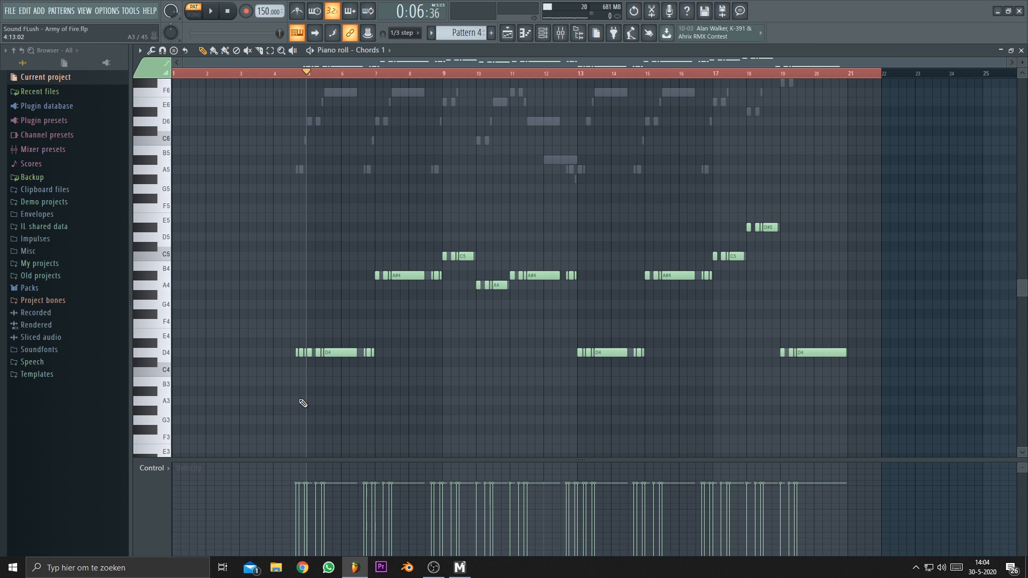
scroll(334, 395, up, 1)
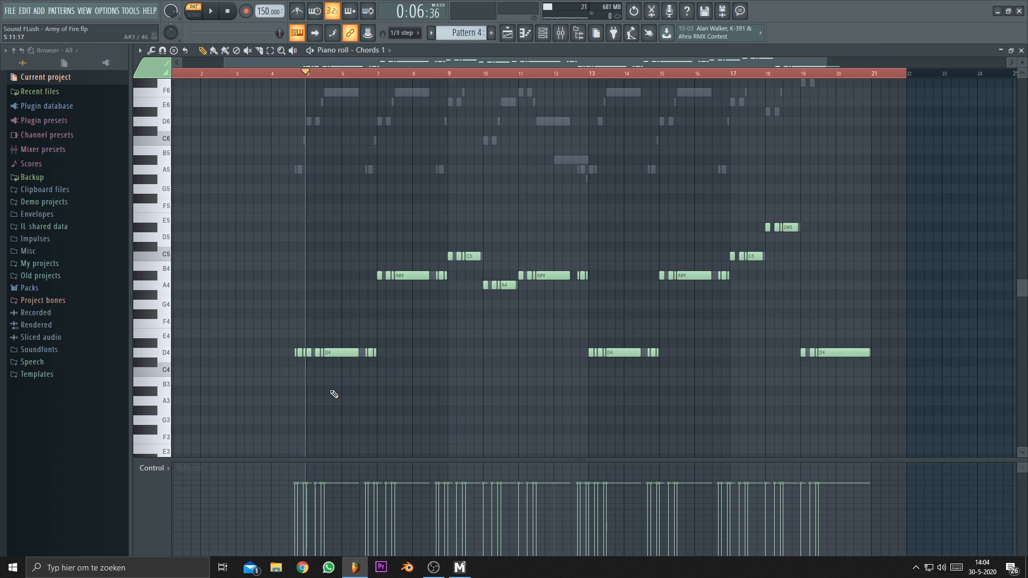
scroll(332, 394, up, 5)
scroll(328, 396, up, 1)
scroll(526, 390, down, 5)
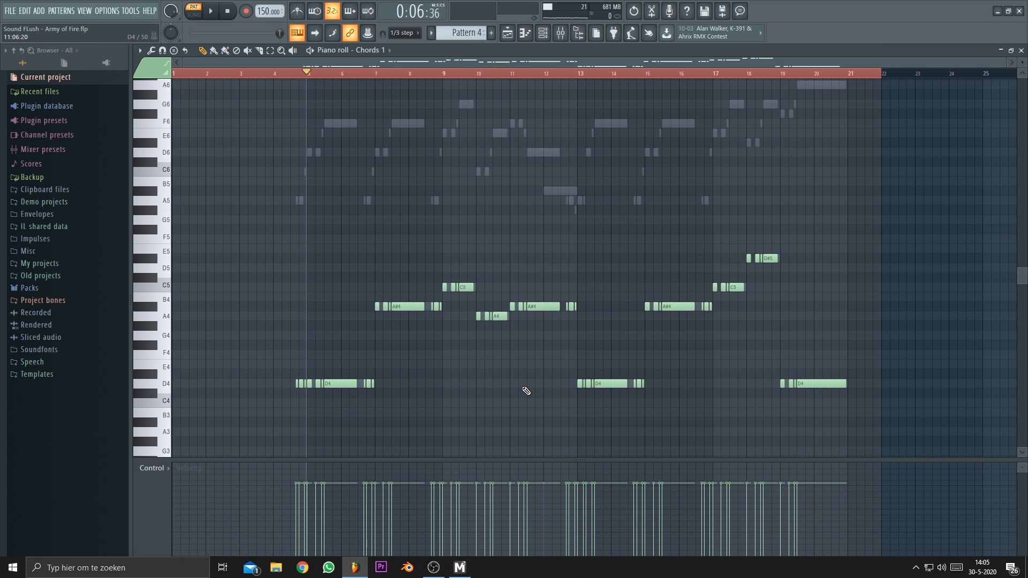
key(ctrl+Up)
scroll(293, 374, up, 3)
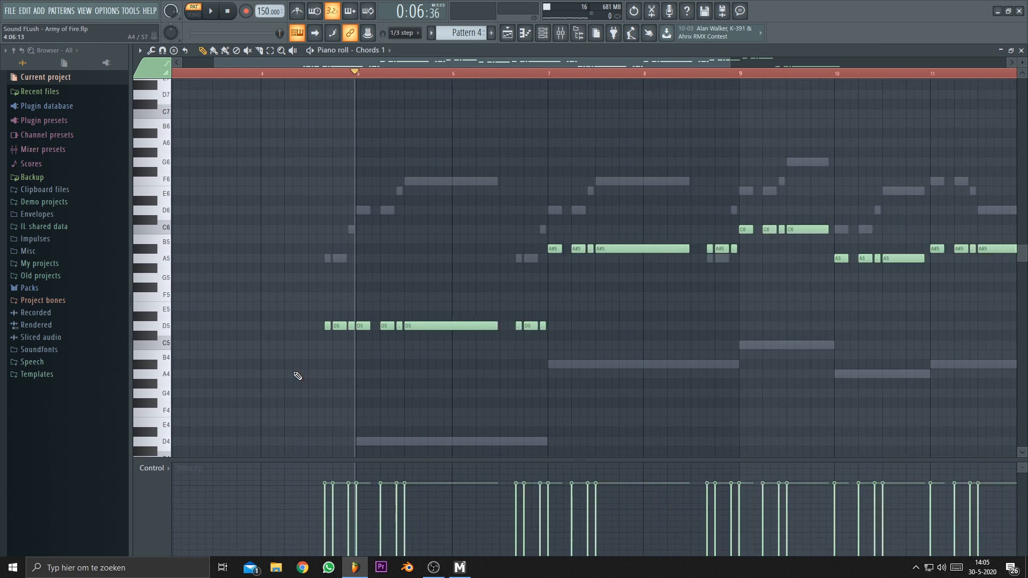
scroll(292, 374, down, 3)
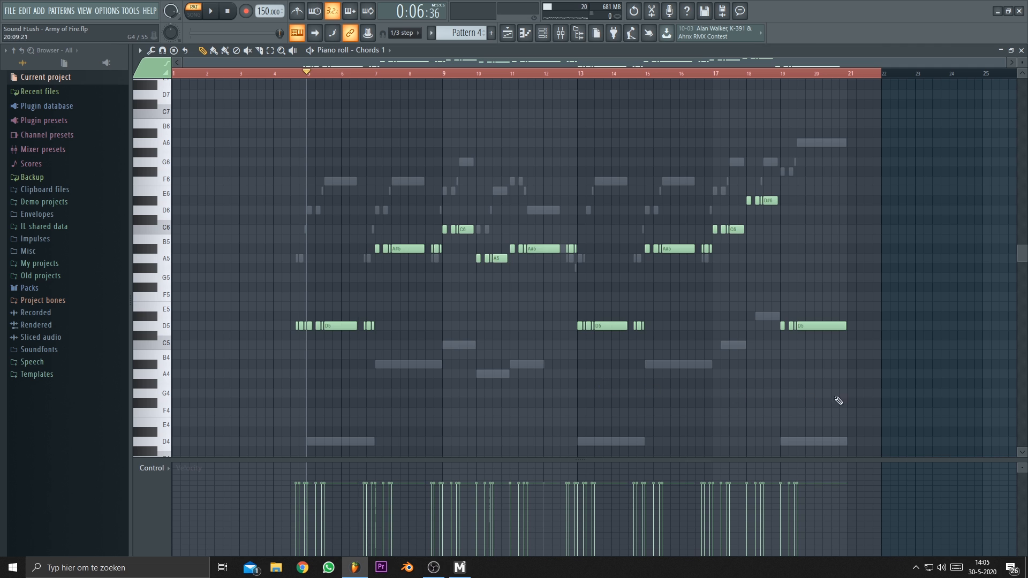
Raise the final group of D5 notes, from bar 19 onward, one octave to D6 and deselect them.
drag(855, 323, 770, 361)
key(ctrl+Up)
key(ctrl+d)
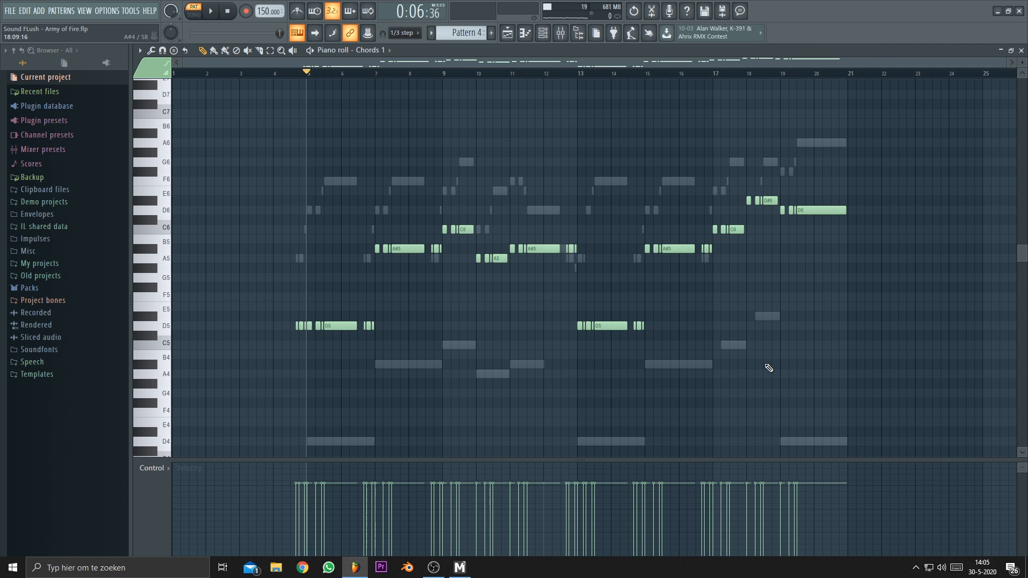
Raise the D5 notes in bars 13 and 14 one octave to D6 and deselect them.
drag(691, 310, 576, 333)
key(ctrl+Up)
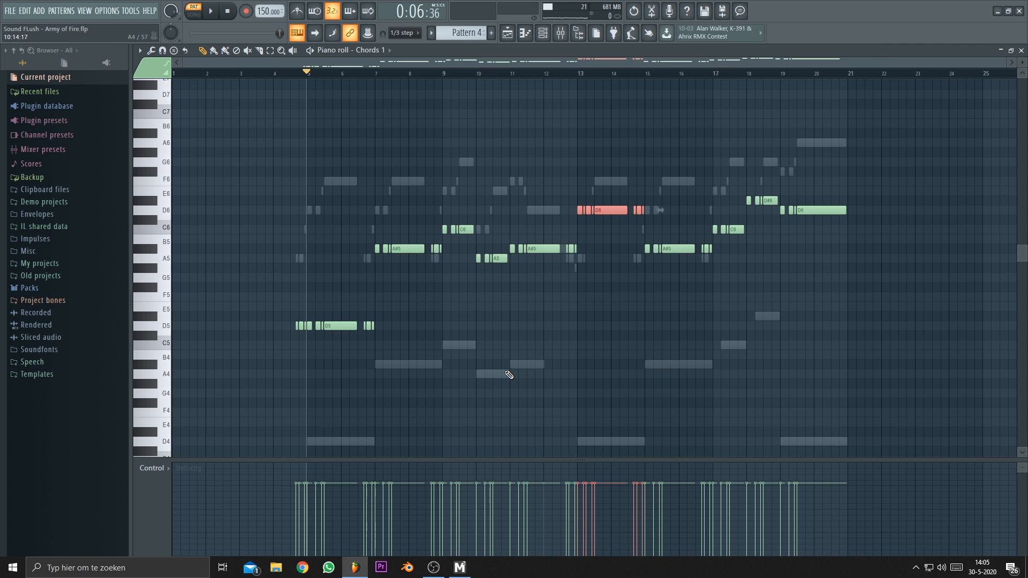
key(ctrl+d)
Duplicate all the Chords 1 root notes upward as major thirds and fifths to form major triads, and deselect them.
scroll(302, 370, up, 10)
key(ctrl+a)
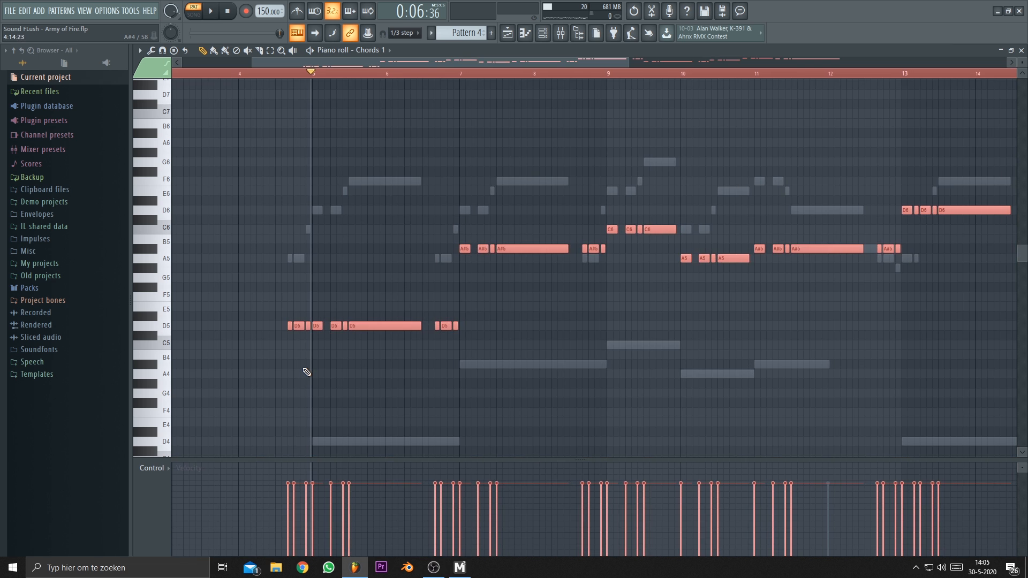
drag(272, 366, 315, 369)
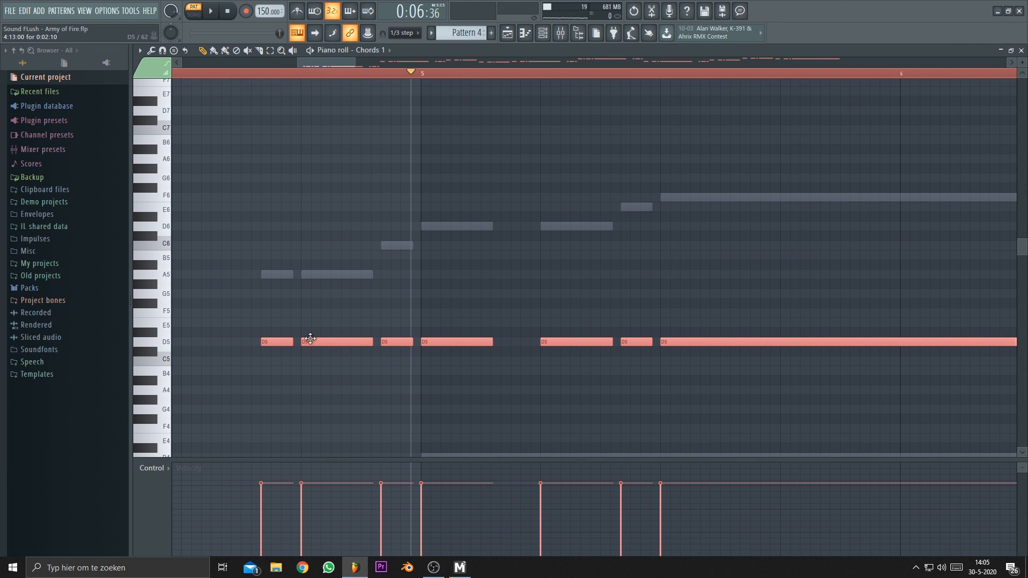
drag(312, 342, 319, 271)
scroll(284, 349, down, 6)
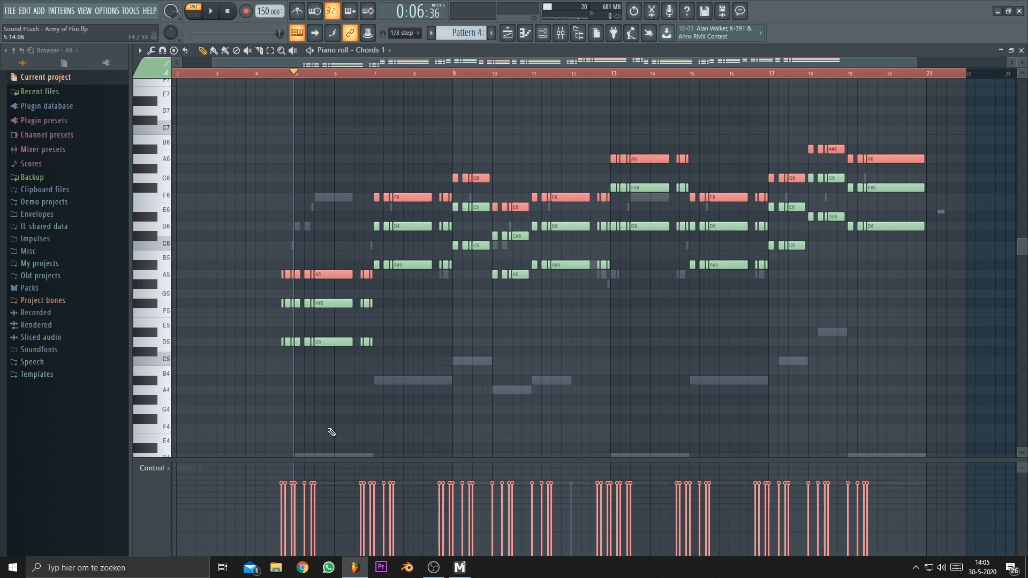
click(325, 431)
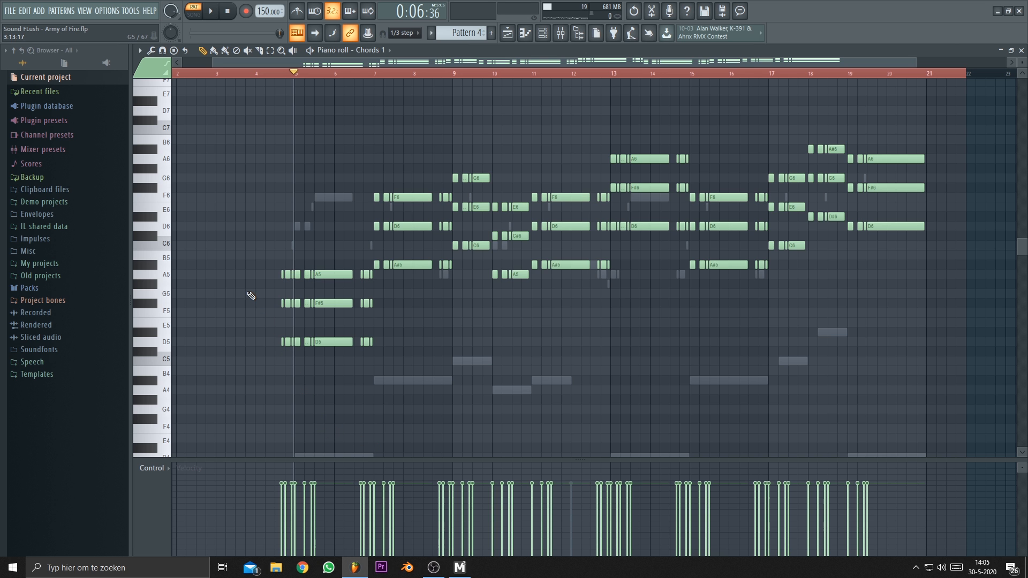
Lower the F# notes of the D chords starting at bars 5 and 13 by one semitone to F.
scroll(273, 329, up, 5)
scroll(274, 328, down, 3)
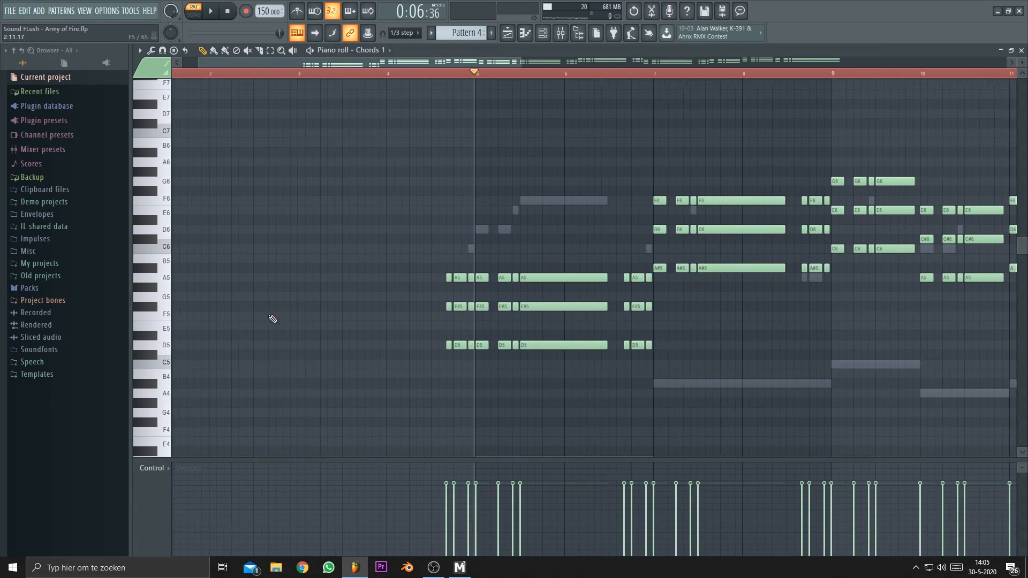
scroll(274, 327, down, 2)
drag(257, 300, 397, 320)
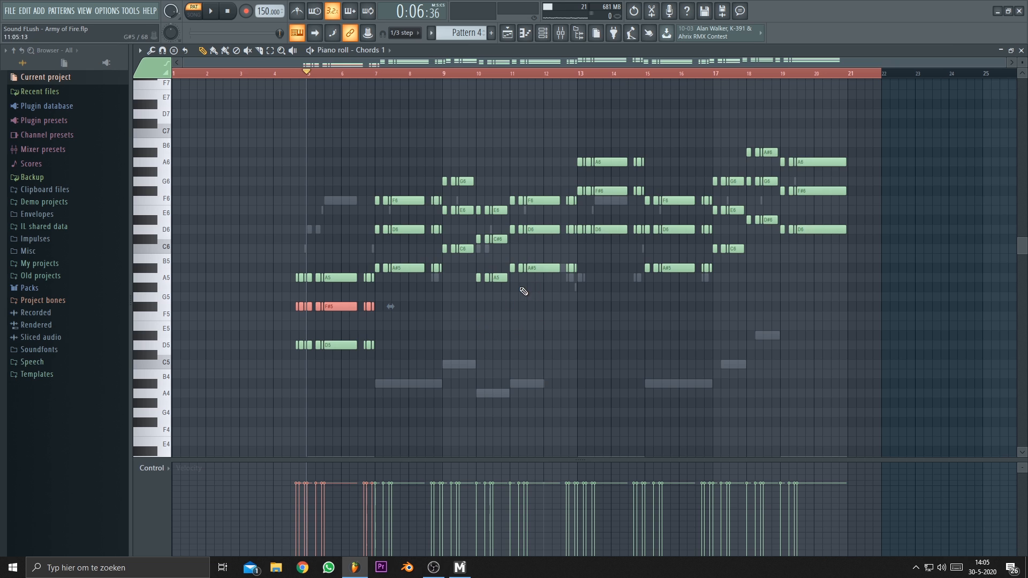
scroll(523, 291, down, 4)
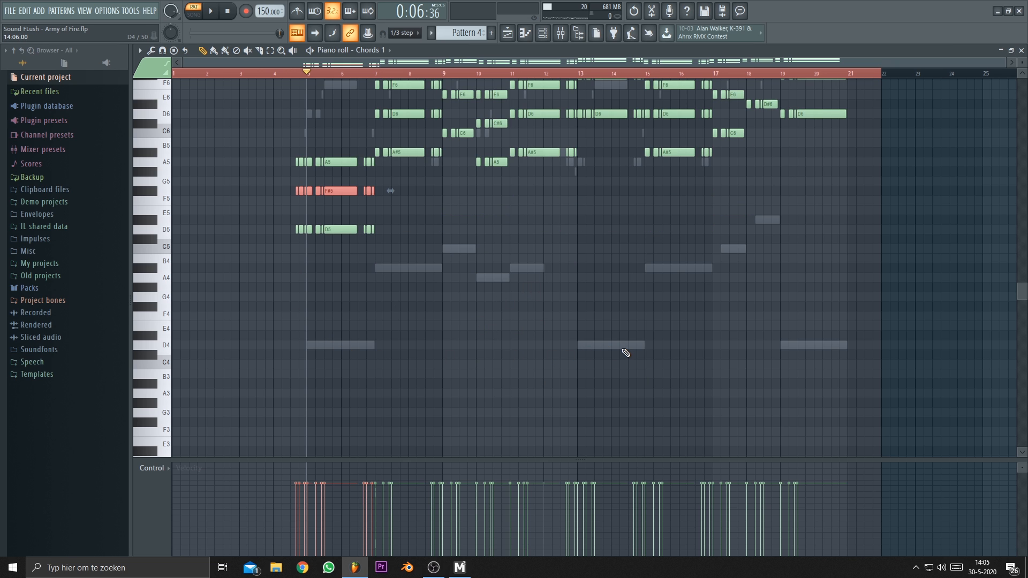
scroll(626, 353, up, 2)
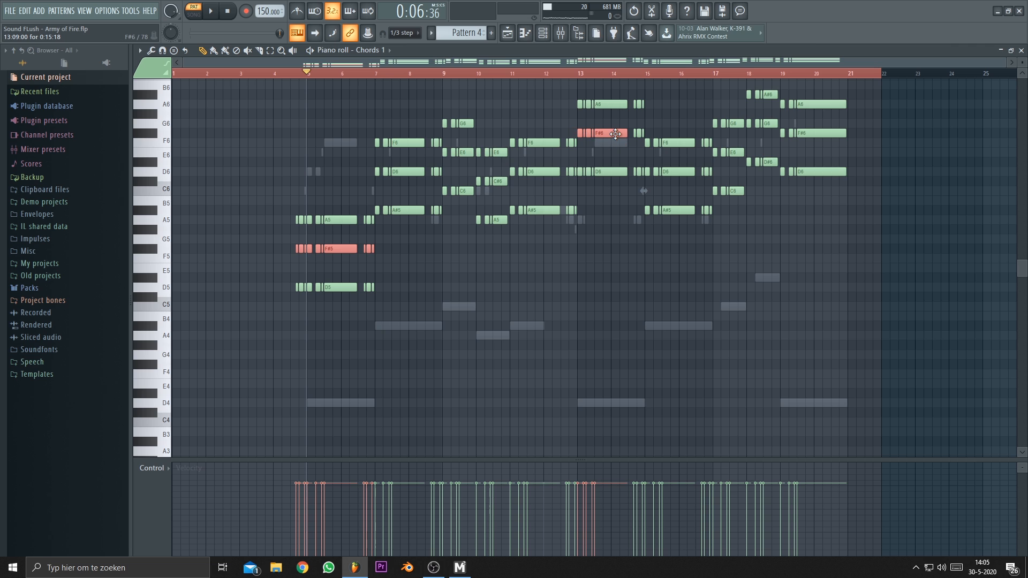
drag(616, 134, 620, 138)
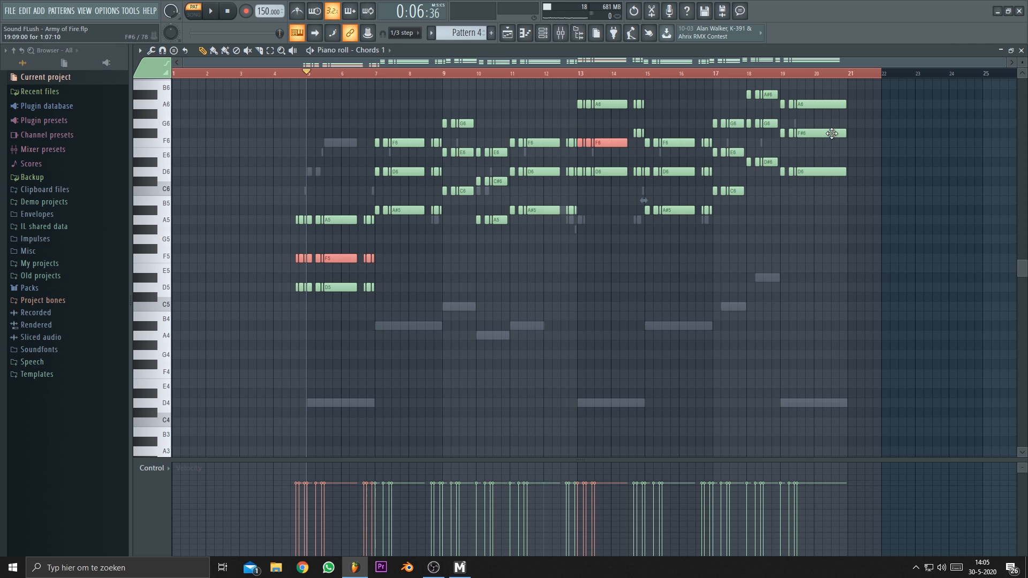
Lower the F#6 notes from bar 19 onward to F6, set the bar 5 and 13 thirds back on F, and deselect.
key(ctrl+z)
drag(862, 119, 785, 142)
key(Down)
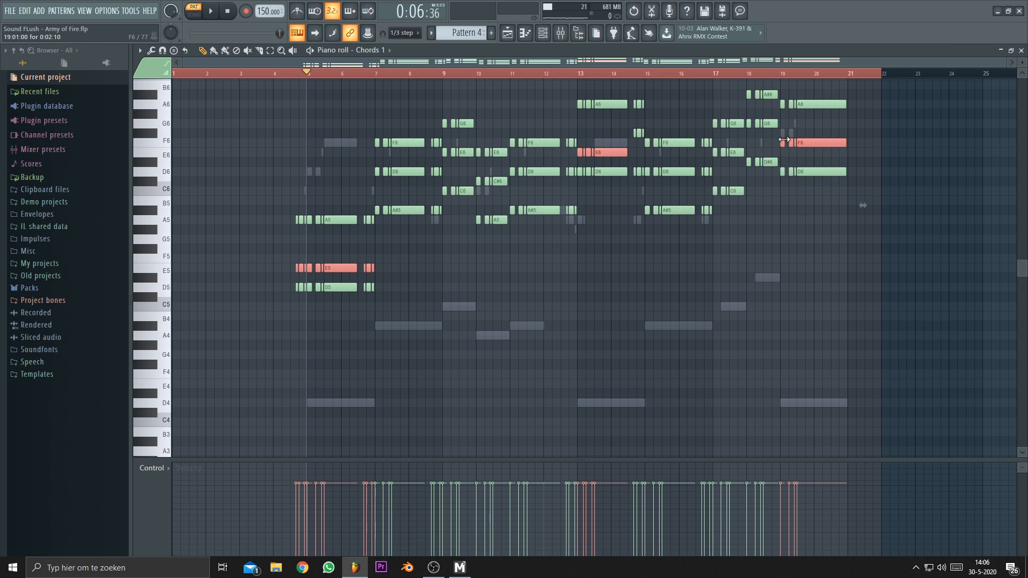
key(shift+Up)
ctrl+click(690, 289)
drag(874, 130, 786, 140)
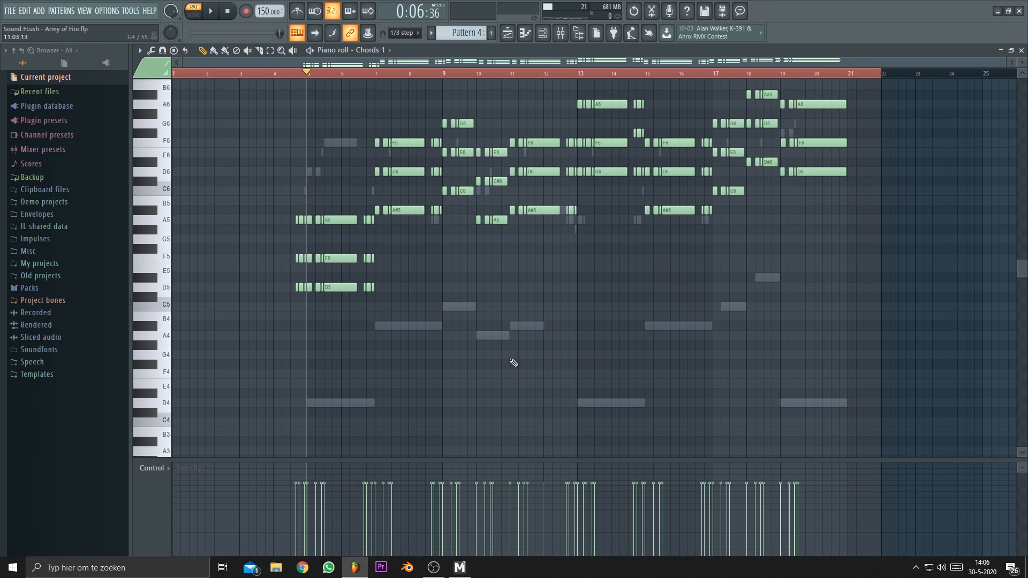
Play the chords from just before bar 5 and listen through bar 12.
scroll(294, 316, up, 3)
click(288, 74)
key(space)
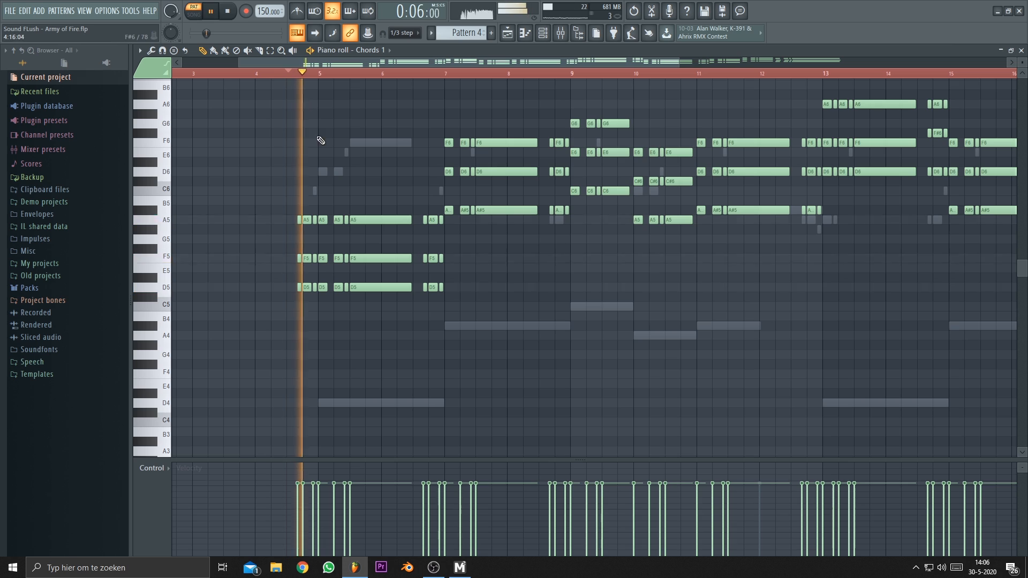
drag(377, 153, 342, 179)
scroll(285, 191, down, 2)
scroll(305, 227, up, 3)
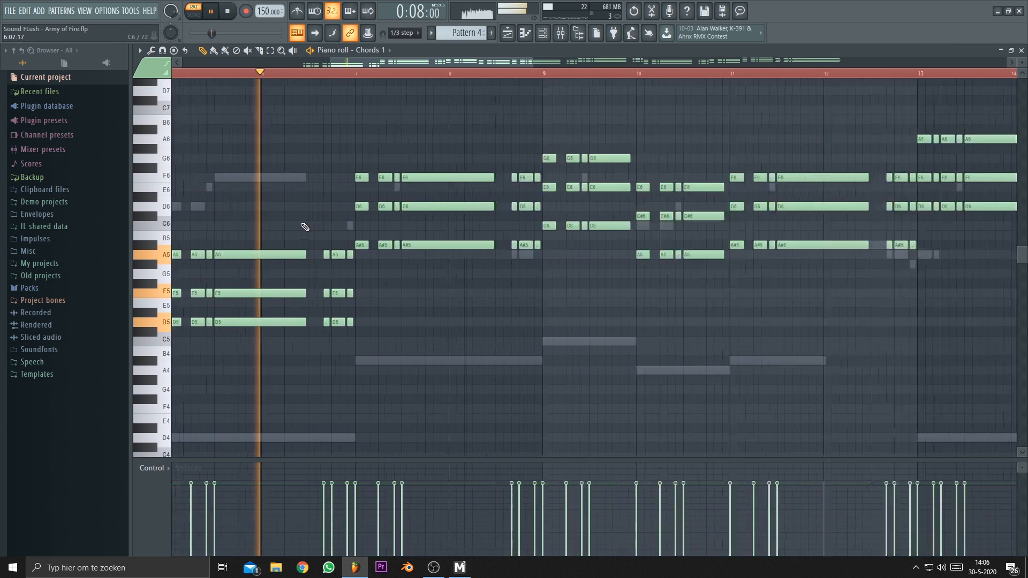
scroll(306, 227, up, 1)
drag(480, 358, 294, 397)
scroll(427, 361, down, 2)
scroll(401, 397, up, 2)
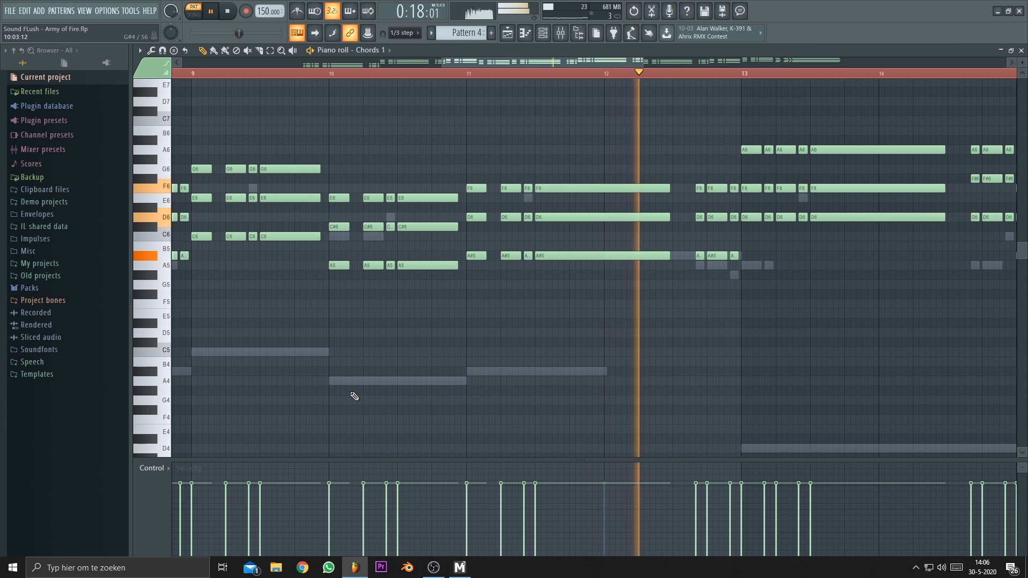
Stop playback and audition the chord at the start of bar 10.
key(space)
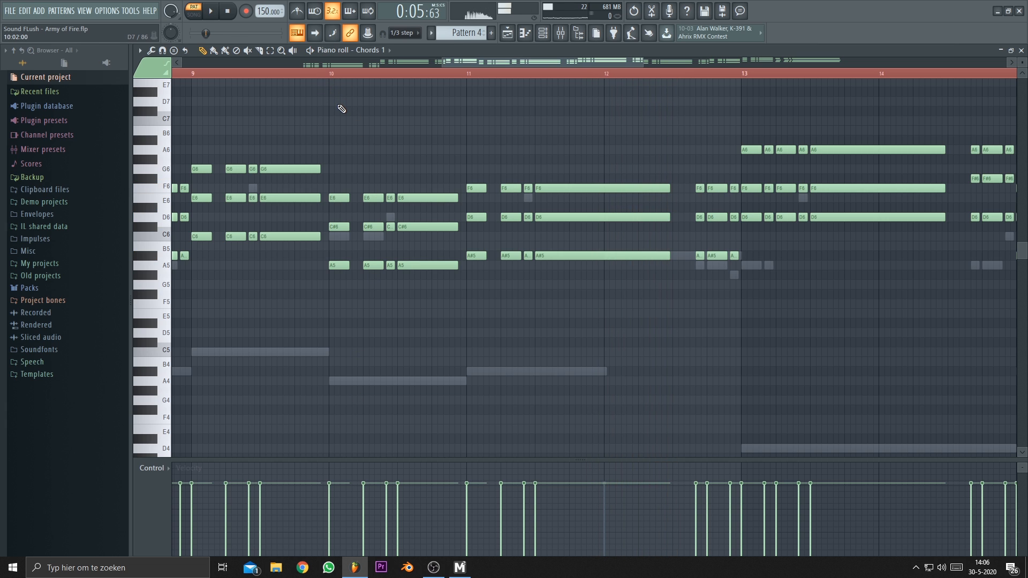
key(space)
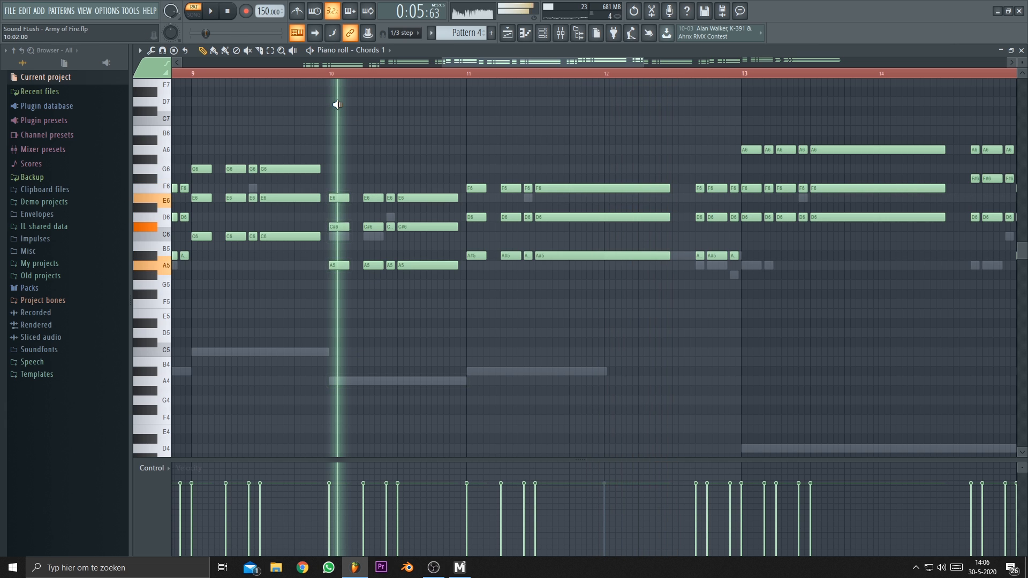
key(space)
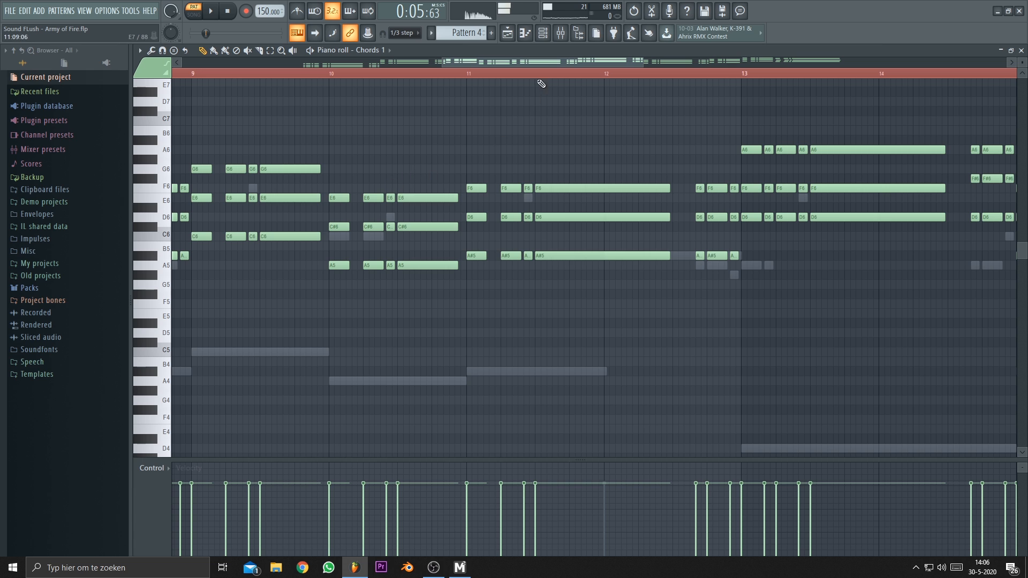
Copy the Chords 1 notes from Pattern 4 into Pattern 5 and open them in the piano roll.
click(541, 42)
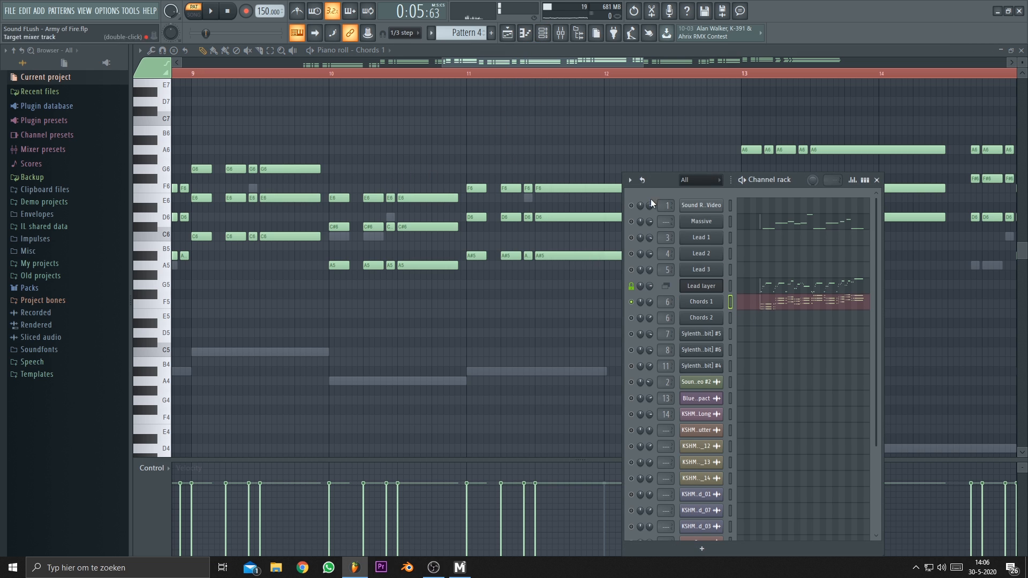
click(491, 33)
key(ctrl+v)
click(493, 165)
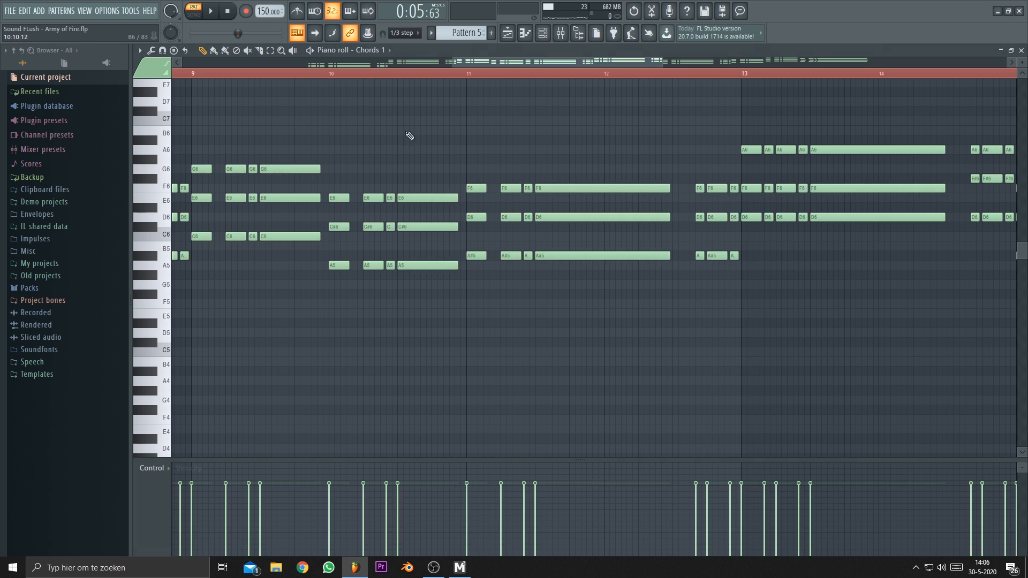
Lower the C#6 notes of the bar 10 chord one semitone to C6.
mouse_move(349, 134)
mouse_down()
mouse_move(345, 143)
mouse_move(299, 130)
mouse_move(341, 121)
mouse_up()
drag(259, 213, 458, 240)
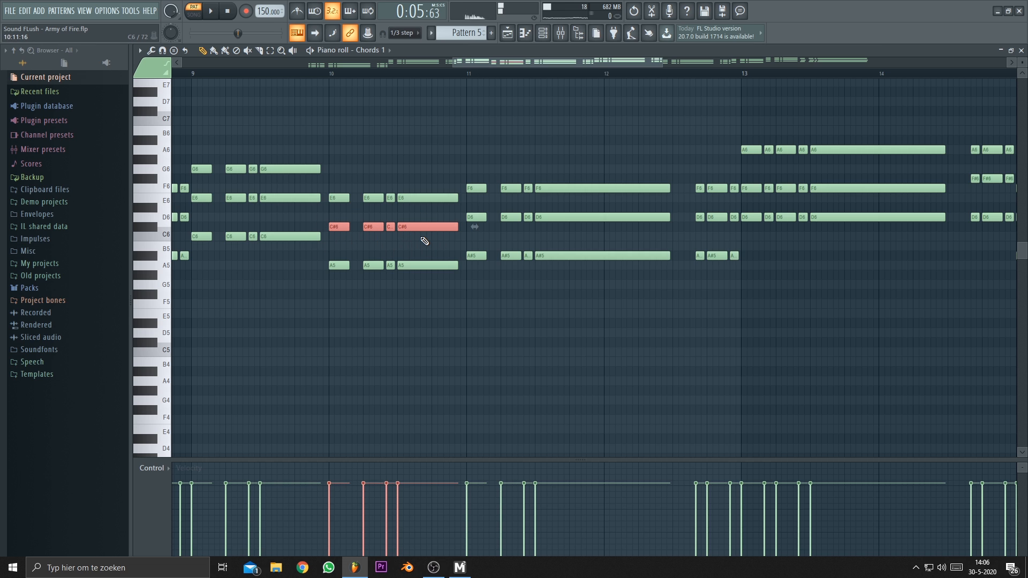
key(shift+Down)
Play the Pattern 5 chords from bar 9 and listen through bar 14.
drag(310, 139, 336, 143)
key(space)
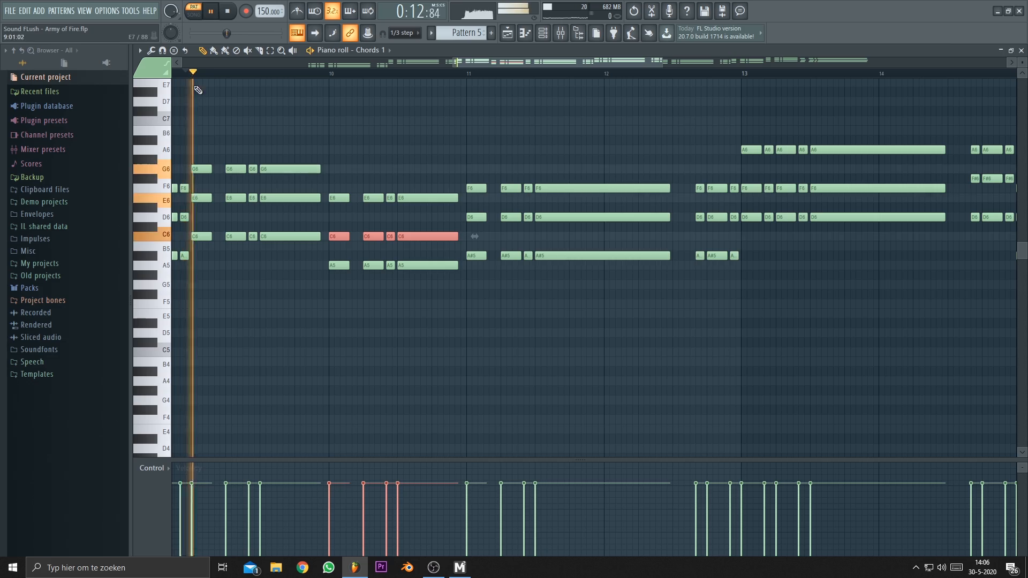
scroll(367, 138, down, 3)
scroll(466, 141, up, 4)
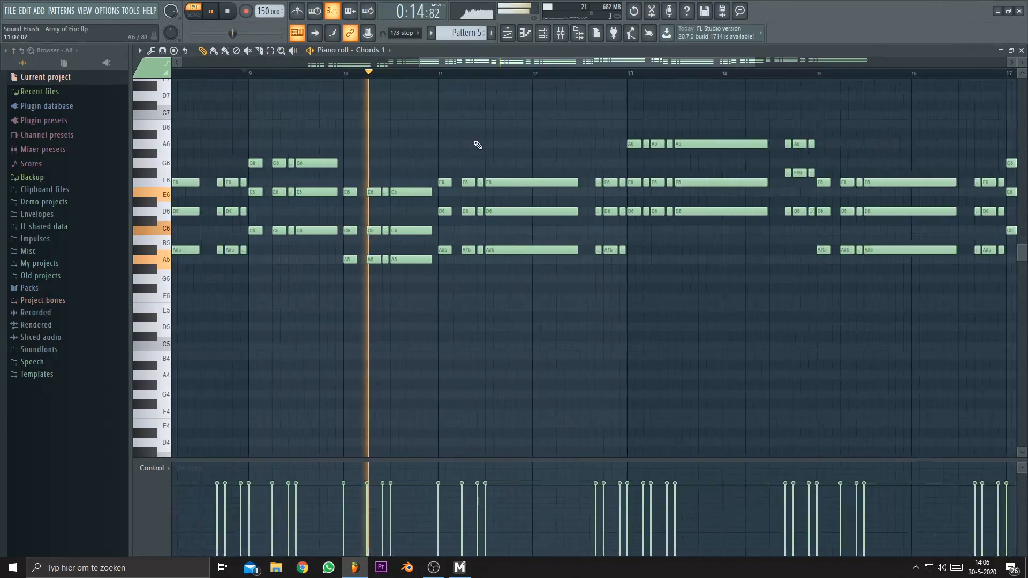
scroll(432, 149, down, 2)
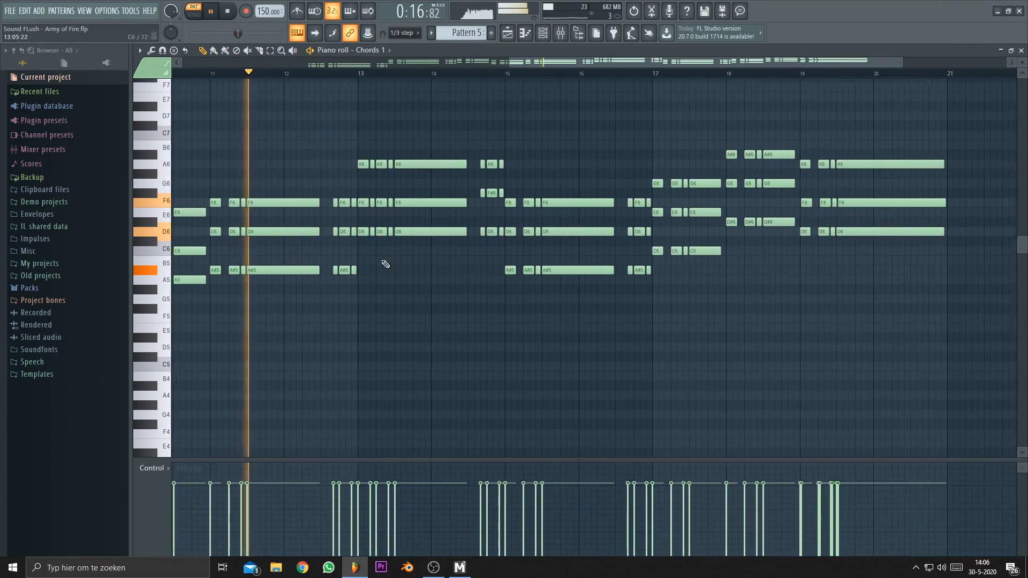
scroll(400, 335, down, 1)
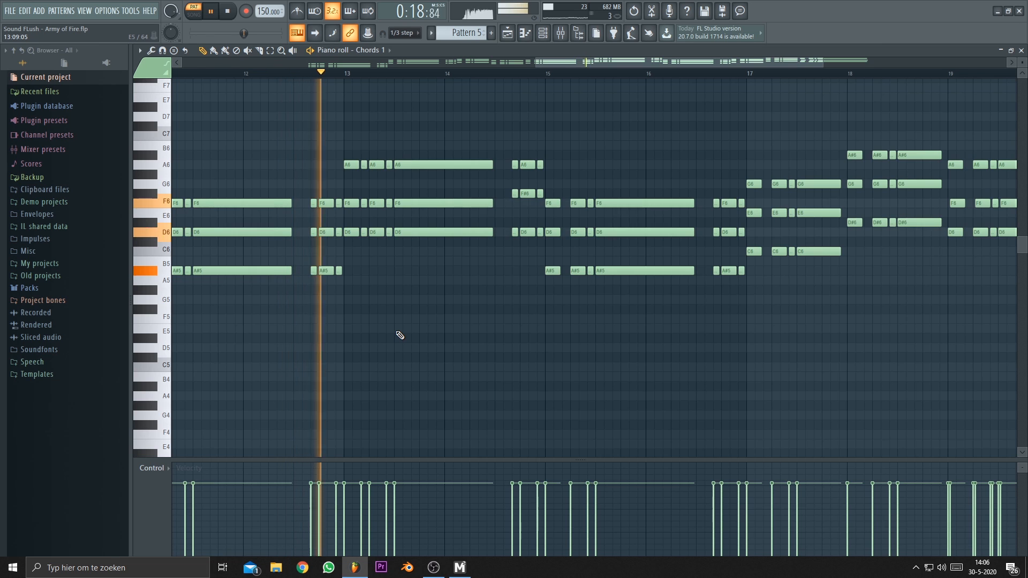
scroll(378, 342, up, 2)
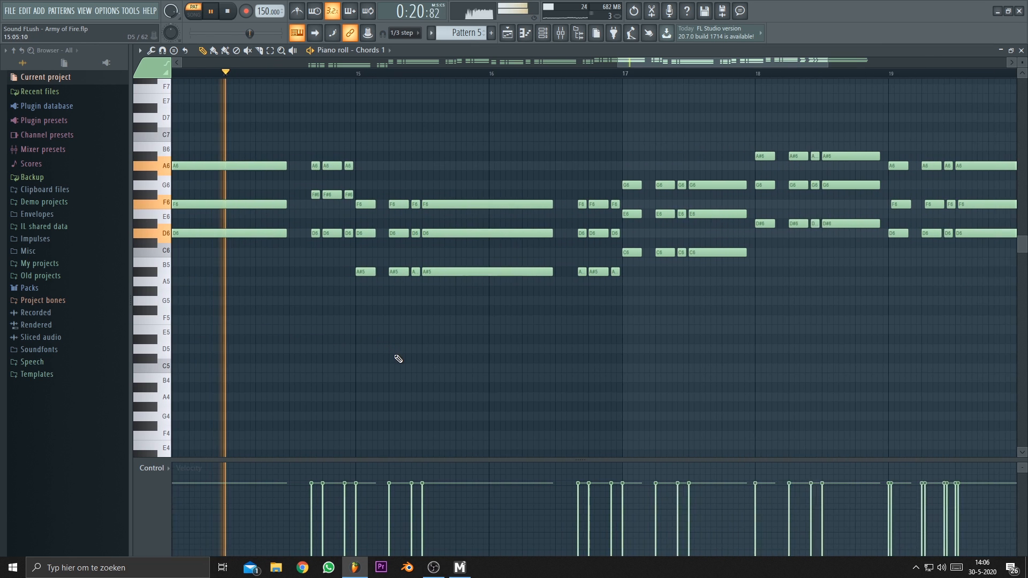
Lower the three F#6 notes at the end of bar 14 to F6 and play the chords from there.
key(space)
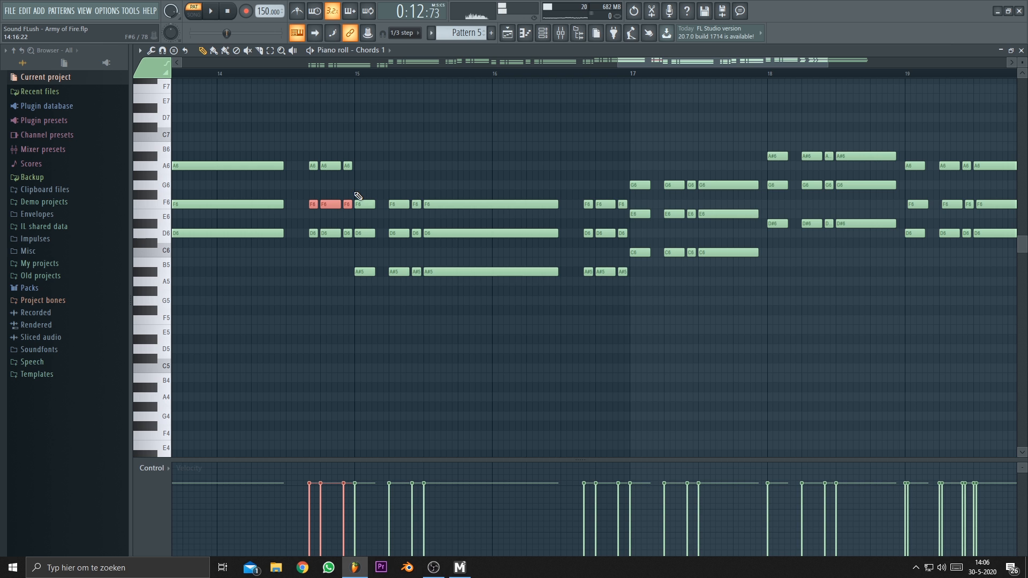
click(282, 76)
key(space)
scroll(377, 135, up, 2)
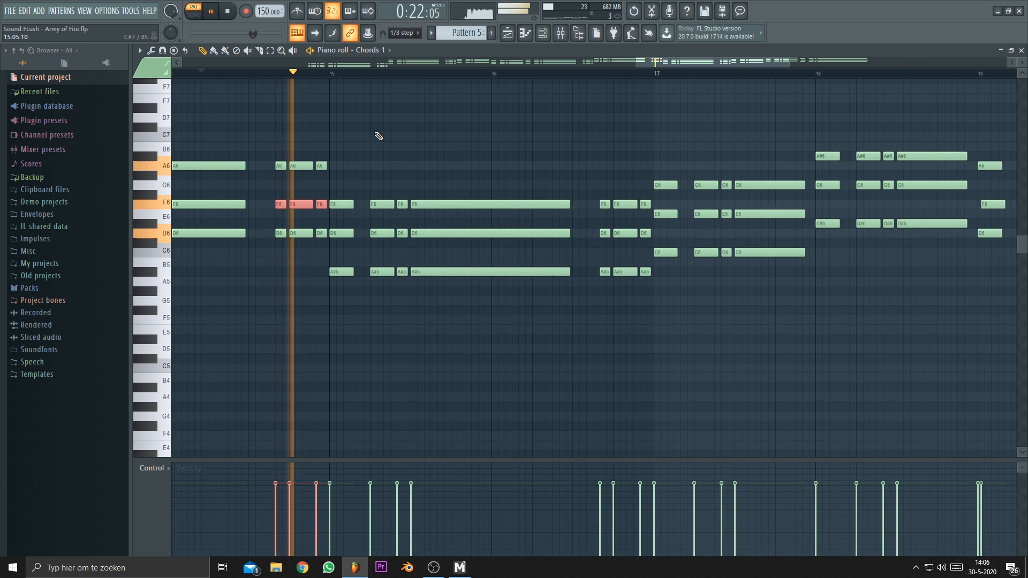
scroll(327, 142, down, 3)
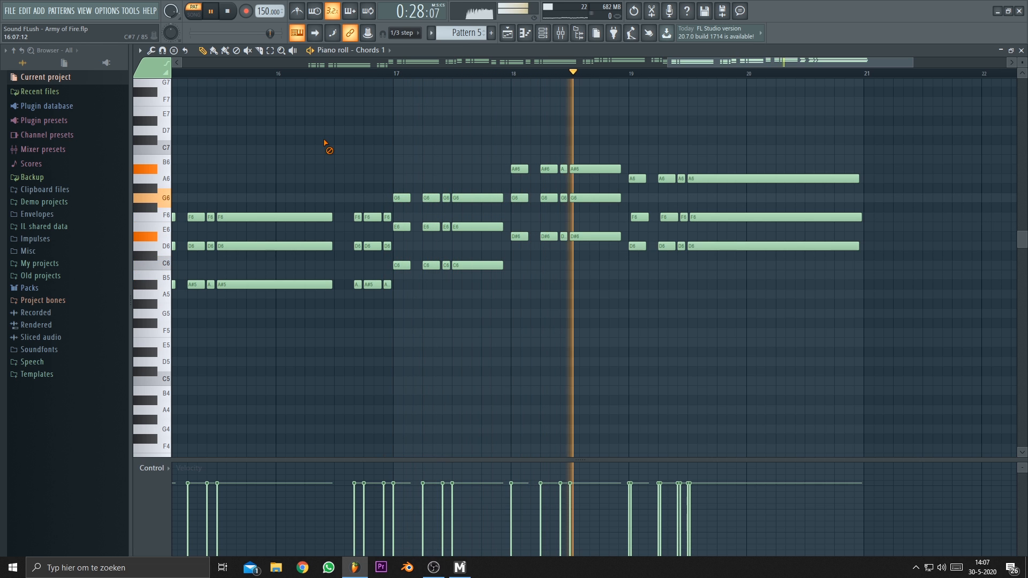
Align the late F6 notes from bar 19 onward with the start of the other chord notes.
scroll(683, 203, up, 4)
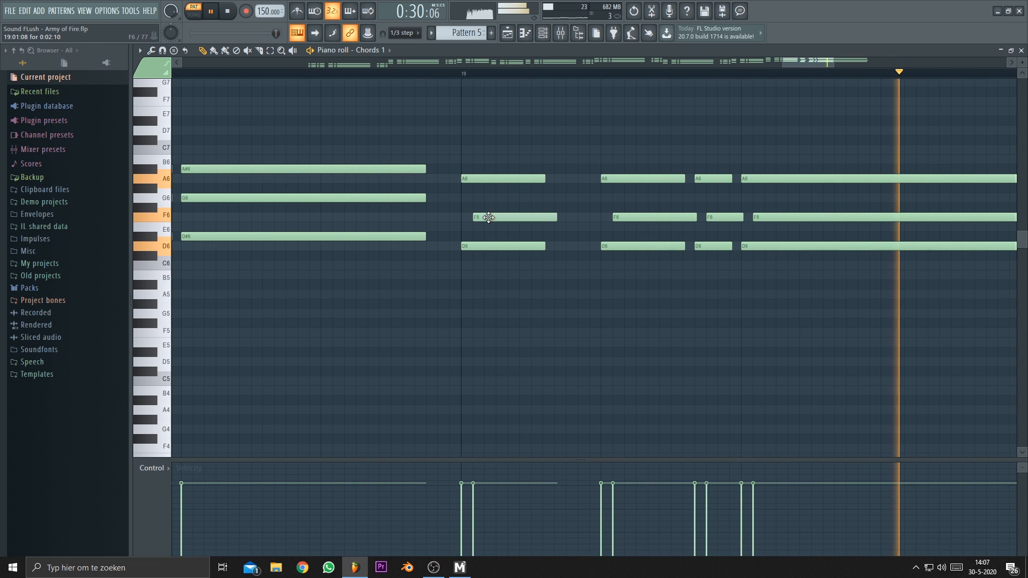
scroll(481, 226, down, 4)
scroll(526, 229, up, 3)
drag(587, 205, 461, 220)
scroll(479, 221, up, 1)
scroll(471, 241, down, 3)
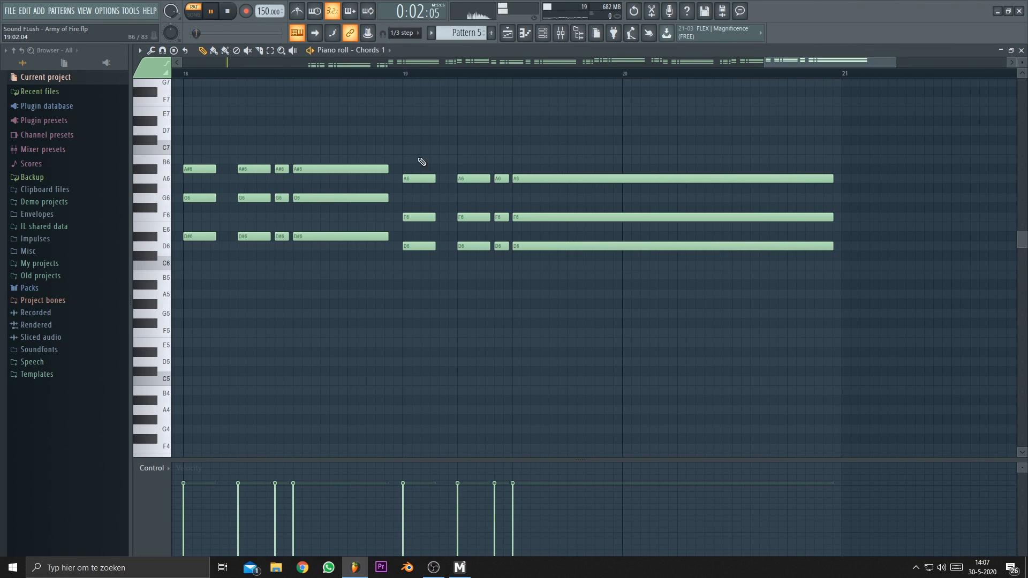
Raise the F6 notes from bar 19 onward one semitone to F#6 and play the ending from bar 18.
key(shift+Up)
scroll(612, 231, down, 3)
click(349, 75)
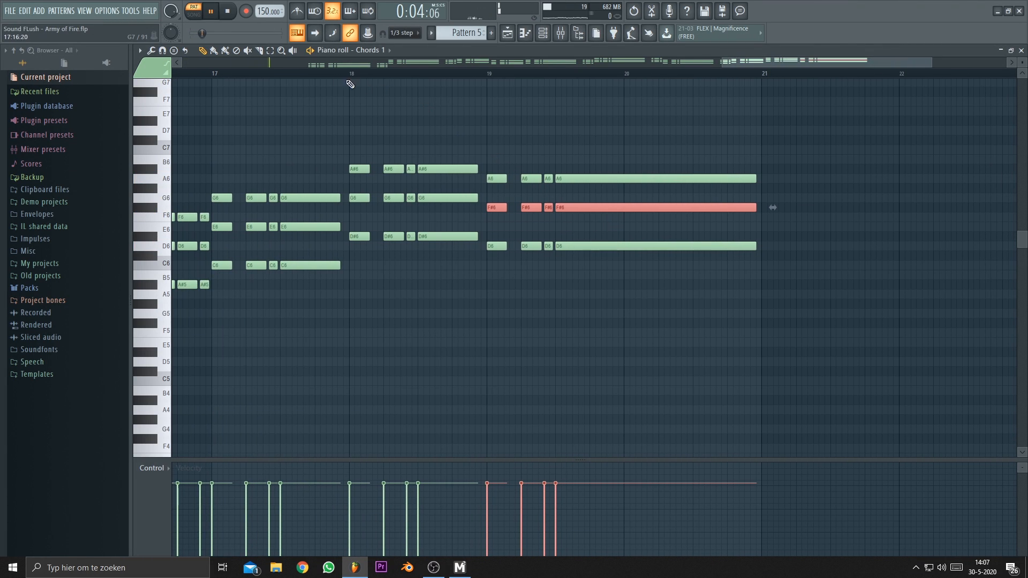
scroll(558, 132, up, 2)
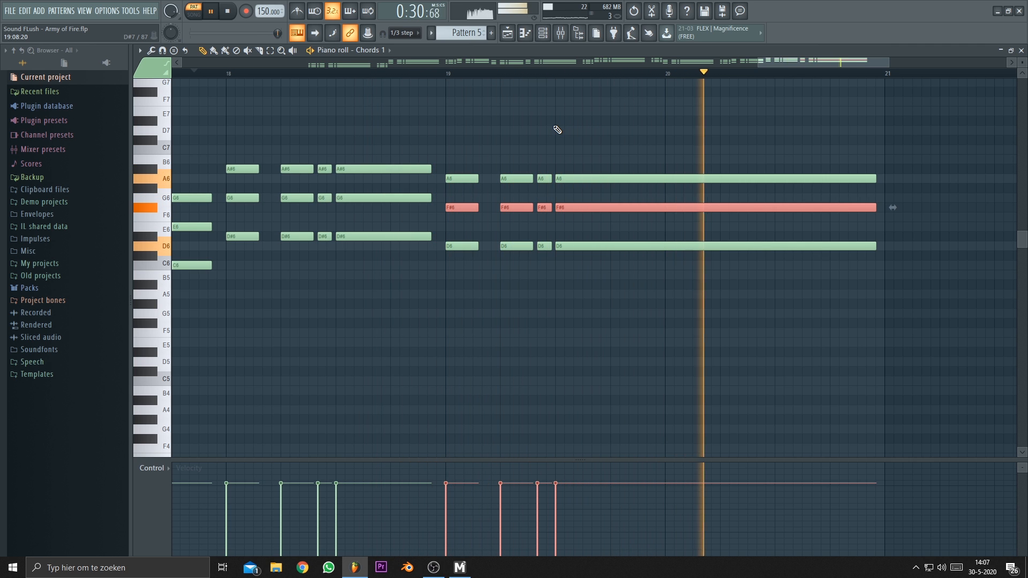
key(space)
Cut the edited Chords 1 notes from Pattern 5 and paste them into Chords 1 of Pattern 4.
scroll(579, 148, down, 3)
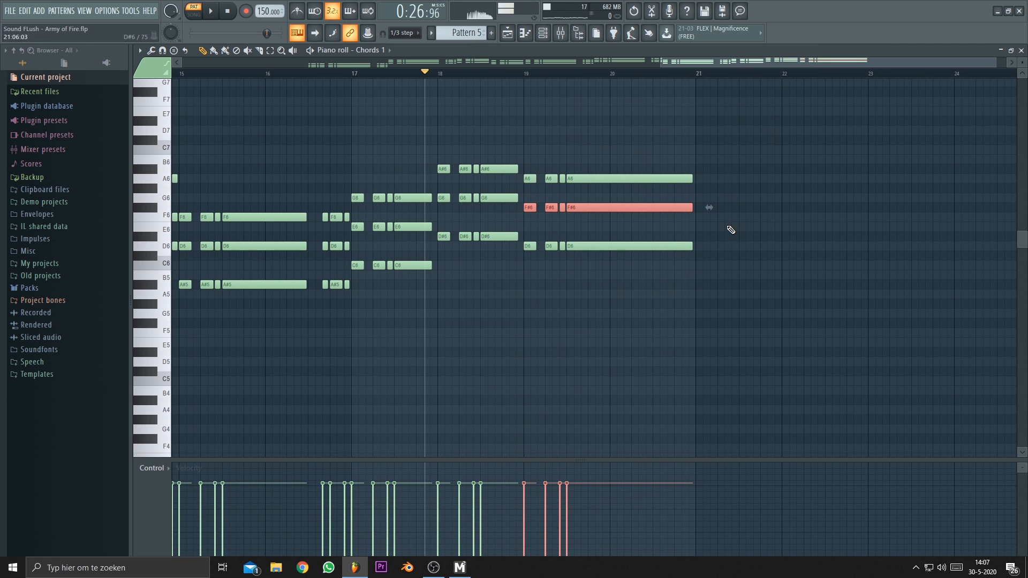
scroll(643, 259, down, 4)
click(543, 34)
key(ctrl+x)
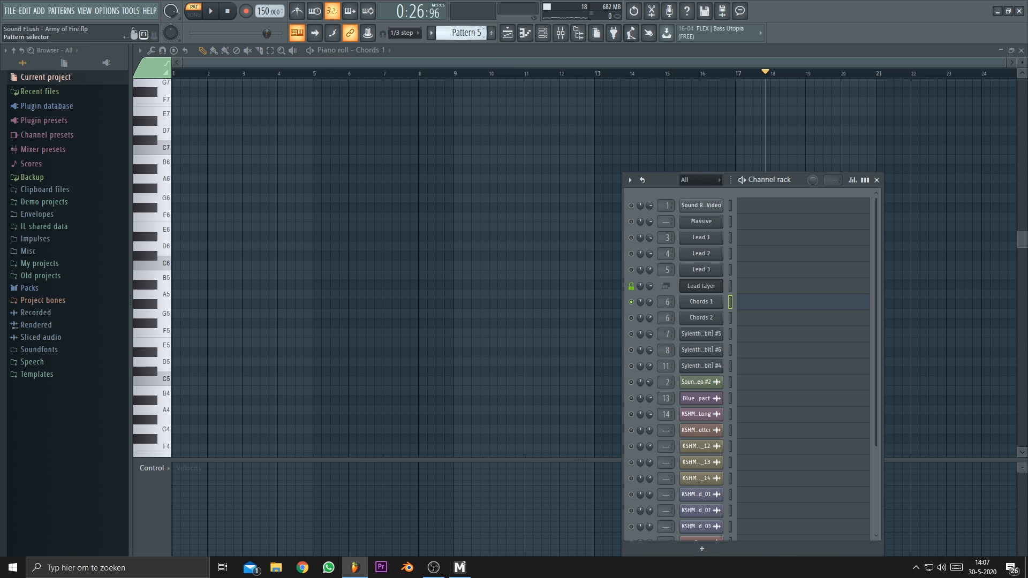
drag(463, 33, 463, 39)
key(ctrl+v)
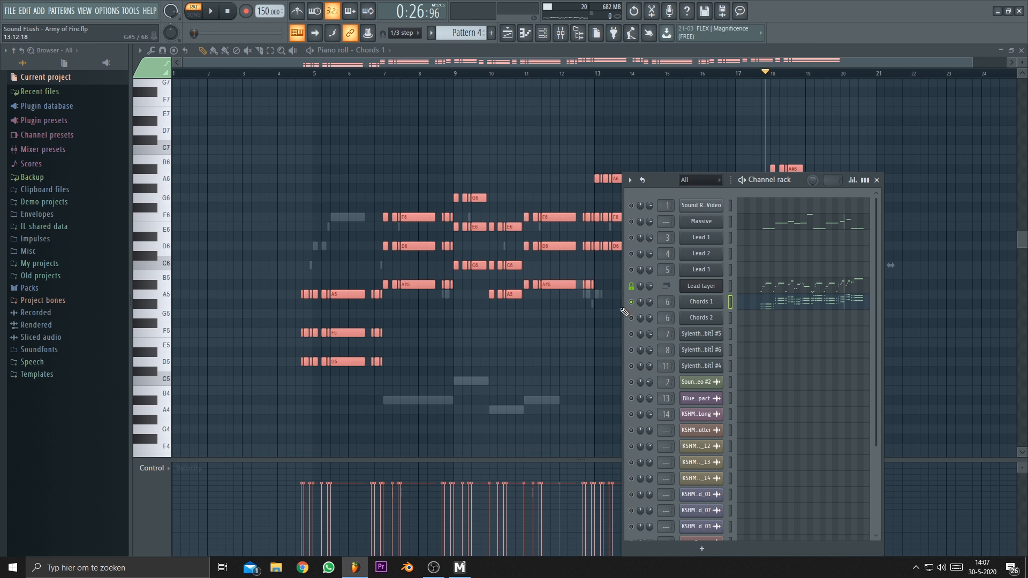
Examine the voicing of the pasted chords across bars 5 to 20 against the ghosted bass notes.
click(578, 332)
scroll(323, 397, up, 4)
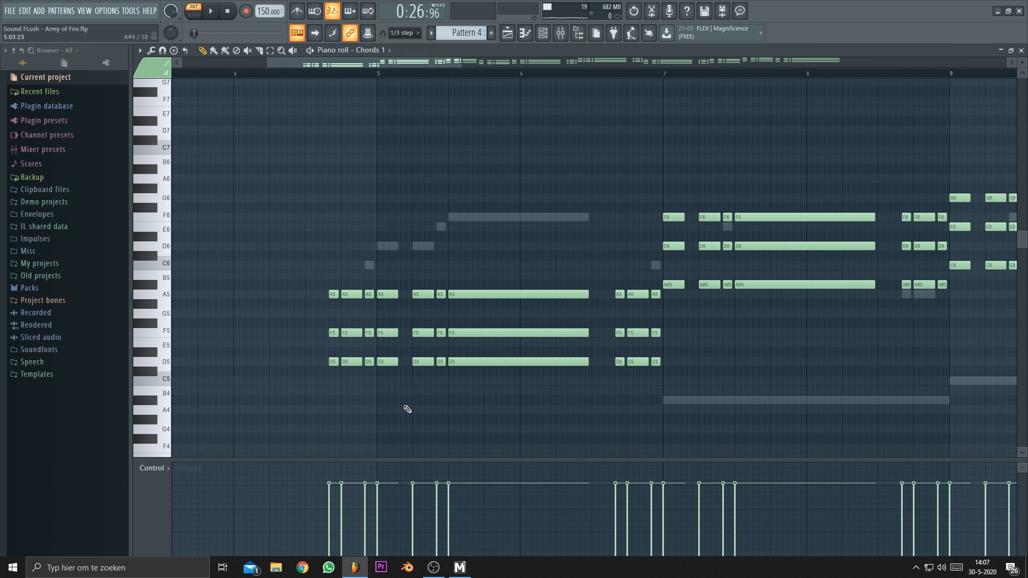
scroll(396, 405, down, 4)
scroll(375, 396, down, 1)
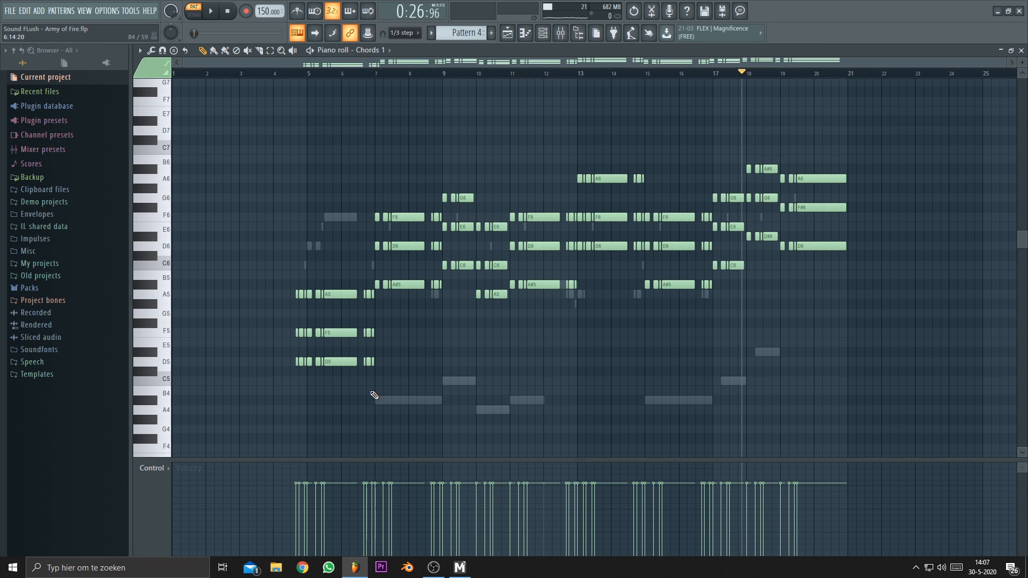
scroll(369, 381, up, 4)
scroll(369, 382, down, 4)
scroll(481, 328, down, 5)
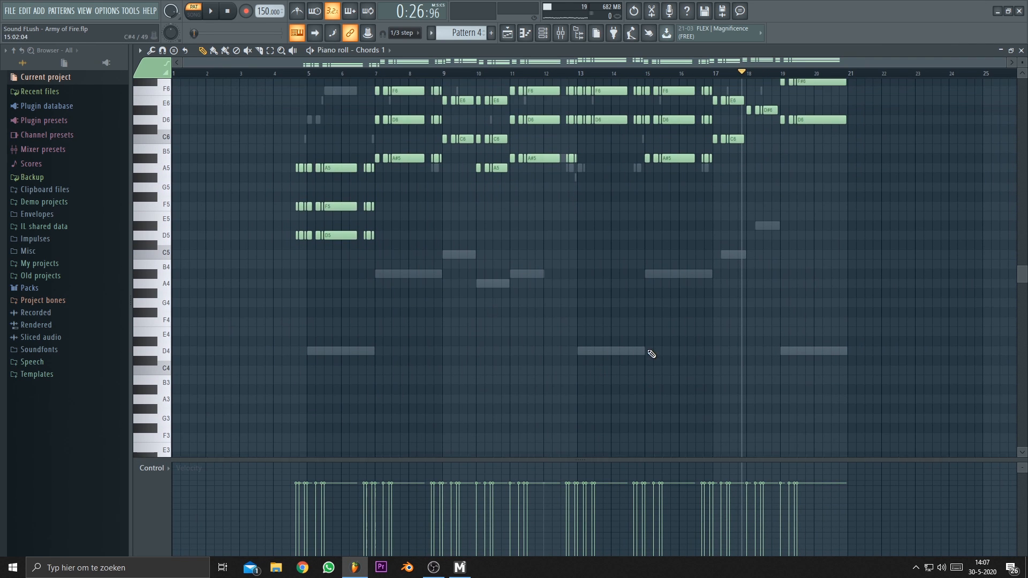
scroll(651, 354, up, 5)
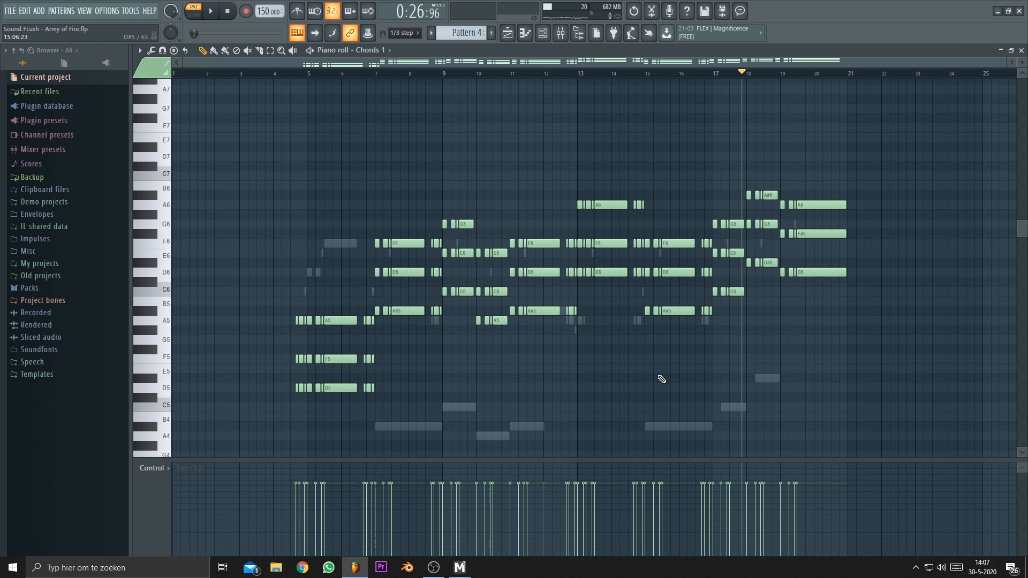
scroll(385, 383, up, 4)
drag(344, 384, 528, 320)
scroll(429, 348, down, 1)
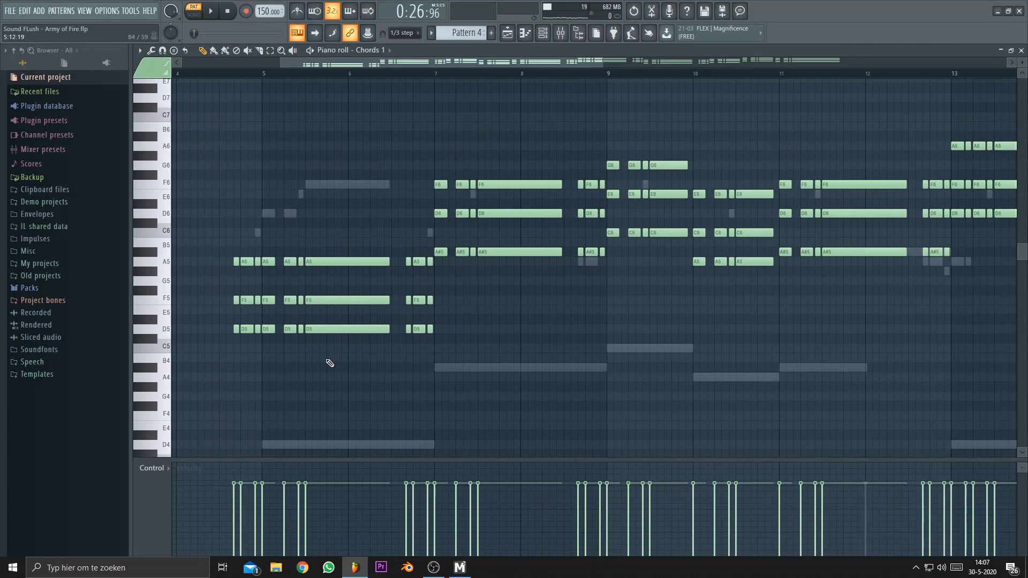
scroll(240, 393, up, 2)
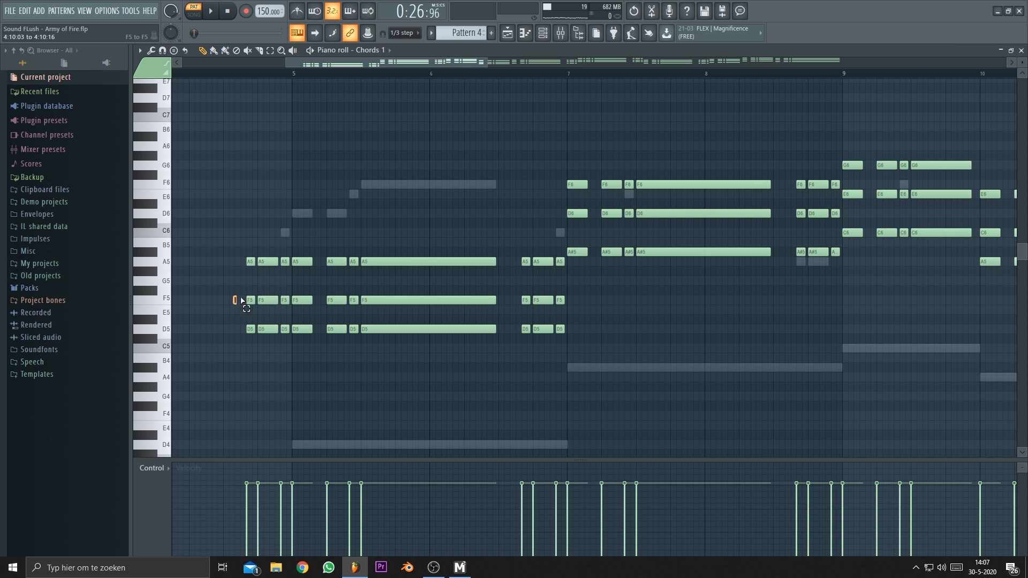
Try raising the D5 notes of the opening chords, up to the end of bar 6, by two octaves.
drag(241, 300, 597, 349)
scroll(583, 357, down, 5)
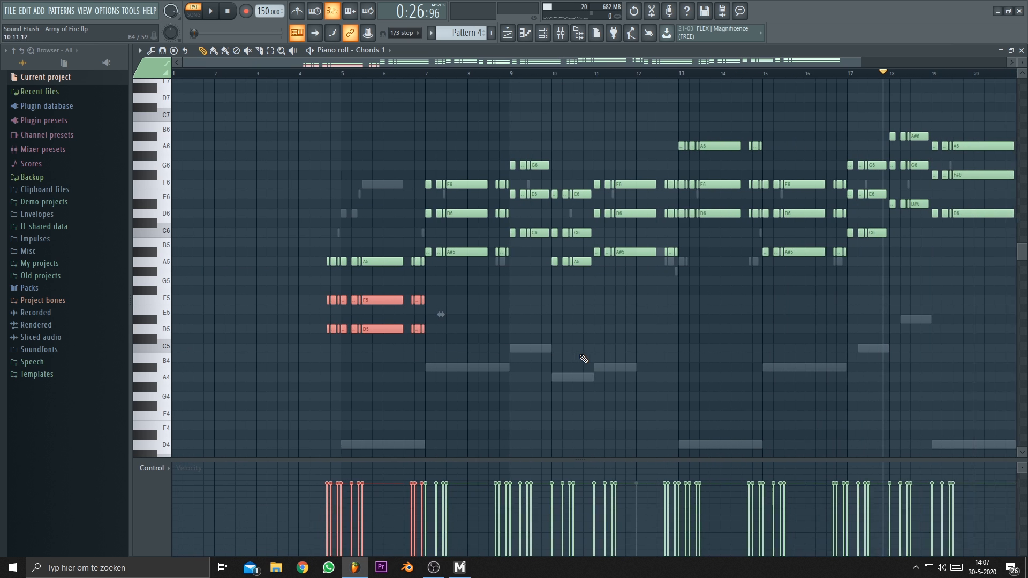
click(584, 358)
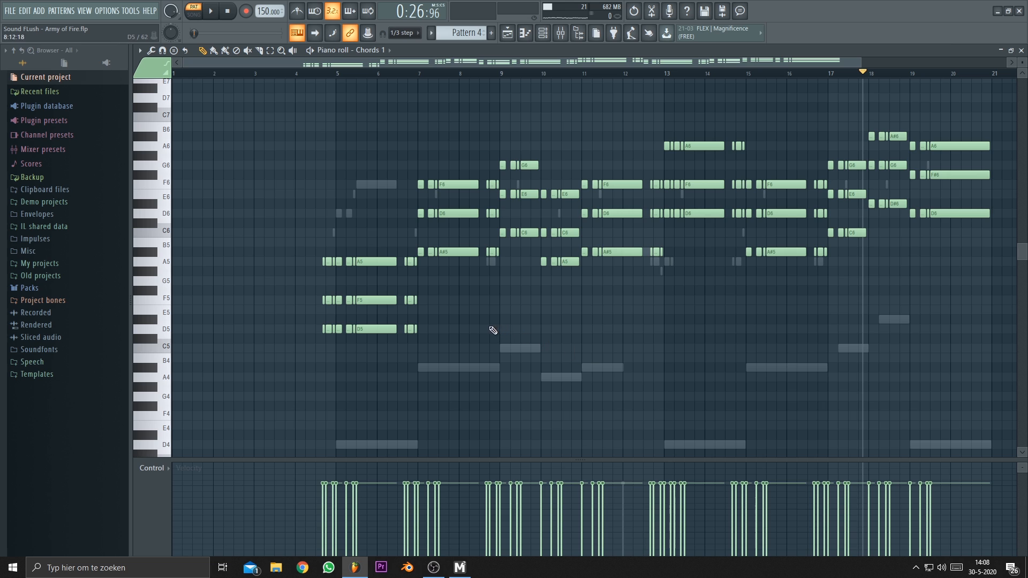
drag(493, 330, 349, 351)
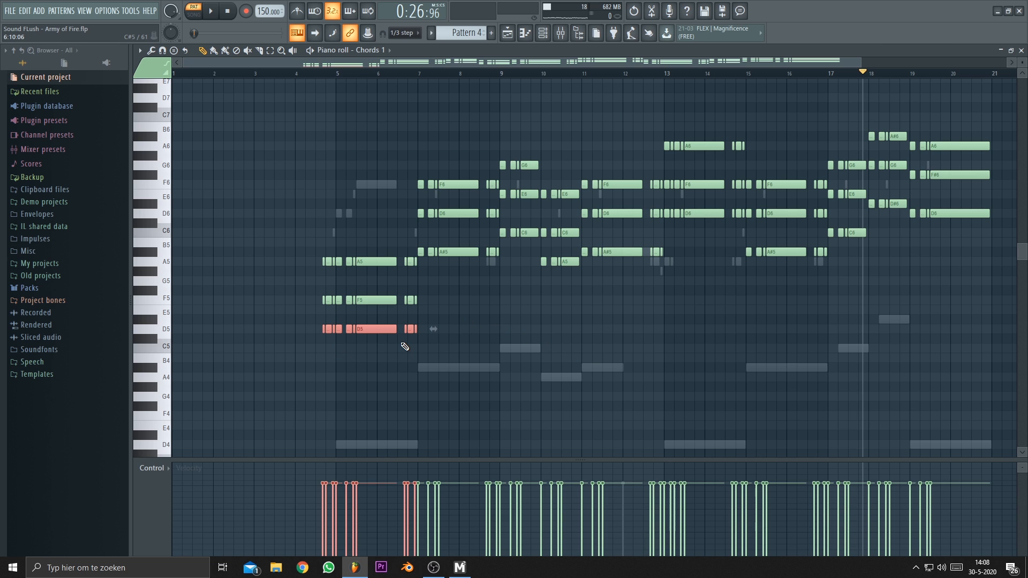
key(ctrl+Up)
key(ctrl+Up)
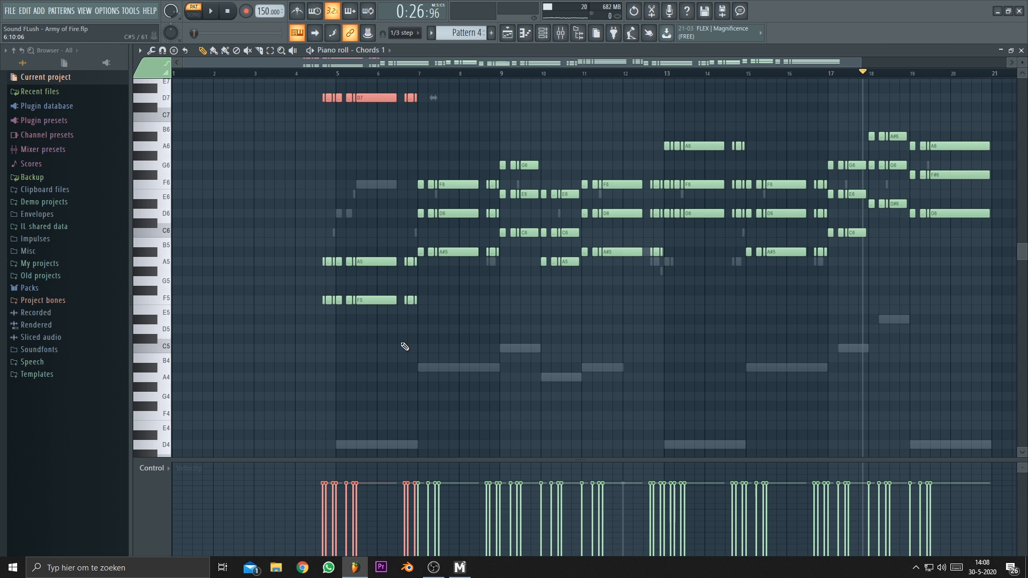
key(ctrl+alt+z)
key(ctrl+alt+z)
key(ctrl+alt+z)
key(ctrl+alt+z)
key(ctrl+alt+z)
key(ctrl+alt+z)
key(ctrl+alt+z)
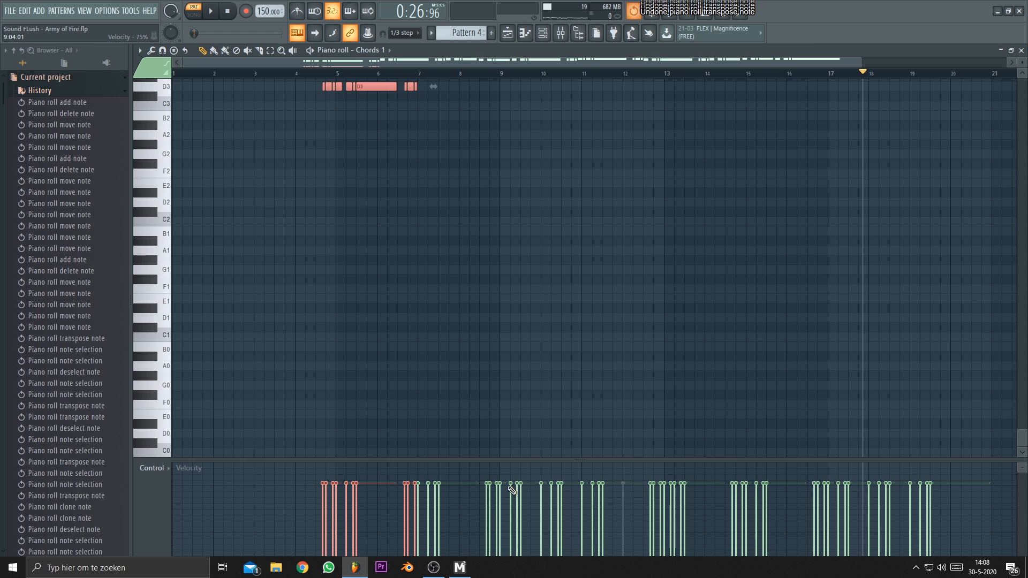
Raise the D5 and F5 notes of the opening chords, up to the end of bar 6, one octave to D6 and F6.
scroll(568, 410, up, 9)
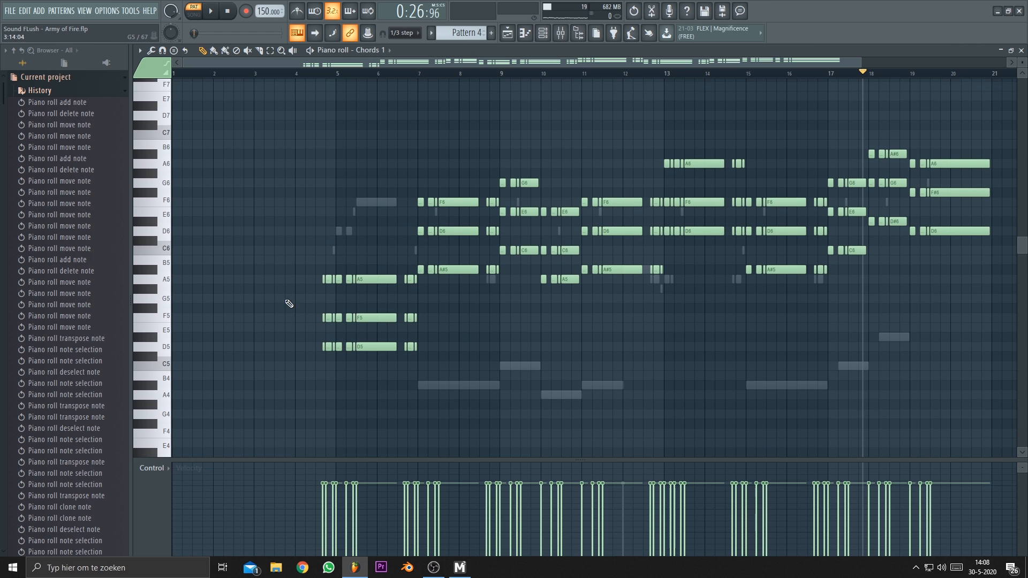
drag(293, 314, 449, 395)
key(ctrl+Up)
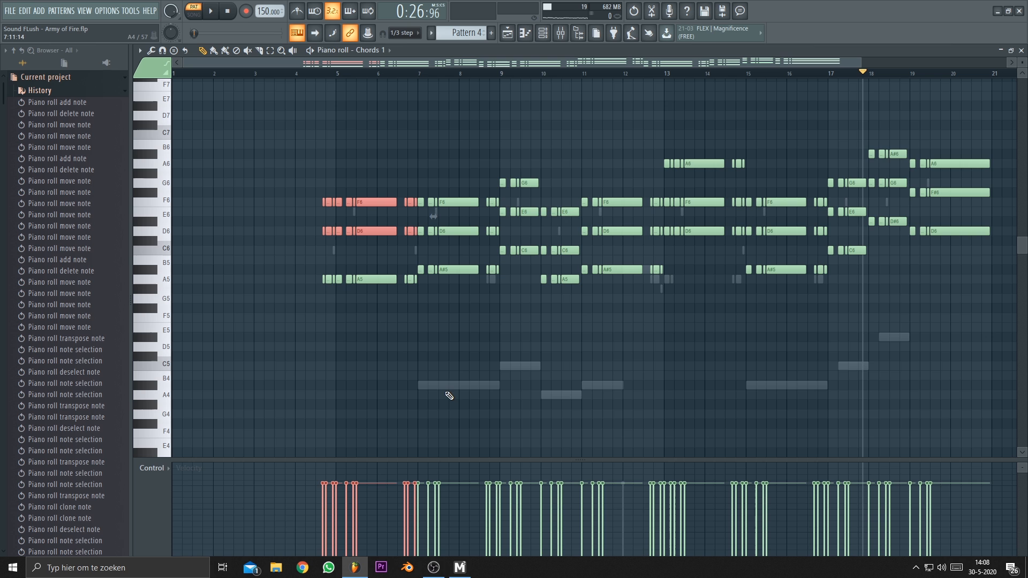
right_click(481, 338)
Try deleting the last chord in bar 10, and undo the deletion.
key(ctrl+z)
scroll(534, 209, up, 4)
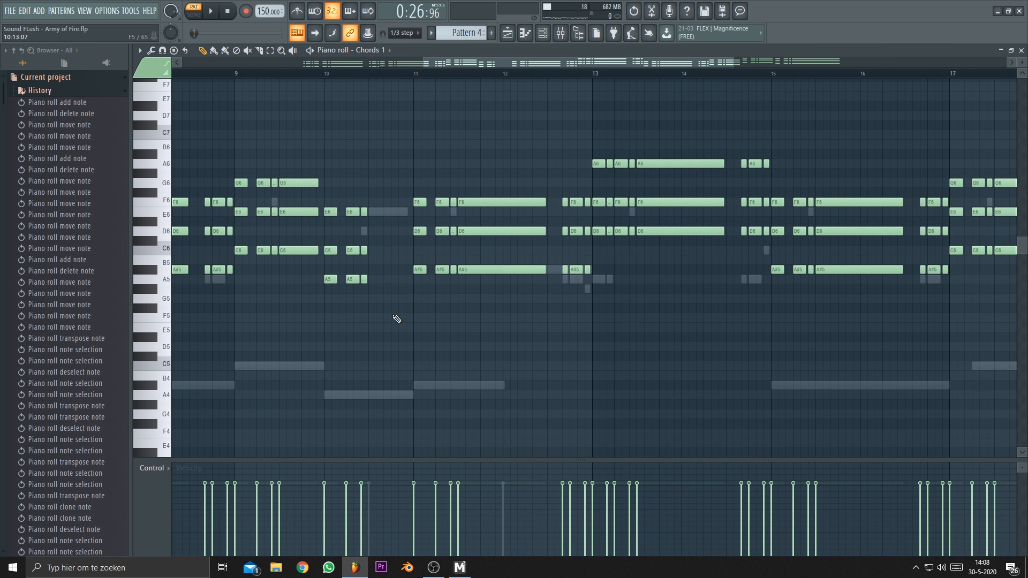
key(ctrl+z)
right_click(360, 213)
key(ctrl+z)
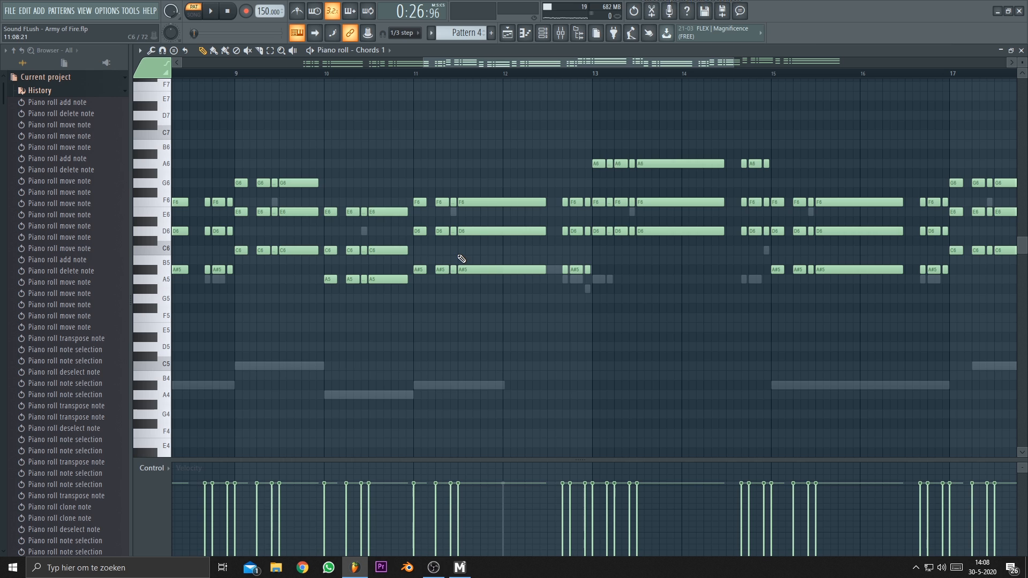
Try deleting the D6 and F6 notes of the first two chords in bar 4, and undo the deletion.
scroll(296, 217, up, 3)
right_click(297, 220)
key(ctrl+z)
right_click(262, 193)
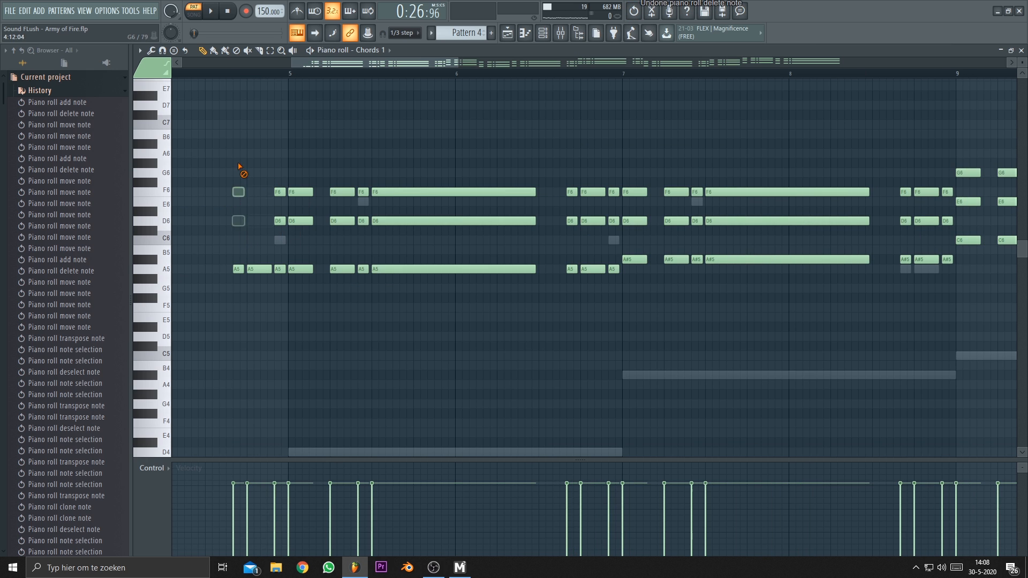
key(ctrl+z)
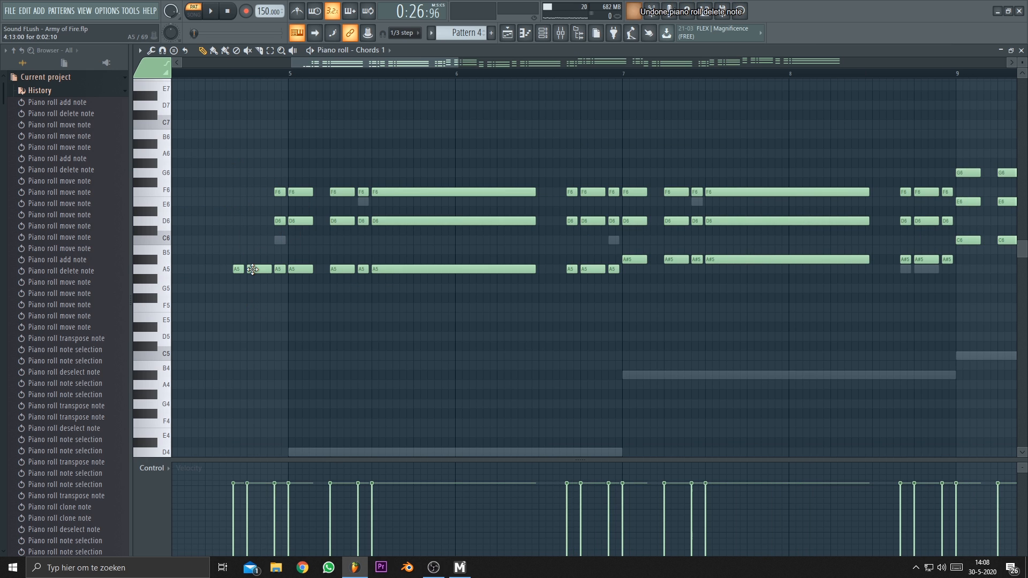
key(ctrl+z)
key(ctrl+z)
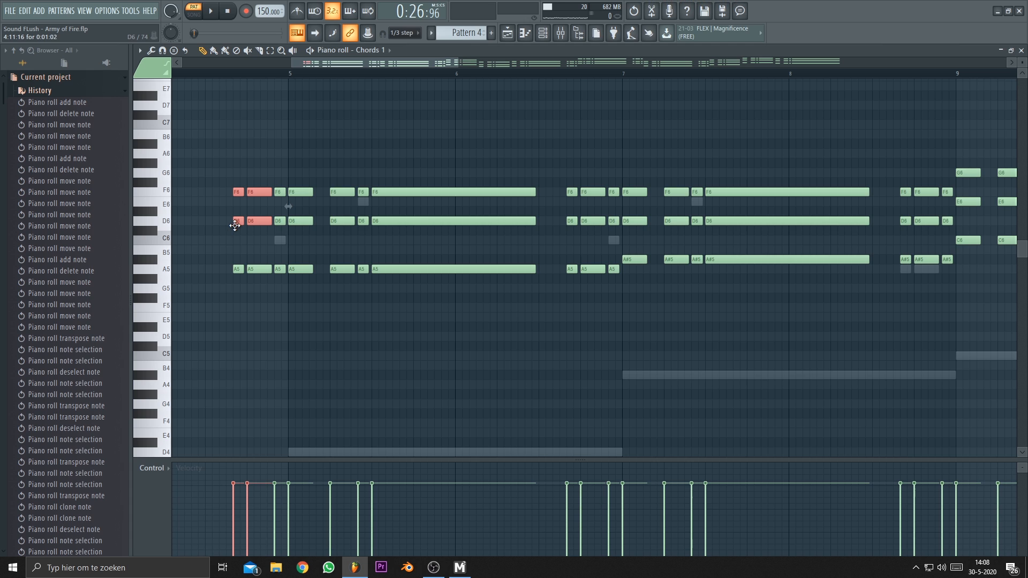
Lower the D6 and F6 notes of the three short chords in bar 4 one octave to D5 and F5.
key(ctrl+Down)
right_click(281, 269)
key(ctrl+z)
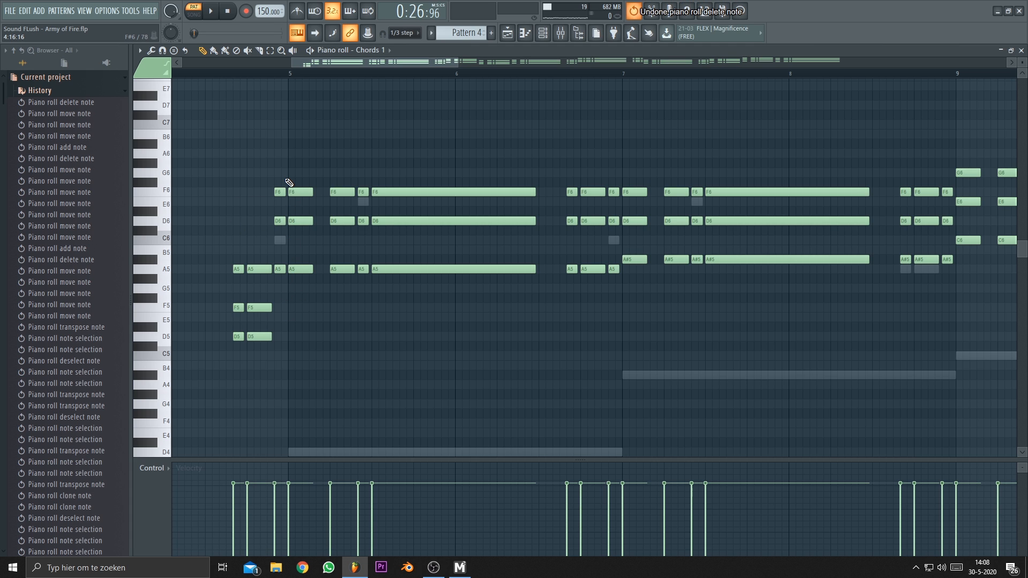
mouse_move(285, 180)
mouse_down()
mouse_move(271, 230)
mouse_move(300, 236)
mouse_move(298, 148)
mouse_up()
key(ctrl+Down)
Lower only the F6 note of the chord at the start of bar 5 to F5, keeping its D6.
key(ctrl+Down)
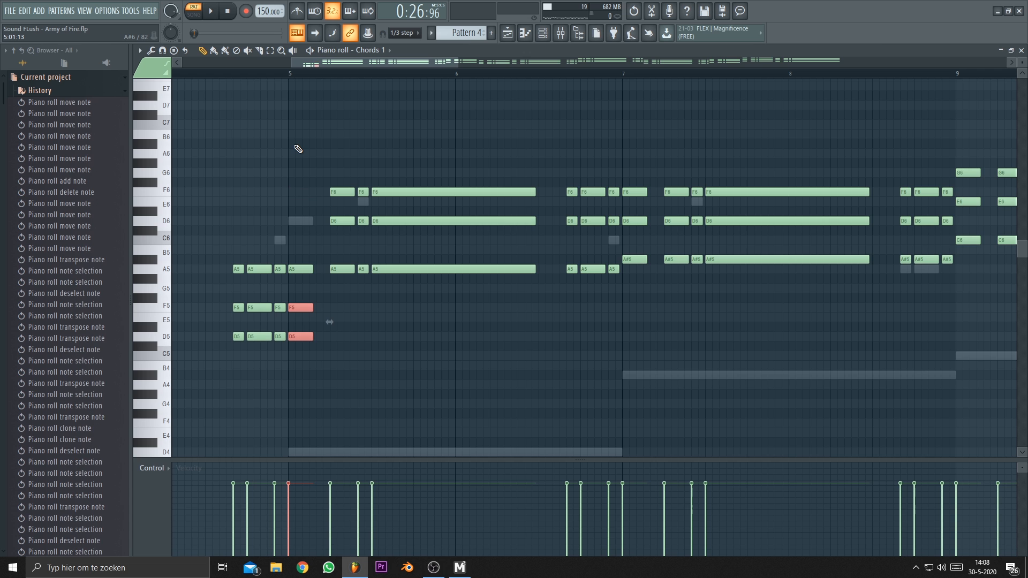
key(ctrl+Up)
key(ctrl+d)
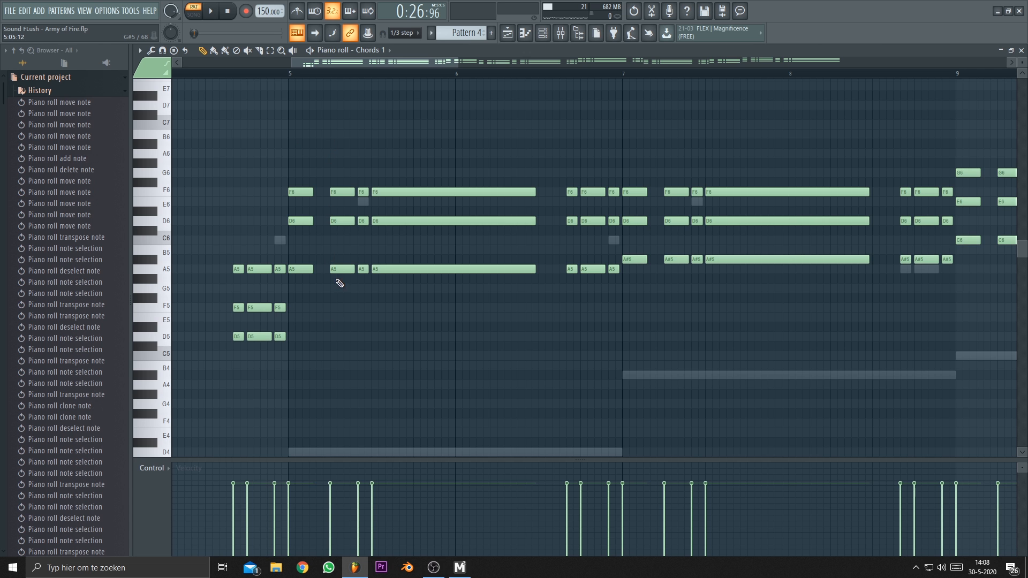
click(299, 191)
key(ctrl+Down)
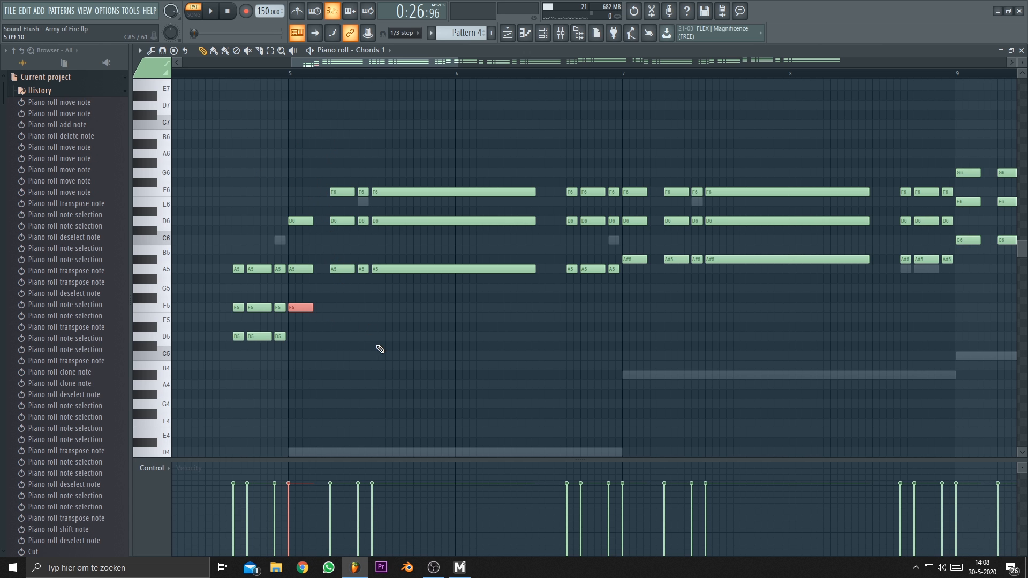
key(ctrl+d)
Lower the F6 note of the second chord in bar 5 one octave to F5.
scroll(254, 384, up, 3)
scroll(249, 385, down, 2)
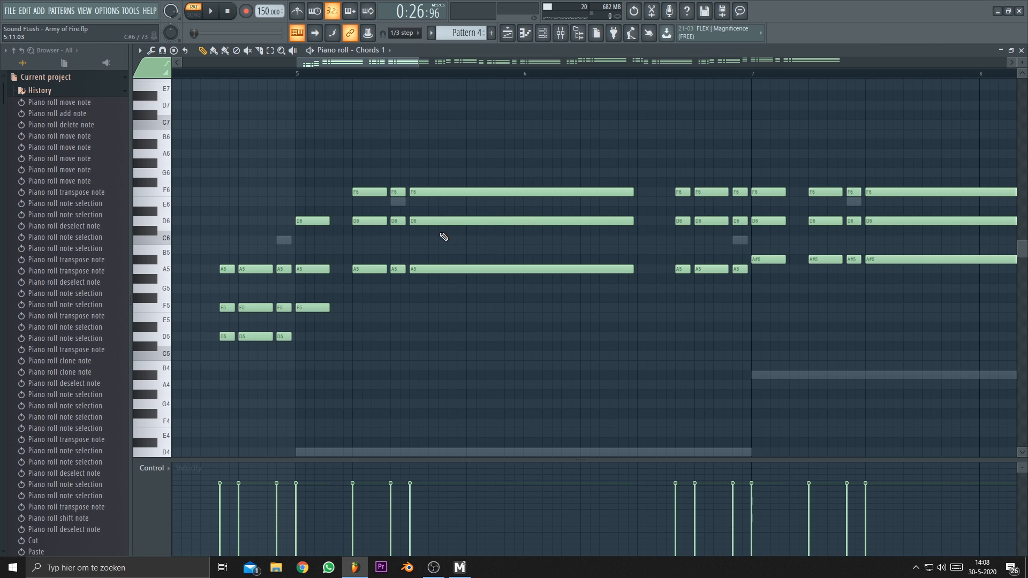
scroll(351, 253, down, 5)
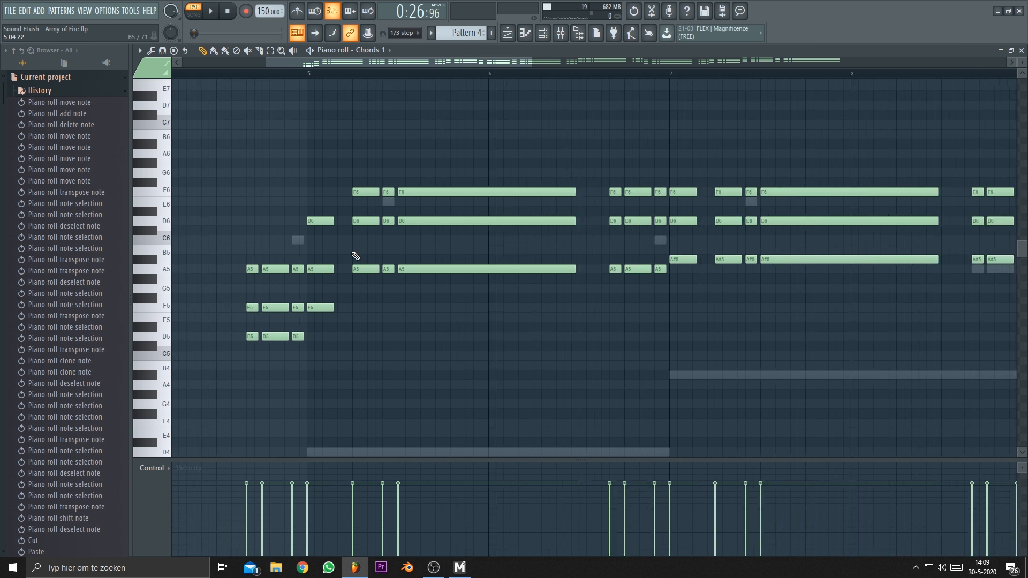
scroll(439, 256, up, 5)
right_click(440, 221)
key(ctrl+z)
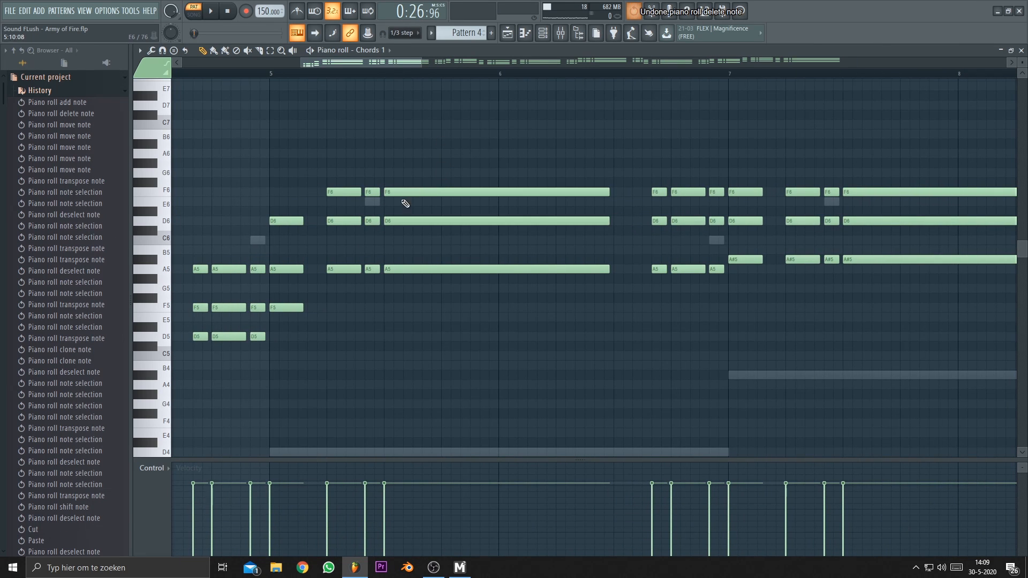
drag(341, 183, 345, 204)
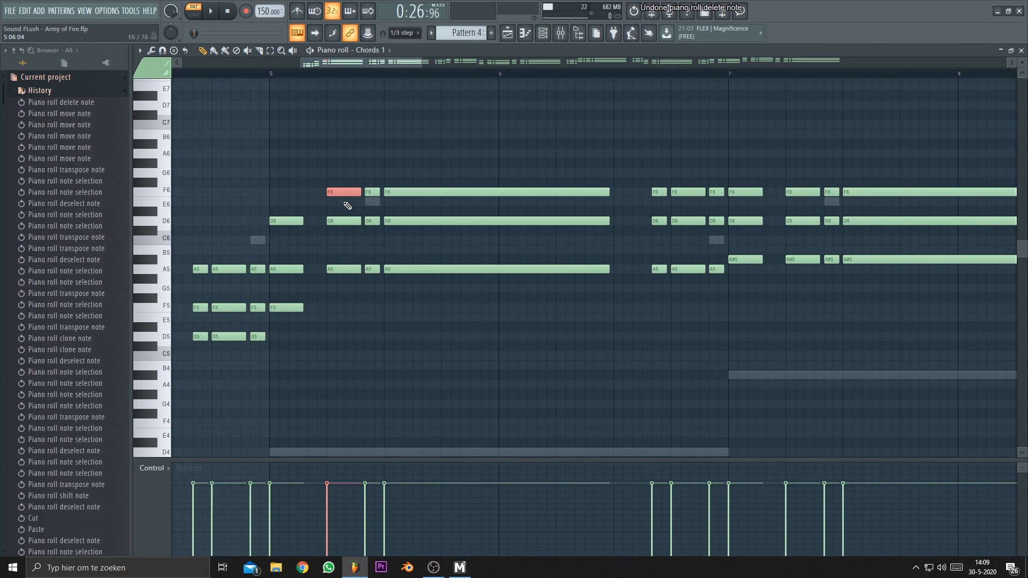
key(ctrl+Down)
right_click(346, 214)
key(ctrl+z)
Lower the D6 and F6 notes of the short chords at the end of bar 6 one octave to D5 and F5.
drag(675, 327, 485, 316)
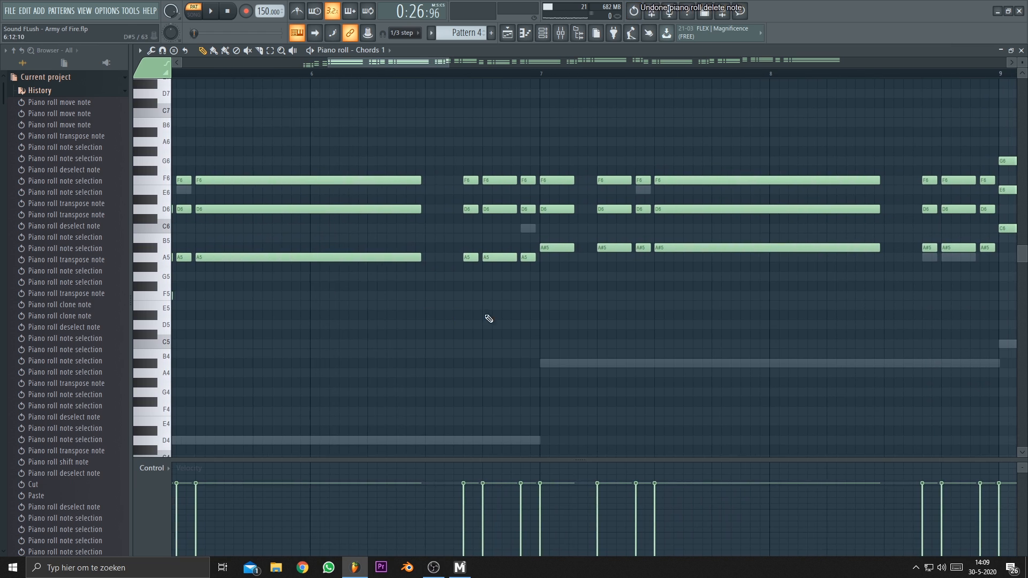
right_click(486, 258)
key(ctrl+z)
right_click(469, 179)
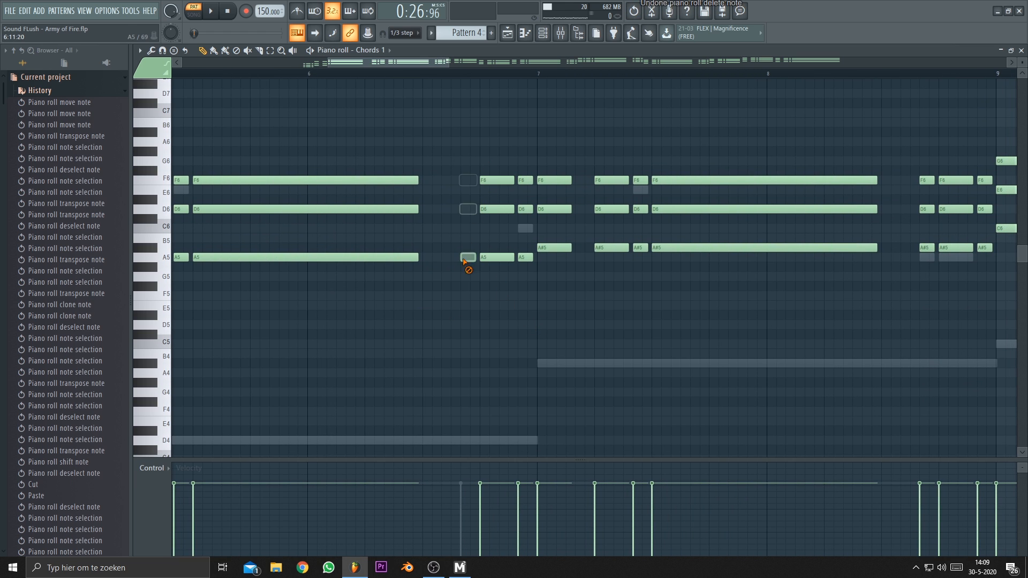
key(ctrl+z)
drag(467, 179, 467, 230)
key(ctrl+Down)
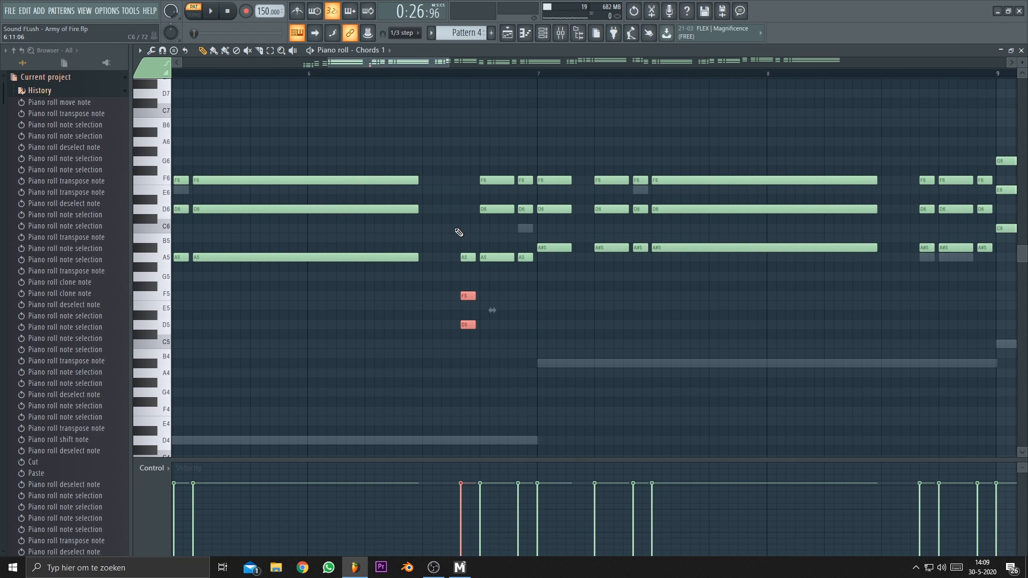
right_click(489, 209)
right_click(503, 180)
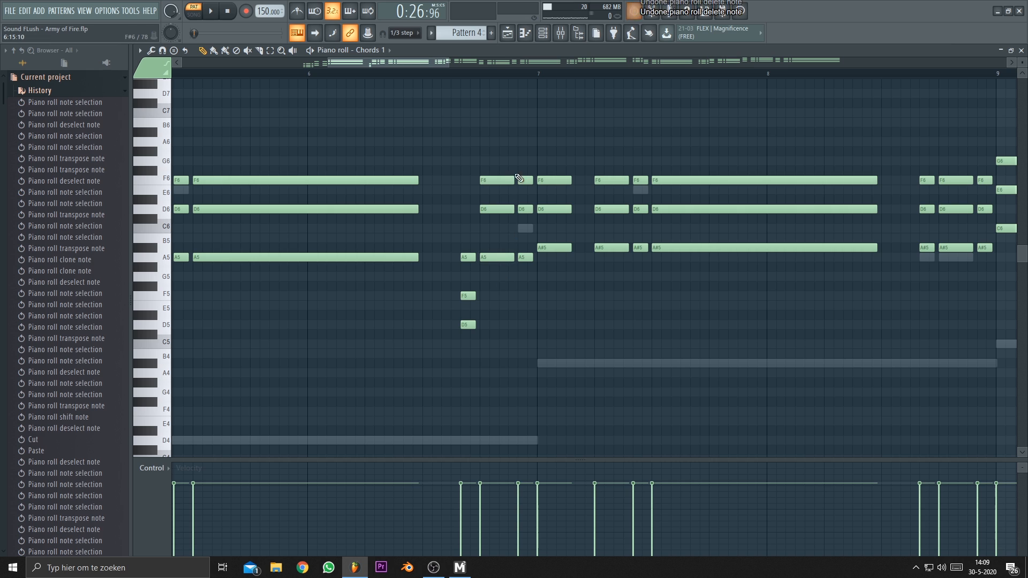
drag(500, 288, 498, 321)
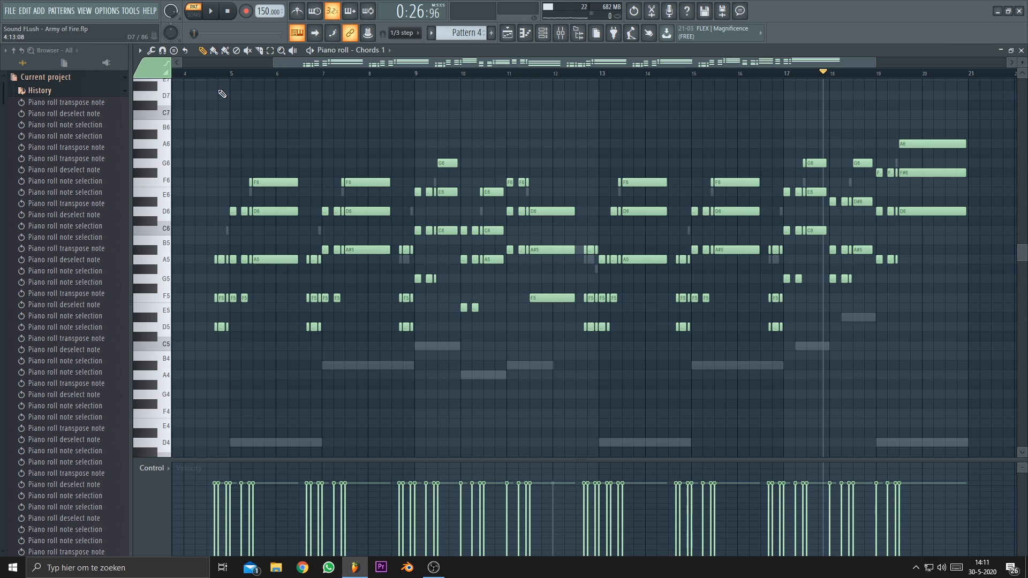
Play the revoiced chords from bar 4 through the ending to check them by ear.
click(208, 73)
key(space)
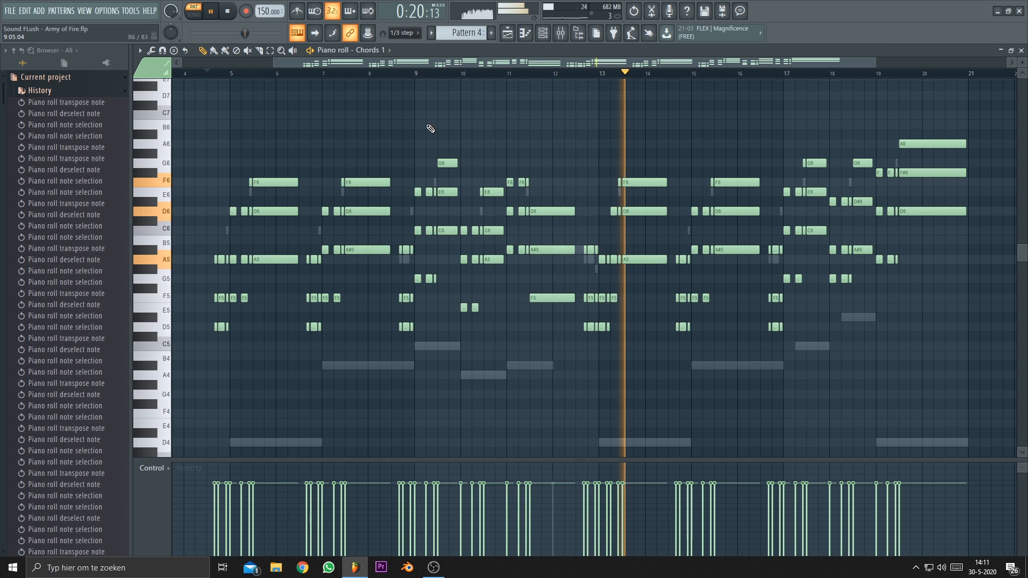
drag(758, 134, 571, 129)
scroll(571, 129, up, 3)
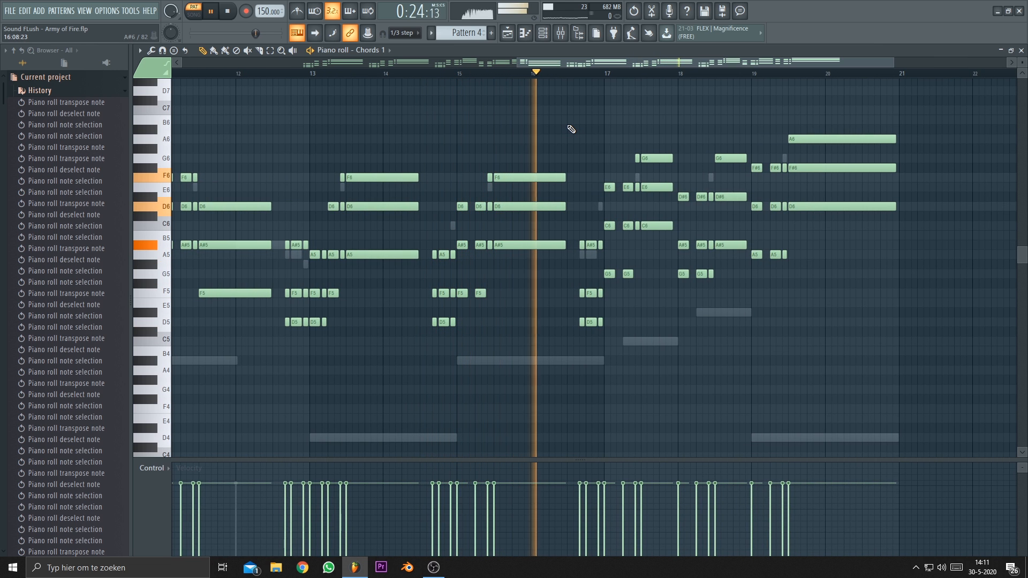
drag(572, 129, 353, 117)
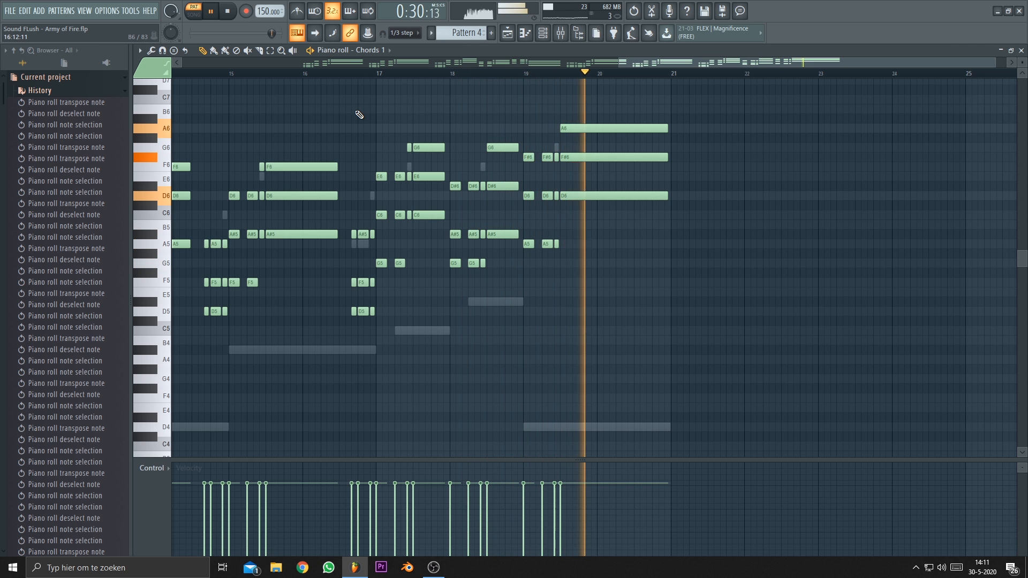
scroll(359, 115, down, 4)
key(space)
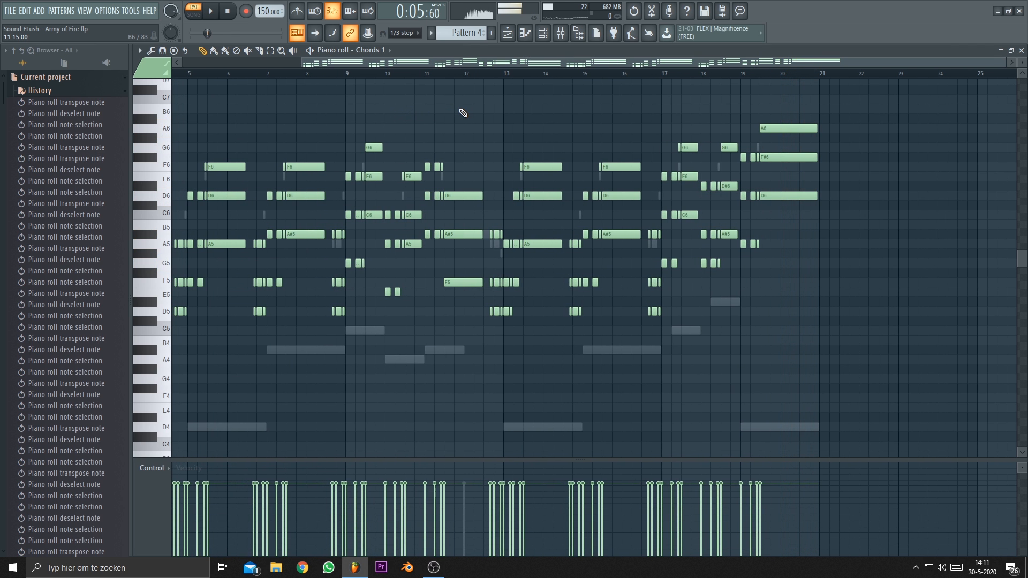
Raise the D5 of the last short chord in bar 4 to C6 and lower the F6 of bar 5's short chord to E6.
drag(475, 105, 515, 112)
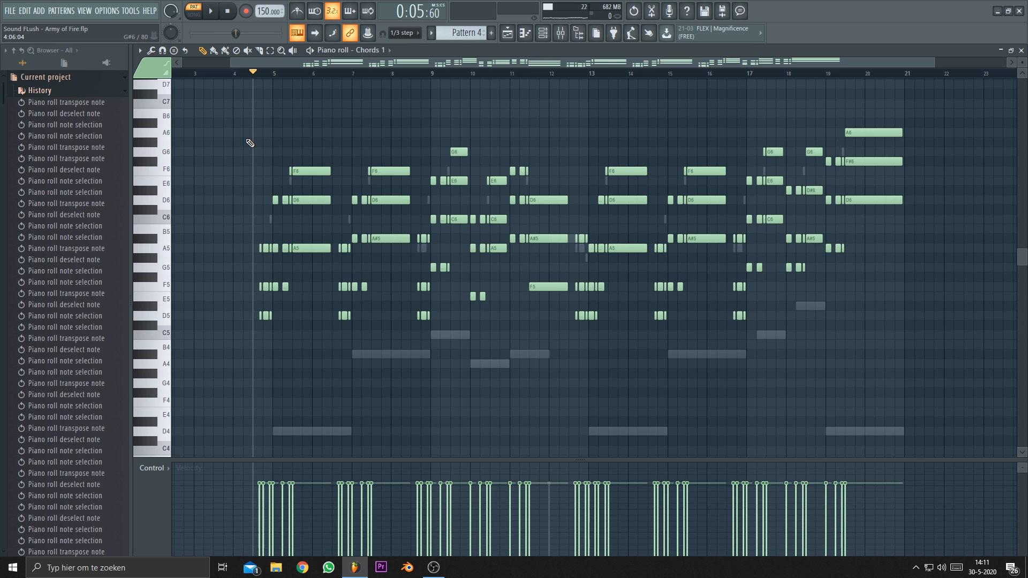
scroll(289, 222, up, 10)
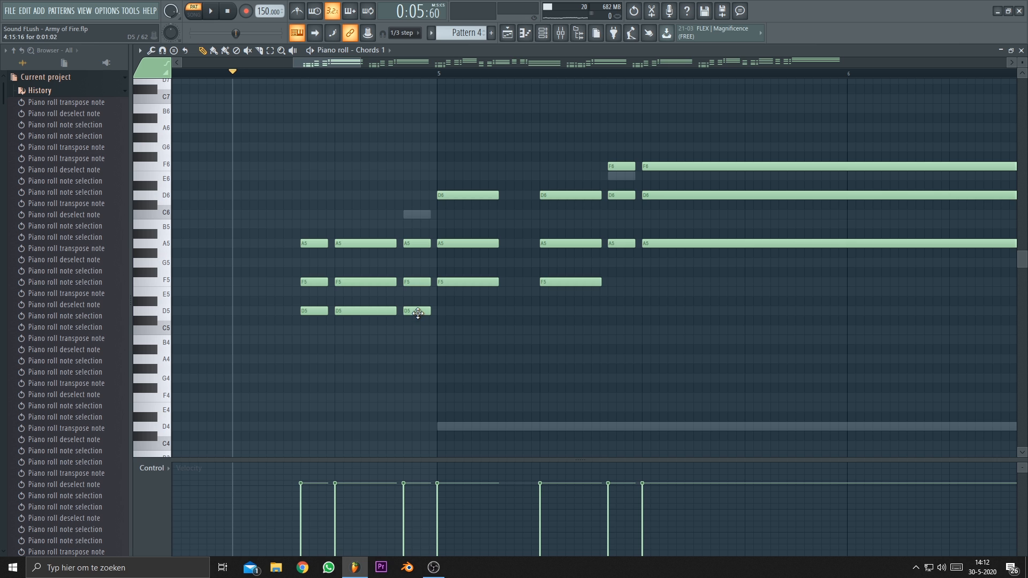
click(416, 214)
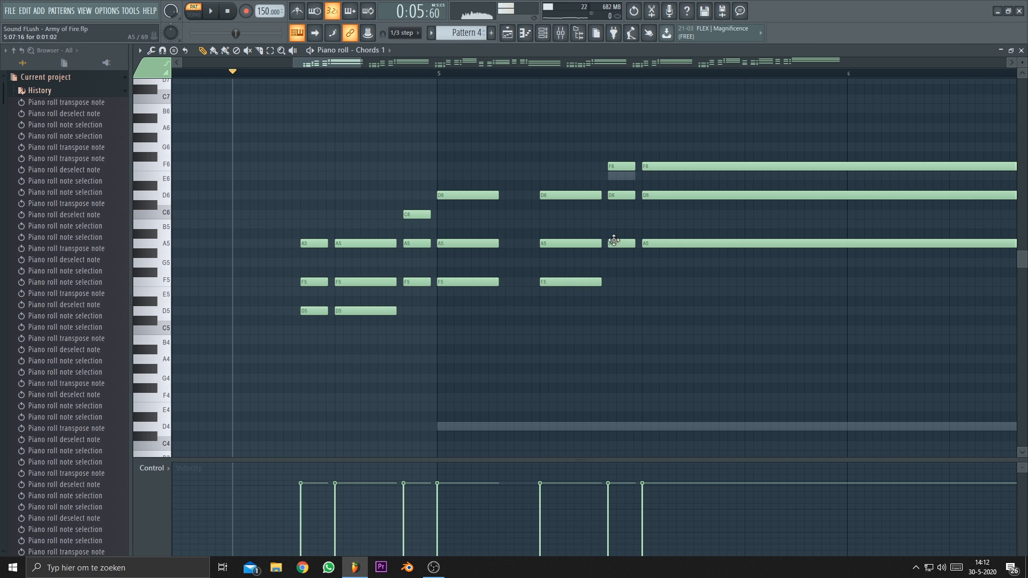
drag(621, 167, 622, 190)
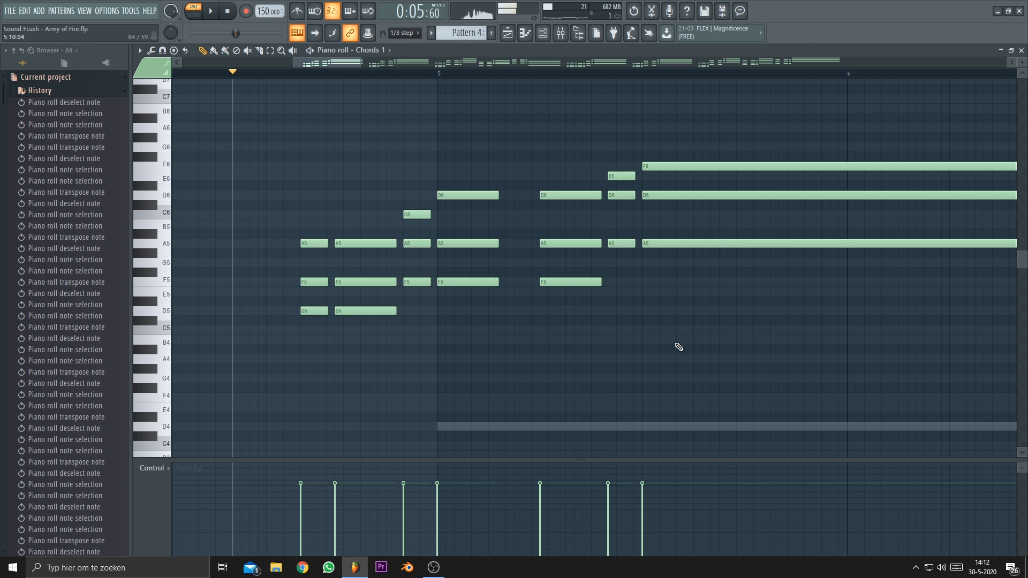
Raise the D5 of the last short chord in bar 6 to C6 and lower the F6 of bar 7's short chord to E6.
scroll(560, 328, right, 8)
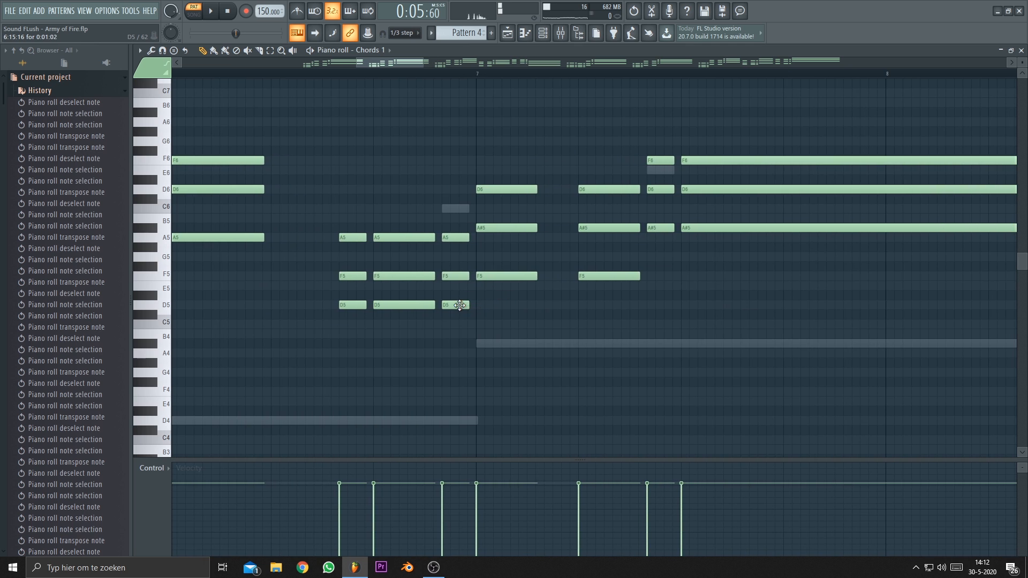
drag(459, 305, 459, 207)
drag(660, 161, 661, 170)
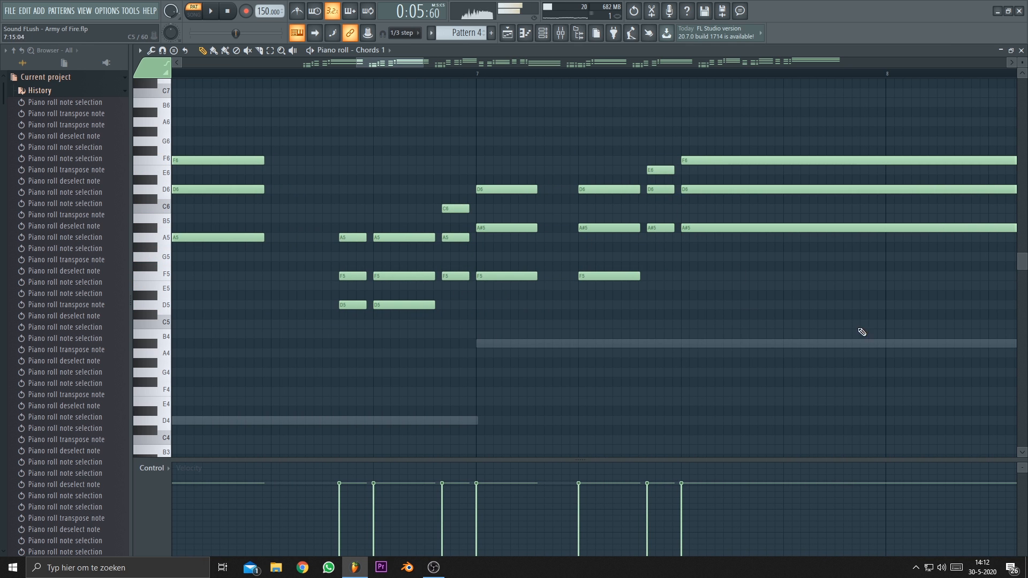
At the end of bar 8, lower the first two short chords' A#5 notes to A5 and raise the third chord's D5 to D6.
scroll(541, 351, down, 3)
scroll(727, 343, up, 3)
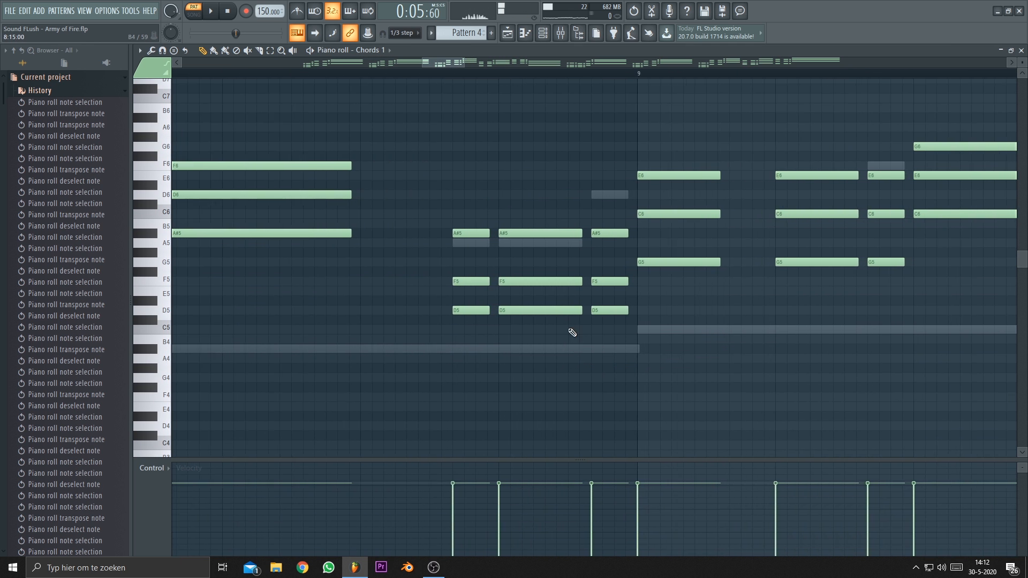
drag(432, 220, 554, 246)
Raise the bottom note of the short chord in bar 18 to F6 and the F#6 of bar 19's short chord to G6.
scroll(556, 236, down, 5)
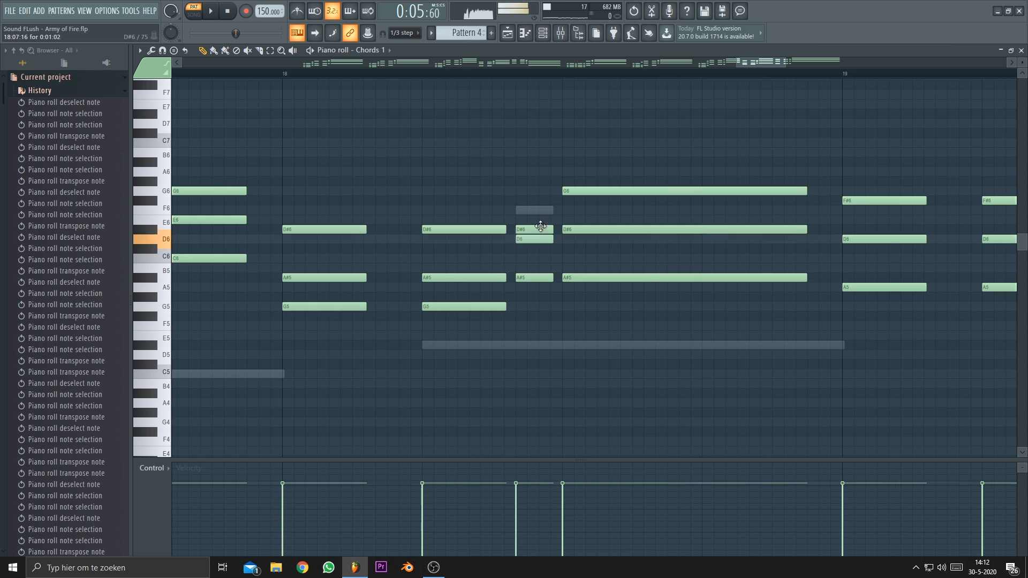
scroll(594, 331, up, 2)
scroll(535, 300, down, 2)
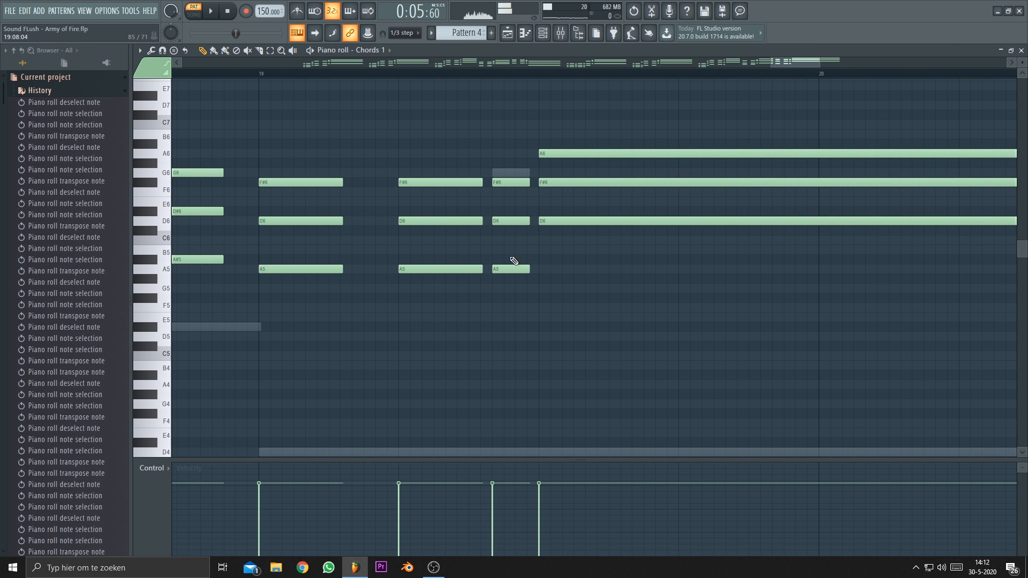
drag(509, 188, 502, 179)
Look over the edited Chords 1 part and play it from bar 4 through the ending to check the passing notes.
scroll(432, 296, down, 2)
scroll(431, 296, down, 5)
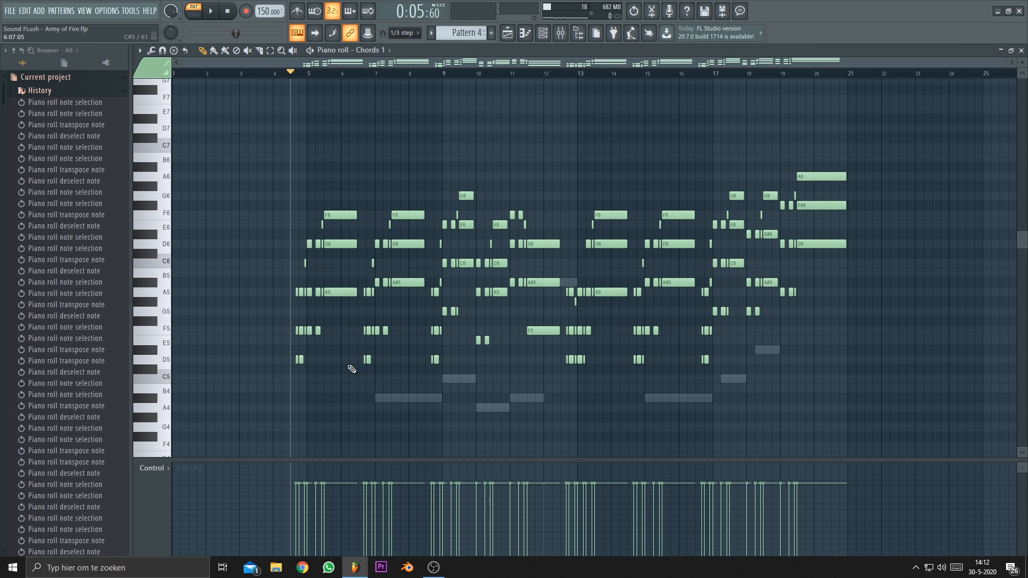
scroll(291, 320, up, 6)
scroll(475, 214, down, 4)
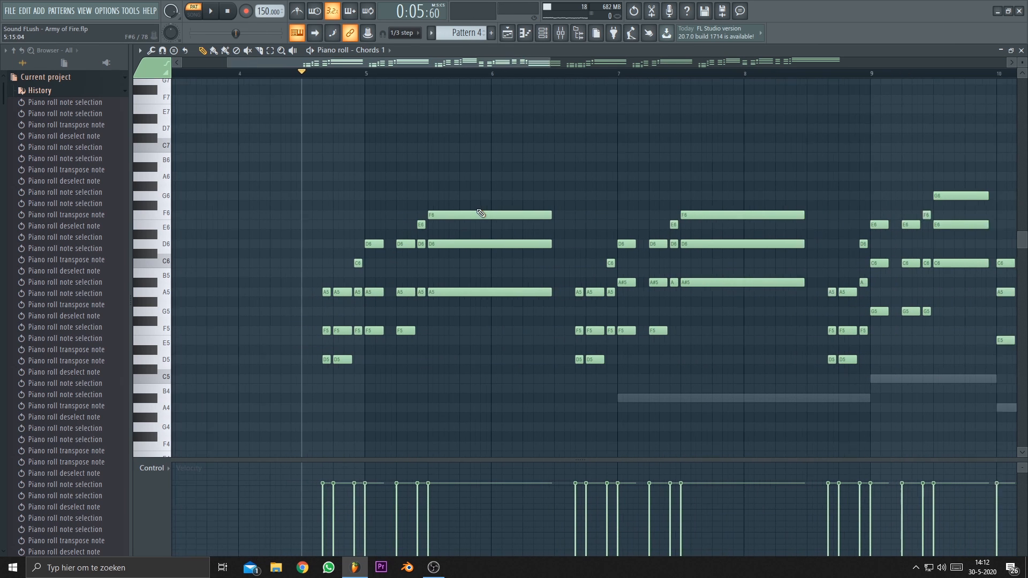
scroll(333, 229, down, 2)
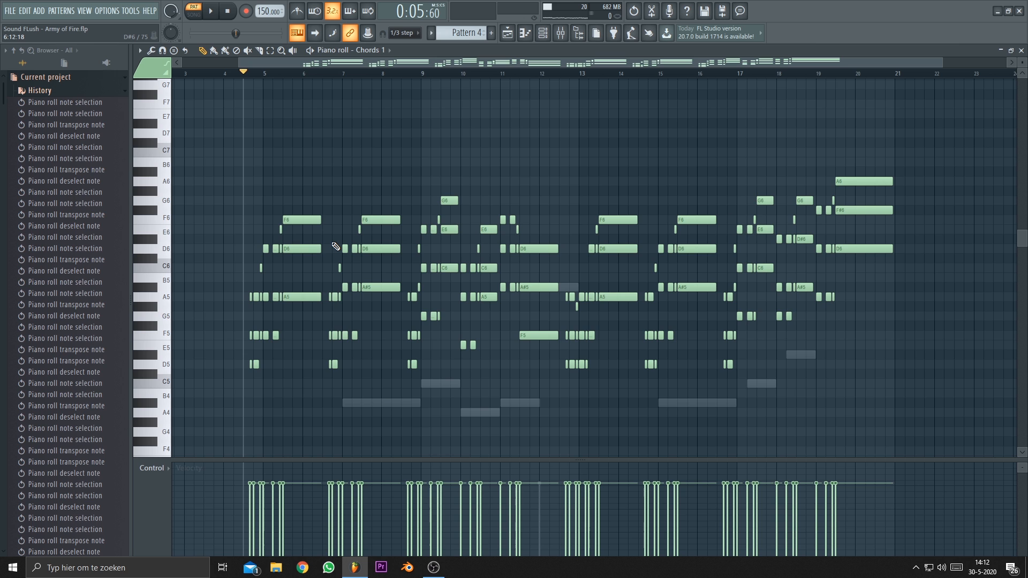
scroll(278, 294, up, 6)
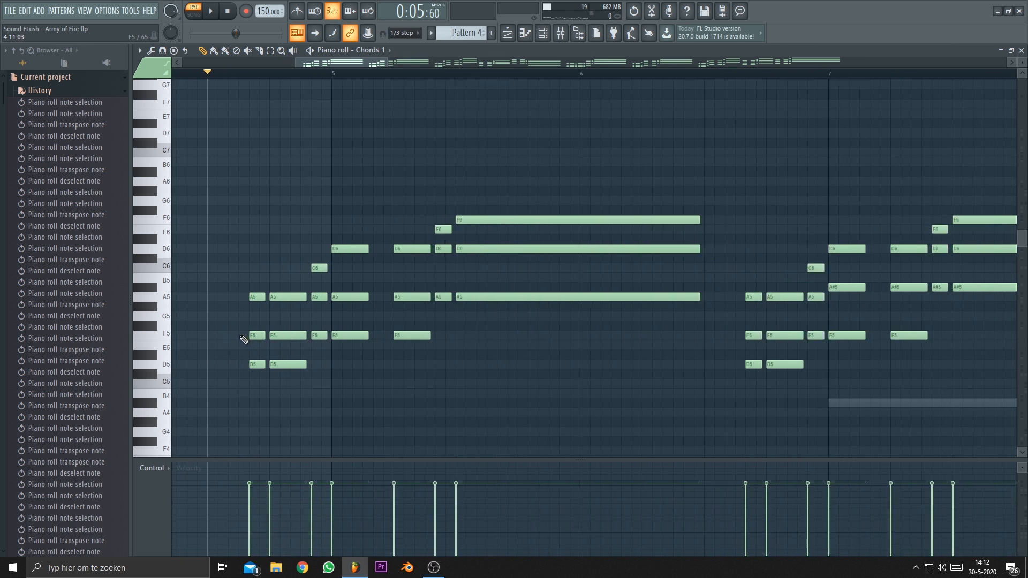
scroll(275, 345, down, 3)
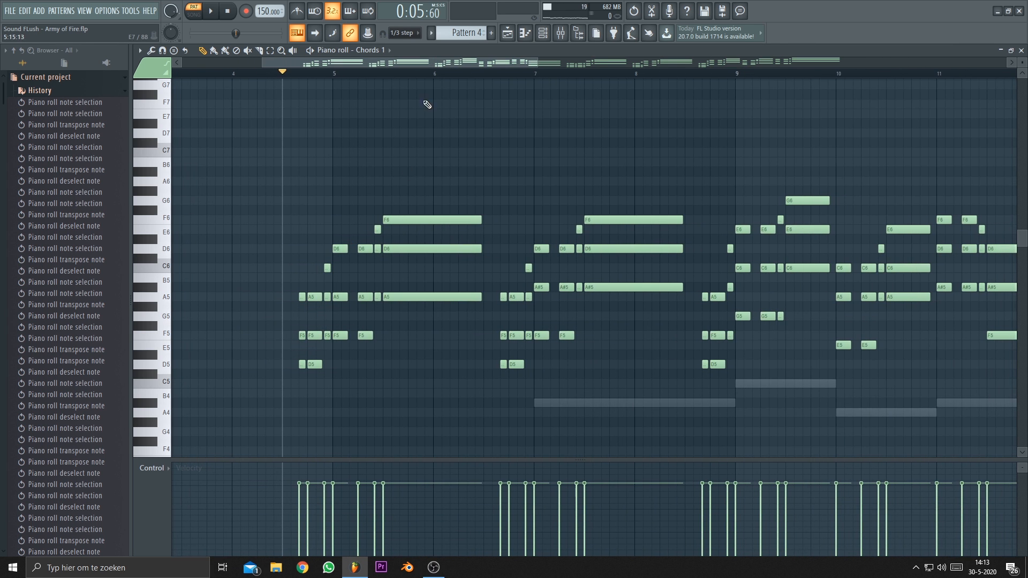
click(523, 37)
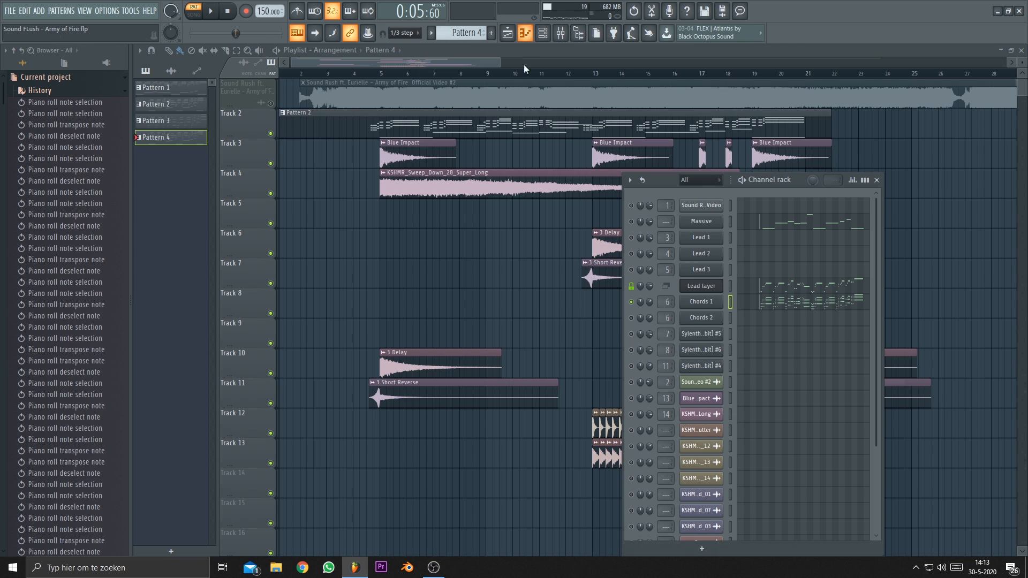
click(789, 294)
scroll(312, 284, down, 4)
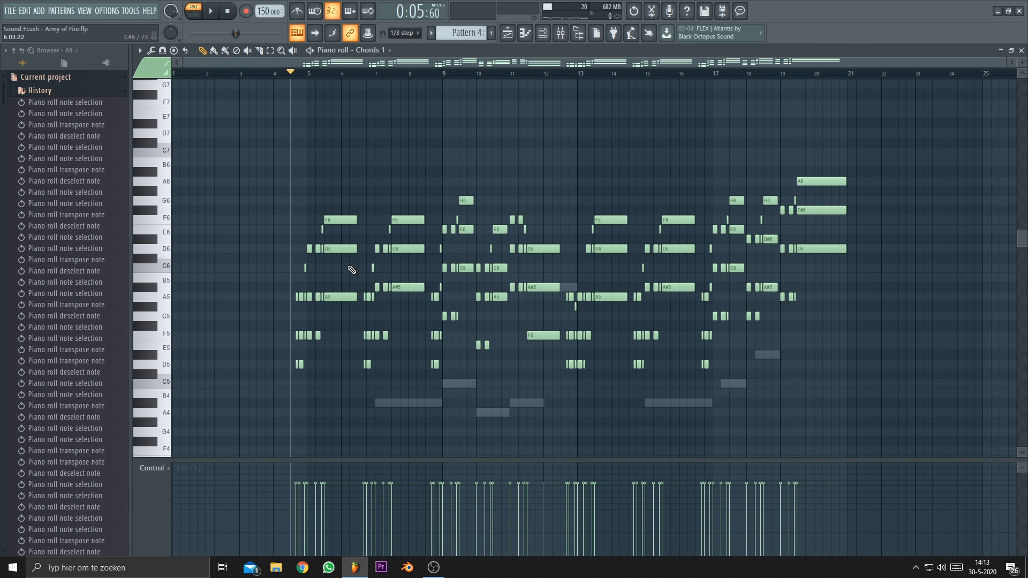
key(space)
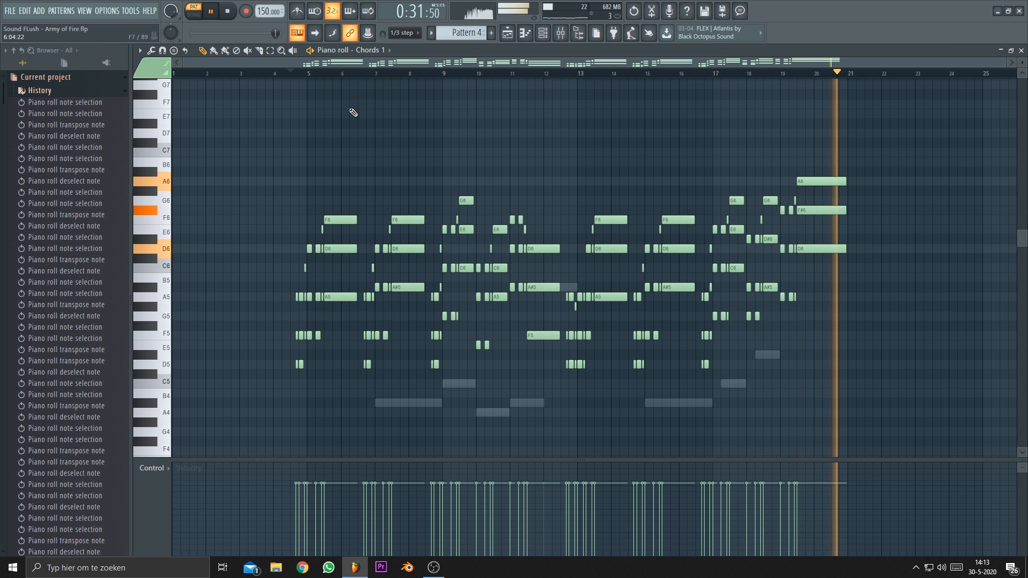
key(space)
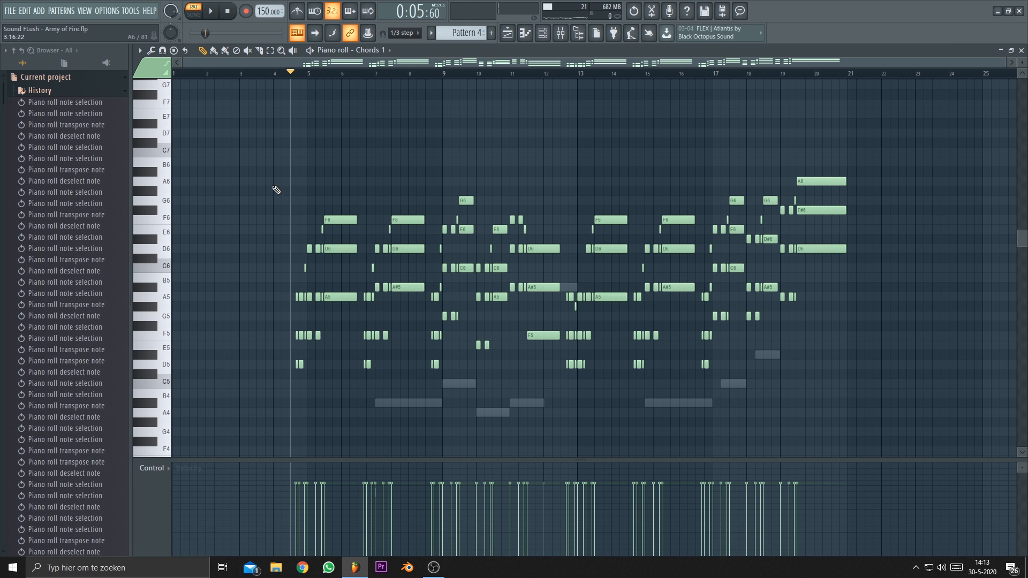
Inspect and audition the short chords at the end of bar 4 and the chord at the start of bar 5.
scroll(276, 189, up, 6)
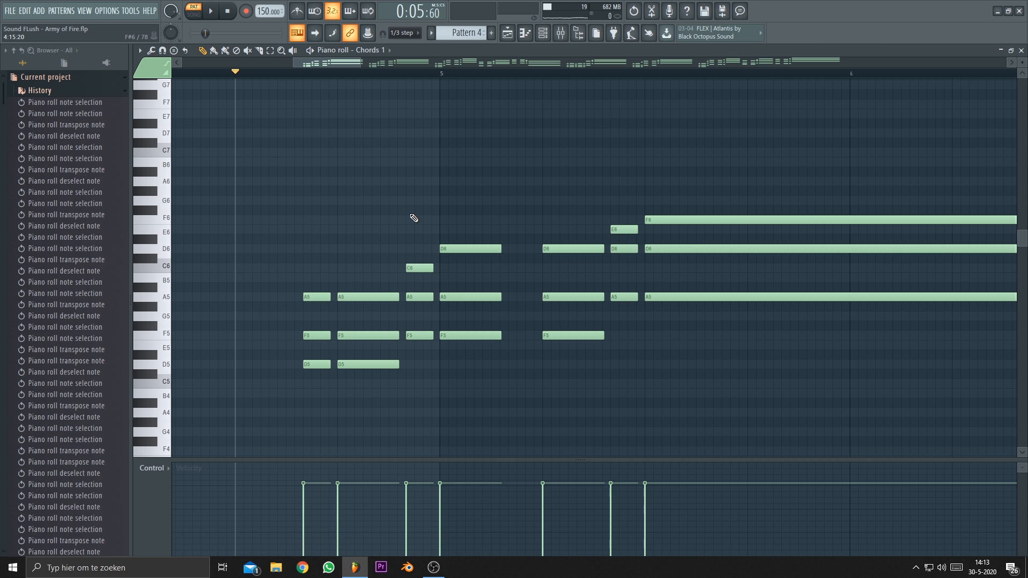
scroll(414, 218, up, 3)
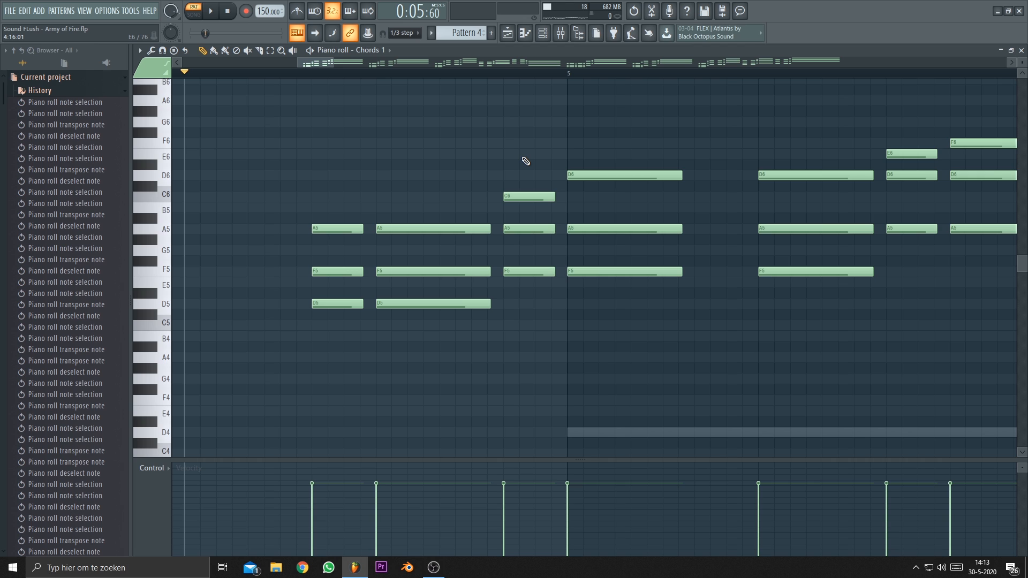
click(94, 92)
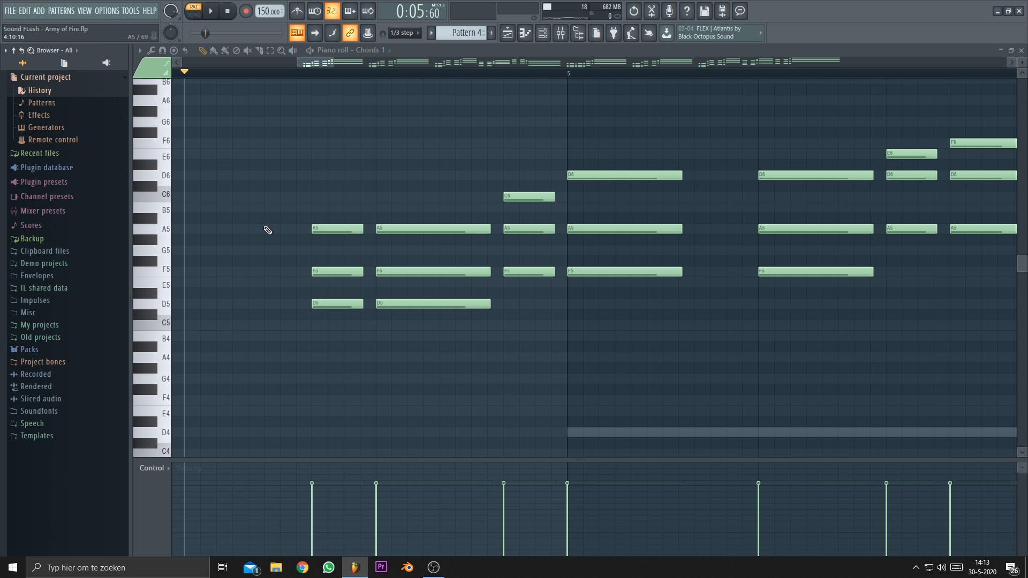
alt+right_click(416, 225)
drag(589, 354, 484, 350)
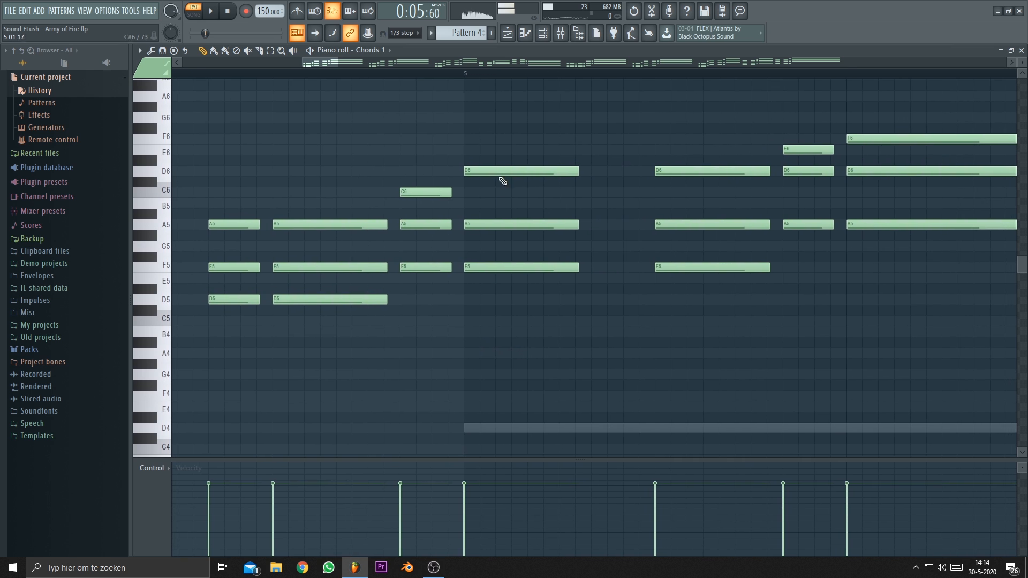
alt+right_click(506, 129)
scroll(465, 259, down, 3)
scroll(498, 277, up, 3)
Switch to Pattern 5 and paste the Chords 1 notes into it.
click(542, 33)
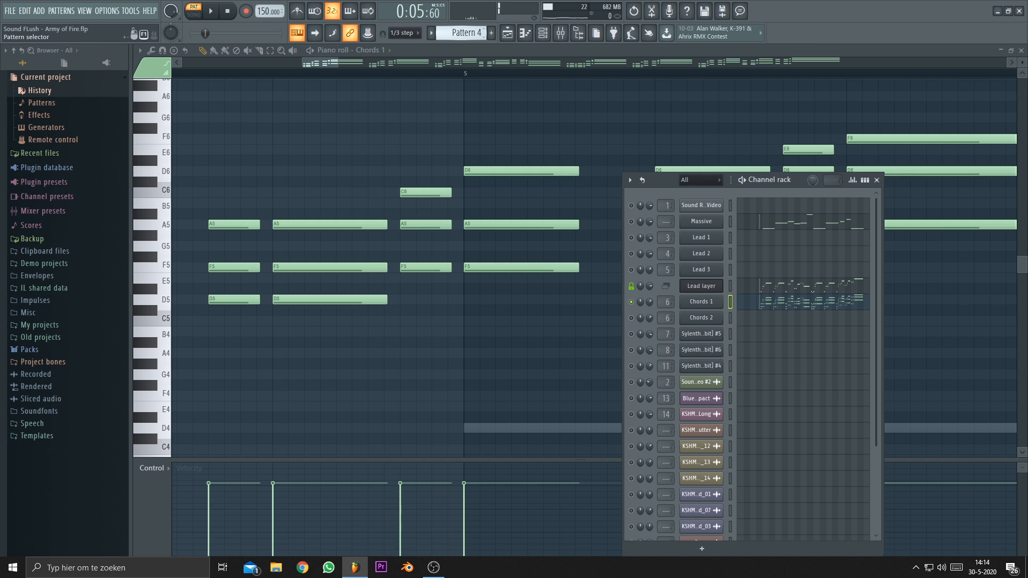
drag(465, 33, 465, 26)
key(ctrl+v)
click(366, 239)
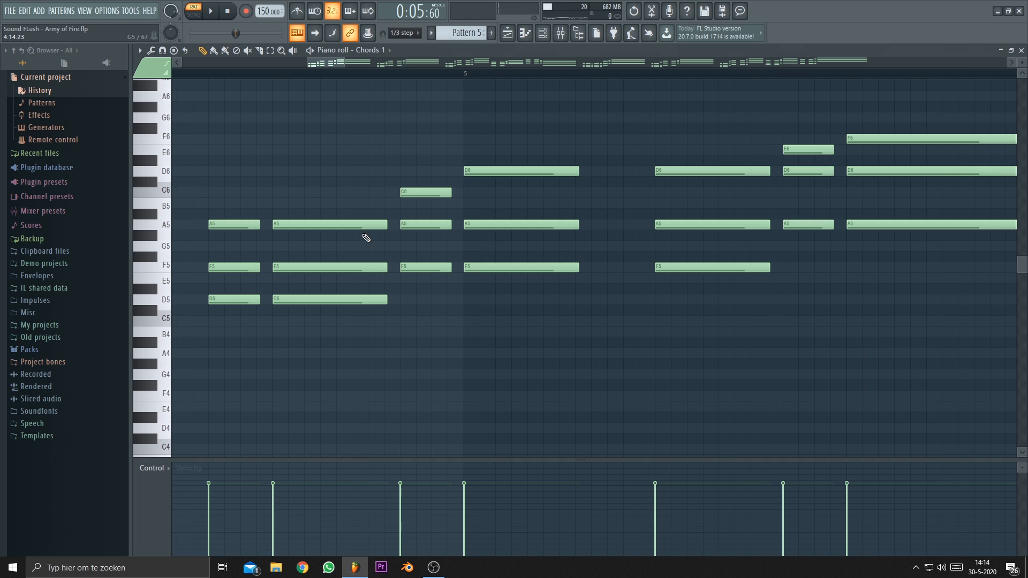
Lower the A5 and F5 of the third short chord in bar 4 to G5 and E5, keeping its C6.
alt+right_click(332, 148)
alt+right_click(529, 129)
drag(420, 225, 419, 269)
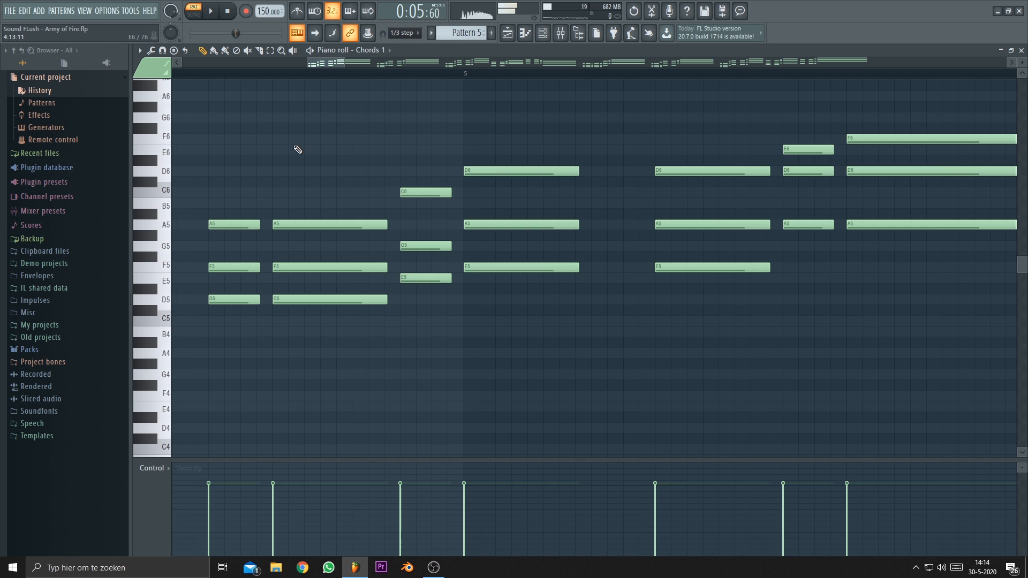
Audition the chords from the end of bar 4 into bar 5 individually to hear the altered third chord in context.
alt+right_click(321, 128)
alt+right_click(408, 123)
alt+right_click(530, 120)
scroll(497, 384, down, 6)
scroll(459, 385, up, 5)
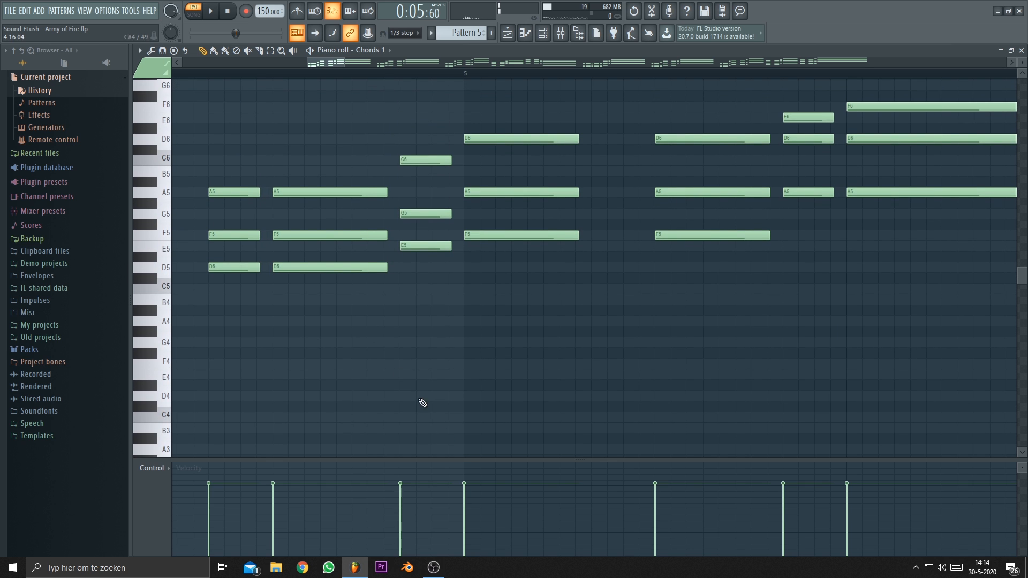
alt+right_click(225, 131)
alt+right_click(322, 132)
alt+right_click(416, 133)
alt+right_click(514, 119)
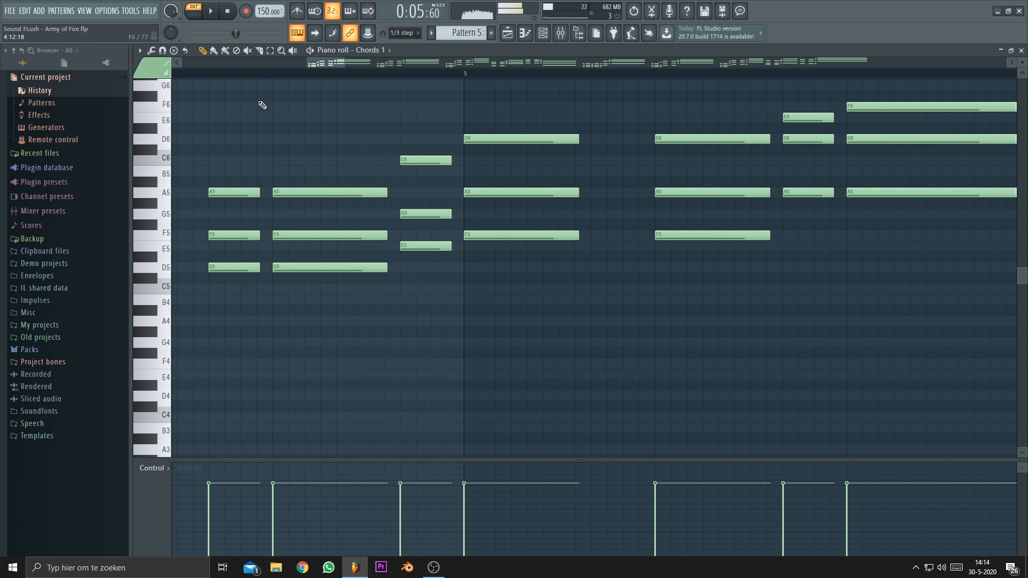
Set the playback start just before the first chord in bar 4 and play the opening chords briefly.
click(200, 75)
key(space)
key(space)
drag(532, 373, 518, 394)
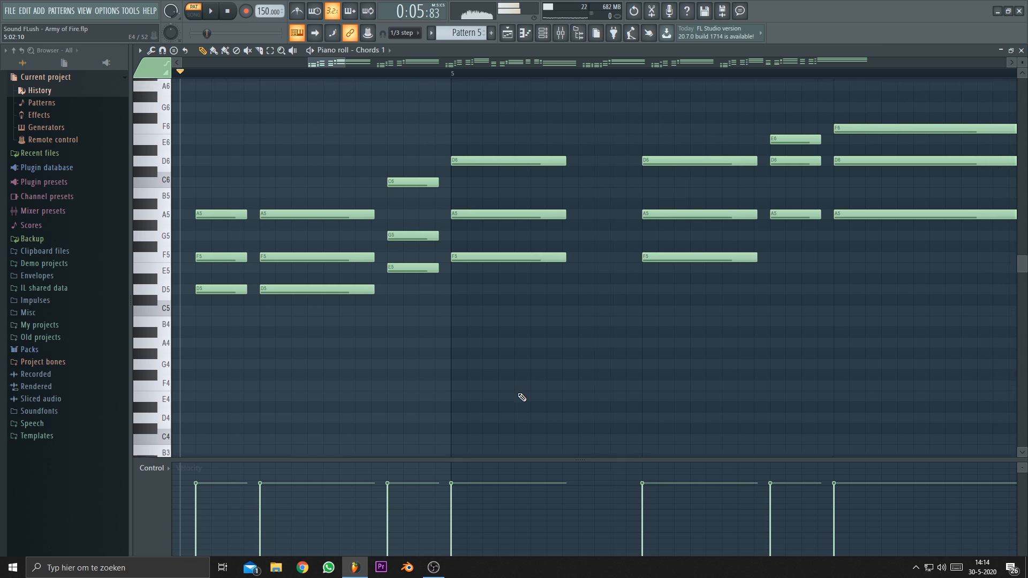
scroll(519, 394, down, 3)
drag(569, 365, 569, 371)
scroll(568, 371, up, 3)
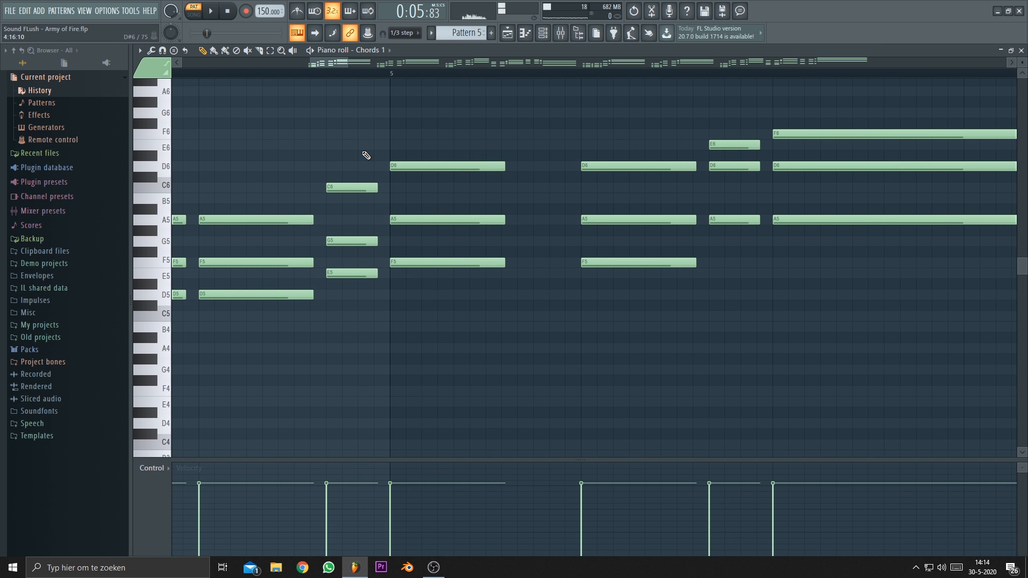
Compare the third chord's original and altered voicings by ear, undoing and redoing its two note moves between playbacks.
key(ctrl+alt+z)
key(ctrl+alt+z)
drag(352, 128, 441, 122)
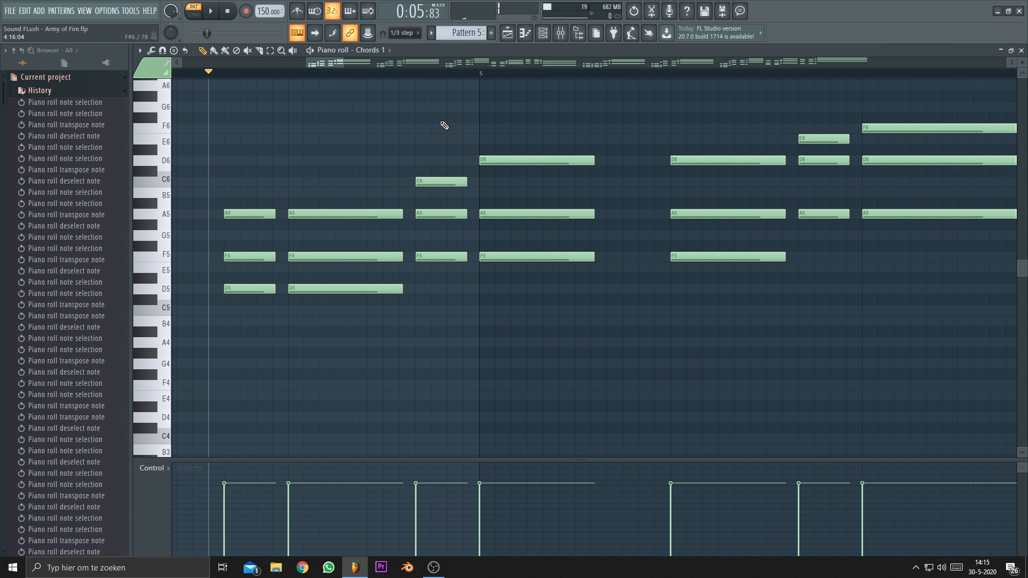
key(space)
key(space)
key(ctrl+shift+z)
key(ctrl+shift+z)
key(space)
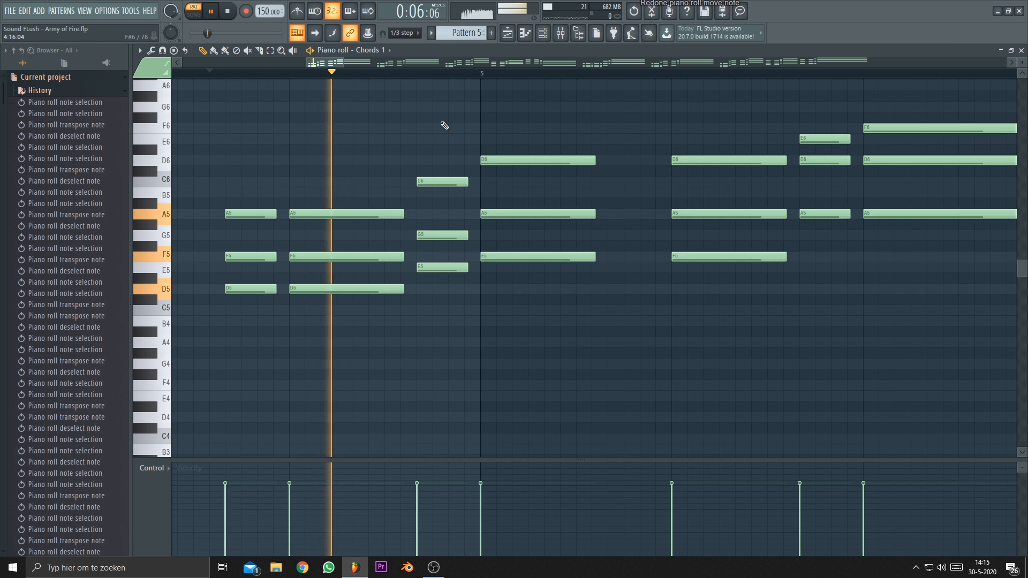
key(space)
Repeat the undo and redo comparison of the third chord, finishing on the version with G5 and E5.
key(ctrl+alt+z)
key(ctrl+alt+z)
key(space)
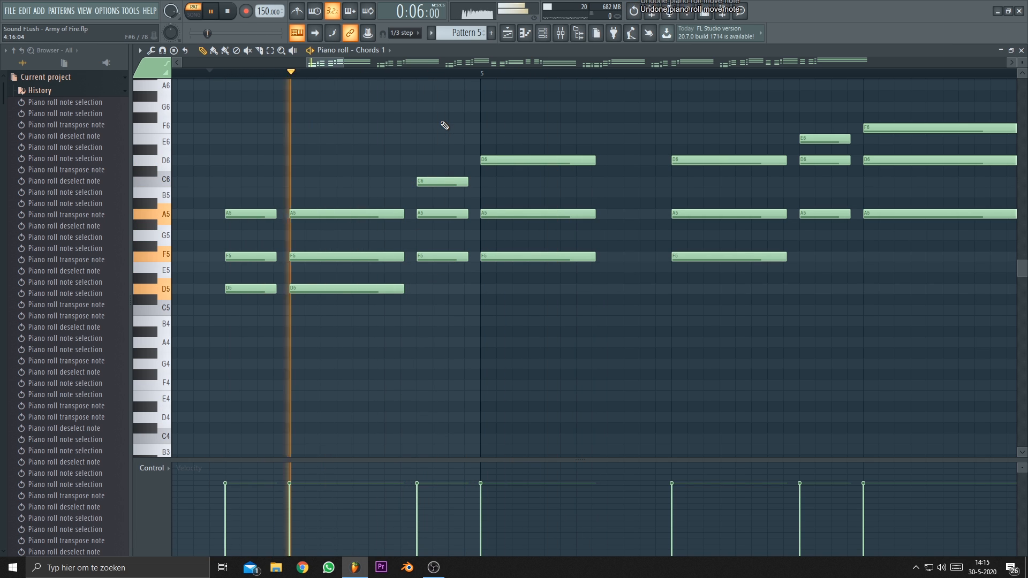
key(space)
key(ctrl+shift+z)
key(ctrl+shift+z)
key(space)
key(space)
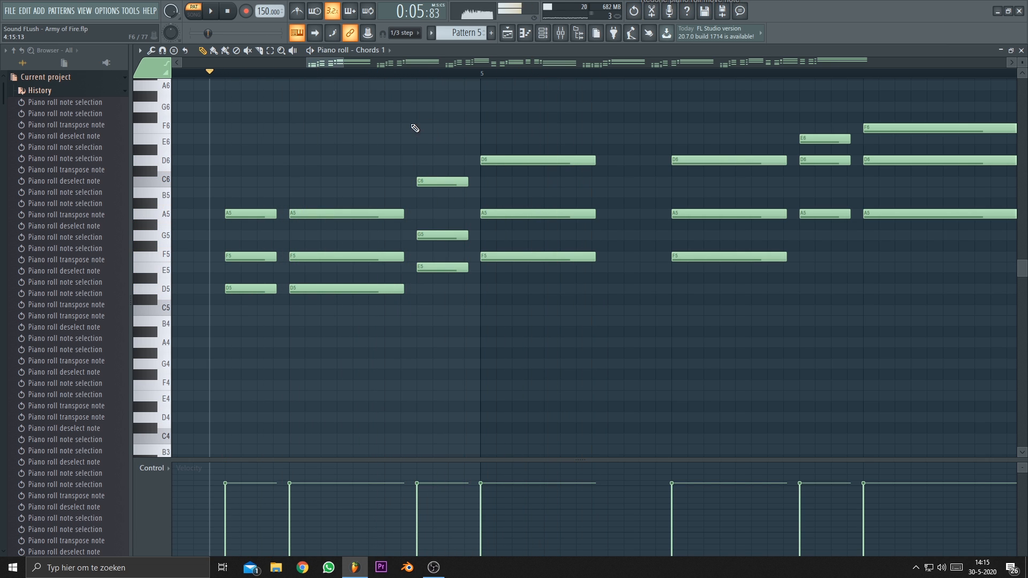
click(105, 91)
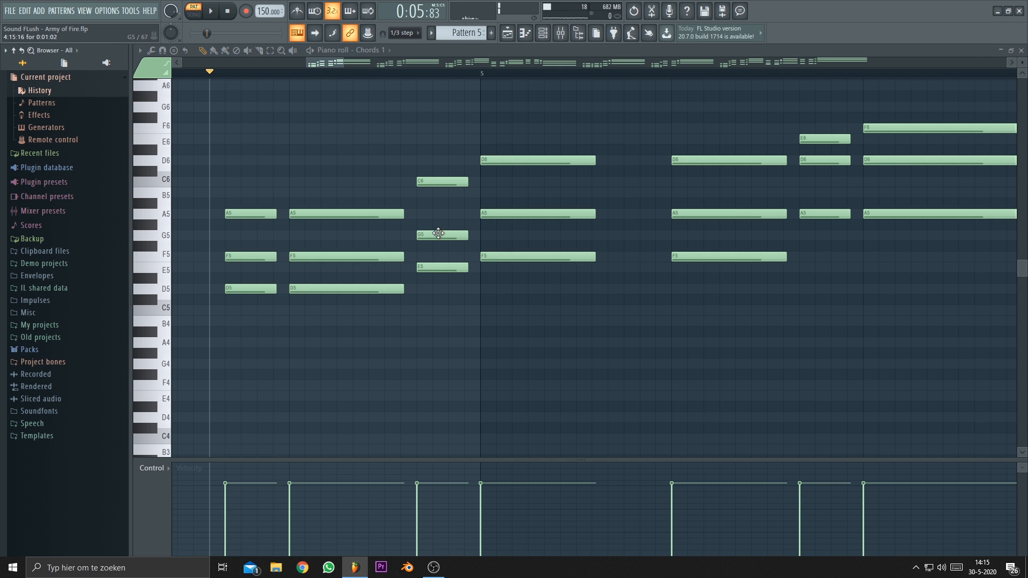
scroll(422, 343, down, 3)
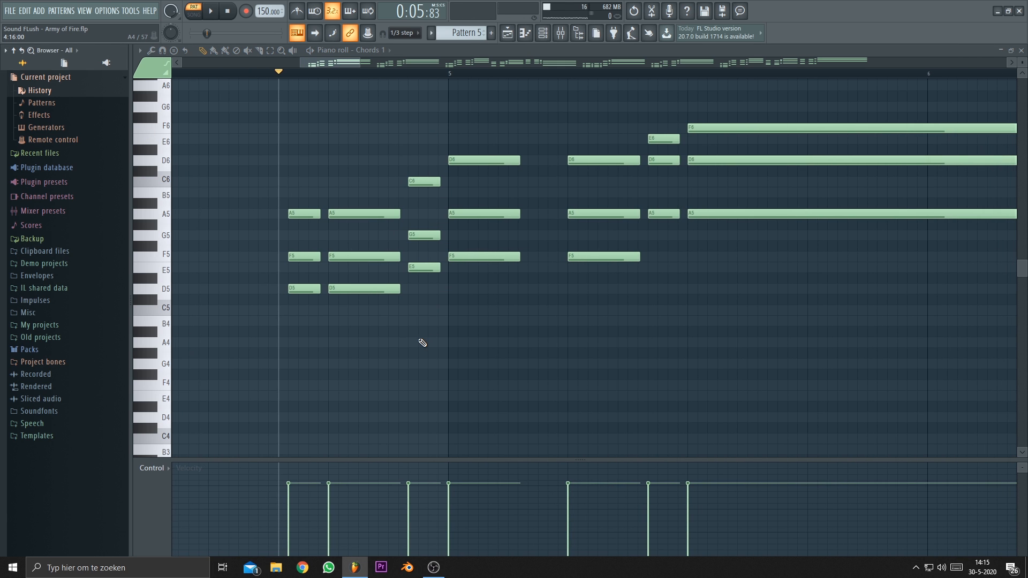
Delete the G5 and E5 notes from the third chord just before bar 5, keeping its C6.
scroll(421, 343, up, 5)
right_click(420, 268)
click(447, 179)
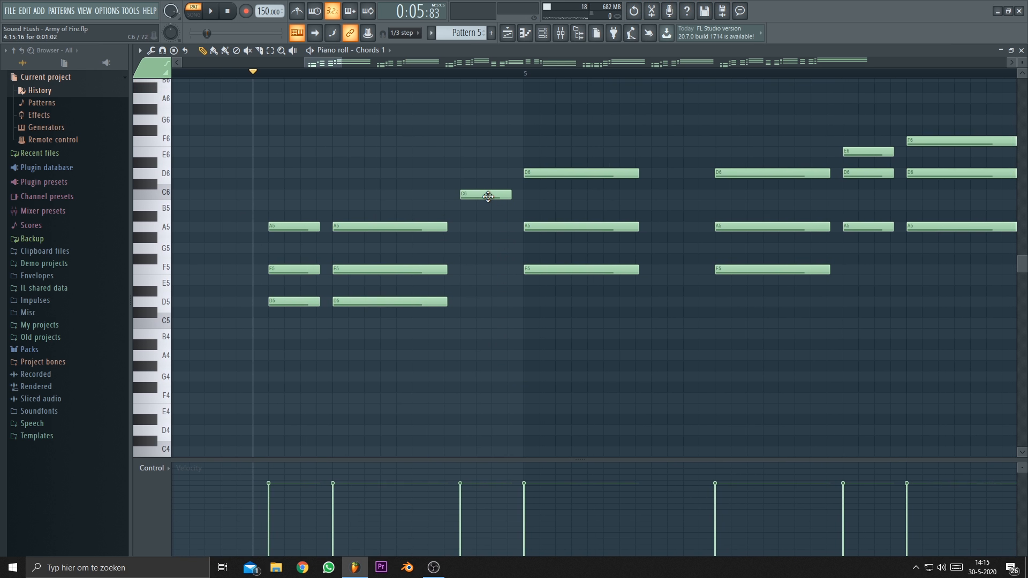
scroll(471, 223, up, 3)
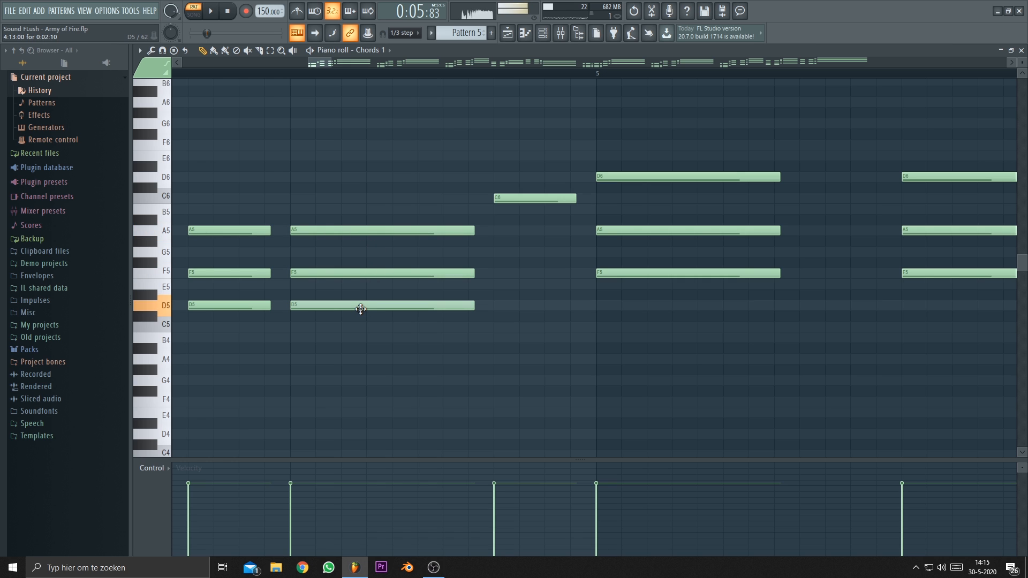
drag(514, 338, 480, 298)
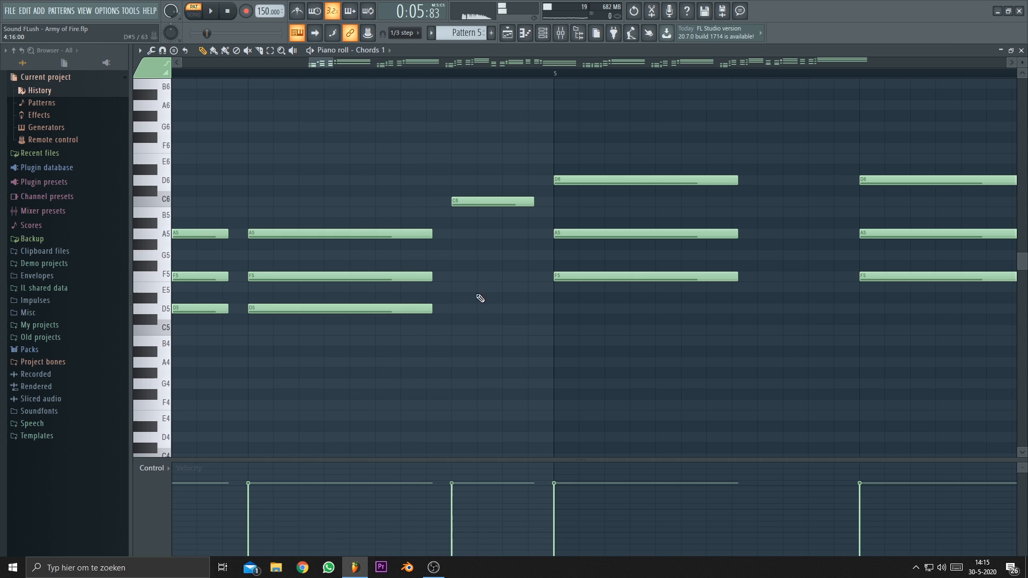
Rebuild the third chord under C6 with G5 and E5 after trying D5, and audition the second chord.
click(479, 202)
click(460, 255)
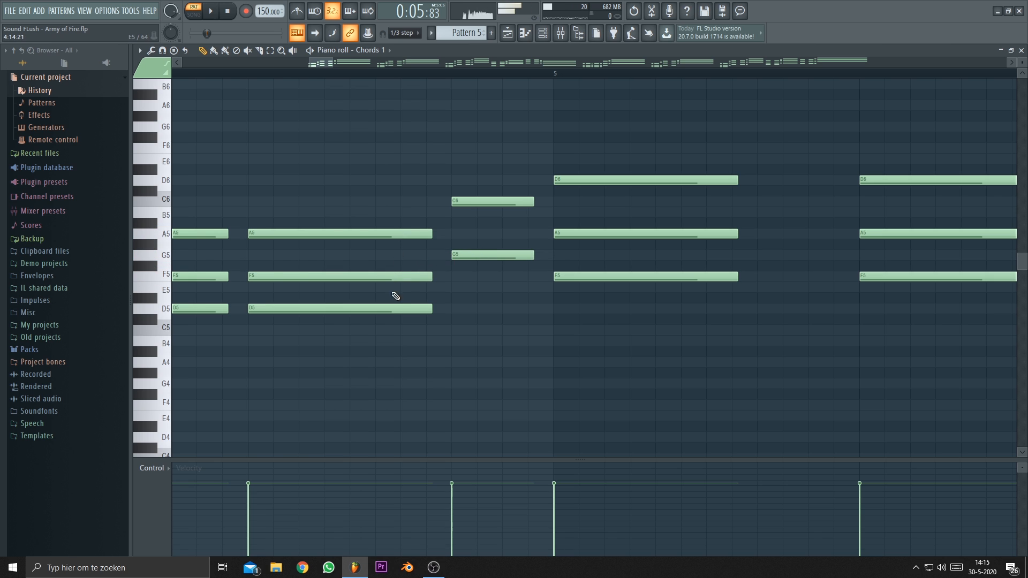
click(470, 309)
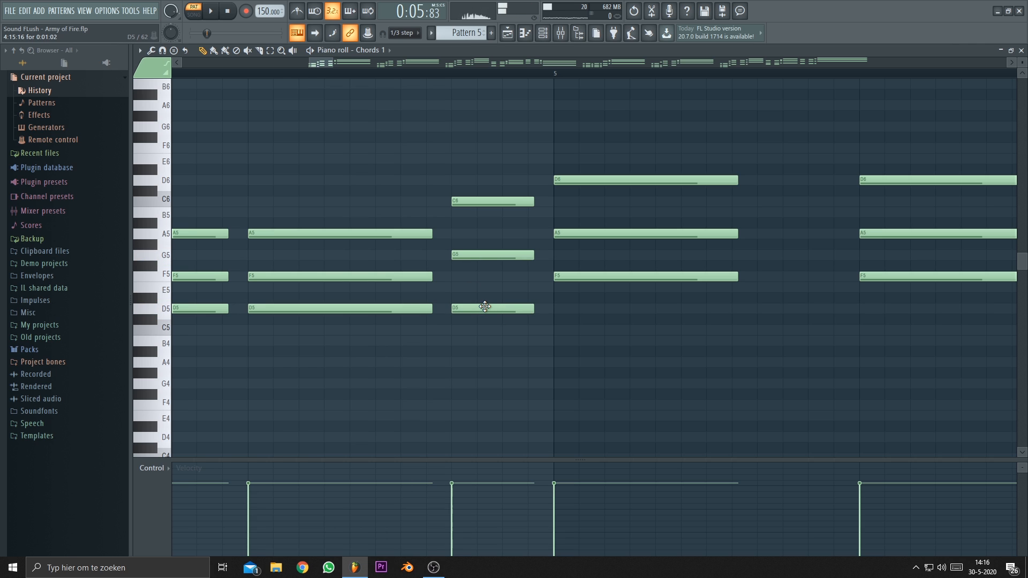
click(406, 233)
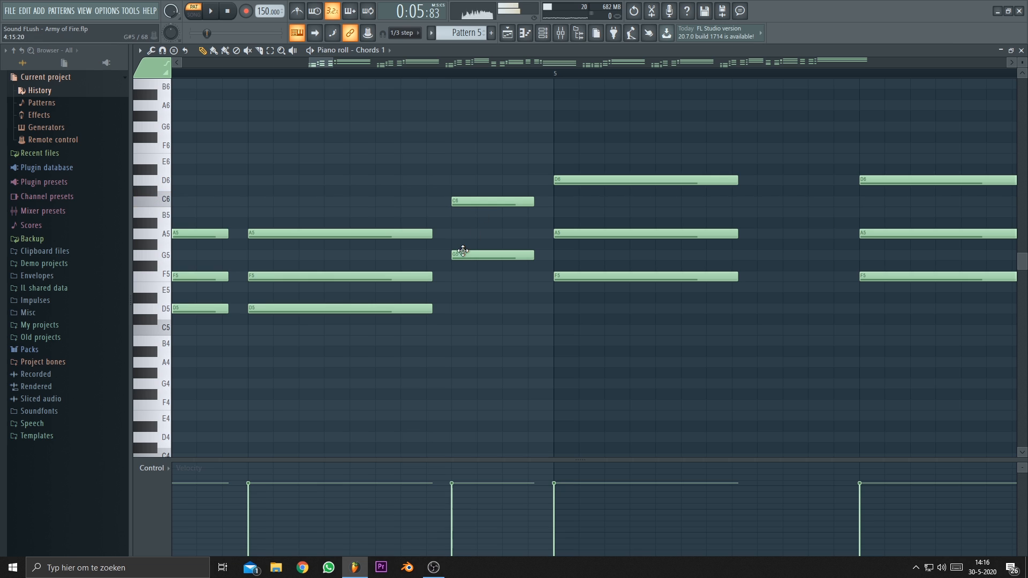
click(453, 288)
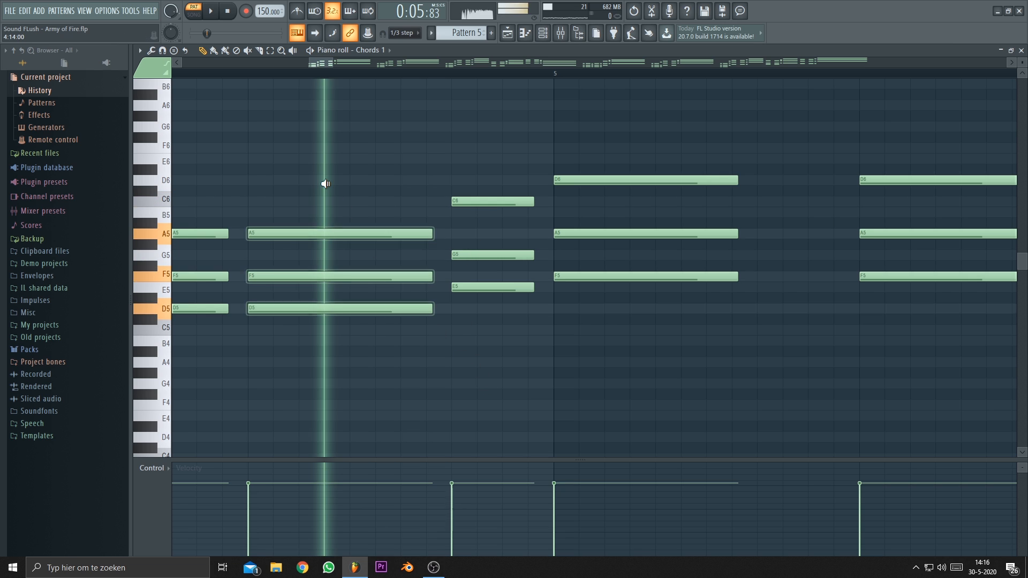
scroll(332, 195, down, 4)
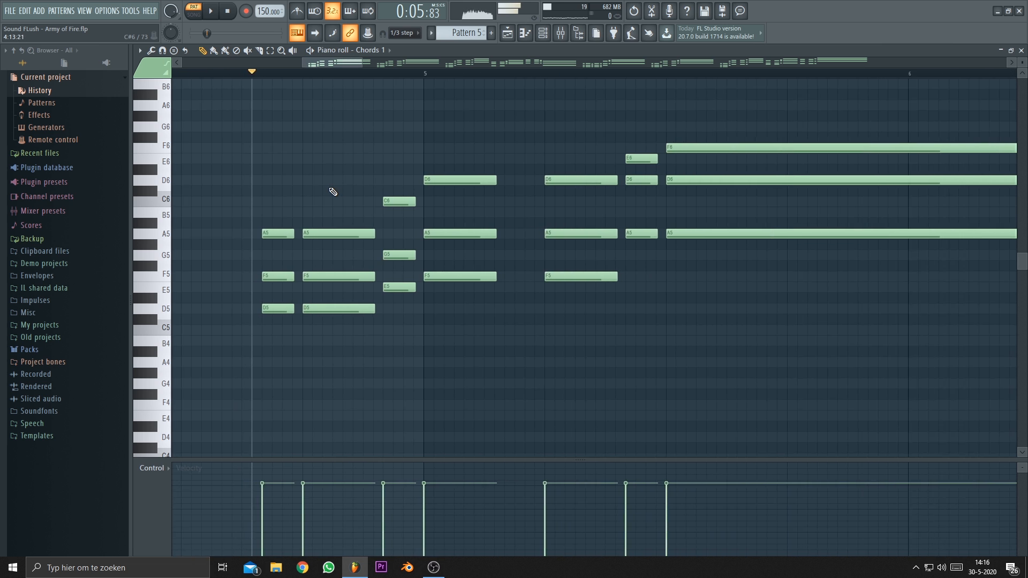
Try deleting the passing chord before the long chord in bar 5, and undo the deletion.
scroll(333, 195, up, 3)
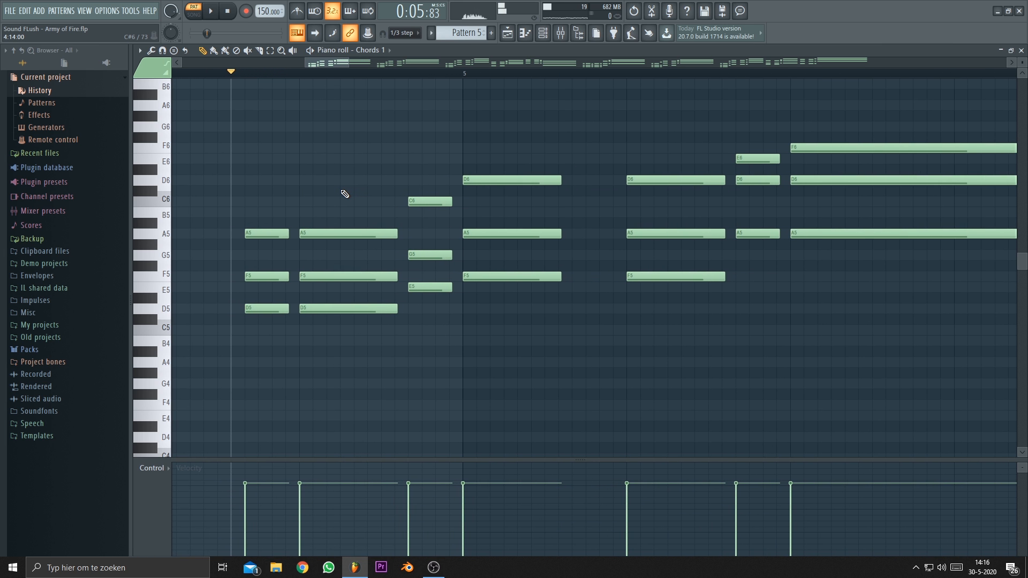
scroll(499, 174, down, 4)
scroll(514, 221, up, 4)
scroll(612, 245, up, 2)
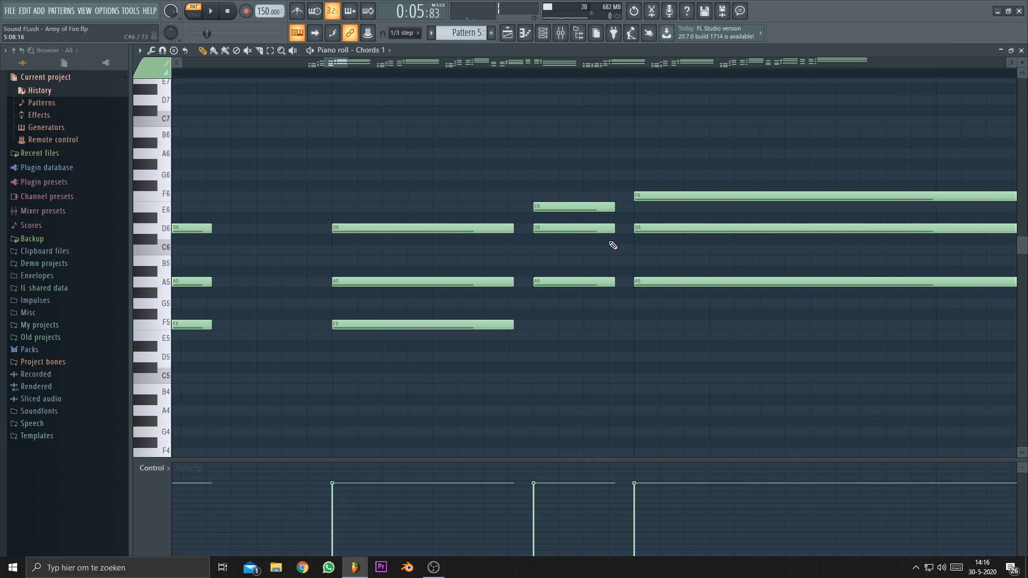
scroll(612, 246, down, 2)
scroll(612, 254, up, 3)
right_click(567, 207)
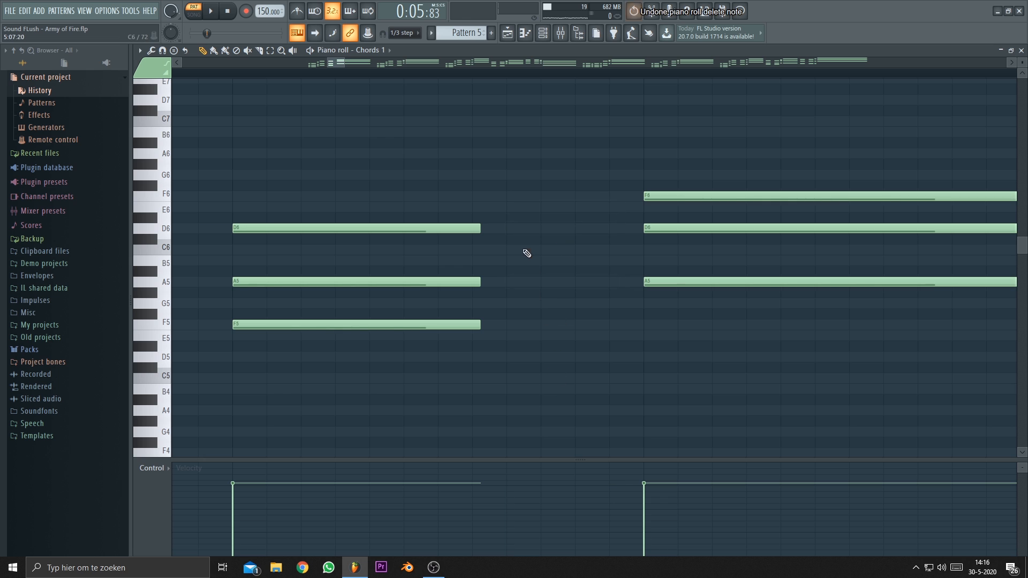
key(ctrl+z)
click(397, 194)
right_click(397, 195)
Audition bar 5's short chord, its passing chord and the long chord in turn.
alt+right_click(370, 209)
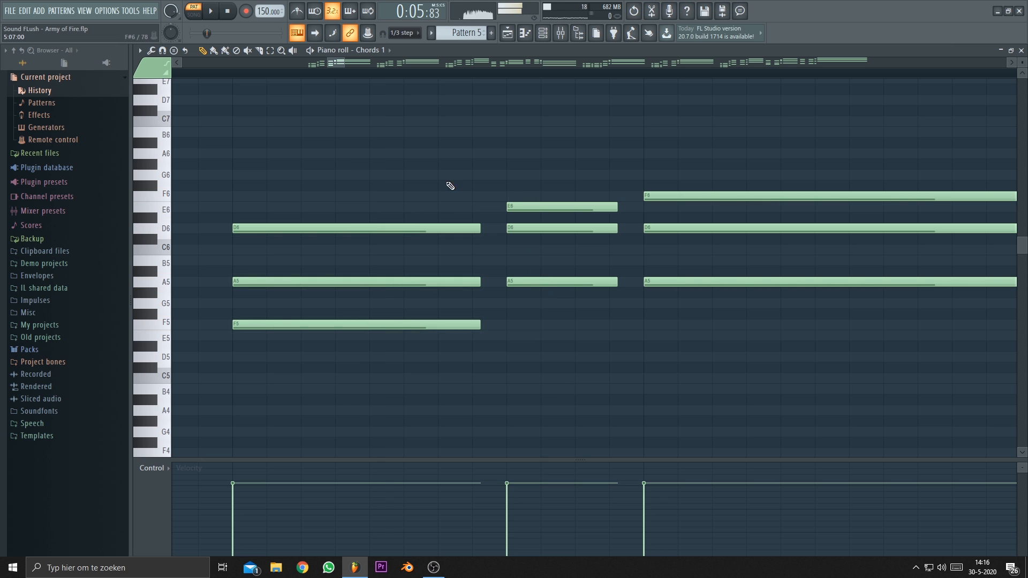
alt+right_click(554, 168)
alt+right_click(652, 147)
Replace the D6 and A5 notes of bar 5's passing chord with C6 and G5 beneath E6.
scroll(591, 276, up, 1)
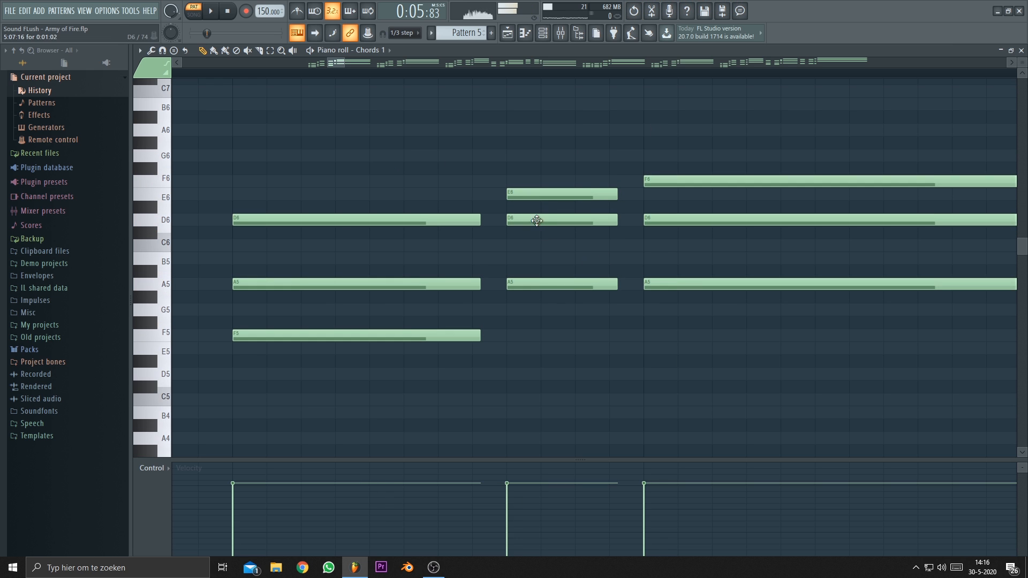
right_click(536, 228)
right_click(546, 282)
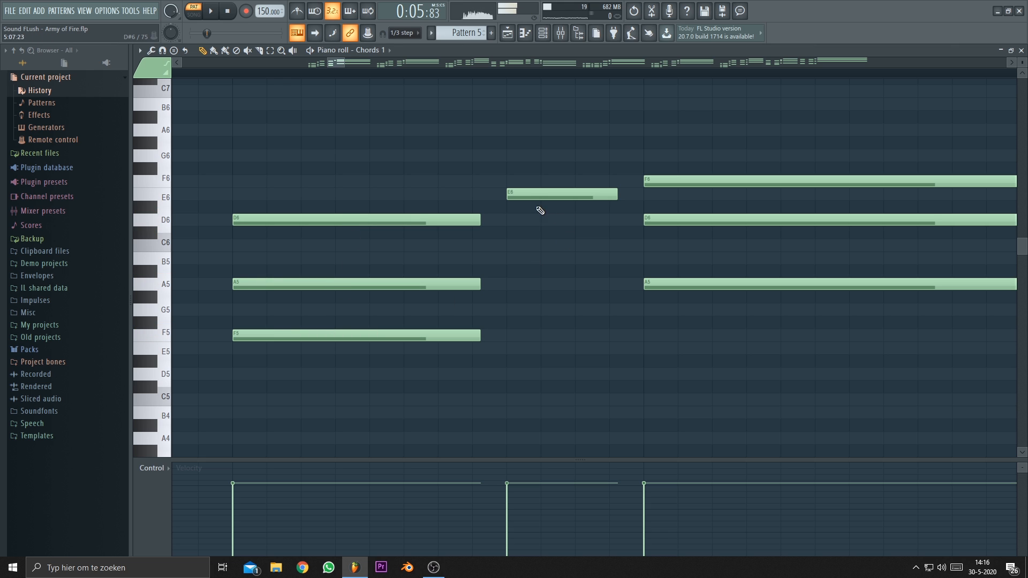
click(512, 245)
click(511, 297)
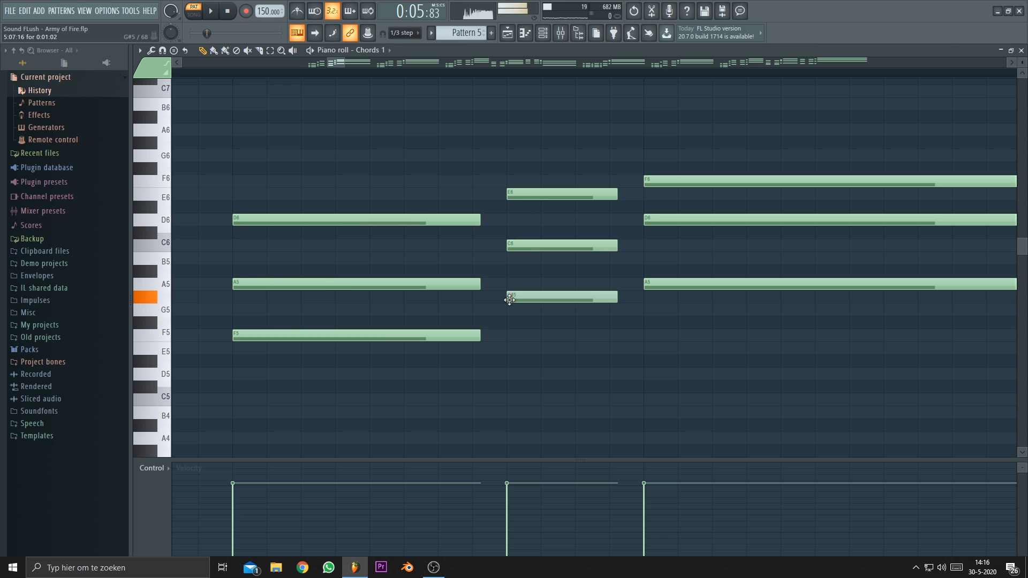
drag(511, 297, 509, 311)
Audition bar 5's revised passing chord and play the progression from bar 4 into bar 6.
key(y)
drag(369, 185, 710, 119)
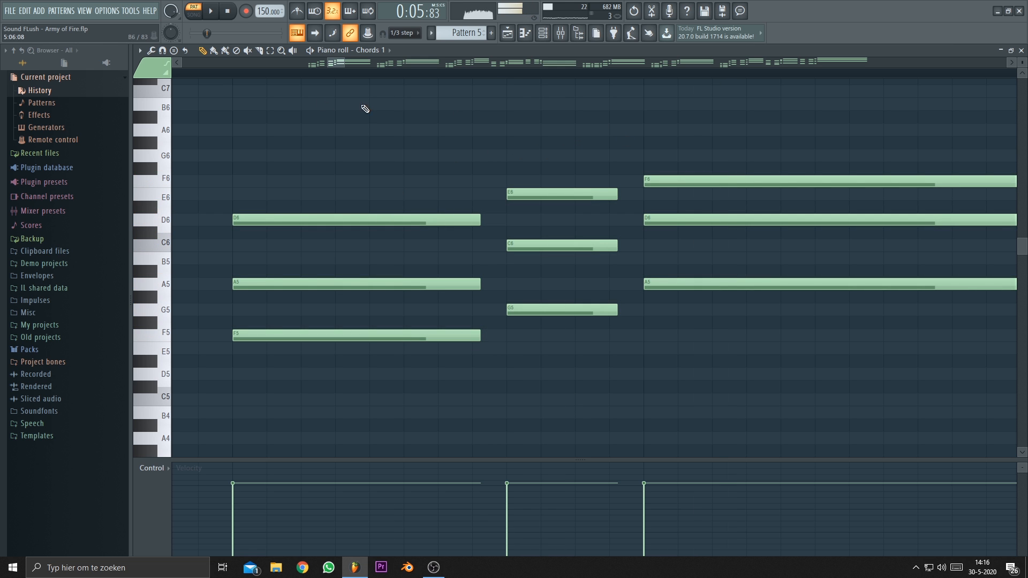
click(211, 80)
right_click(213, 87)
key(space)
scroll(343, 147, down, 5)
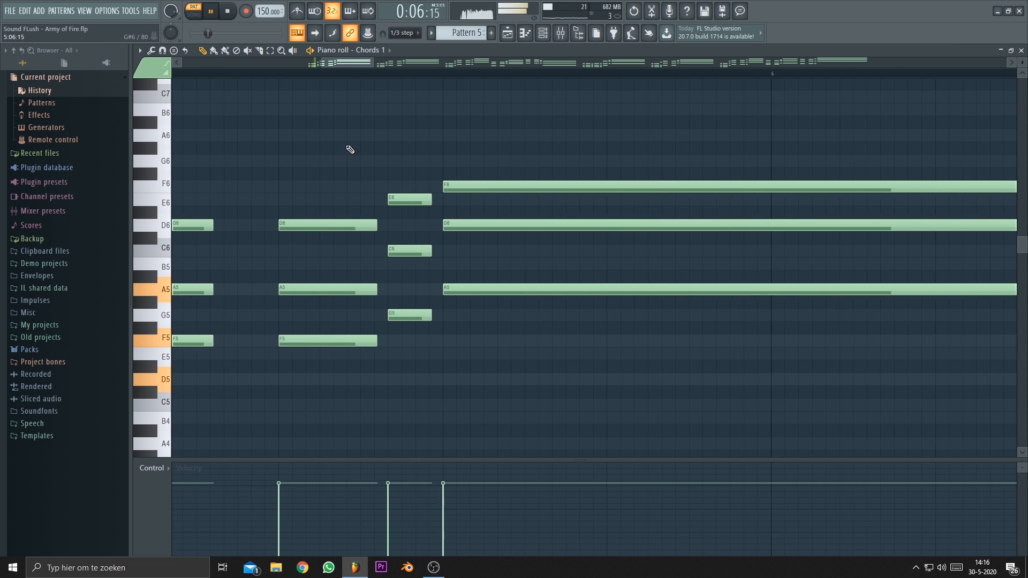
scroll(469, 134, up, 1)
drag(469, 134, 260, 124)
scroll(562, 158, down, 2)
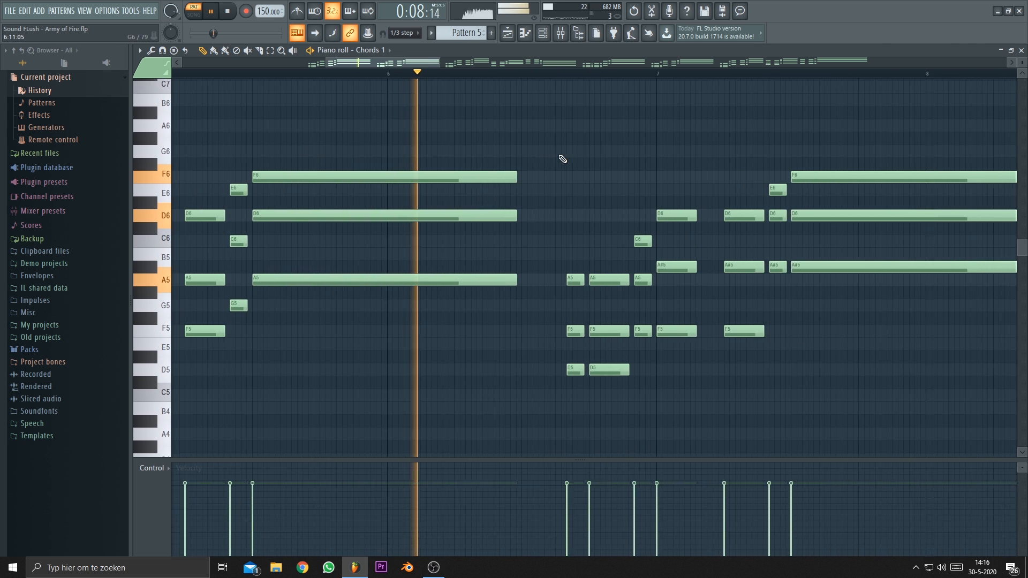
drag(562, 158, 442, 135)
key(space)
Audition the second and third chords at the end of bar 6 and the first chord of bar 7.
scroll(521, 178, up, 4)
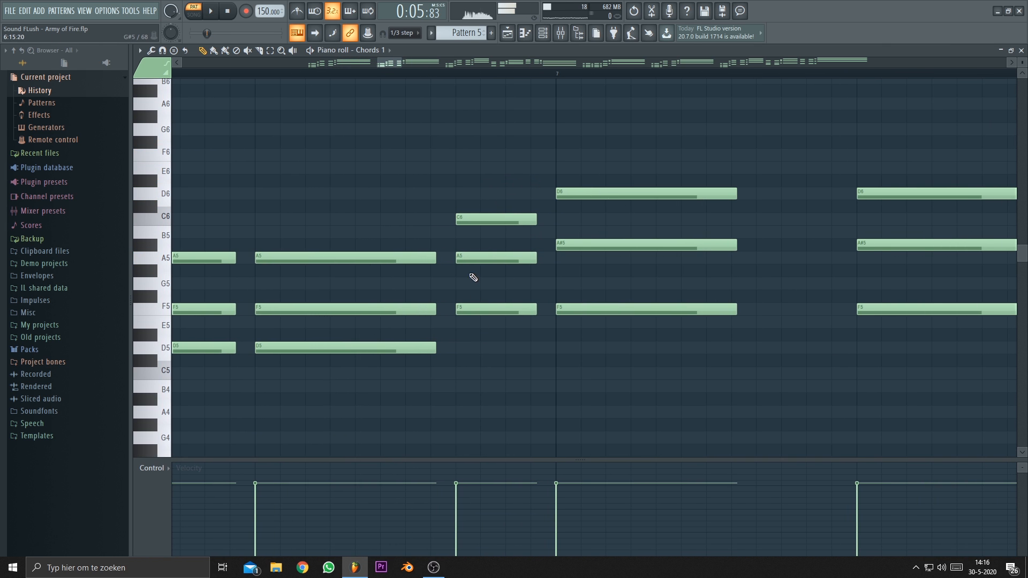
scroll(498, 215, down, 2)
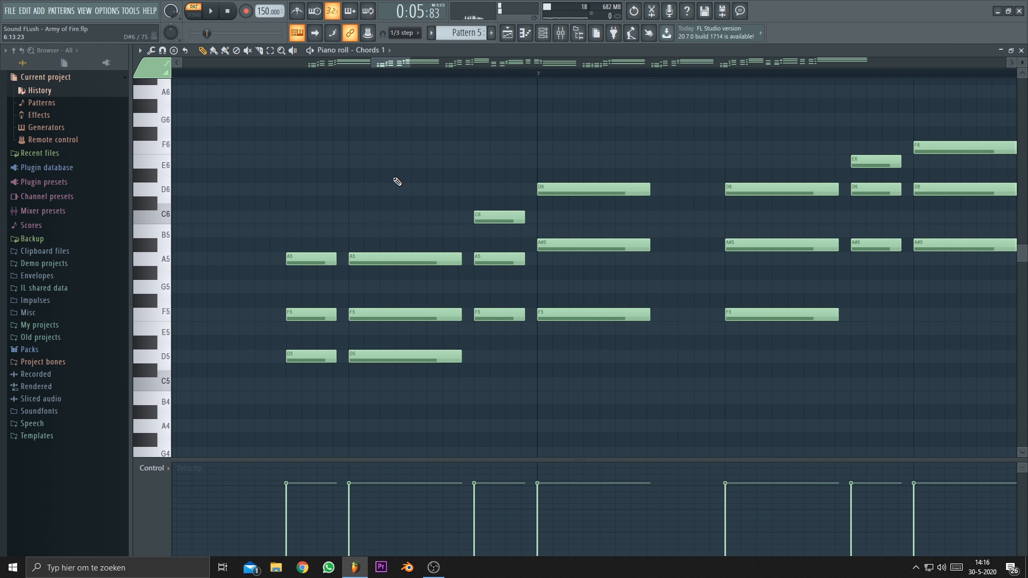
alt+right_click(386, 149)
alt+right_click(484, 129)
alt+right_click(566, 121)
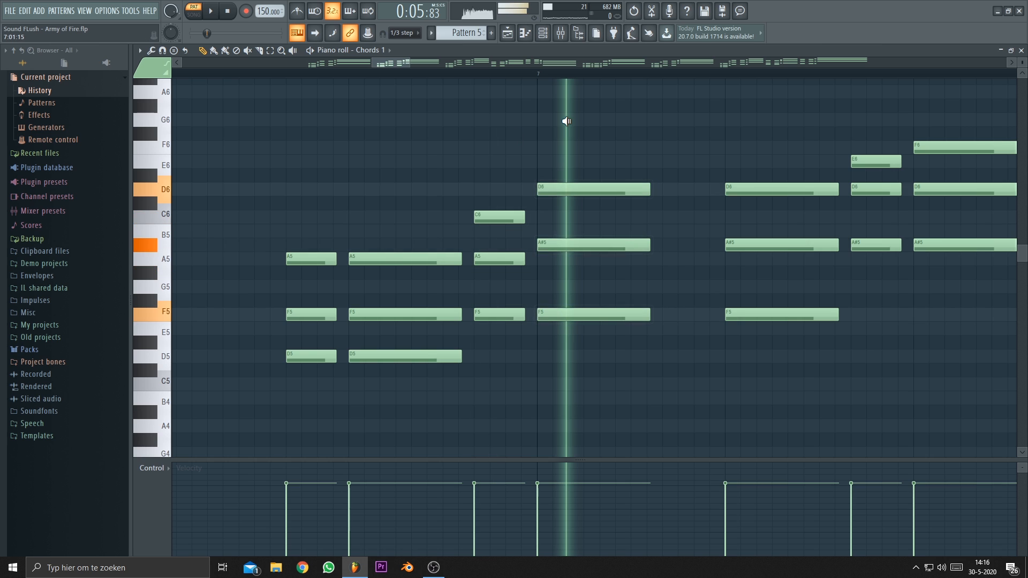
Replace the A5 and F5 notes of the last chord before bar 7 with G5 and E5 beneath C6.
scroll(505, 185, up, 3)
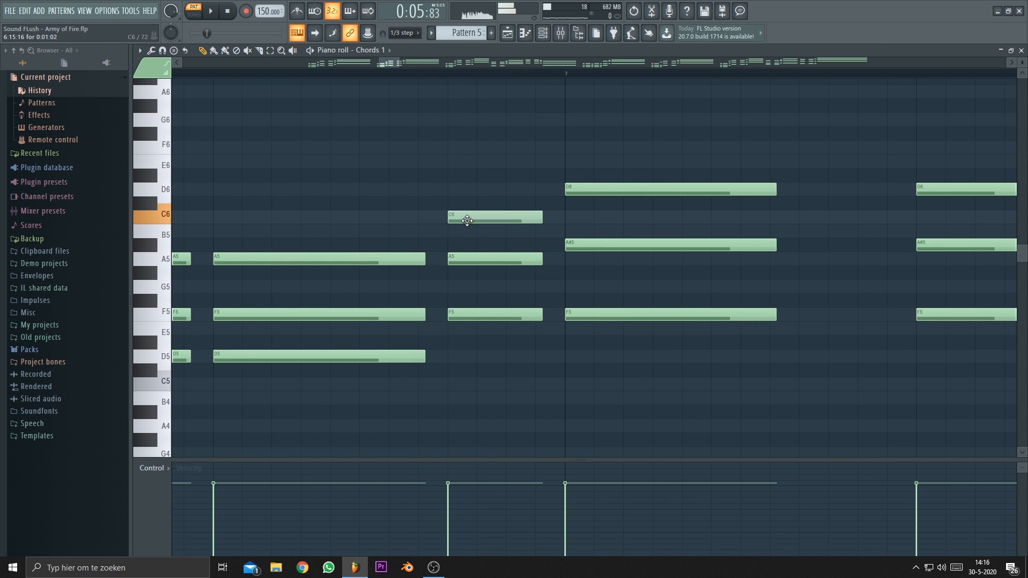
click(450, 286)
click(452, 342)
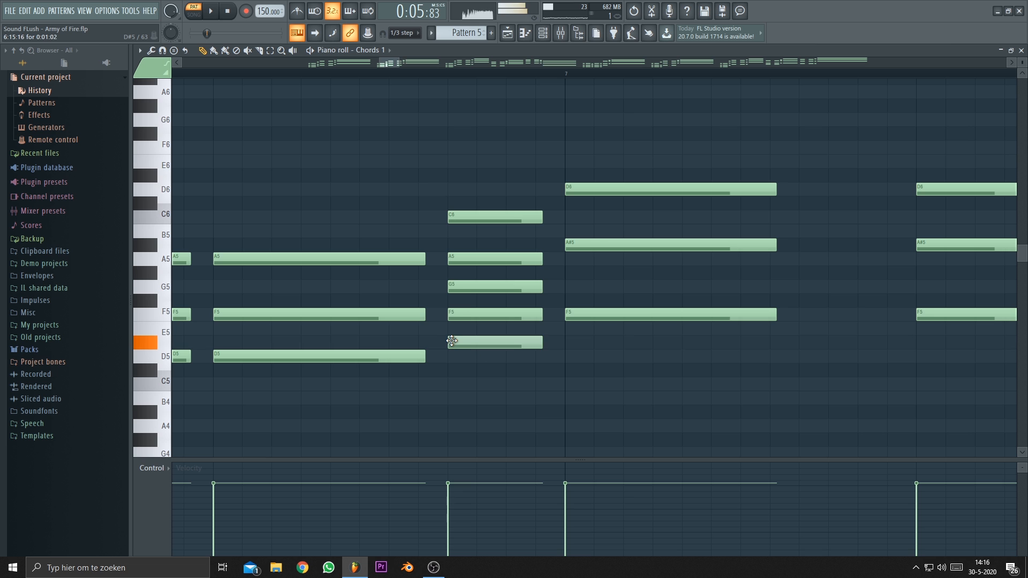
drag(470, 346, 470, 332)
right_click(472, 314)
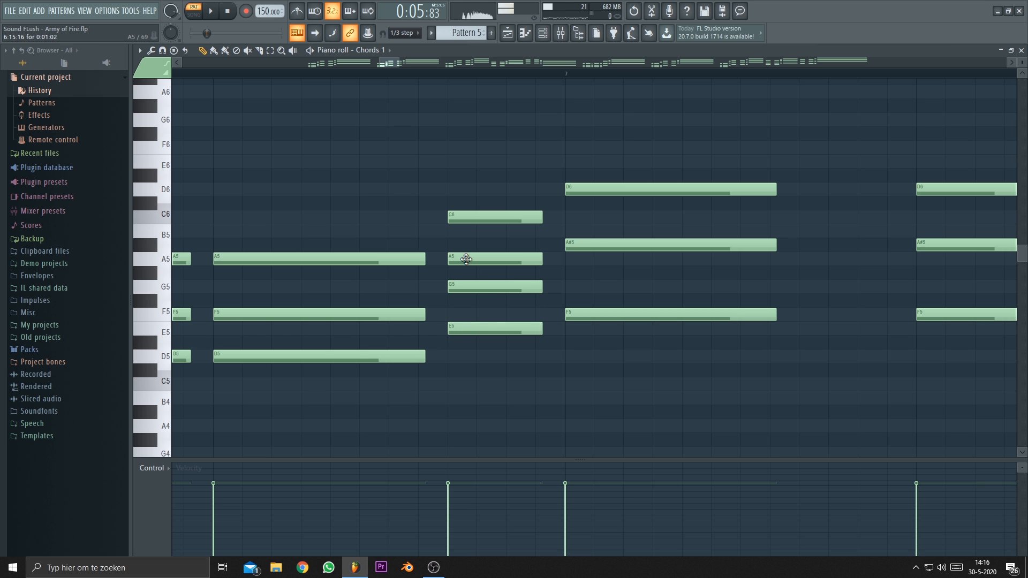
right_click(467, 259)
Set the playback start just before the chords at the end of bar 6 and play them into bar 7.
key(space)
key(space)
scroll(357, 200, down, 3)
scroll(222, 82, left, 1)
key(space)
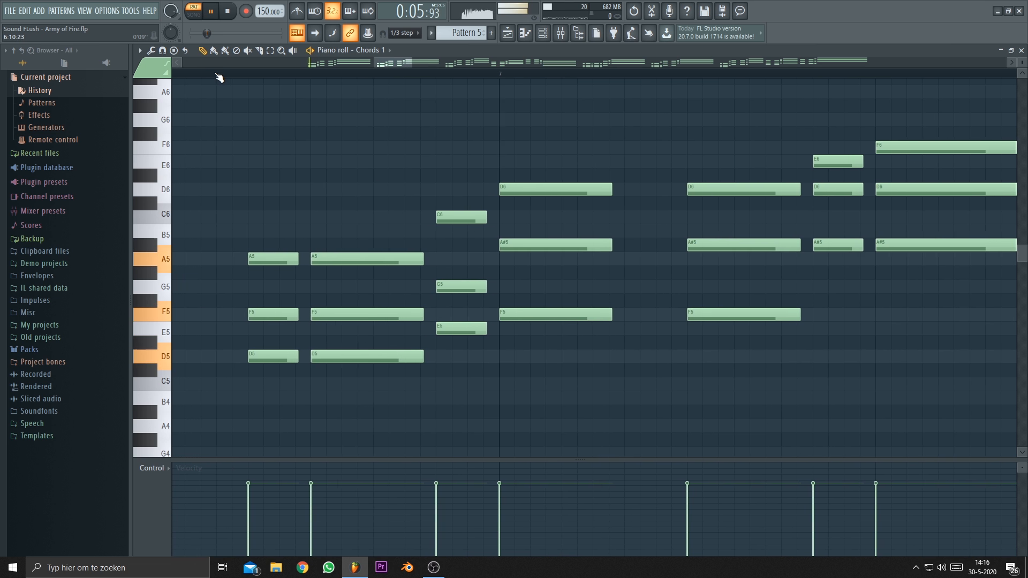
click(218, 73)
scroll(285, 140, right, 1)
key(space)
key(space)
scroll(625, 170, up, 3)
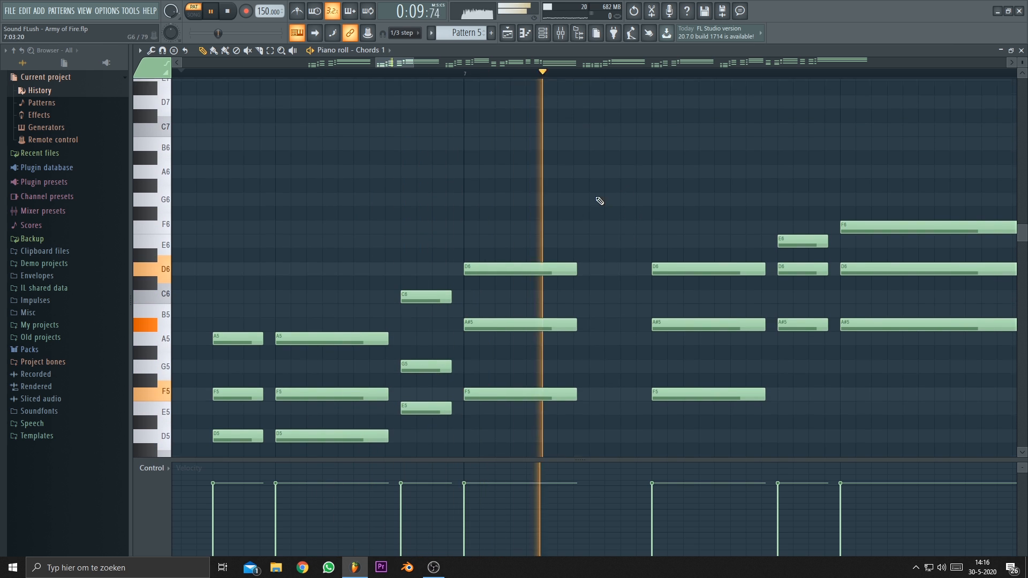
key(space)
Try the passing chord before bar 7 with its middle note raised to G#5, and play the result.
scroll(421, 375, up, 2)
mouse_move(422, 376)
mouse_down()
mouse_move(422, 349)
mouse_move(422, 362)
mouse_up()
key(space)
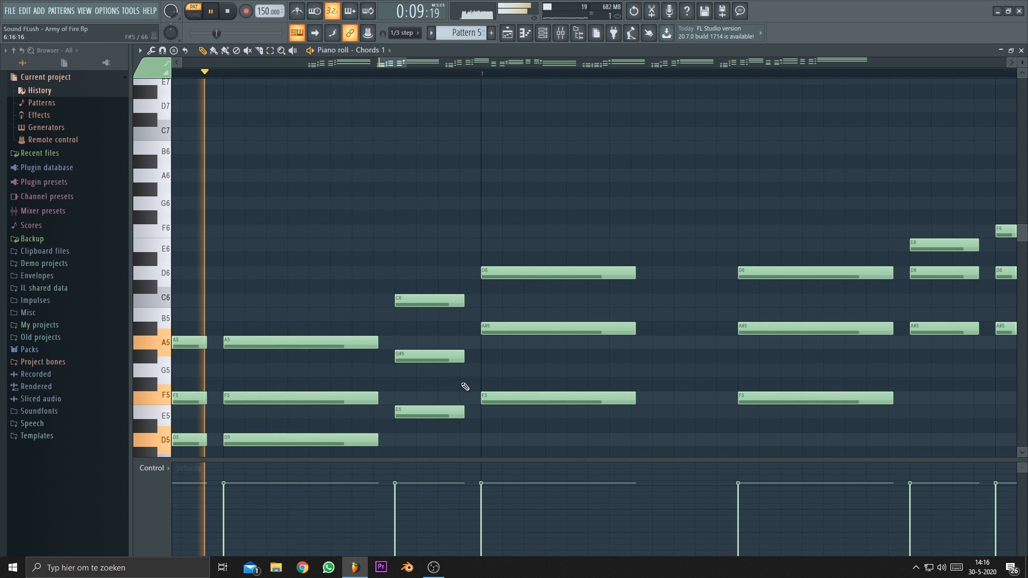
scroll(507, 315, down, 3)
scroll(507, 314, down, 1)
scroll(523, 252, down, 2)
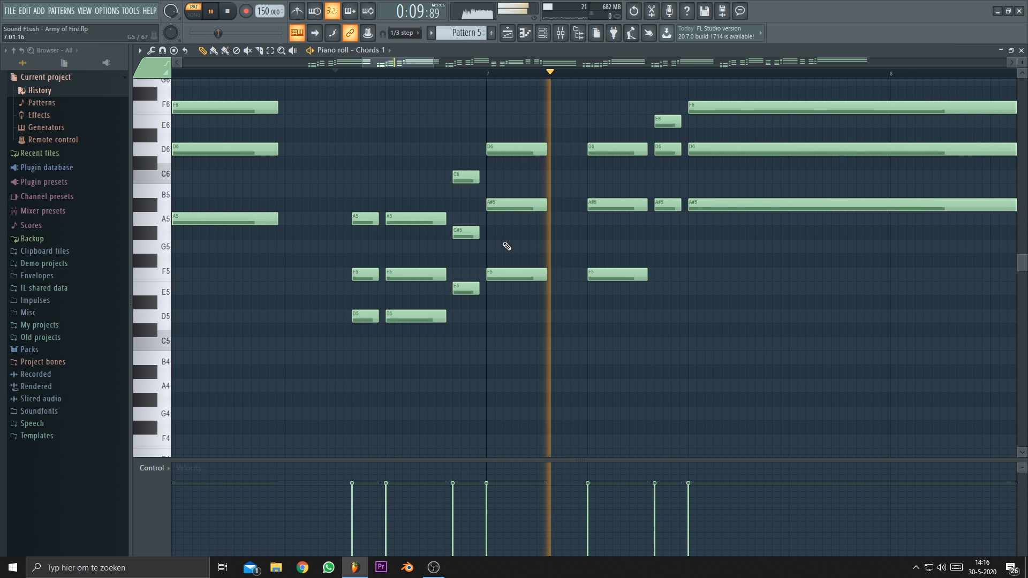
key(space)
Raise the middle note of the passing chord before bar 7 to A5 and play through into bar 8.
click(425, 173)
drag(424, 173, 459, 172)
scroll(457, 230, up, 2)
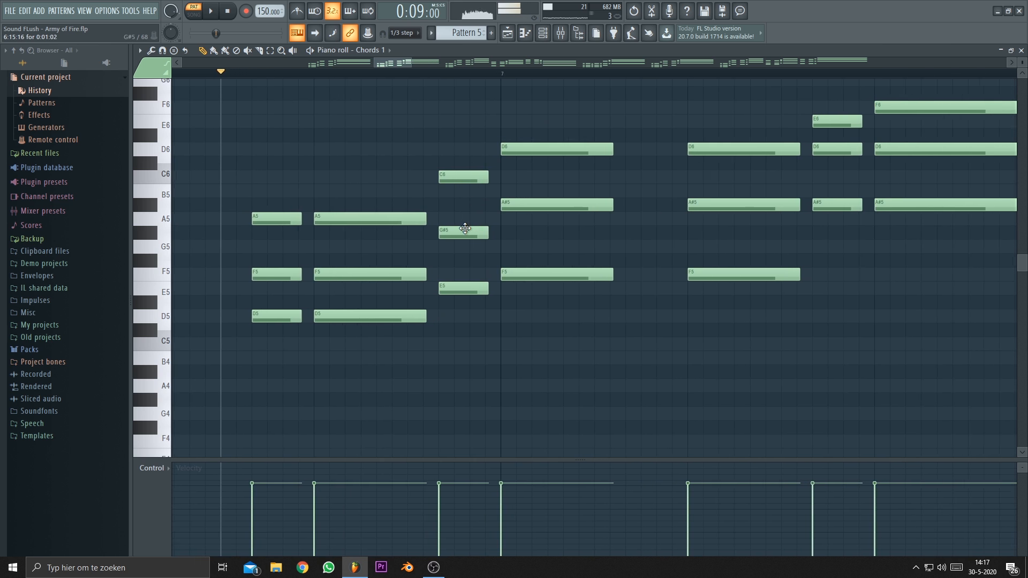
drag(464, 232, 460, 208)
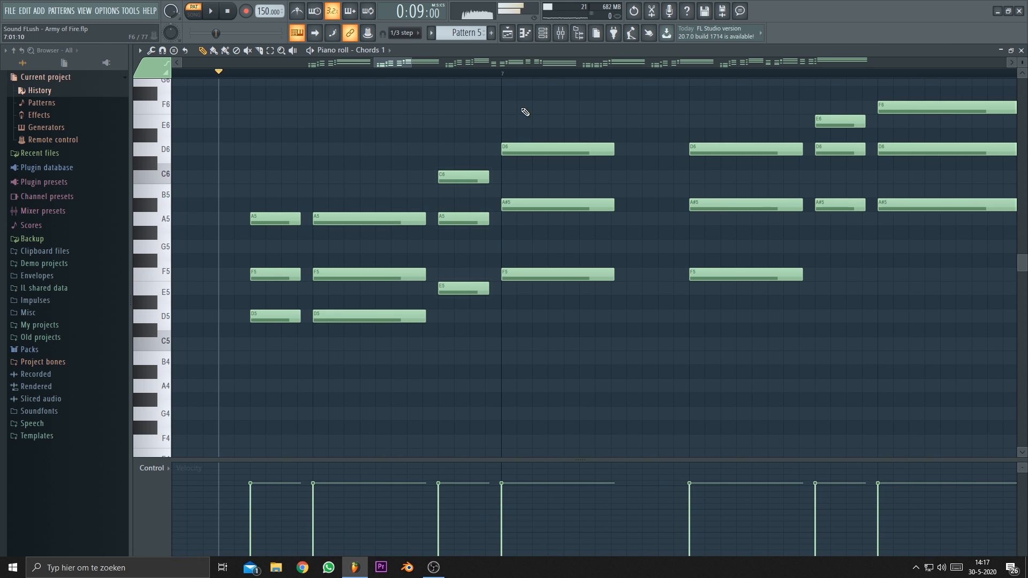
key(space)
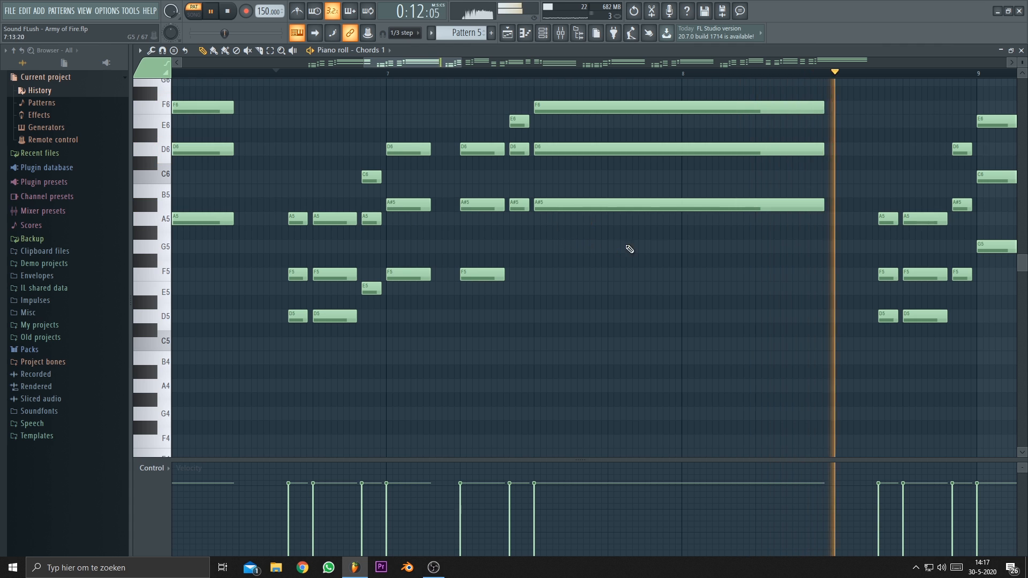
key(space)
Clear the passing chord before bar 7's long chord and place a new E6 top note there.
ctrl+scroll(560, 264, up, 5)
scroll(502, 211, up, 3)
right_click(502, 211)
right_click(469, 242)
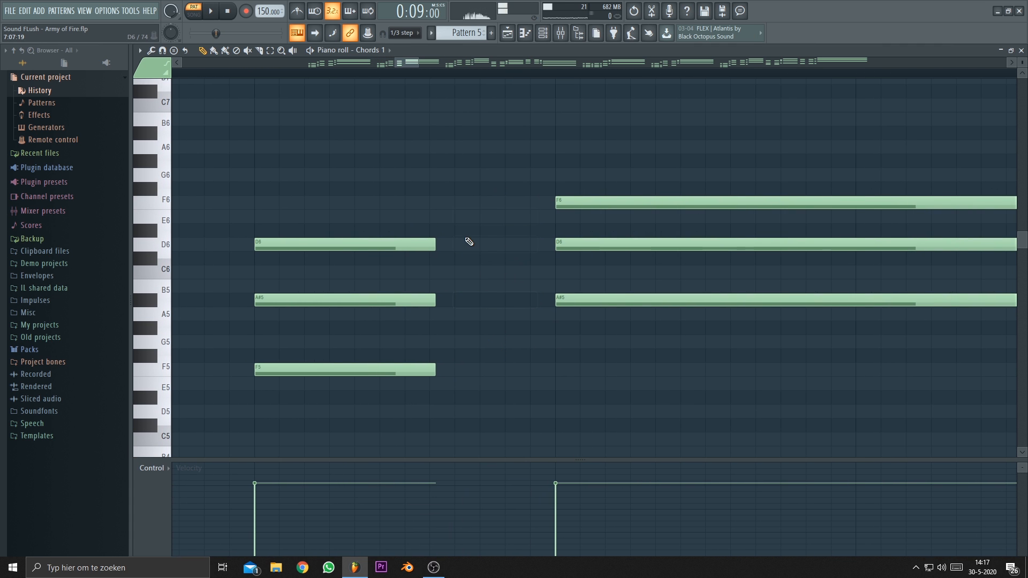
drag(467, 240, 466, 219)
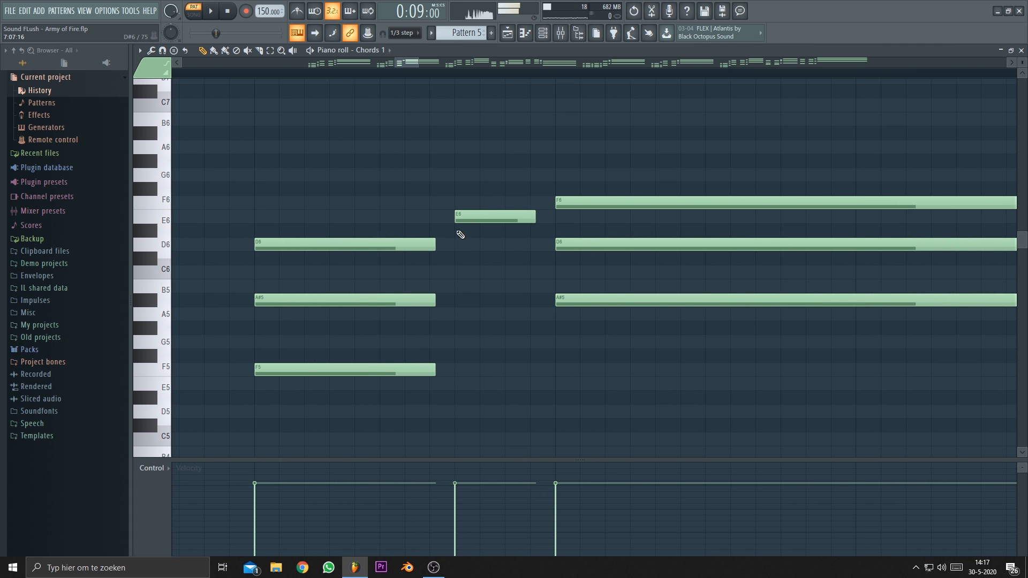
click(407, 309)
right_click(408, 309)
Add C6 and A5 beneath the E6 note in bar 7, dropping a trial G#5, and play the result.
click(467, 272)
click(464, 328)
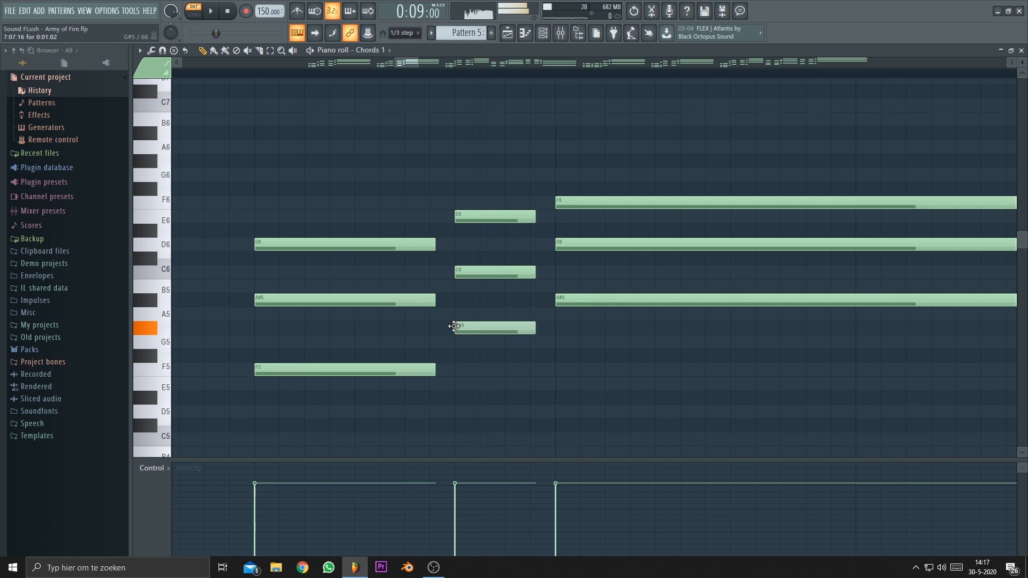
right_click(465, 327)
click(466, 314)
key(space)
scroll(516, 376, down, 3)
scroll(581, 315, down, 2)
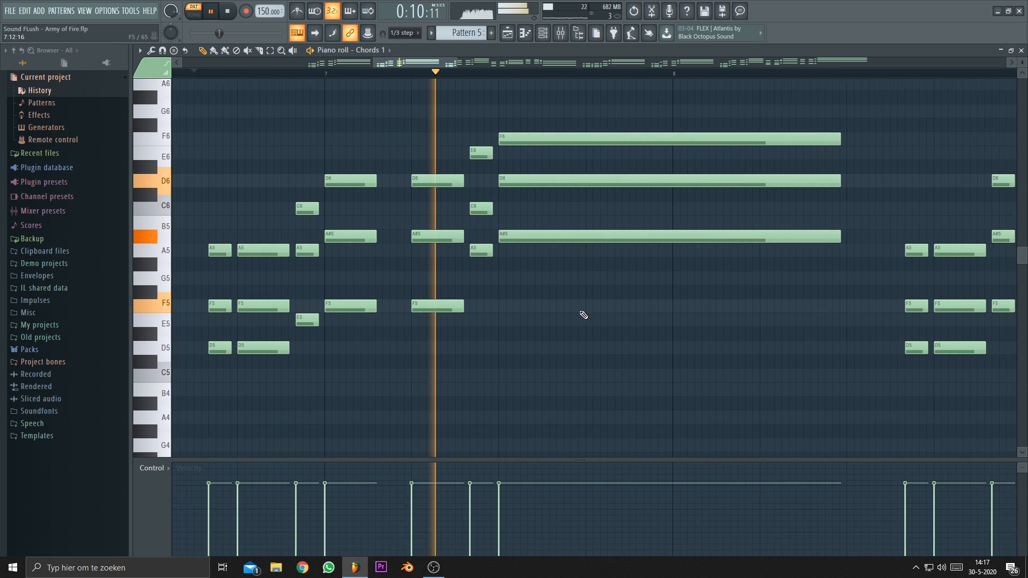
Lower the bottom note of the short passing chord in bar 7 to G5 and play the result.
scroll(551, 324, up, 1)
key(space)
scroll(371, 177, up, 3)
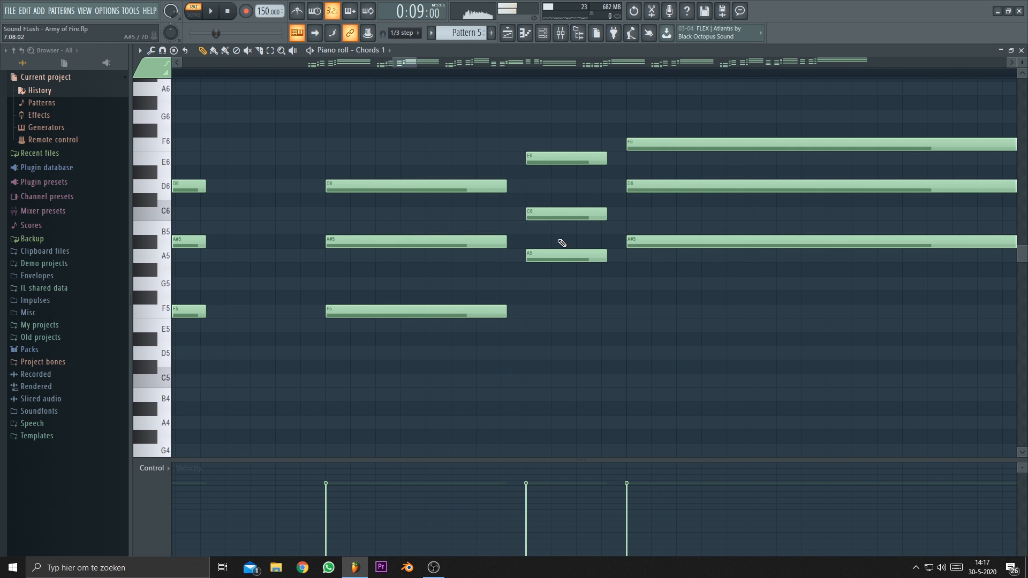
drag(552, 263, 552, 284)
key(space)
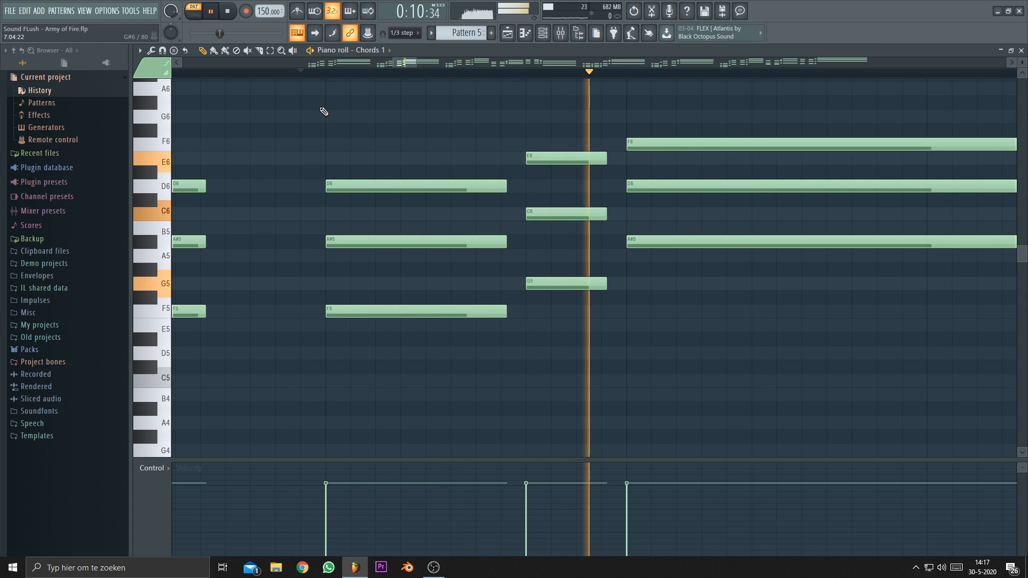
scroll(321, 108, down, 4)
scroll(515, 111, down, 2)
scroll(486, 161, up, 4)
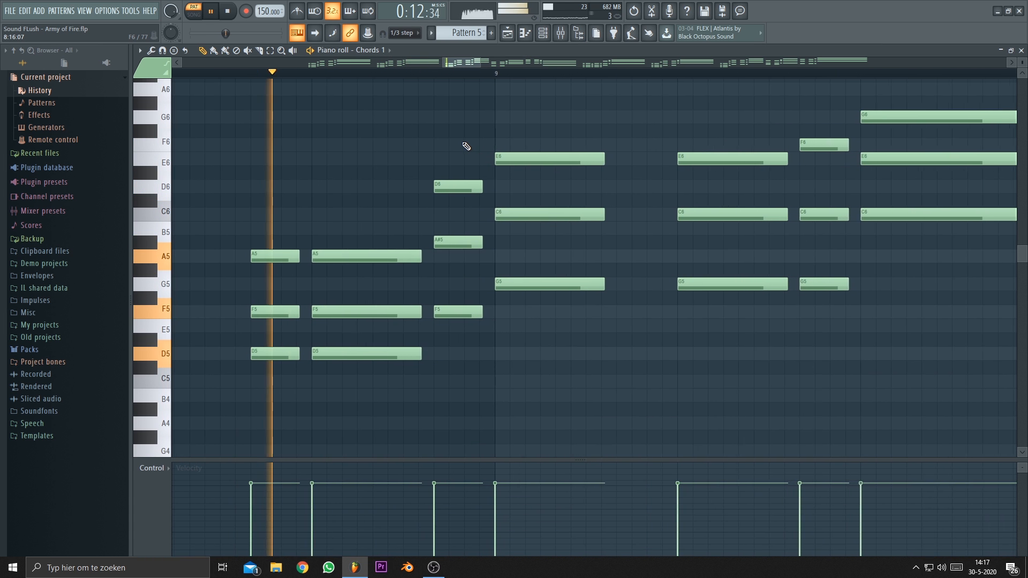
key(space)
Play the end of bar 8 to hear the short passing chord leading into bar 9.
key(ctrl+z)
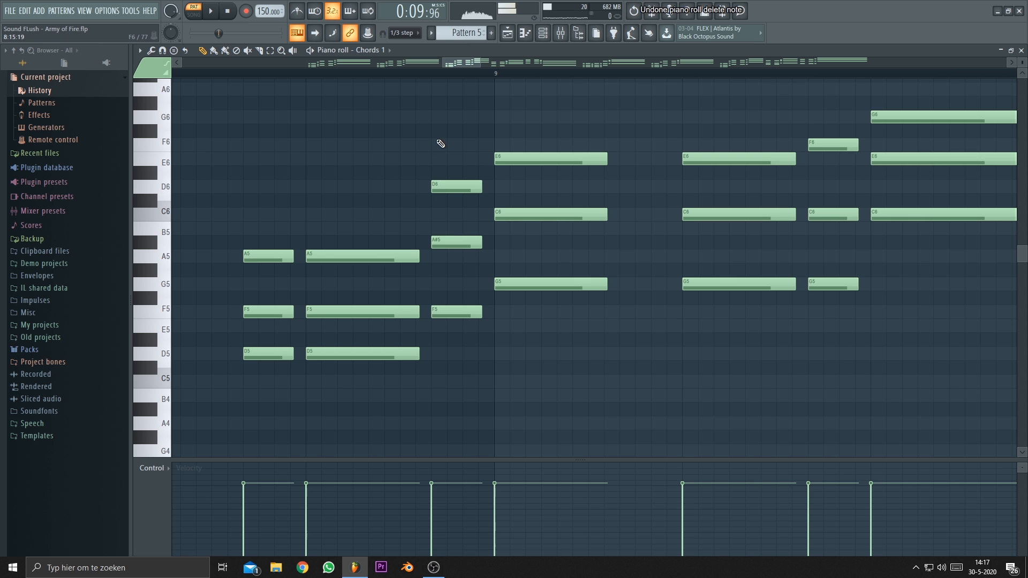
scroll(437, 145, down, 2)
scroll(356, 163, up, 1)
scroll(361, 184, down, 2)
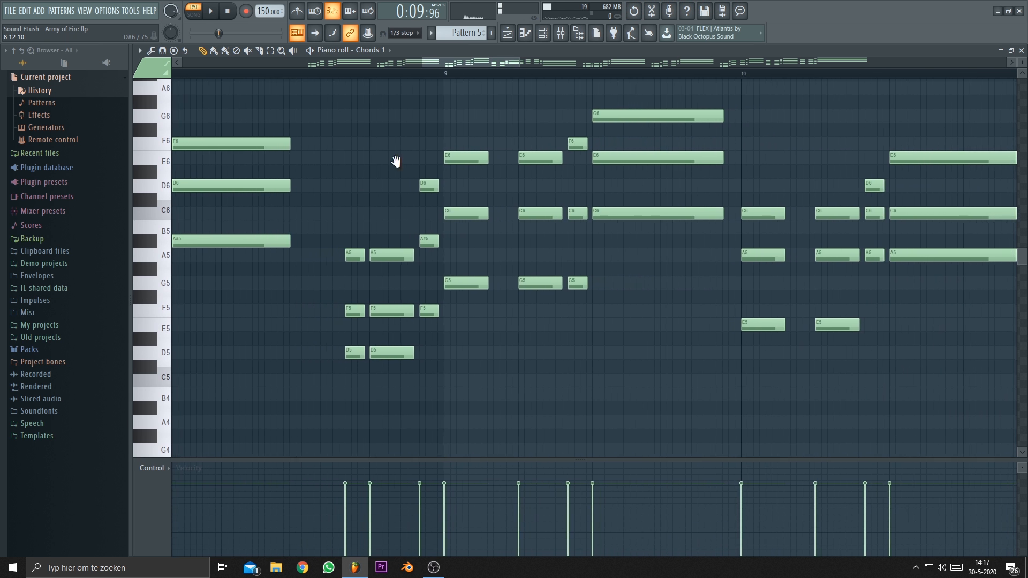
scroll(423, 160, up, 2)
key(space)
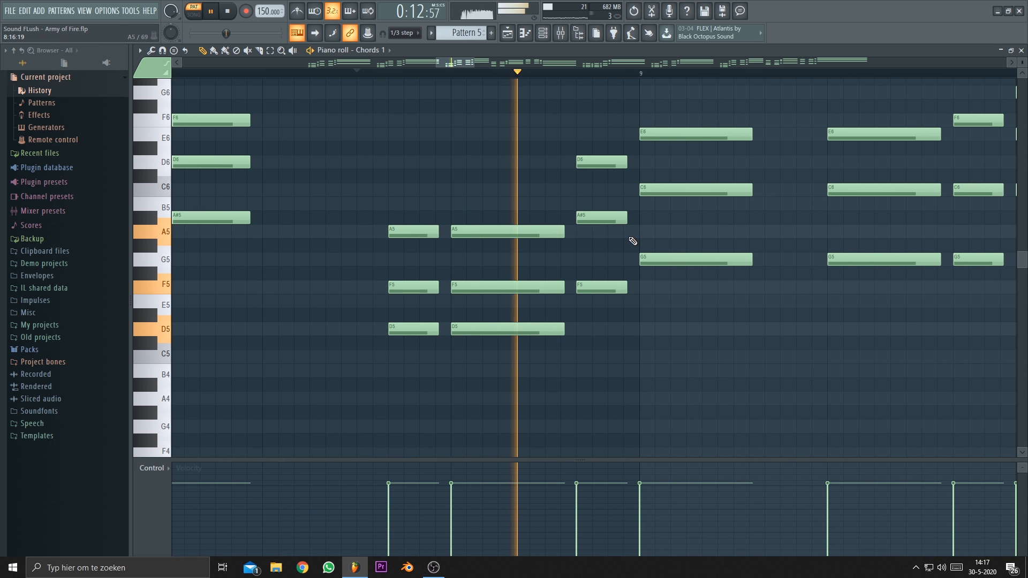
key(space)
Lower the middle note of the passing chord before bar 9 to A5 and play the result.
right_click(601, 162)
click(600, 287)
click(600, 163)
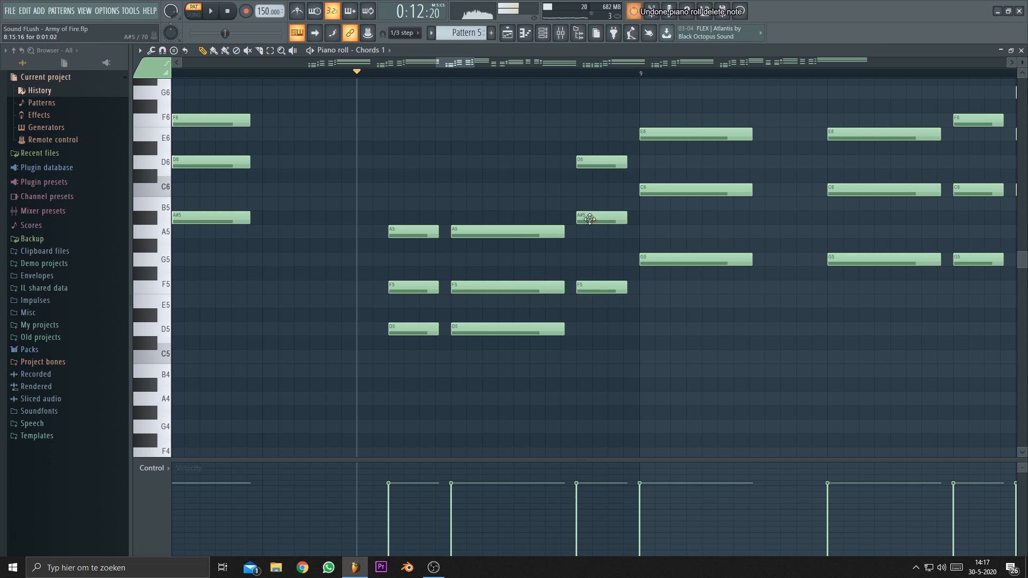
click(590, 232)
key(space)
key(space)
scroll(530, 264, up, 2)
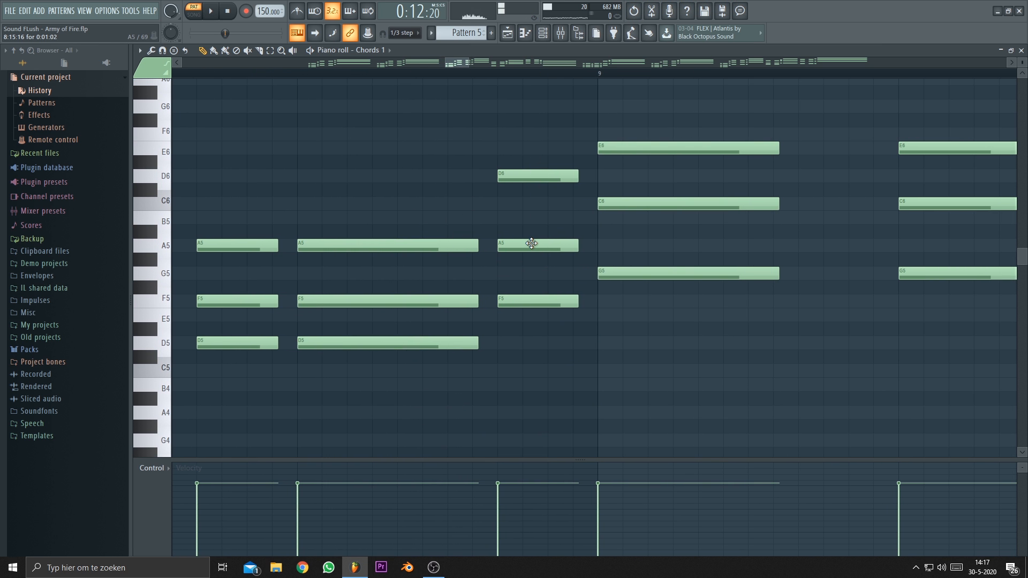
scroll(532, 243, down, 3)
key(space)
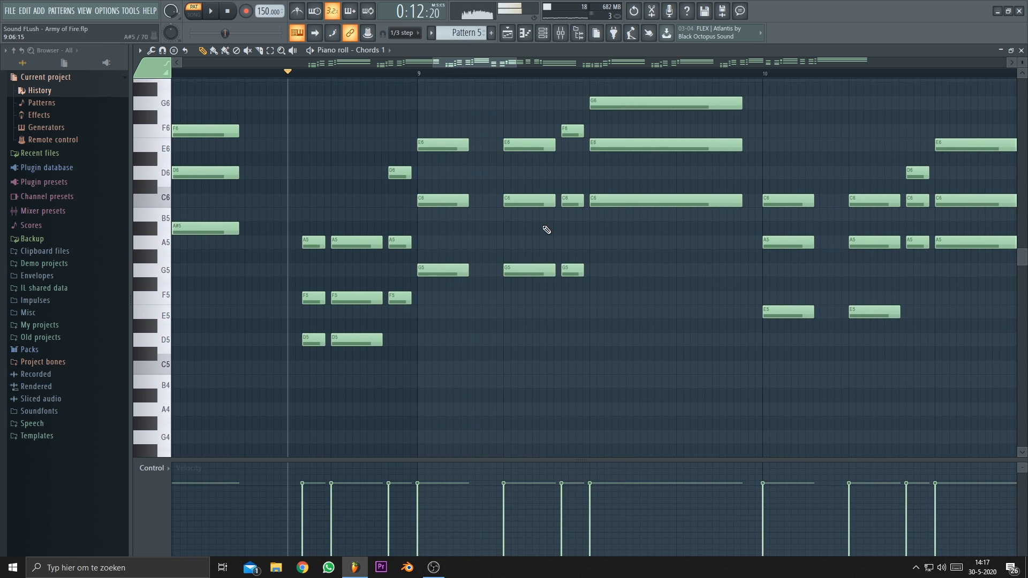
Clear the F6, C6 and G5 notes of the short passing chord in bar 9.
key(space)
scroll(552, 213, up, 2)
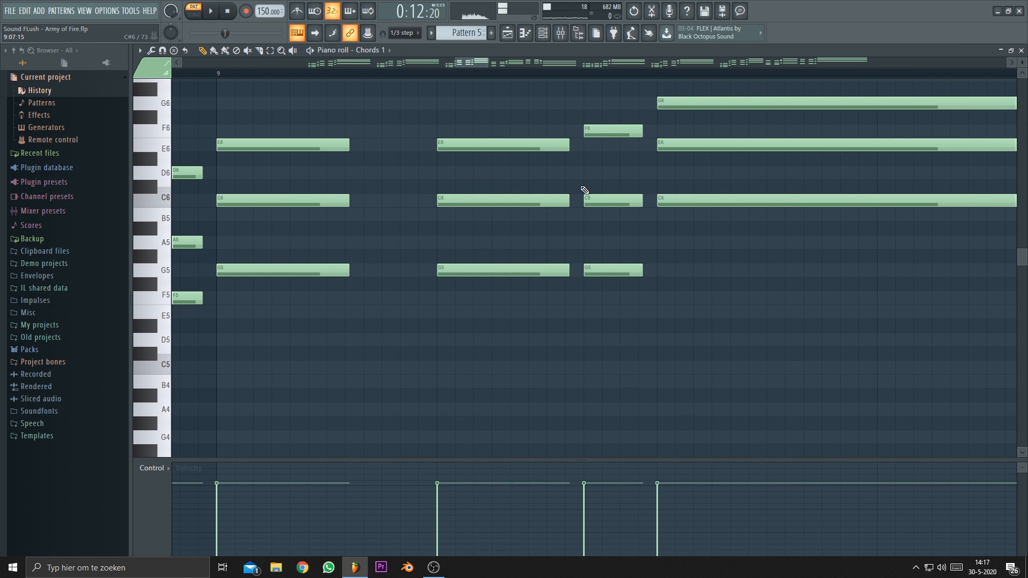
right_click(621, 131)
right_click(620, 200)
right_click(619, 270)
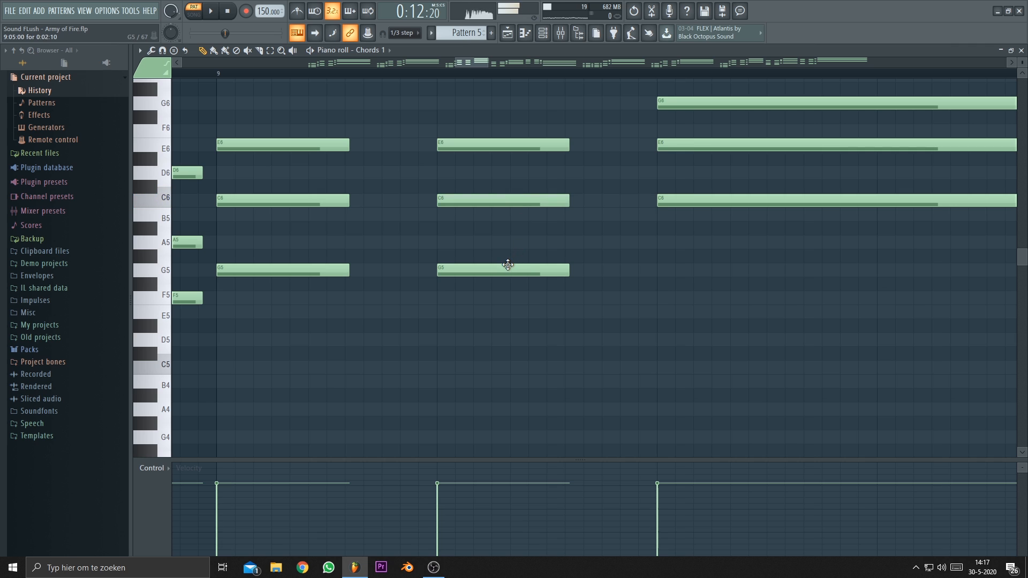
Build a new bar 9 passing chord of F6, D6 and A5, shortened to end before the long chord.
click(591, 131)
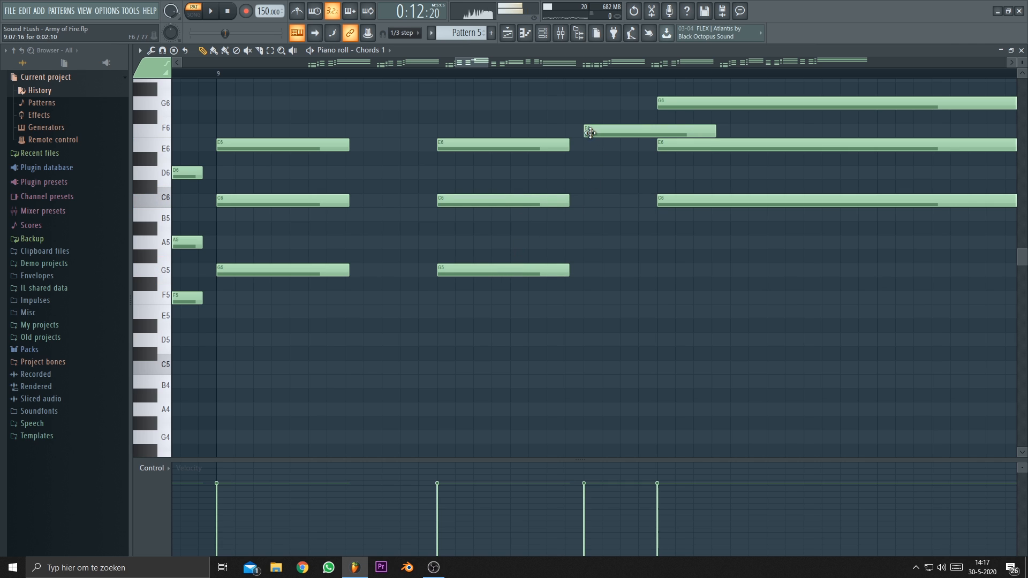
click(587, 173)
click(587, 225)
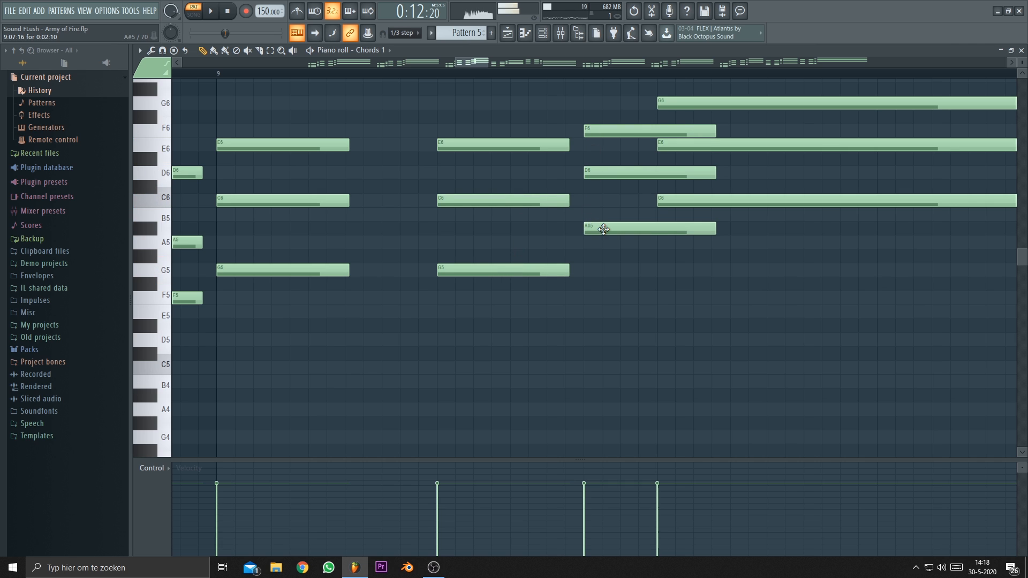
drag(606, 234, 606, 247)
drag(612, 126, 625, 316)
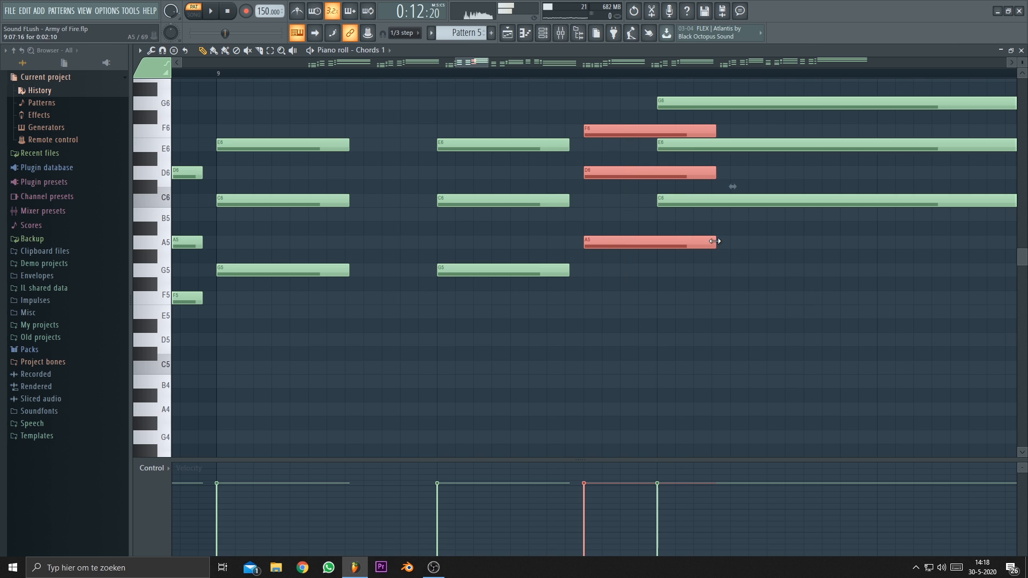
drag(716, 240, 642, 252)
Play bar 9 and audition its new passing chord against the chords around it.
key(space)
scroll(523, 201, down, 2)
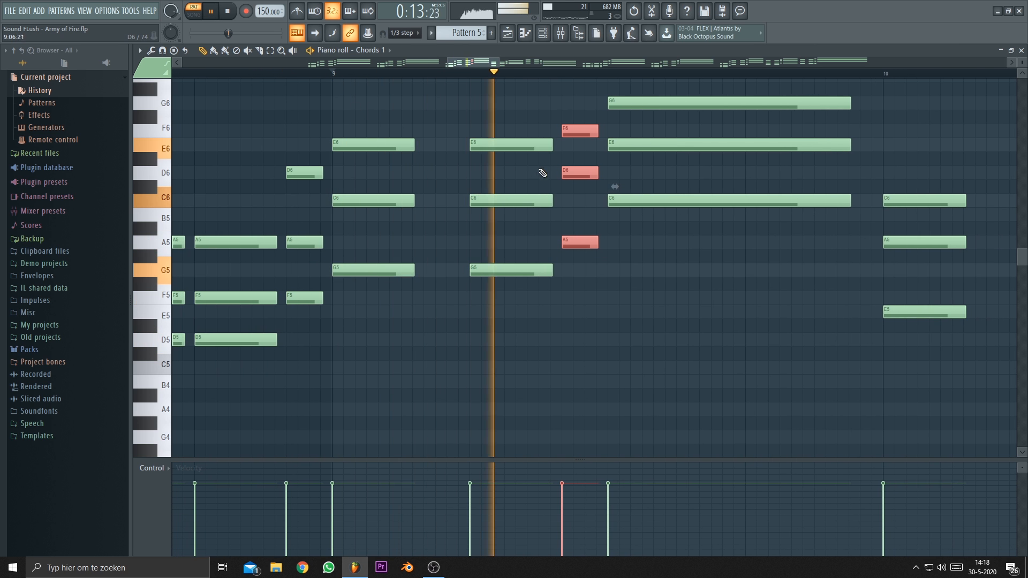
key(space)
drag(598, 225, 525, 262)
scroll(509, 225, down, 2)
alt+right_click(448, 128)
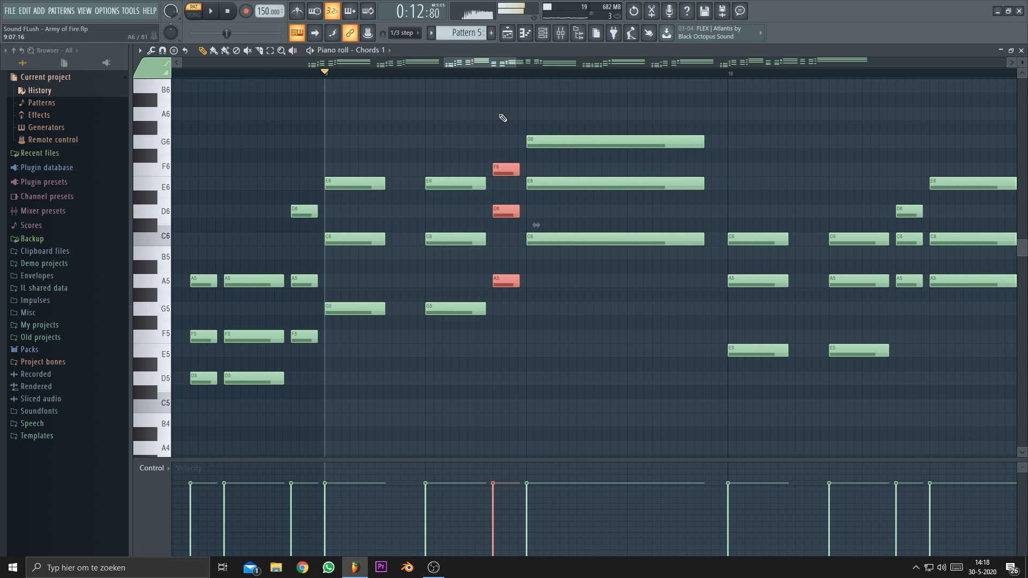
alt+right_click(509, 111)
alt+right_click(552, 99)
Raise the bottom note of bar 9's passing chord to A#5 and audition it with the neighbouring chords.
ctrl+click(504, 254)
scroll(505, 256, up, 2)
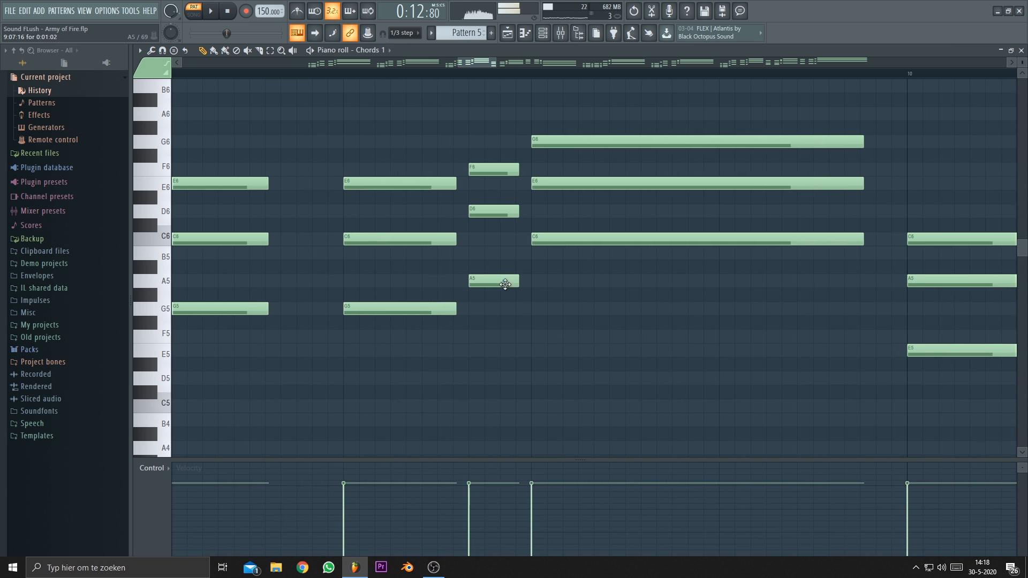
drag(505, 281, 504, 267)
alt+right_click(416, 145)
alt+right_click(491, 127)
alt+right_click(569, 100)
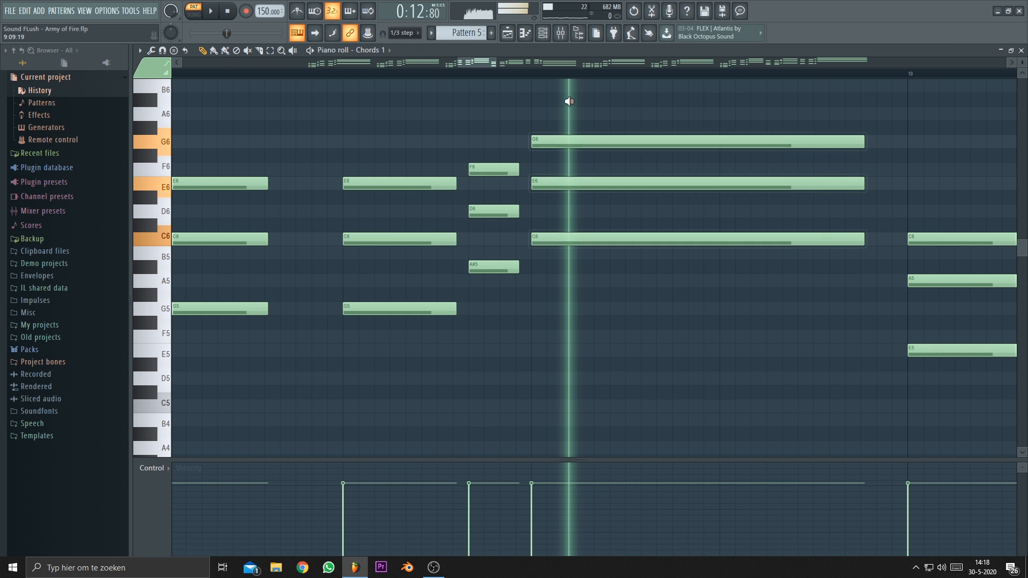
Play bar 9 from its second chord to check the revised passing chord in context.
click(327, 76)
key(space)
scroll(351, 118, down, 4)
drag(547, 174, 429, 154)
scroll(581, 174, up, 3)
drag(581, 174, 476, 169)
key(space)
Remove the C6 and A5 notes from the short passing chord in bar 10, keeping its D6 top note.
right_click(473, 188)
scroll(460, 241, up, 2)
key(ctrl+z)
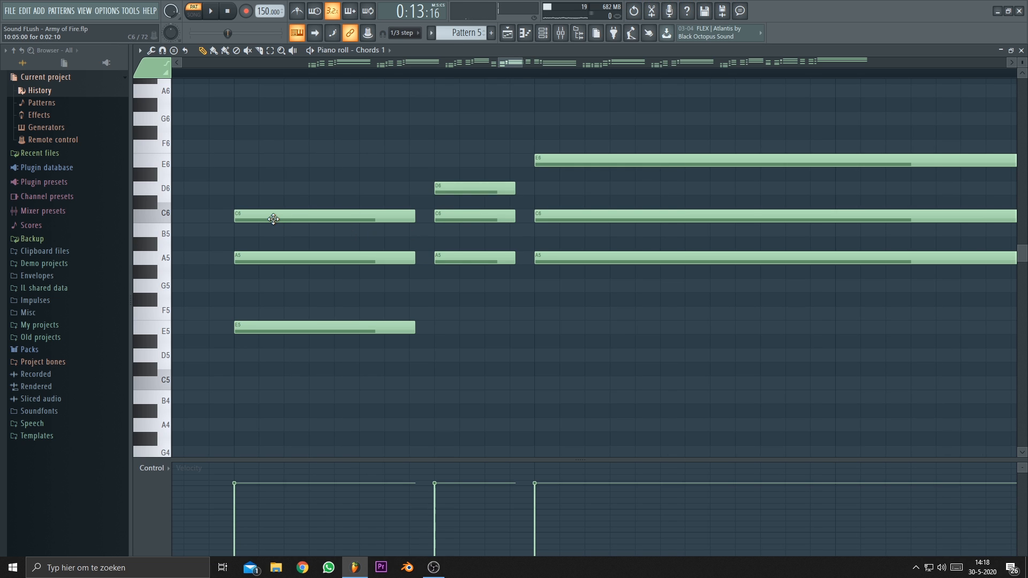
alt+right_click(287, 177)
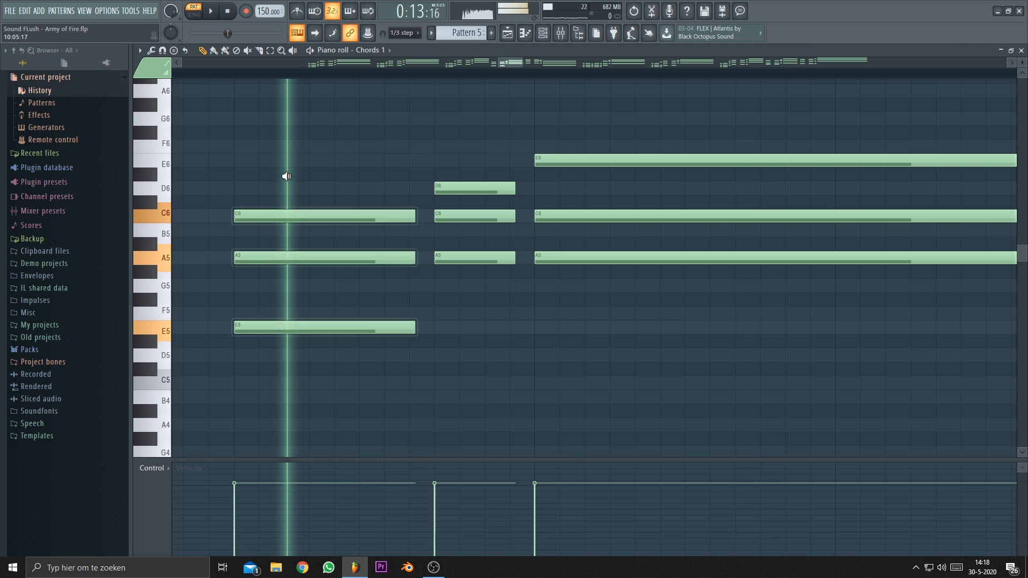
key(ctrl+z)
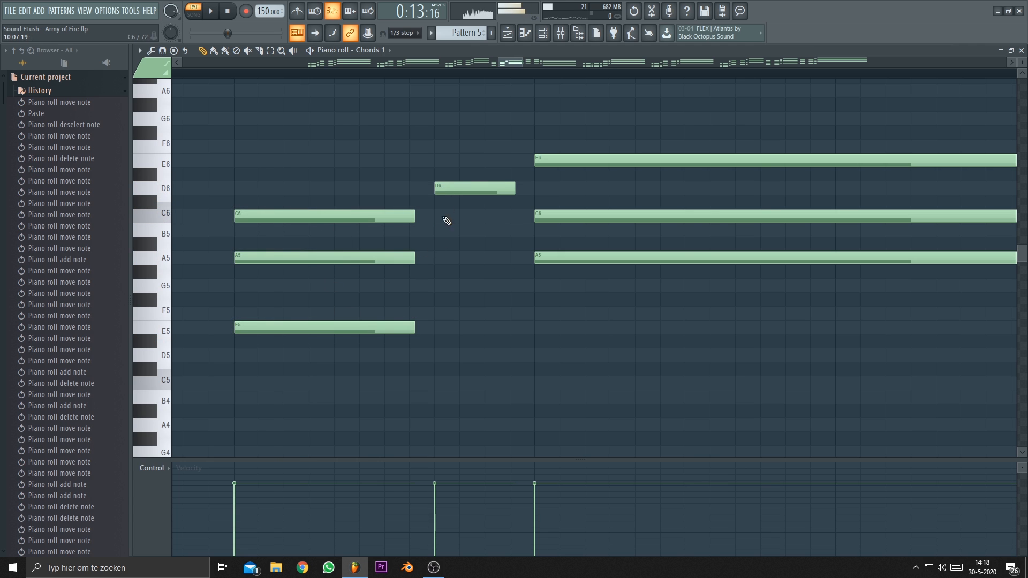
Add A#5 and G5 beneath the D6 passing note in bar 10, dropping a trial F#5.
click(439, 243)
click(437, 299)
right_click(474, 303)
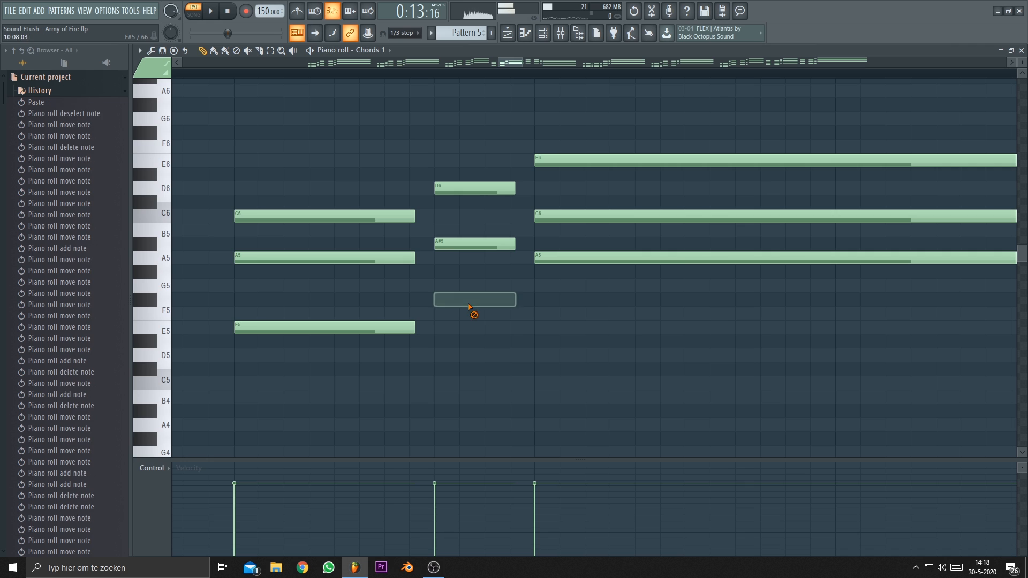
click(442, 288)
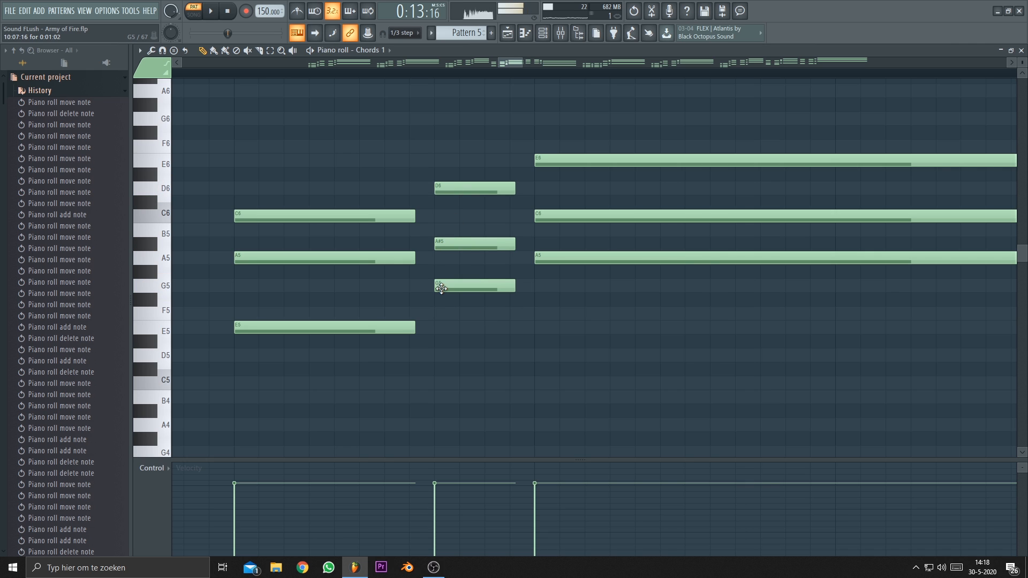
Sound the notes of bar 10's second chord and its passing chord one by one to compare them.
click(321, 212)
click(318, 256)
click(331, 329)
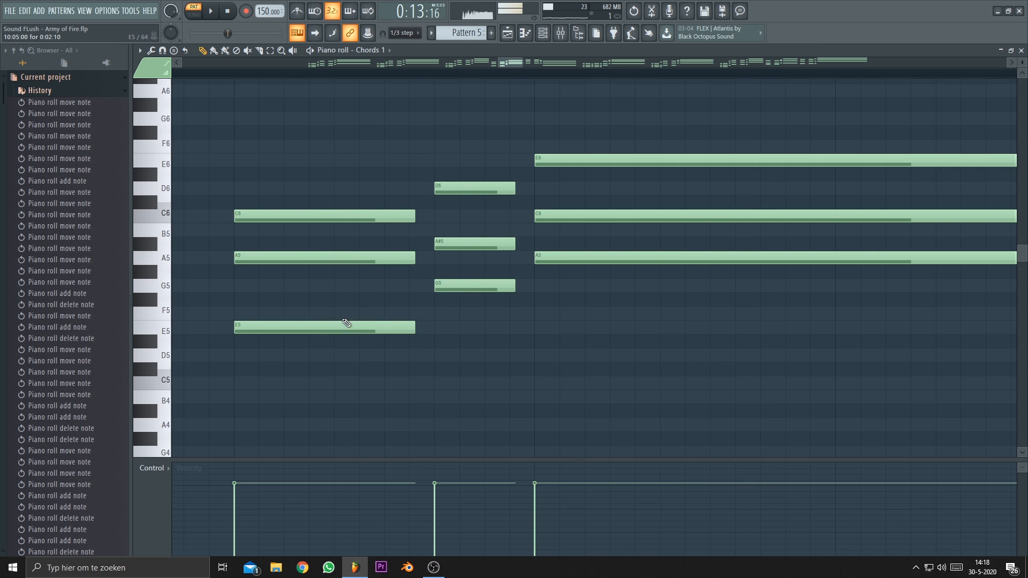
click(466, 192)
click(457, 248)
click(459, 281)
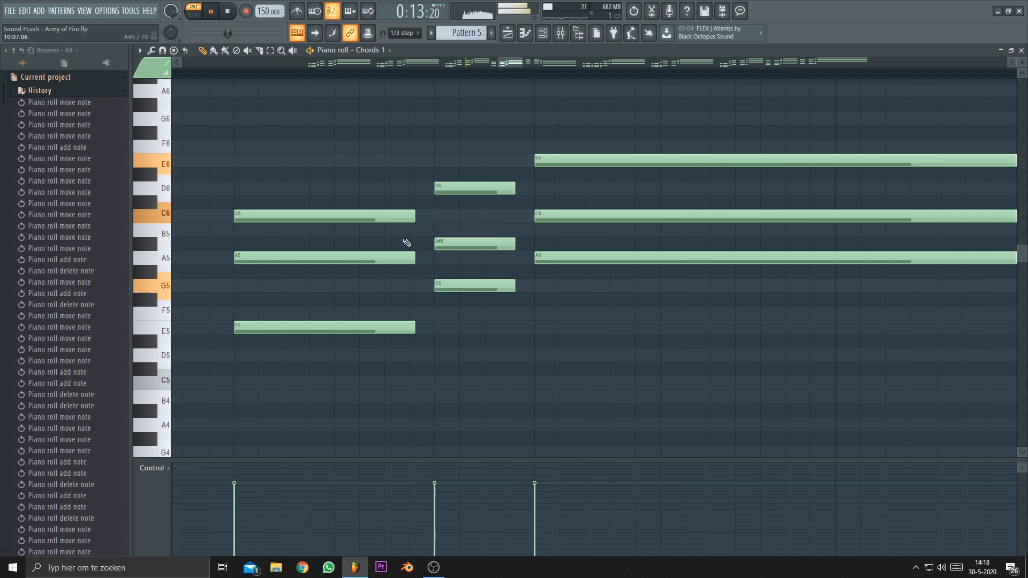
Try F5 as the bottom note of bar 10's passing chord and play from the start of bar 10.
drag(451, 292, 458, 321)
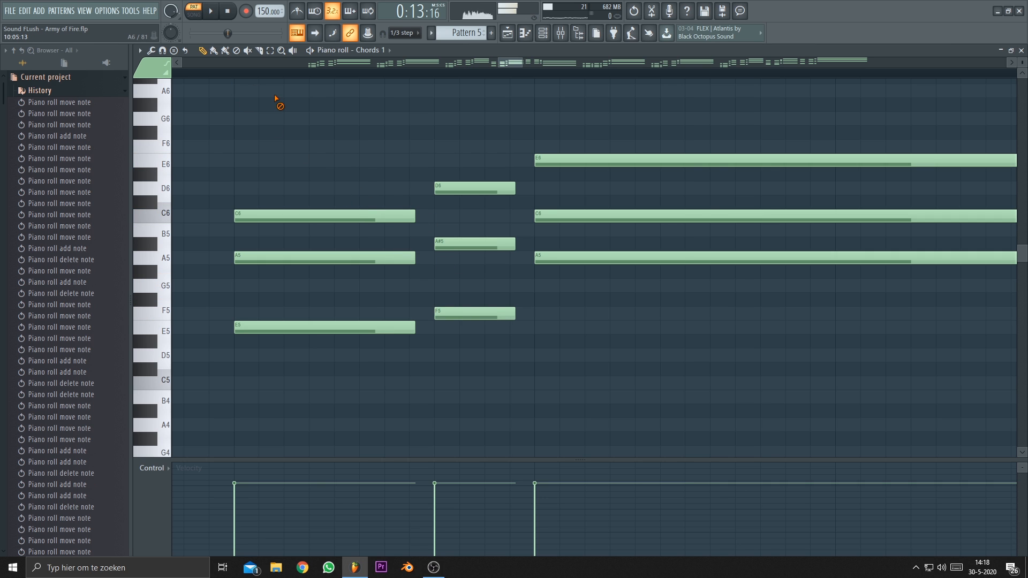
drag(302, 115, 553, 122)
scroll(484, 124, down, 1)
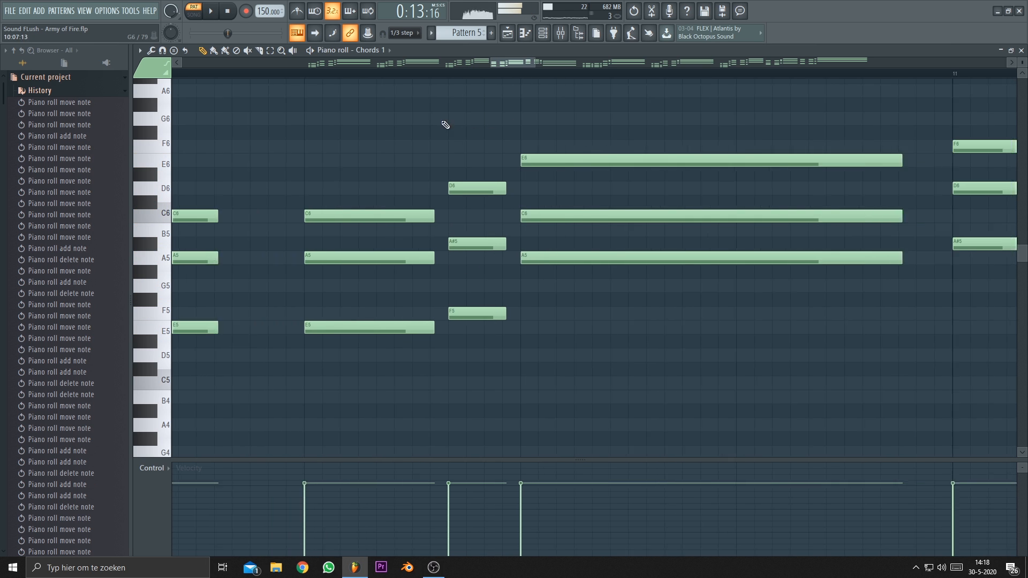
click(192, 74)
key(space)
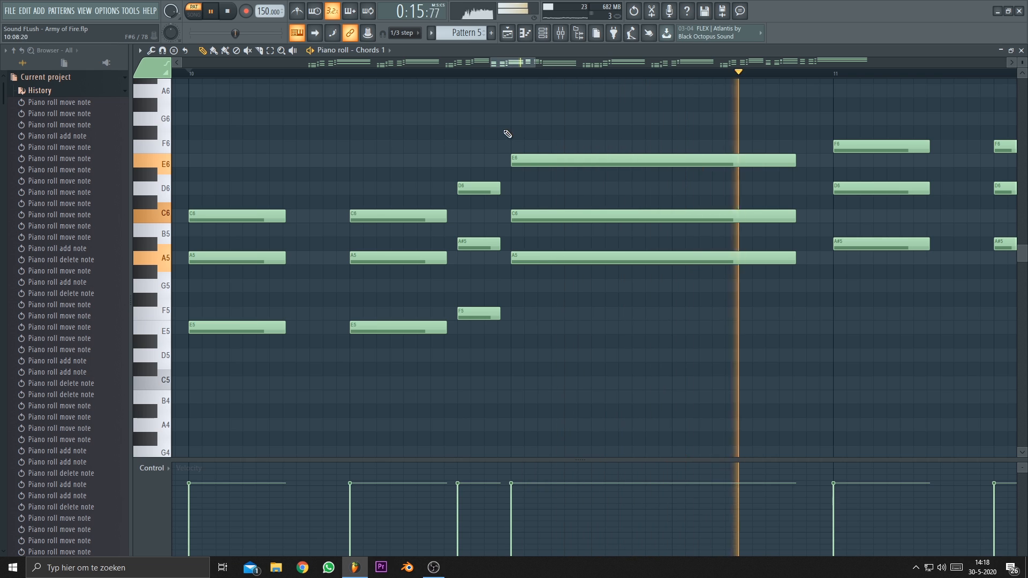
scroll(503, 138, up, 1)
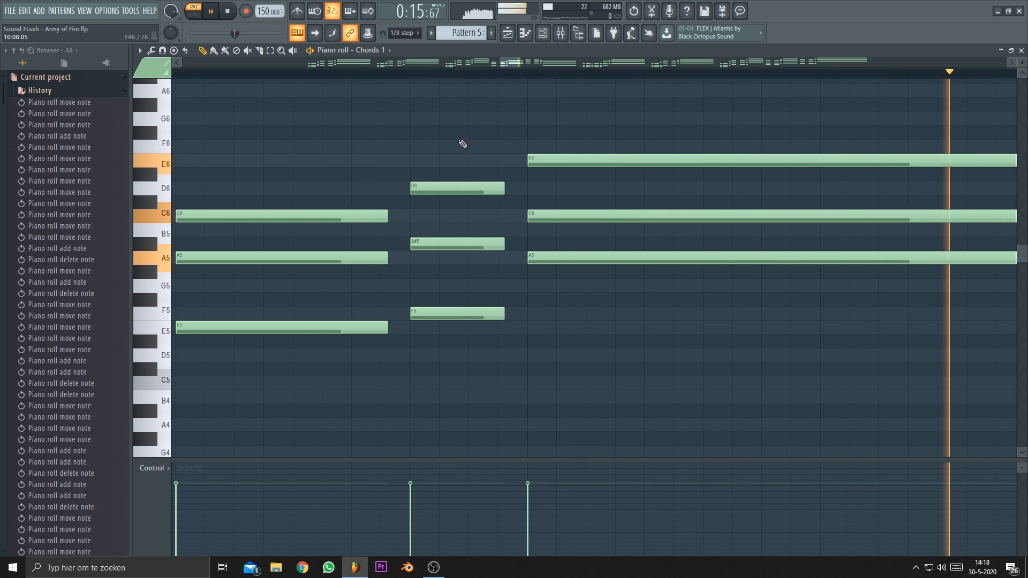
key(space)
Move the bottom note of bar 10's passing chord back up to G5 and play the result.
drag(465, 309, 455, 285)
key(space)
key(space)
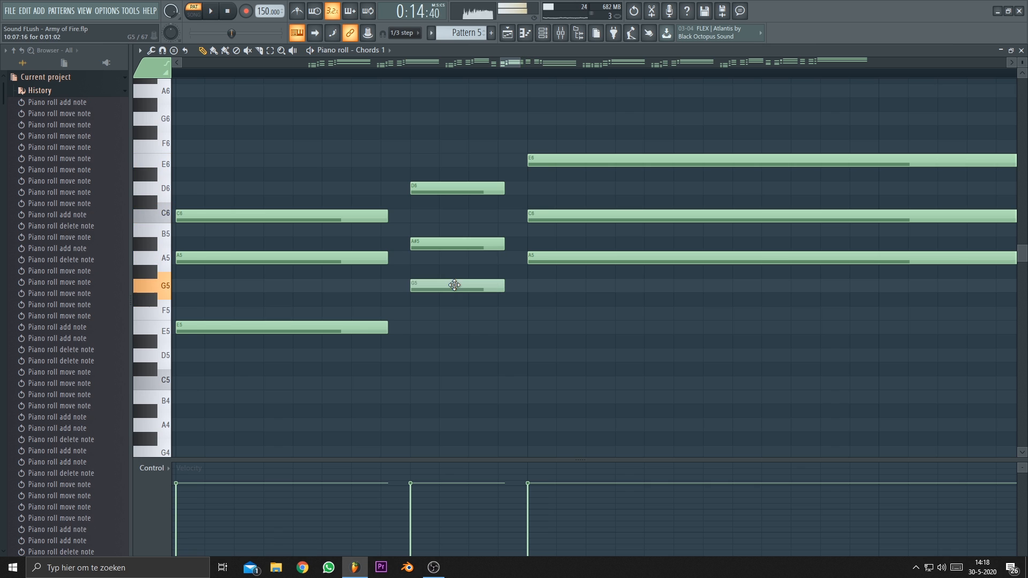
scroll(482, 321, down, 1)
key(space)
Remove D6 and A#5 from bar 11's passing chord, keeping E6, and sound the notes of the chord before it.
scroll(479, 323, down, 2)
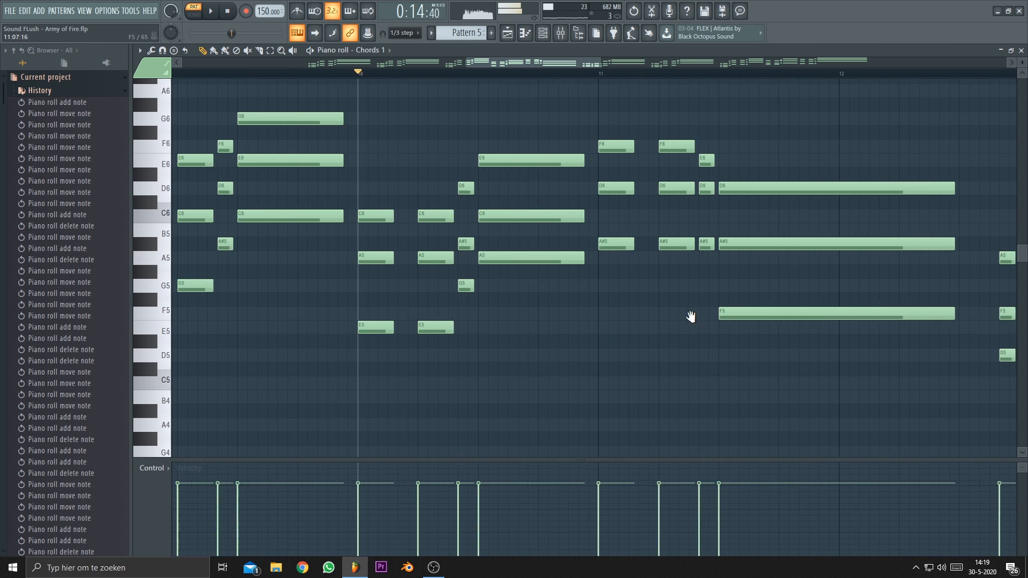
scroll(445, 152, up, 2)
scroll(444, 150, up, 1)
key(space)
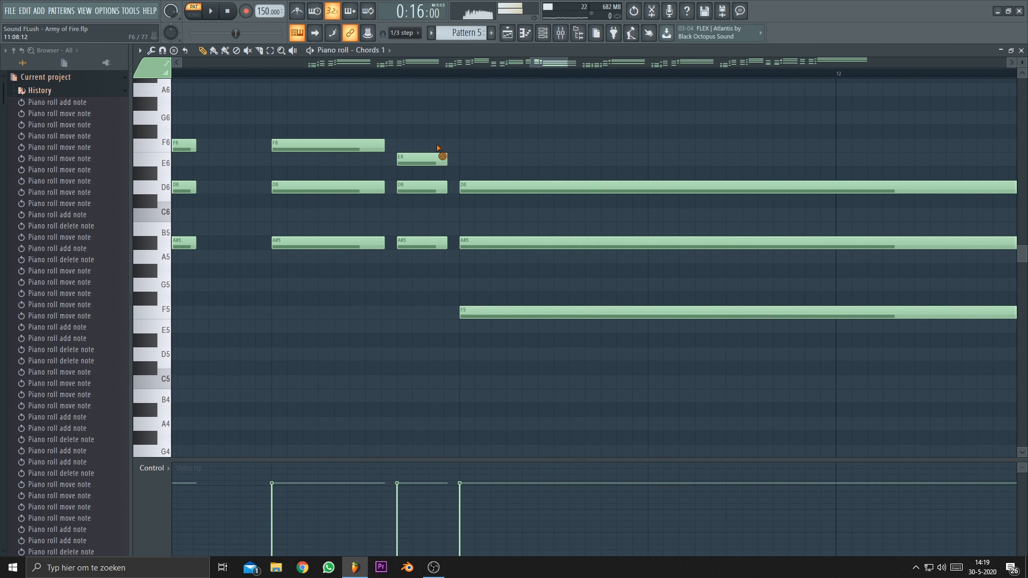
right_click(441, 156)
click(369, 144)
click(355, 185)
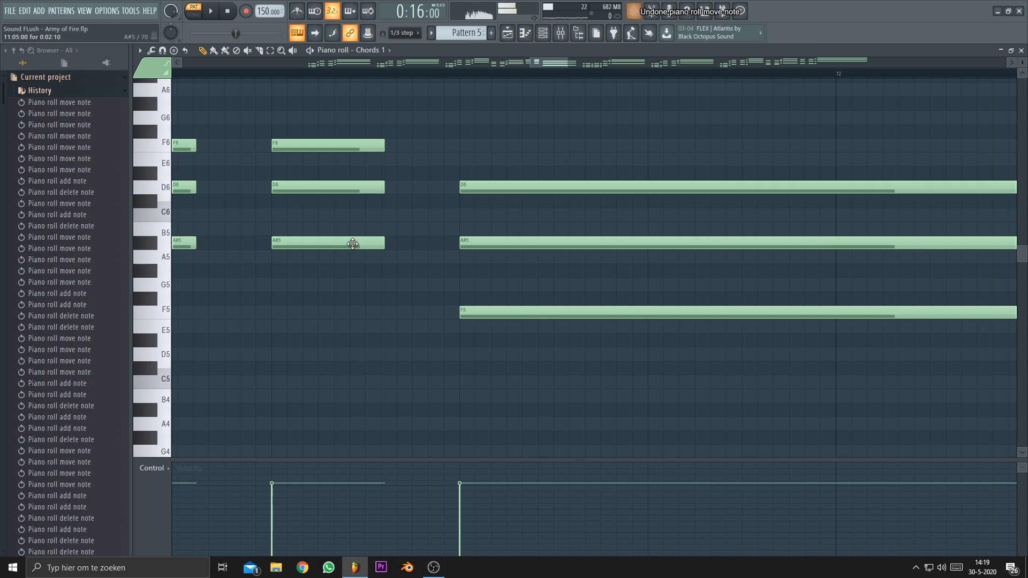
key(ctrl+alt+z)
right_click(401, 187)
right_click(397, 244)
click(347, 149)
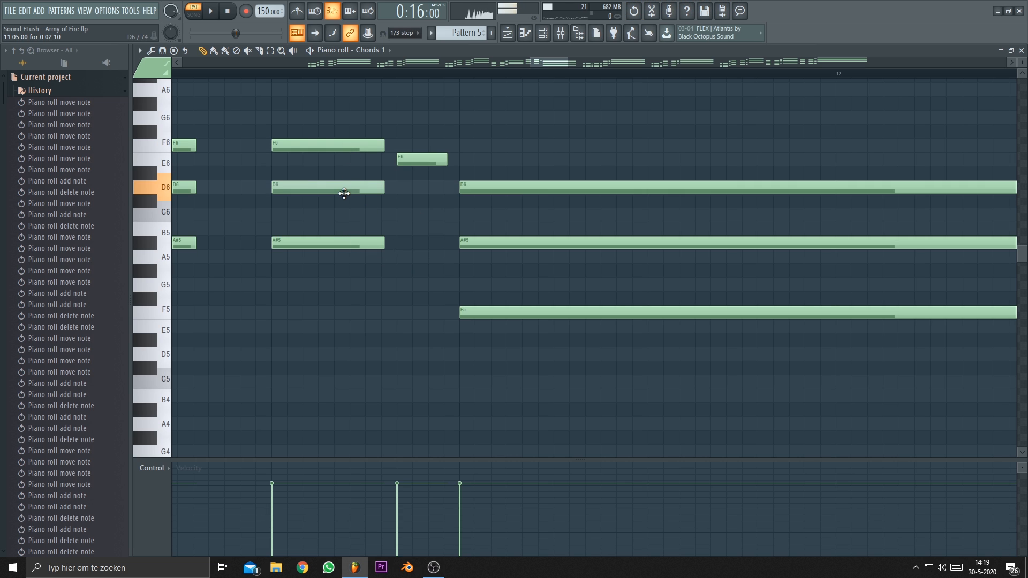
click(342, 242)
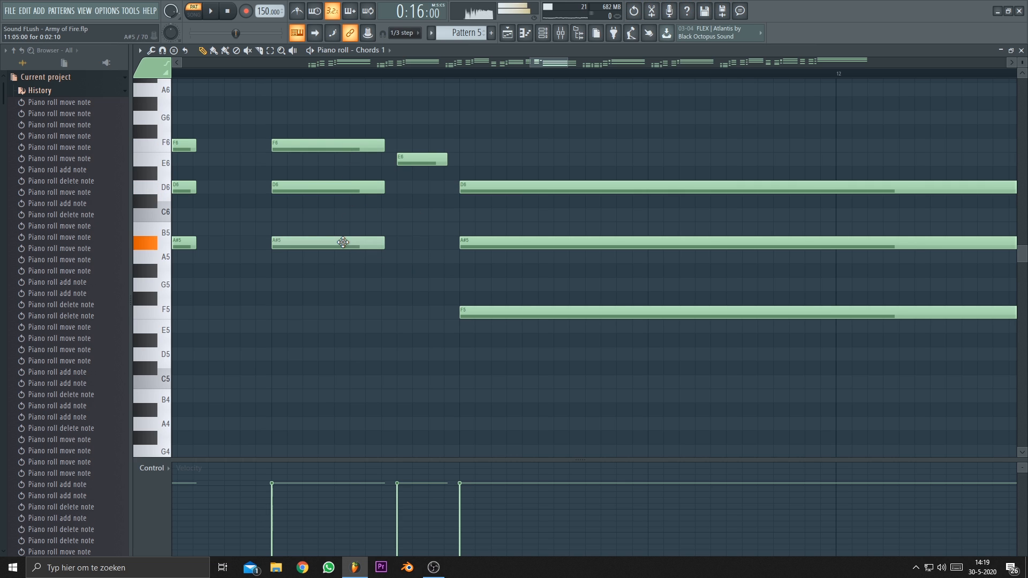
Add C6 and G5 below E6 in bar 11's passing chord and play the result from bar 11.
click(403, 215)
click(414, 271)
mouse_move(418, 274)
mouse_down()
mouse_move(417, 256)
mouse_move(422, 292)
mouse_up()
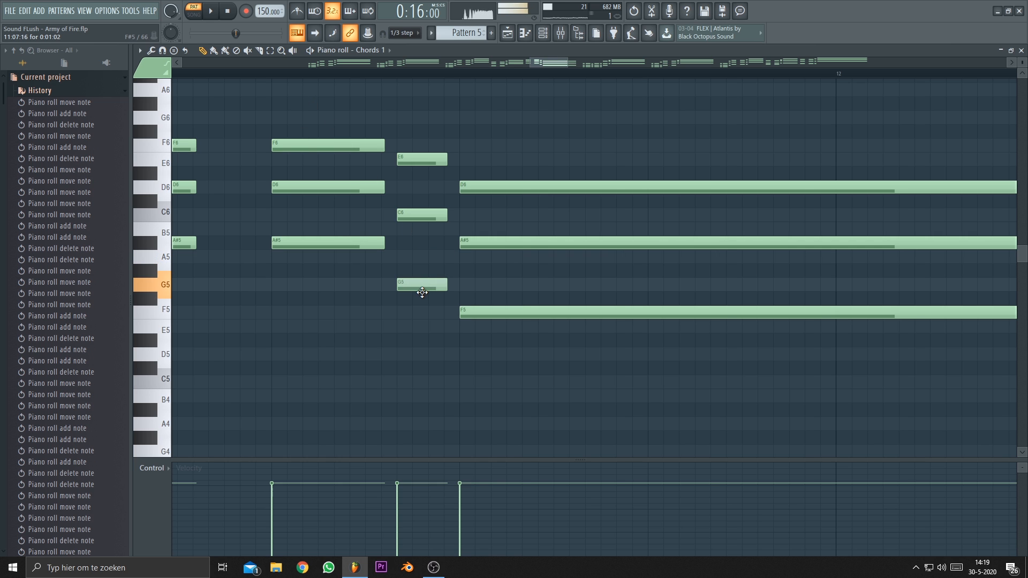
alt+right_click(403, 116)
alt+right_click(488, 115)
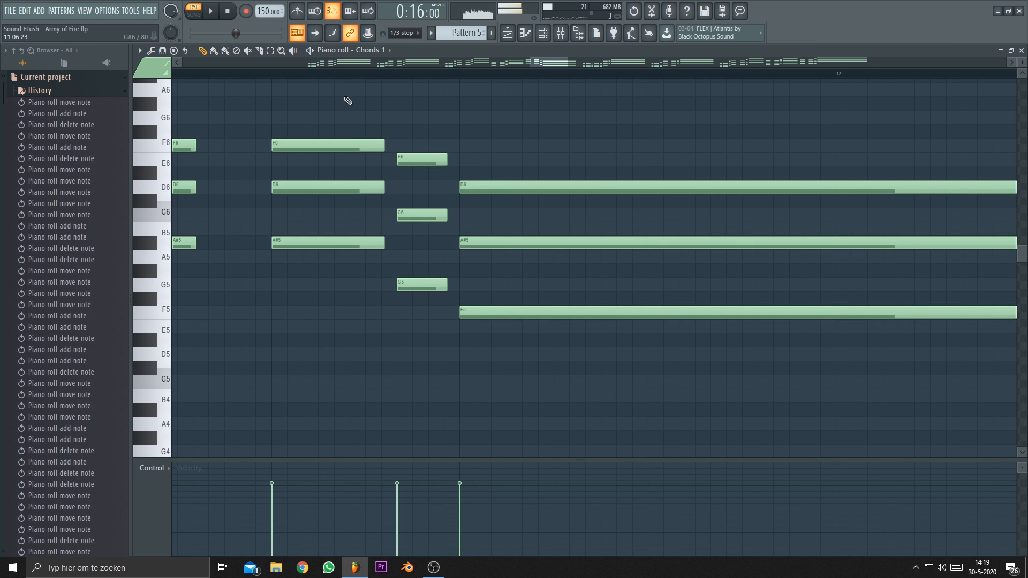
click(213, 73)
key(space)
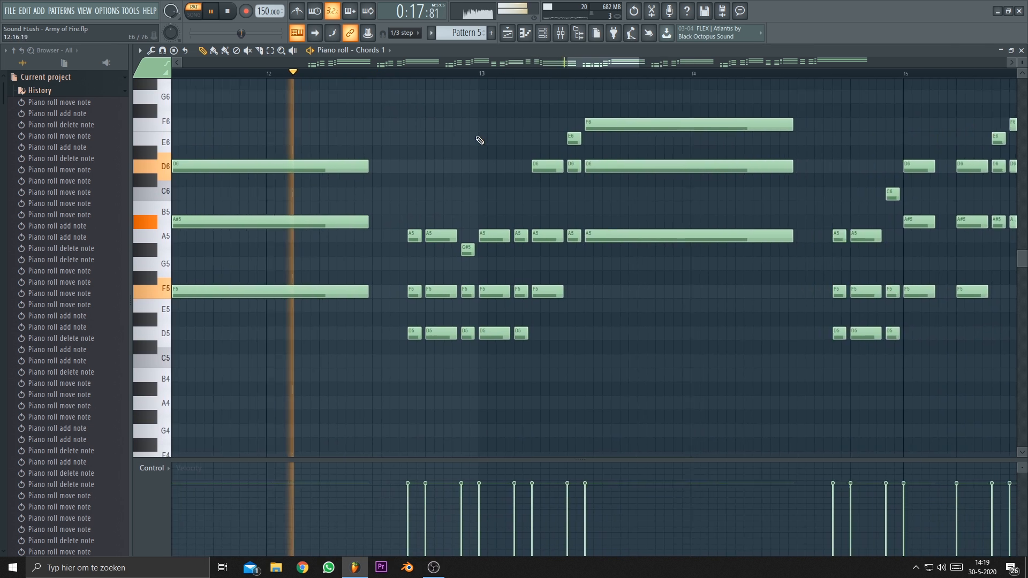
key(space)
Replace F5 and D5 in the passing chord at the end of bar 12 with E5 and C5, keeping G#5, and play the result.
right_click(483, 249)
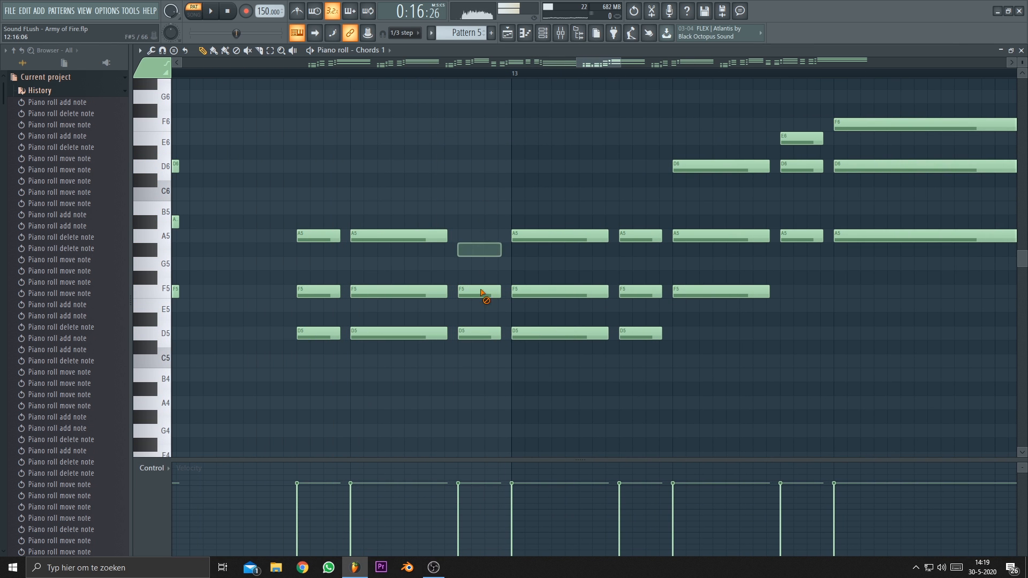
key(ctrl+z)
scroll(485, 315, up, 3)
right_click(477, 292)
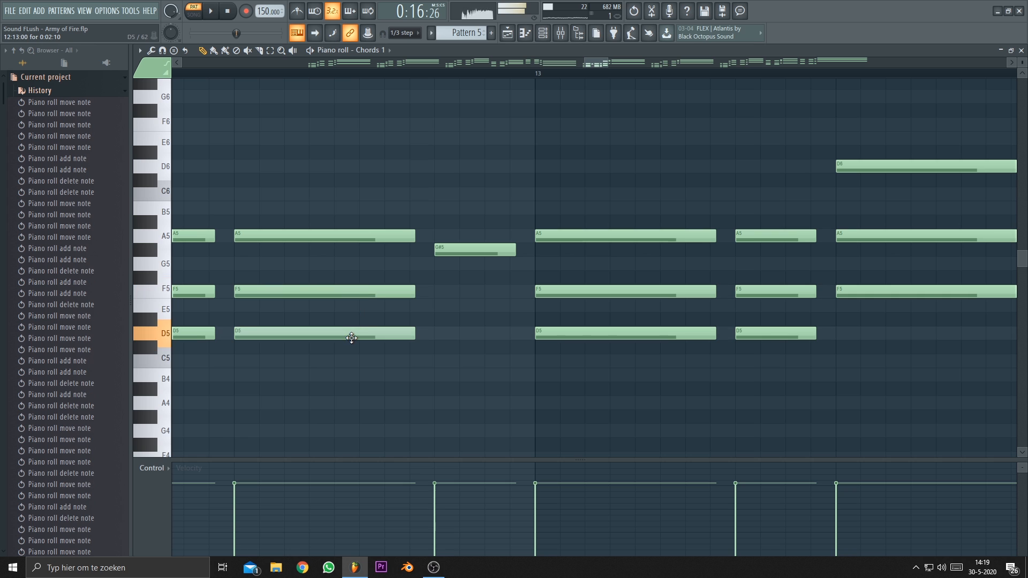
click(462, 245)
click(438, 308)
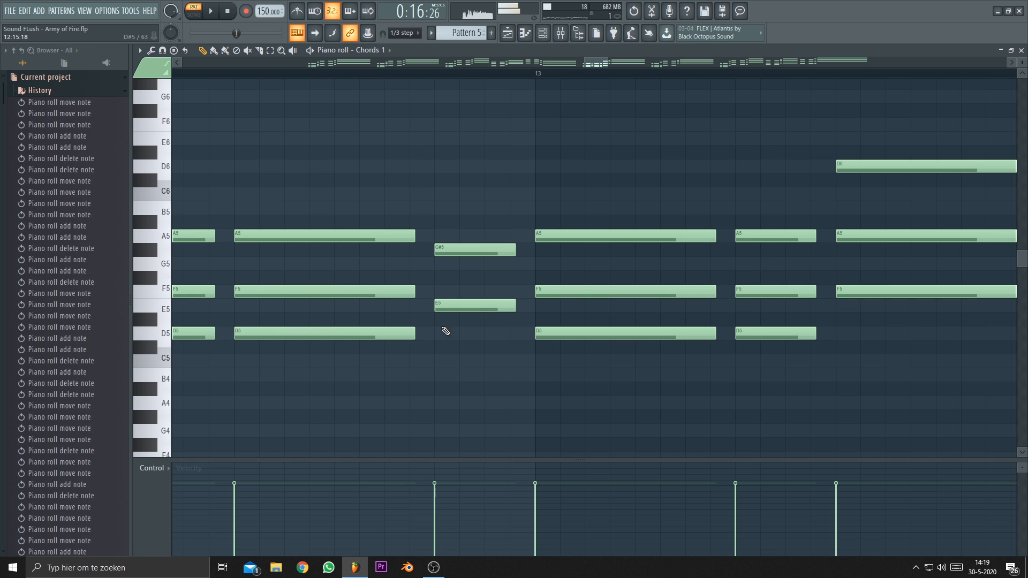
click(438, 358)
scroll(379, 251, down, 3)
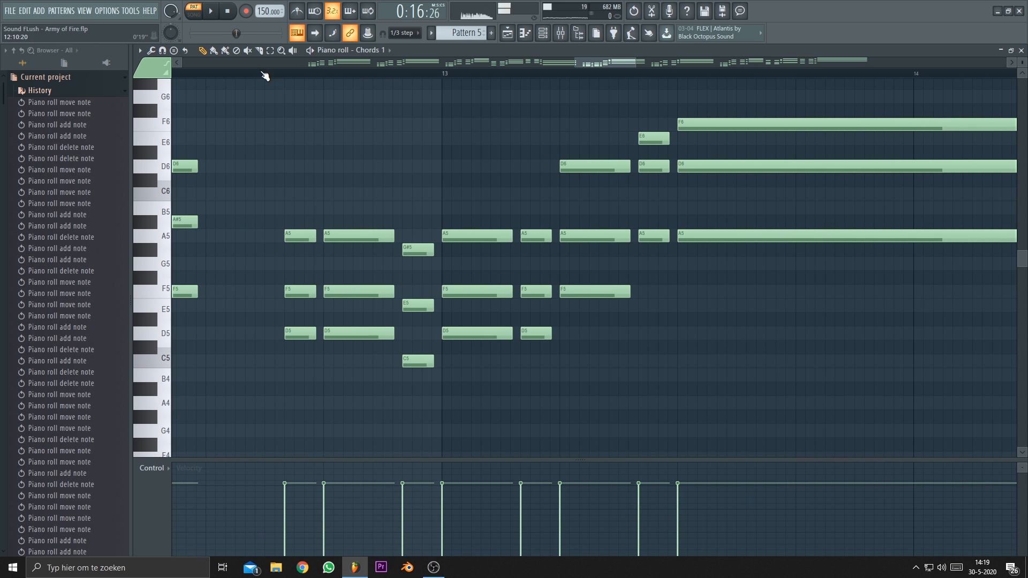
click(264, 73)
key(space)
key(space)
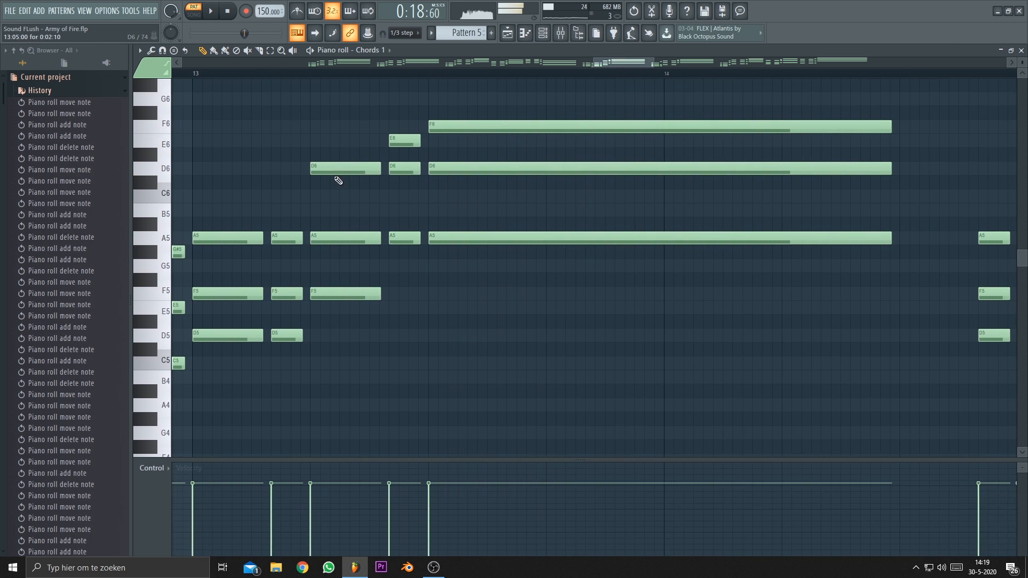
Try F5 and D5 as the lower notes of bar 12's passing chord, and undo the changes.
scroll(349, 188, left, 3)
scroll(358, 197, up, 3)
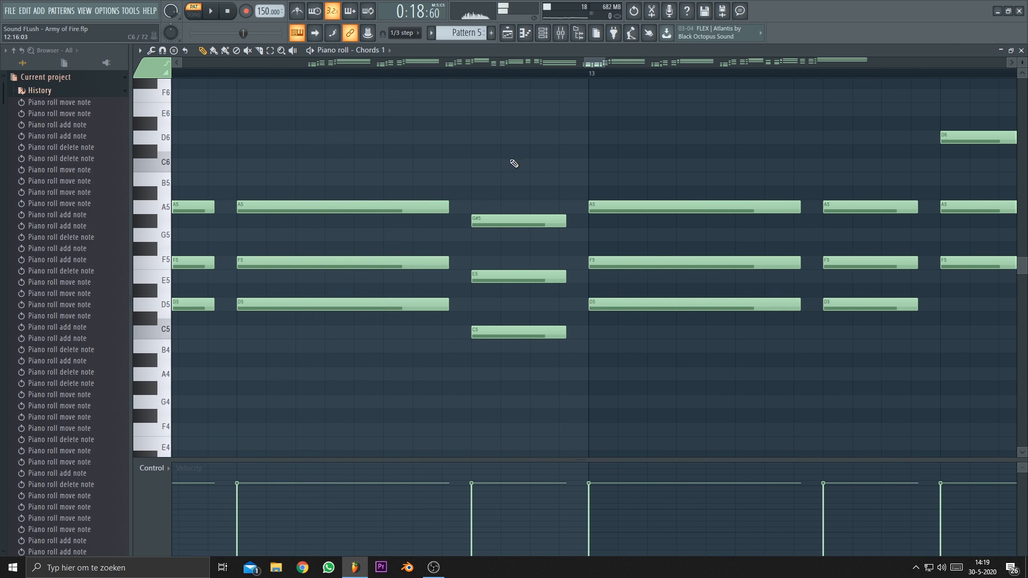
scroll(508, 332, down, 2)
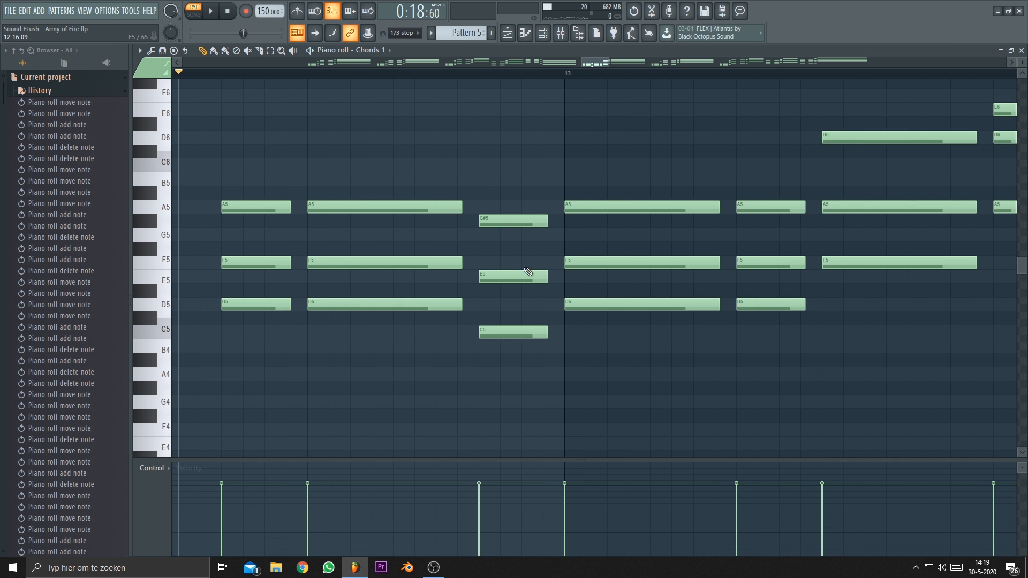
scroll(525, 268, up, 2)
drag(493, 274, 492, 263)
drag(490, 321, 489, 292)
right_click(489, 292)
right_click(485, 332)
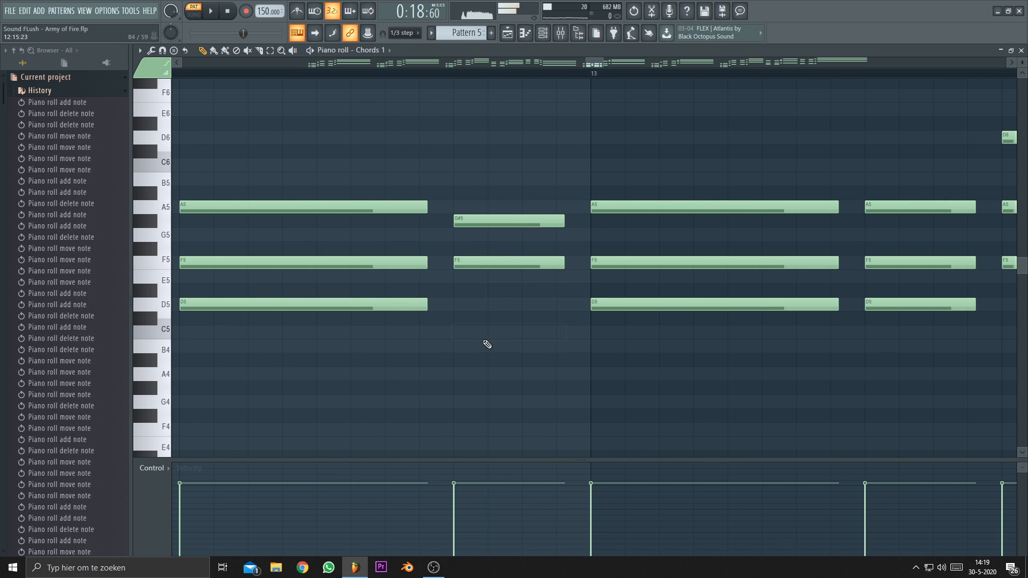
key(ctrl+z)
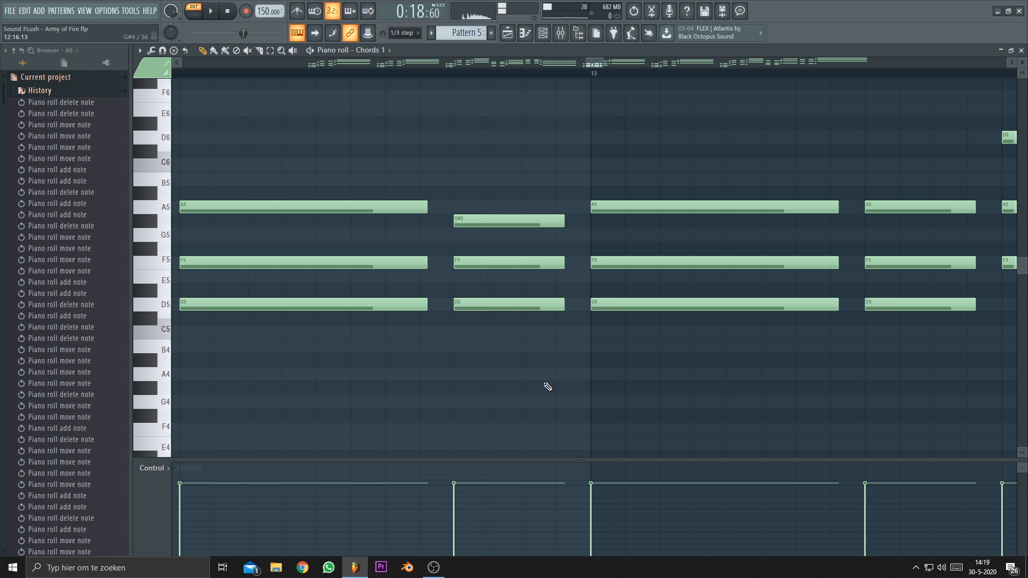
key(ctrl+z)
key(ctrl+z)
key(ctrl+z)
key(ctrl+z)
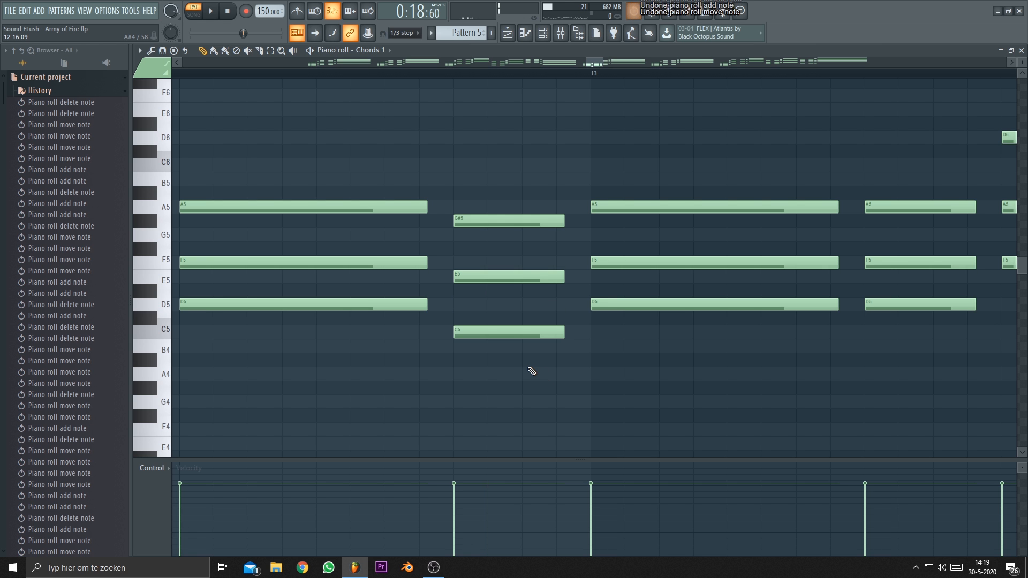
Play from the end of bar 12 into bar 13 to check the passing chord by ear.
scroll(530, 370, down, 2)
key(space)
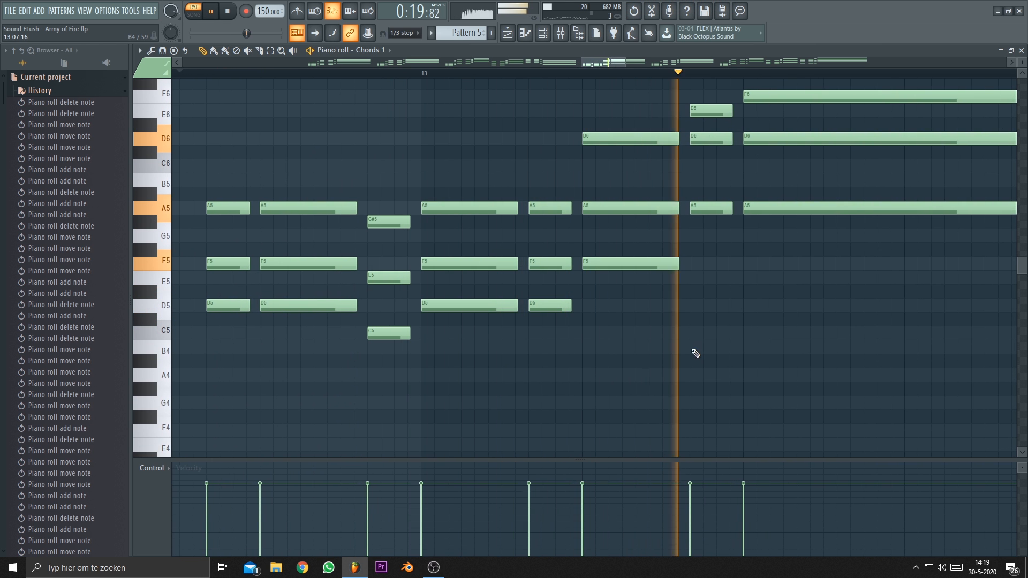
scroll(564, 356, down, 1)
key(space)
Lower D6 to C6 and A5 to G5 in bar 13's passing chord and play the result through to bar 15.
scroll(564, 305, up, 2)
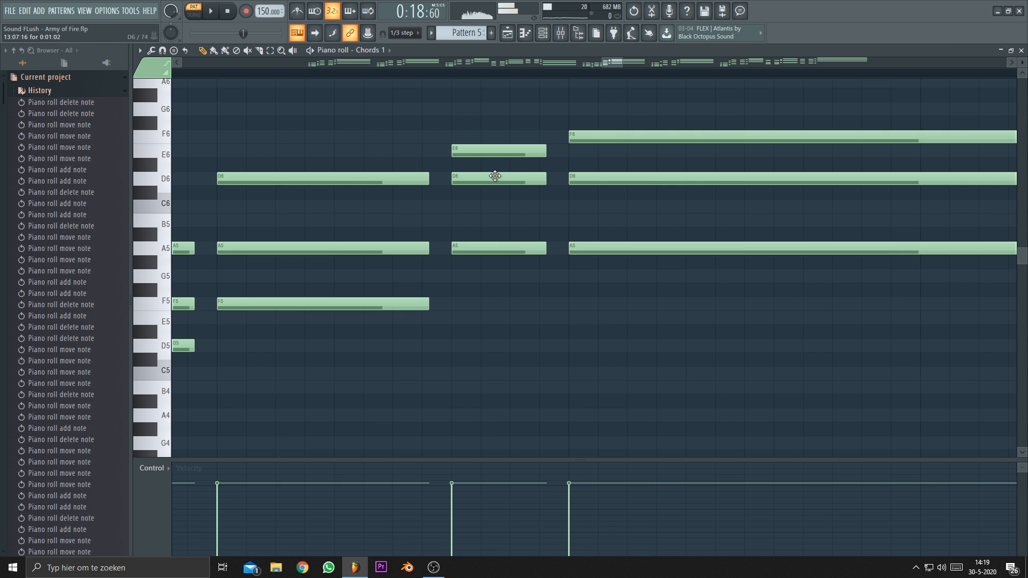
drag(490, 181, 487, 207)
drag(471, 249, 471, 278)
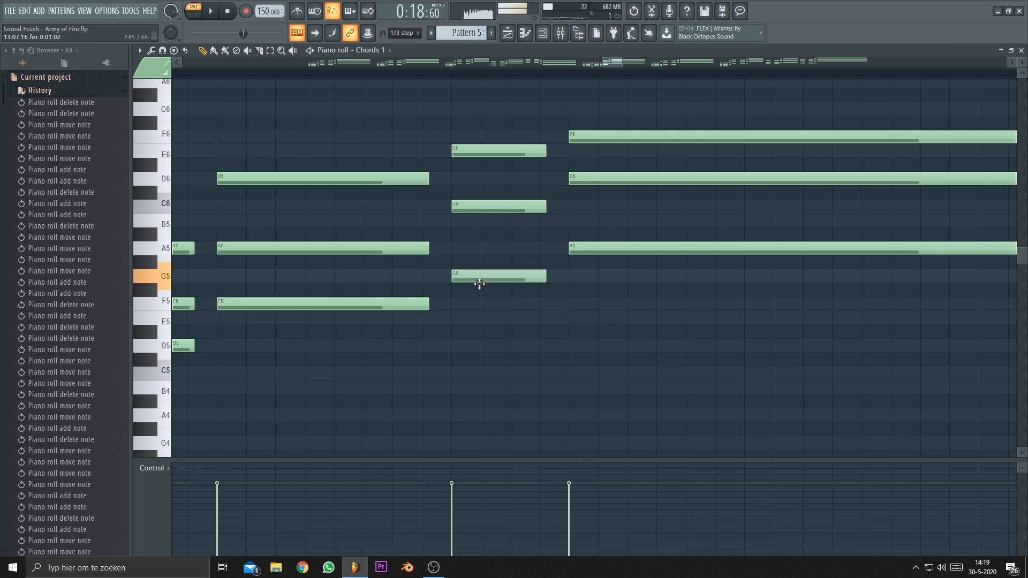
key(space)
scroll(523, 322, down, 2)
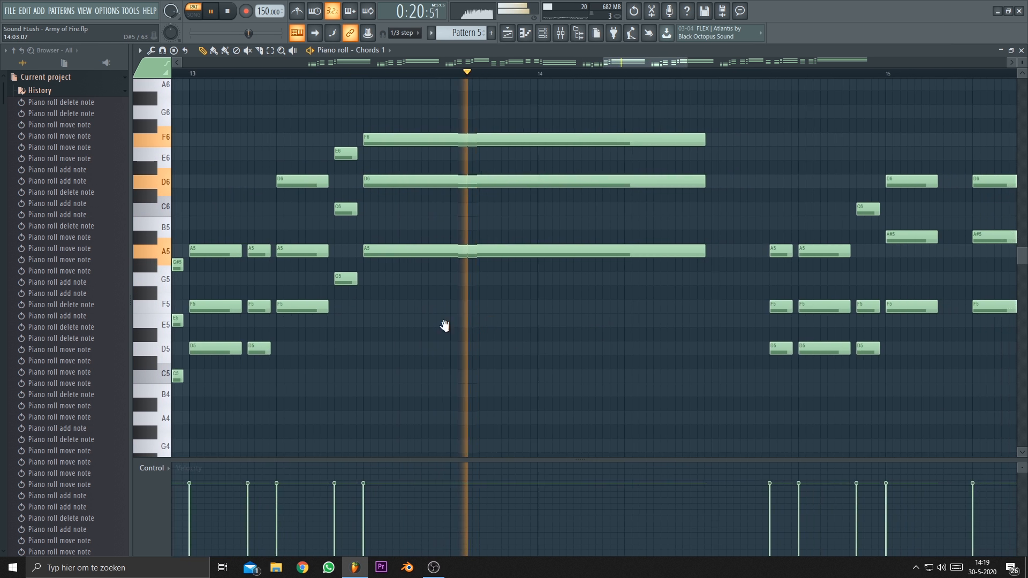
scroll(635, 364, up, 2)
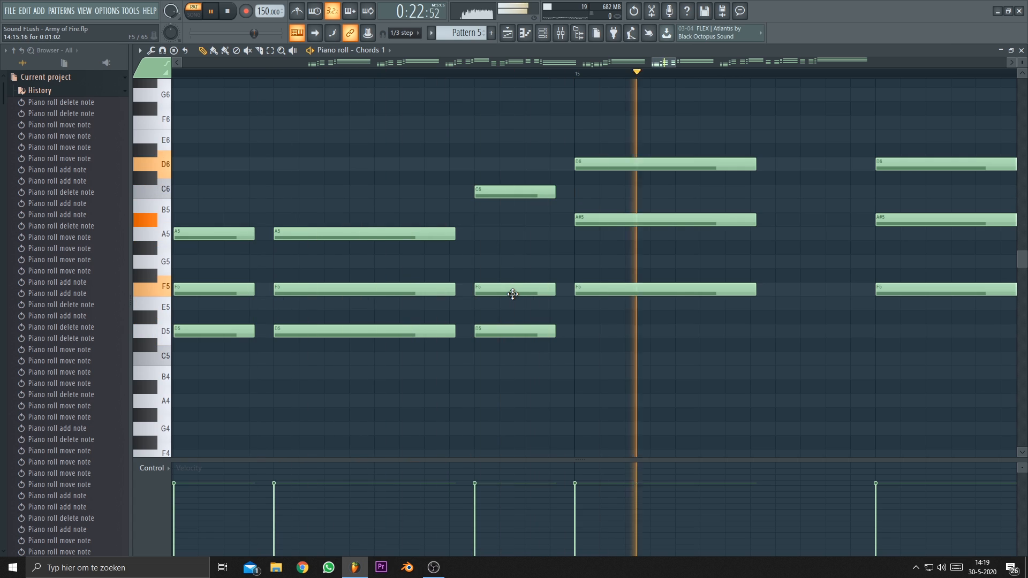
key(space)
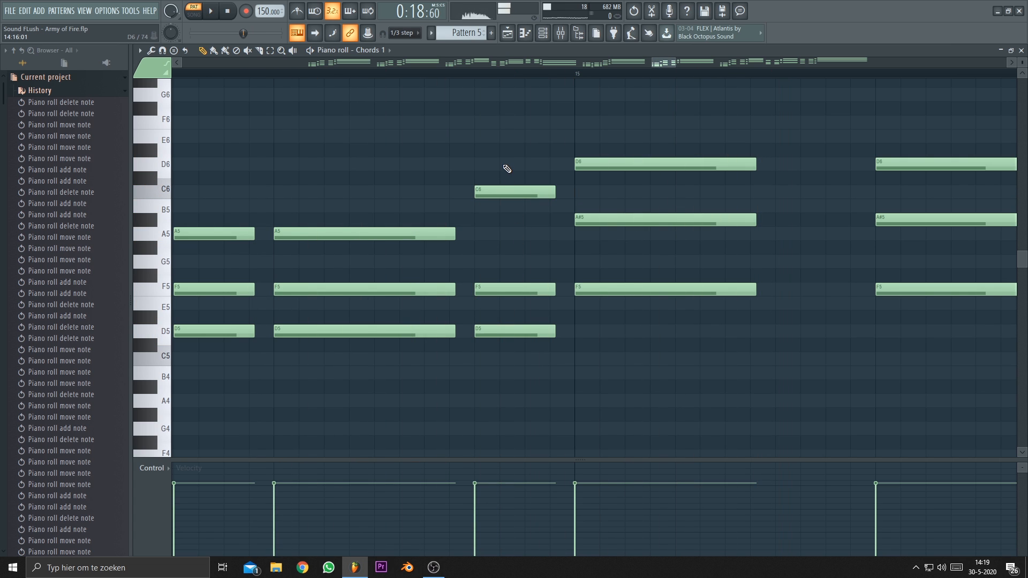
Remove F5 and D5 from bar 14's passing chord, keeping C6, and sound the notes of the chord before it.
right_click(515, 289)
right_click(516, 331)
click(413, 248)
right_click(417, 249)
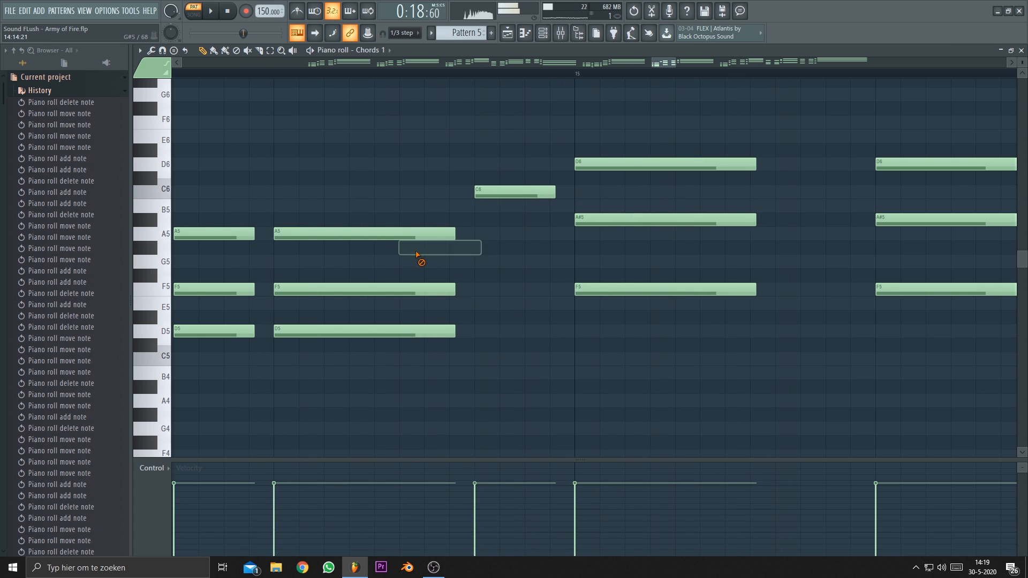
click(394, 232)
click(391, 289)
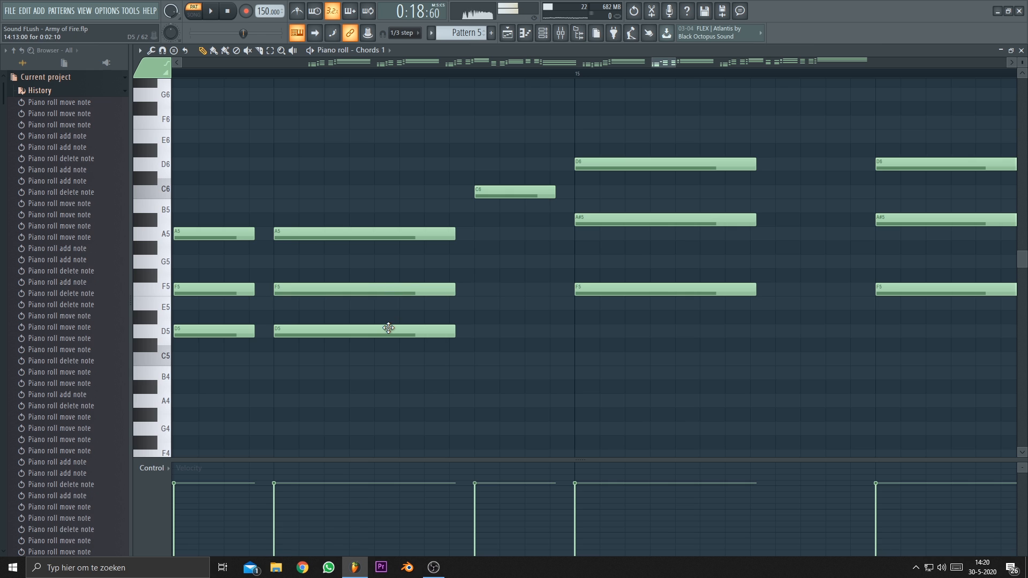
click(391, 330)
Add G5 and E5 below C6 in bar 14's passing chord and play the passage.
click(482, 262)
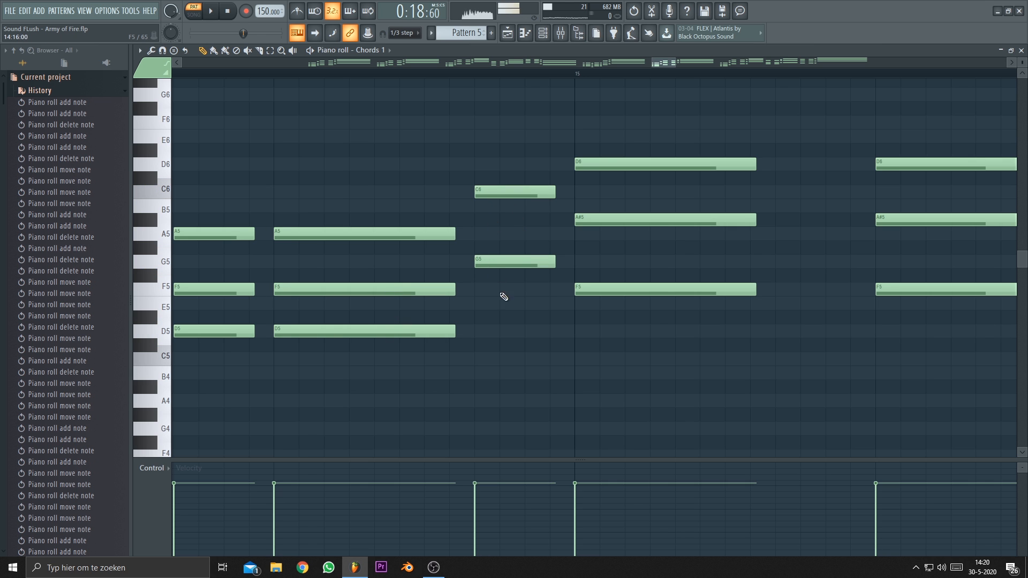
click(478, 317)
right_click(501, 320)
click(476, 307)
key(space)
scroll(522, 367, down, 4)
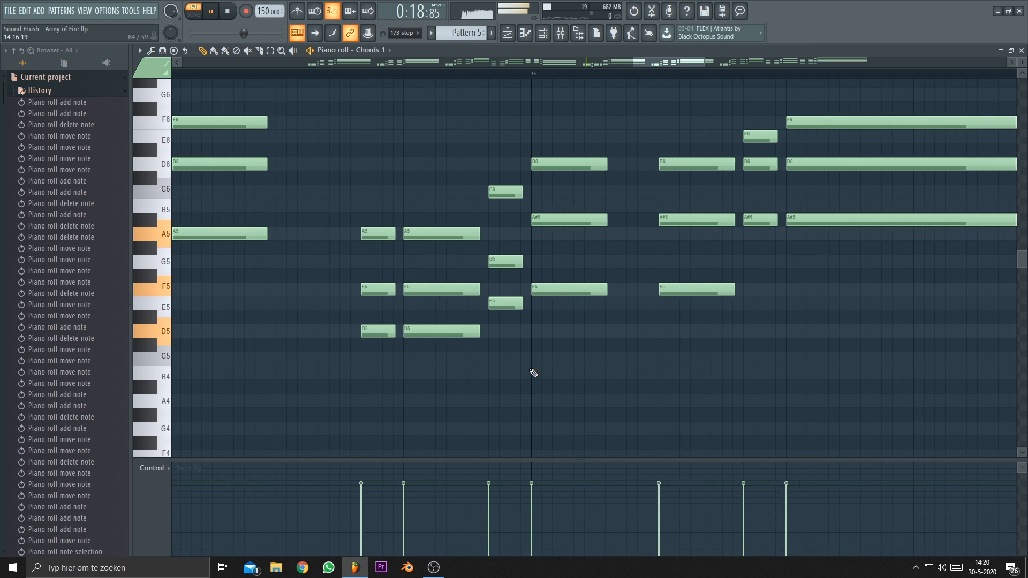
drag(532, 372, 463, 339)
scroll(481, 341, down, 2)
Lower D6 to C6 and A#5 to A5 in bar 15's passing chord and play the result from bar 15.
scroll(522, 345, up, 6)
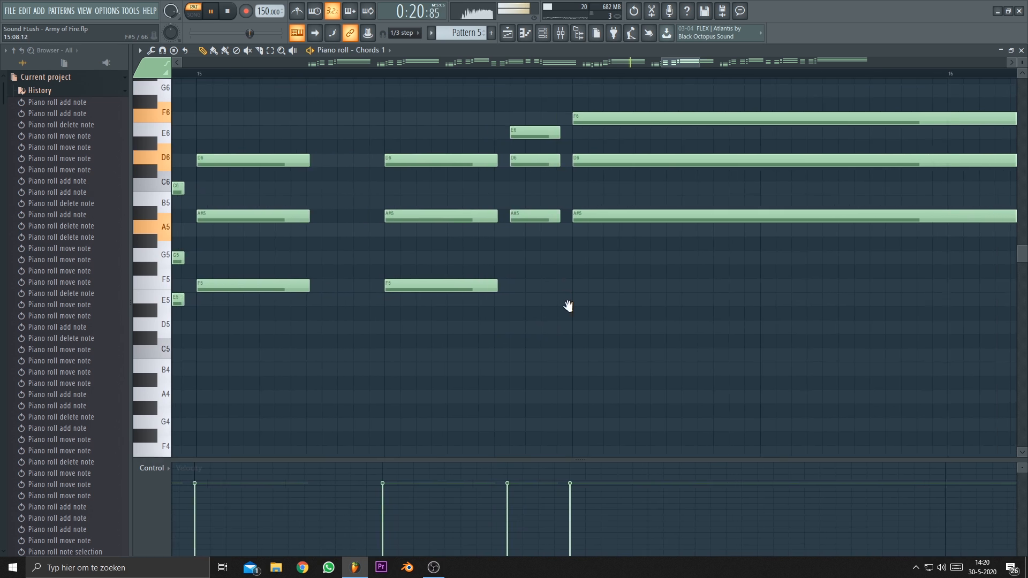
mouse_move(548, 194)
mouse_down()
mouse_move(541, 278)
mouse_move(551, 301)
mouse_move(551, 265)
mouse_up()
key(space)
click(242, 73)
key(space)
key(space)
key(space)
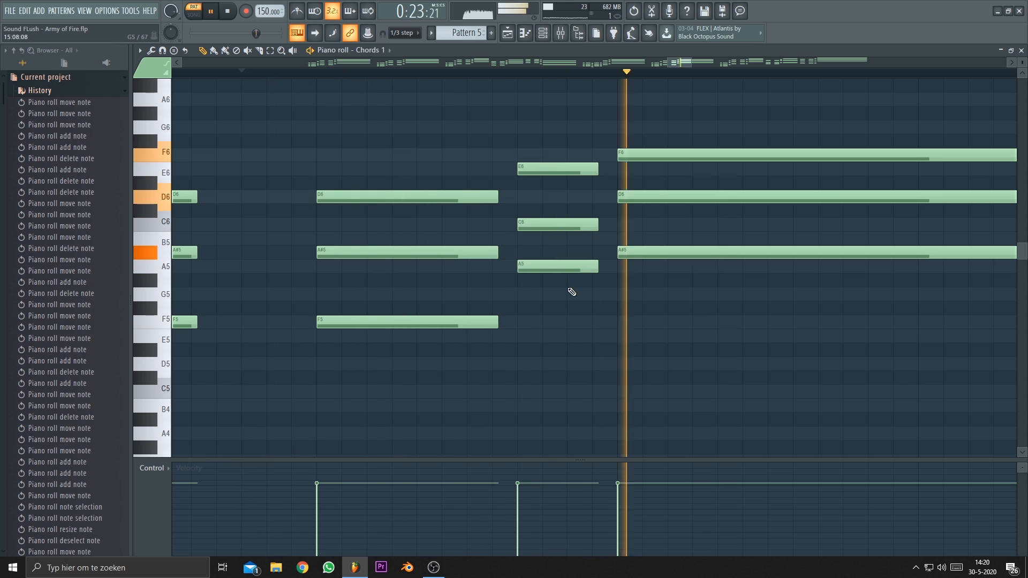
key(space)
Sound bar 15's second chord, its passing chord and the long chord in turn.
alt+right_click(392, 158)
alt+right_click(545, 125)
alt+right_click(620, 115)
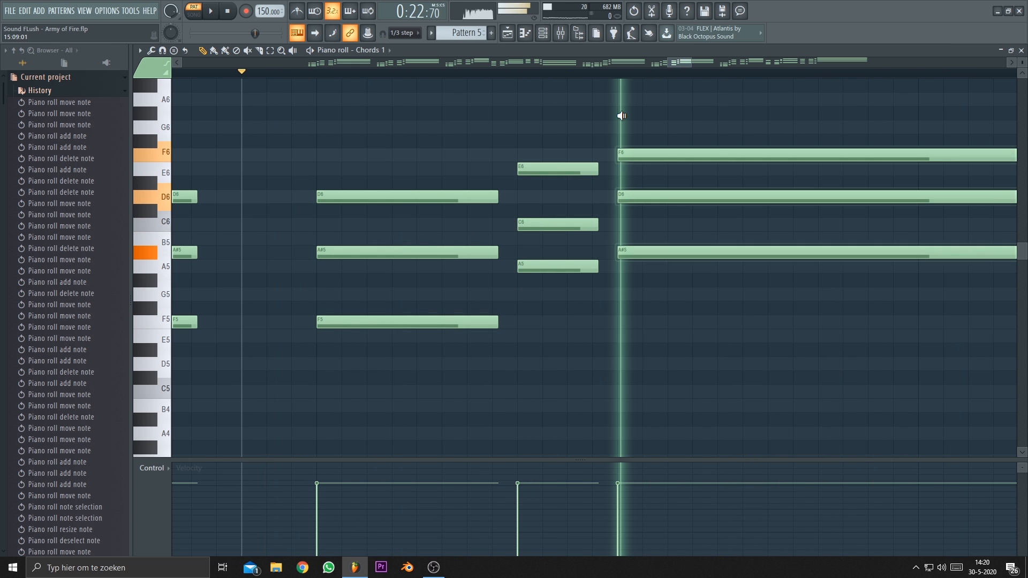
Lower the bottom note of bar 15's passing chord to G5, sound the chords around it and play the result.
drag(539, 266, 539, 294)
alt+right_click(360, 159)
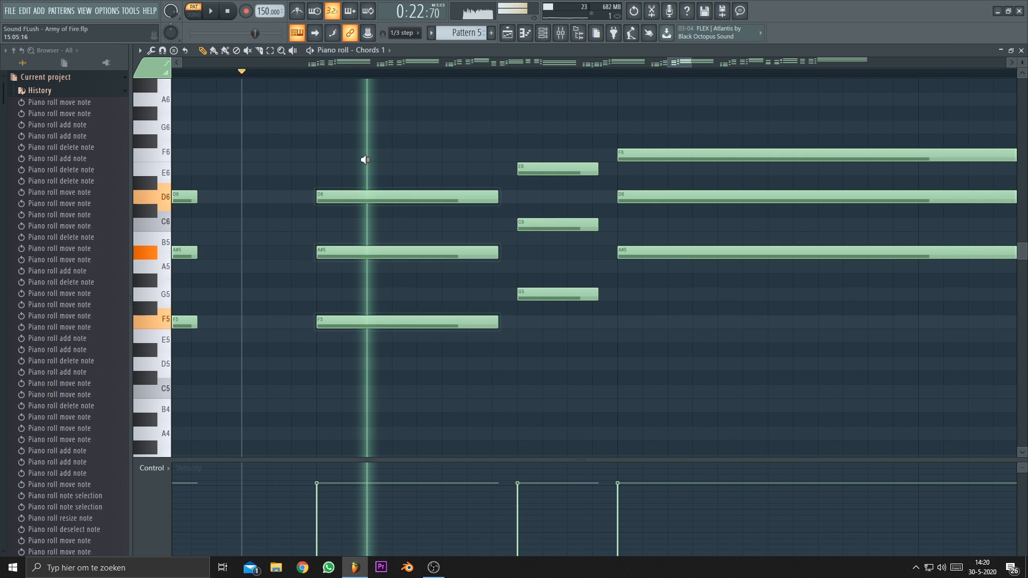
alt+right_click(534, 128)
alt+right_click(620, 119)
scroll(489, 177, down, 3)
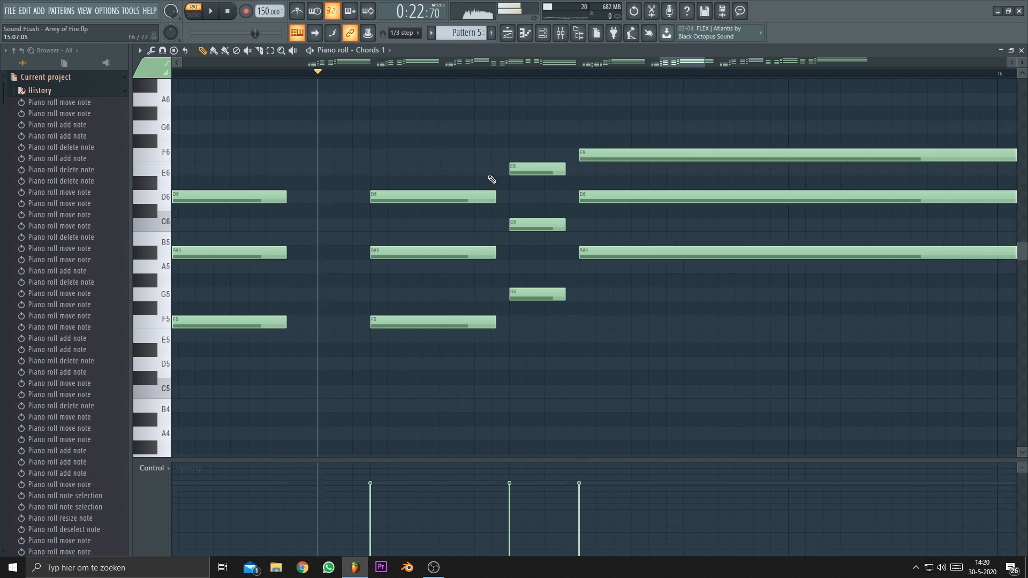
key(space)
key(space)
Try G#5 and A5 as the bottom note of bar 15's passing chord, sounding the surrounding chords.
alt+right_click(460, 141)
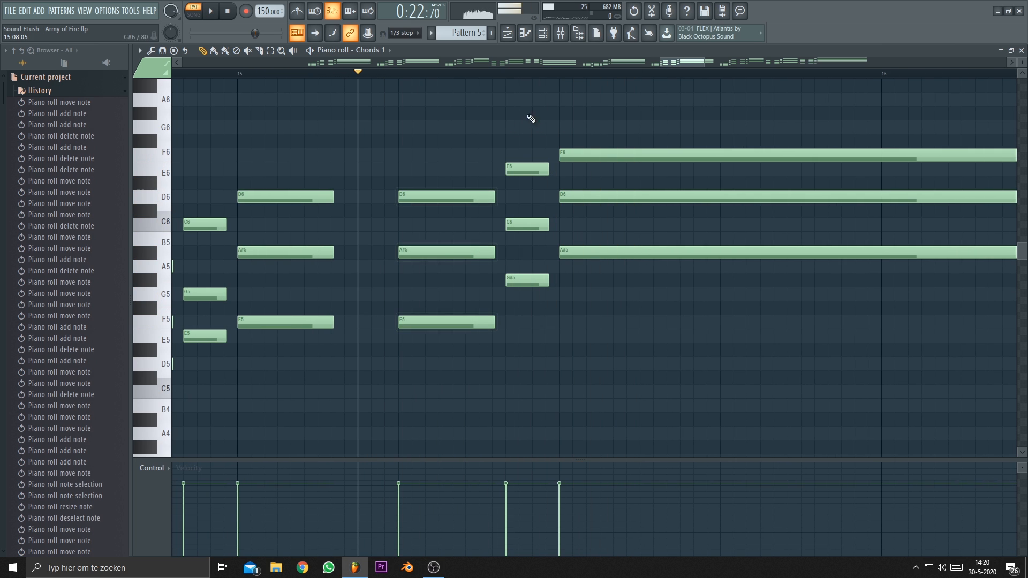
alt+right_click(592, 94)
drag(526, 281, 527, 266)
alt+right_click(544, 138)
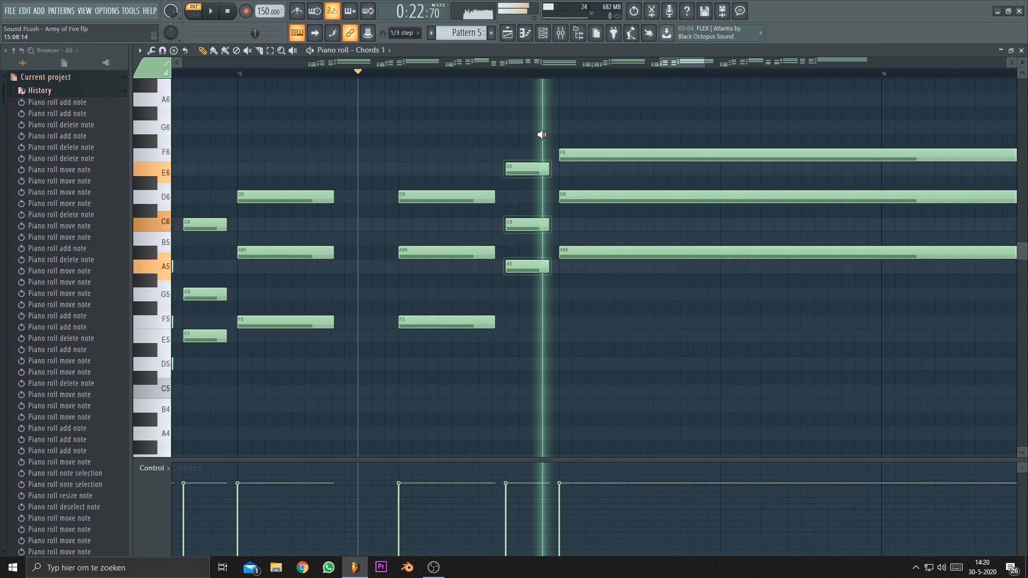
alt+right_click(594, 139)
Sound the notes of bar 15's second chord and its passing chord one by one to compare them.
click(442, 249)
click(446, 322)
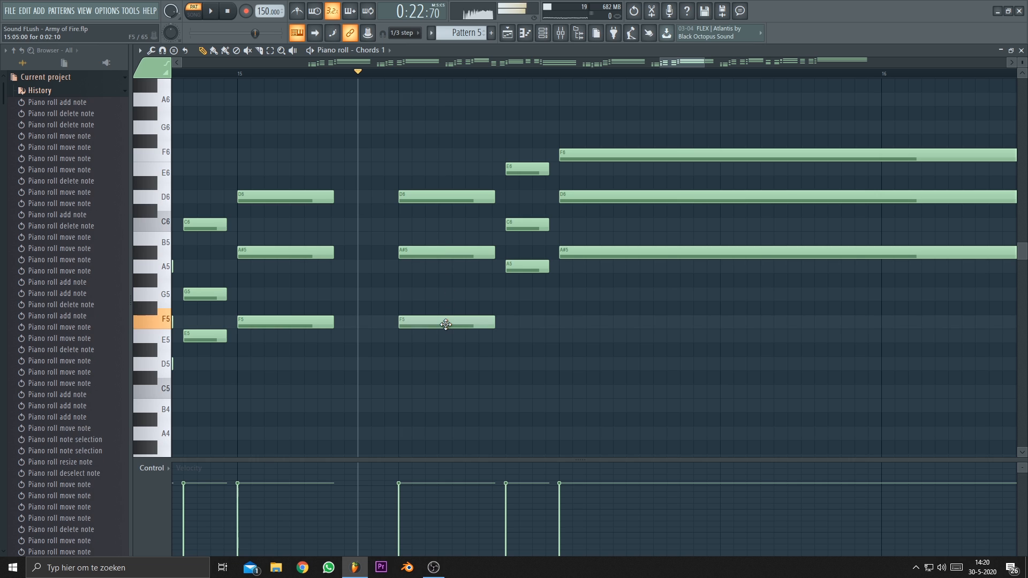
click(530, 172)
click(522, 228)
click(518, 267)
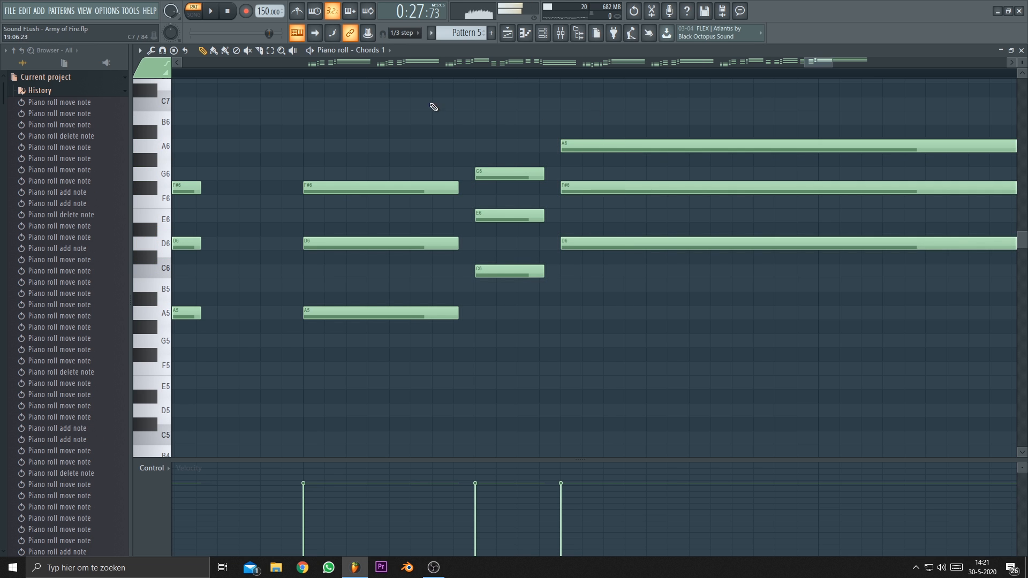
Play from bar 19 into the long closing chord and show the whole chord progression.
click(205, 75)
key(space)
scroll(442, 84, down, 5)
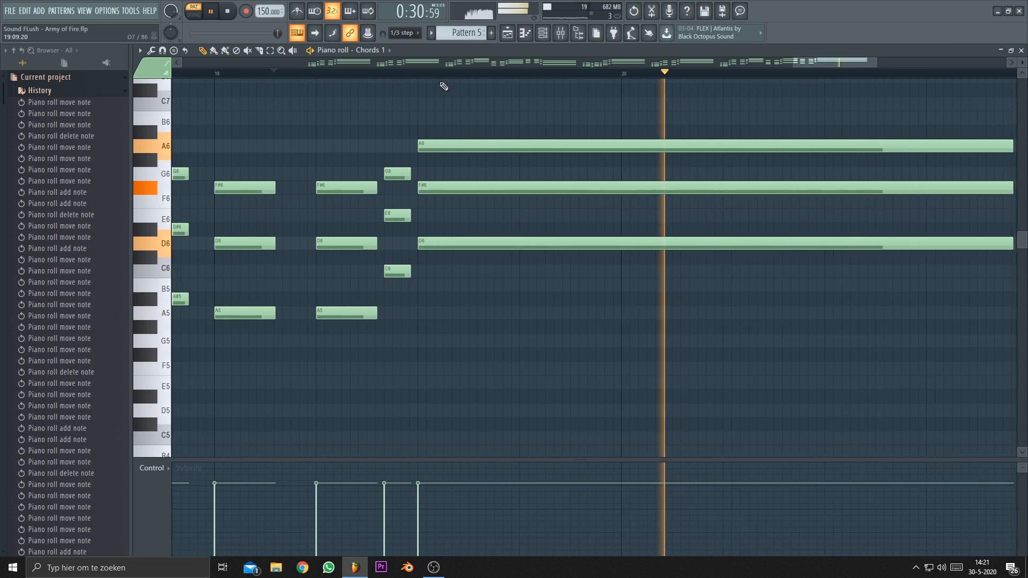
key(space)
scroll(637, 97, down, 4)
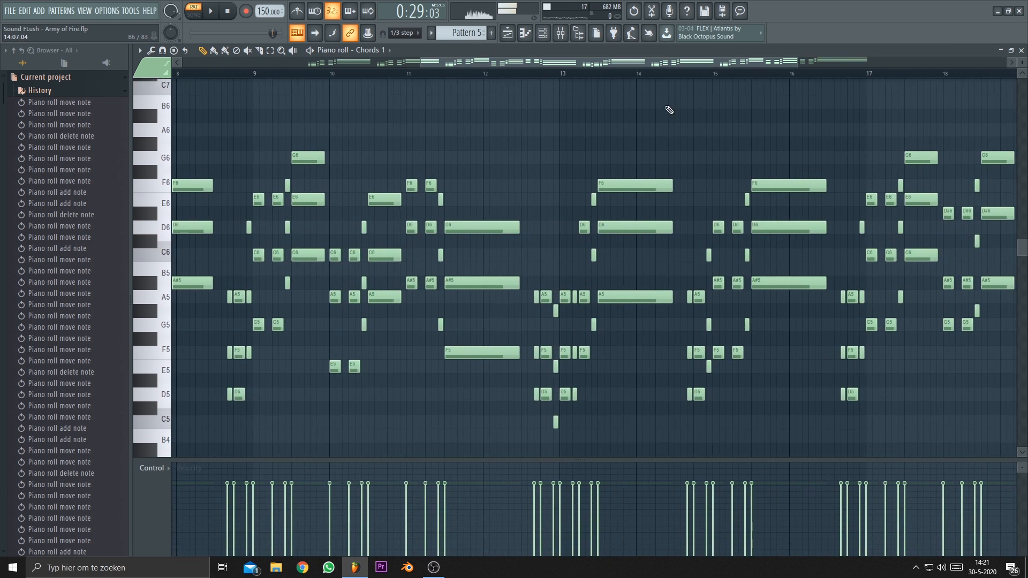
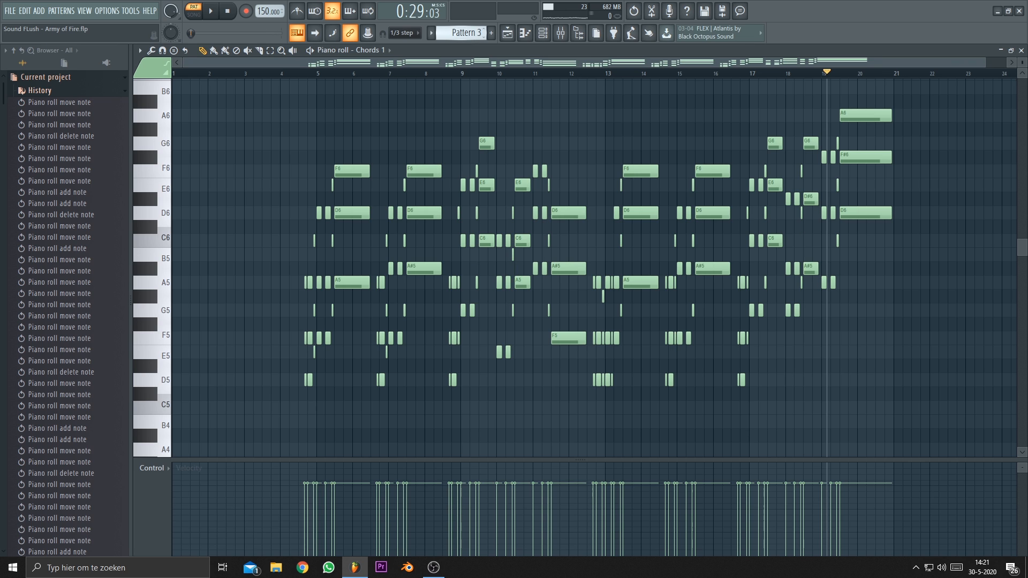
Show the channel rack, switch from Pattern 3 to Pattern 5 and move the rack aside to uncover the chord notes.
key(F6)
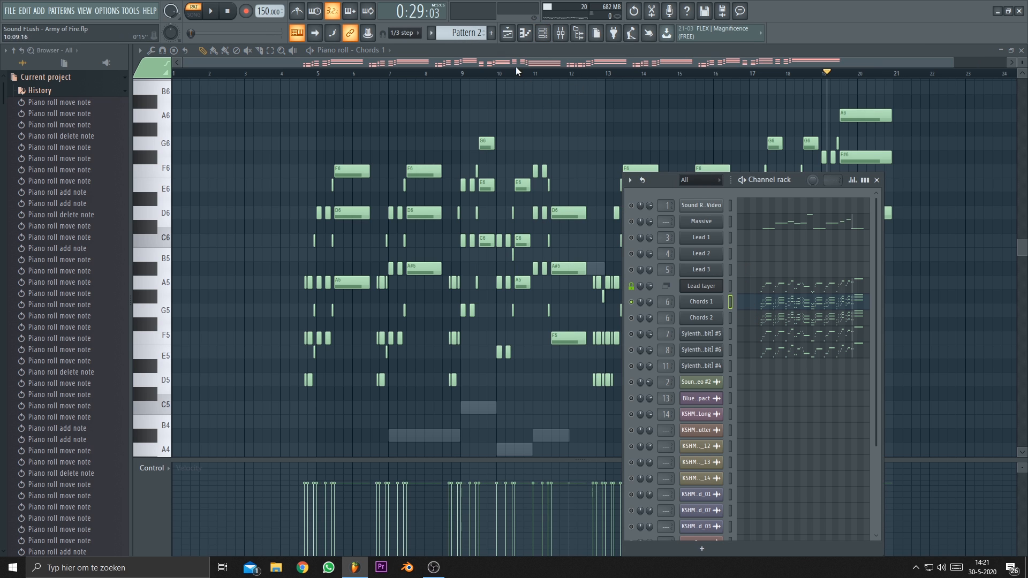
scroll(461, 32, down, 3)
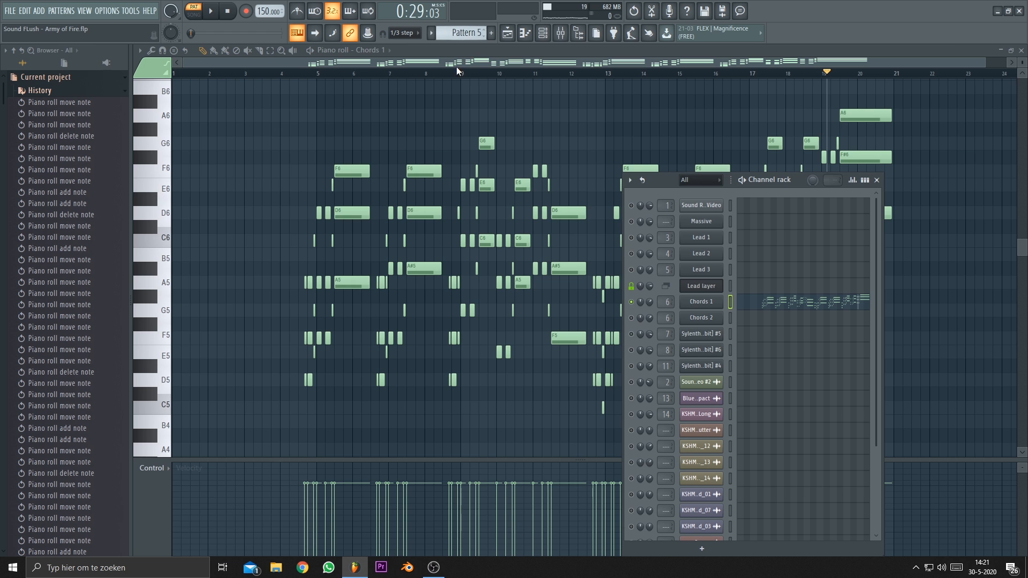
drag(787, 180, 184, 152)
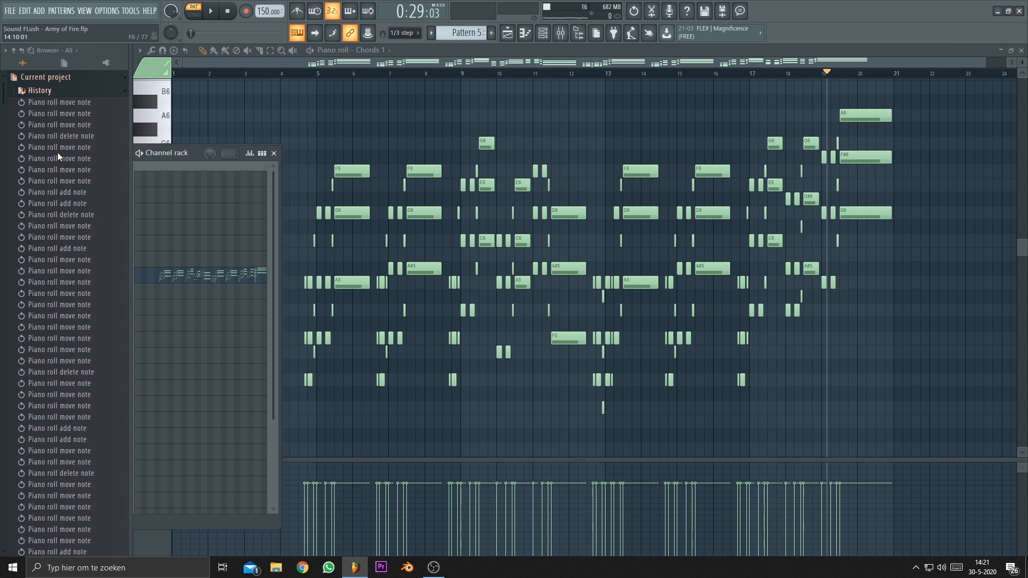
Toggle the whole Chords 1 part between its pasted and reworked versions to compare the passing chords.
click(60, 158)
key(ctrl+z)
key(ctrl+z)
key(ctrl+z)
key(ctrl+z)
key(ctrl+z)
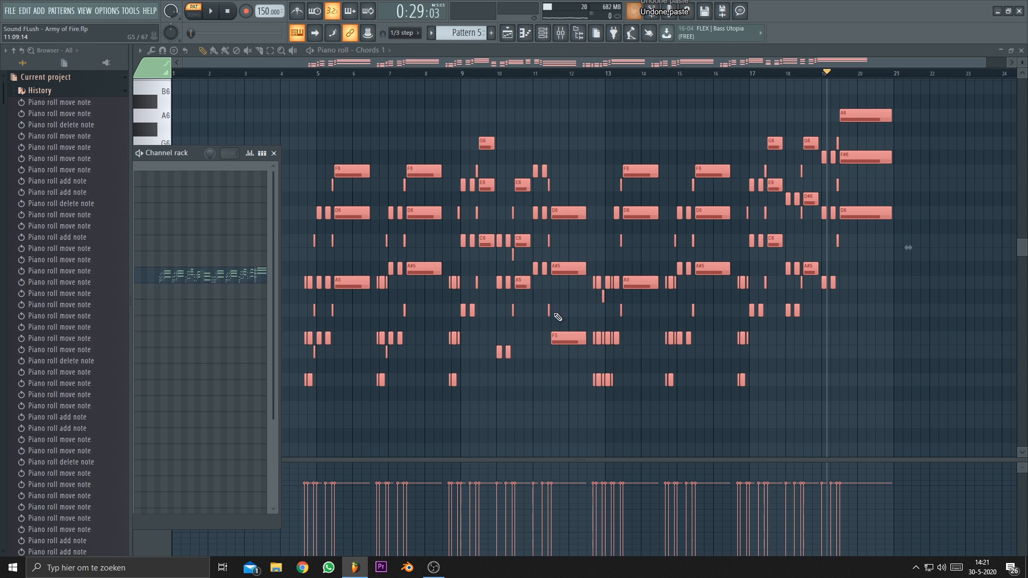
key(ctrl+z)
key(ctrl+z)
key(ctrl+z)
key(ctrl+z)
key(ctrl+z)
key(ctrl+z)
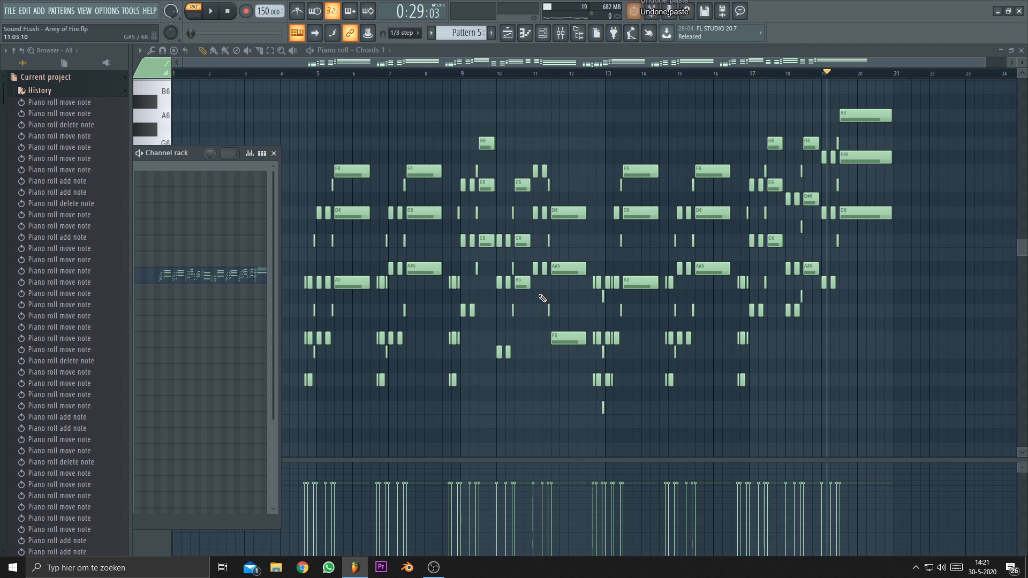
key(ctrl+z)
key(ctrl+z)
Toggle between the pasted and reworked versions around bar 9 to compare that bar's passing chord.
scroll(477, 294, up, 5)
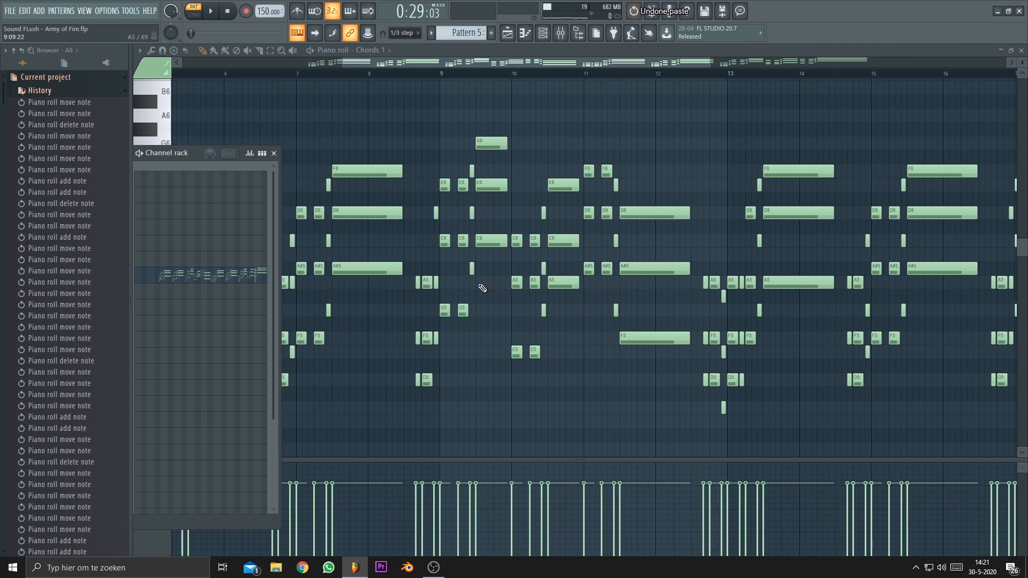
scroll(458, 288, up, 3)
key(ctrl+z)
key(ctrl+z)
key(ctrl+z)
key(ctrl+z)
key(ctrl+z)
key(ctrl+z)
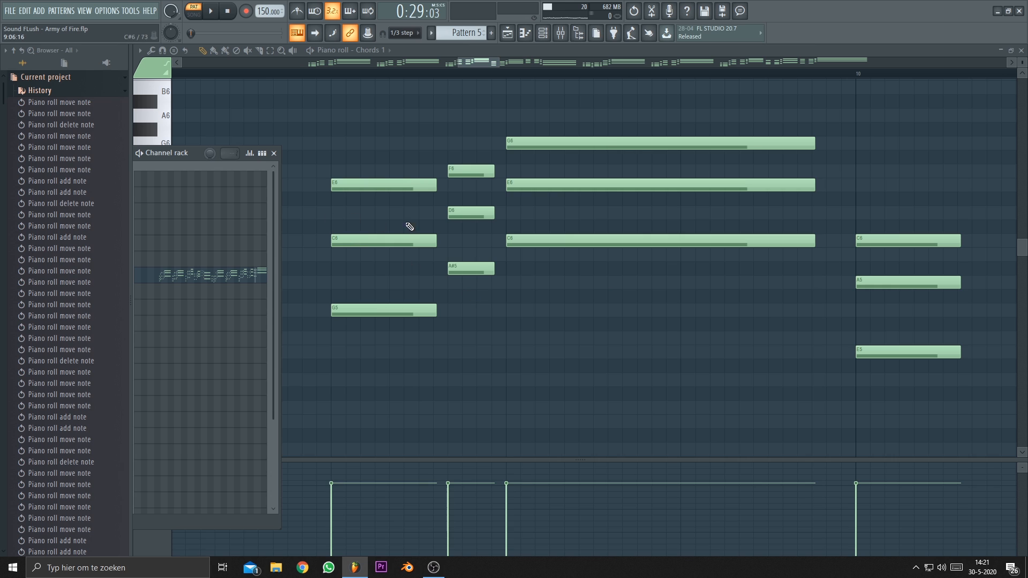
key(ctrl+z)
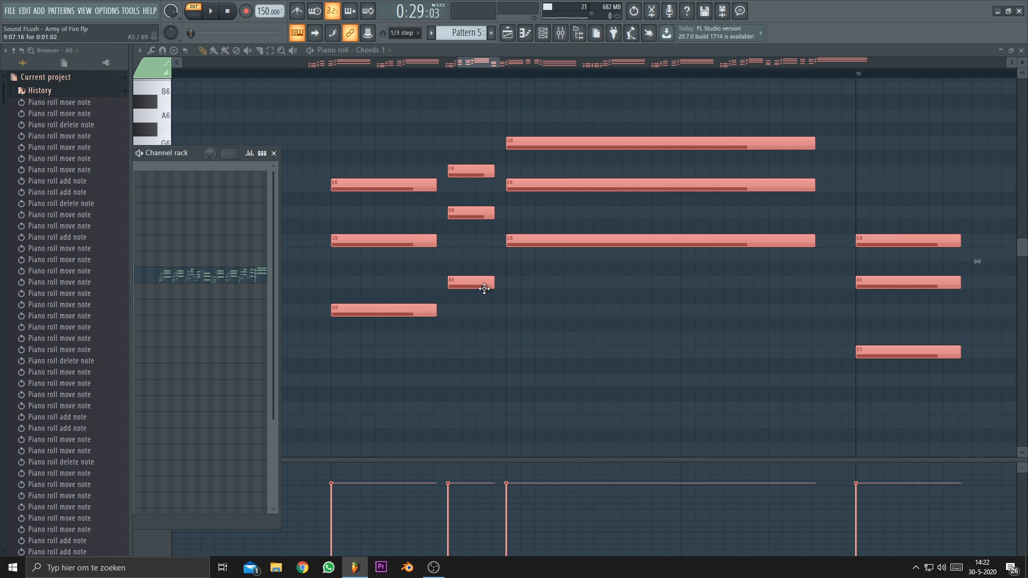
key(ctrl+z)
key(y)
Lower the bottom note of bar 9's passing chord to A5, playing the bar before and after the change.
drag(382, 138, 551, 101)
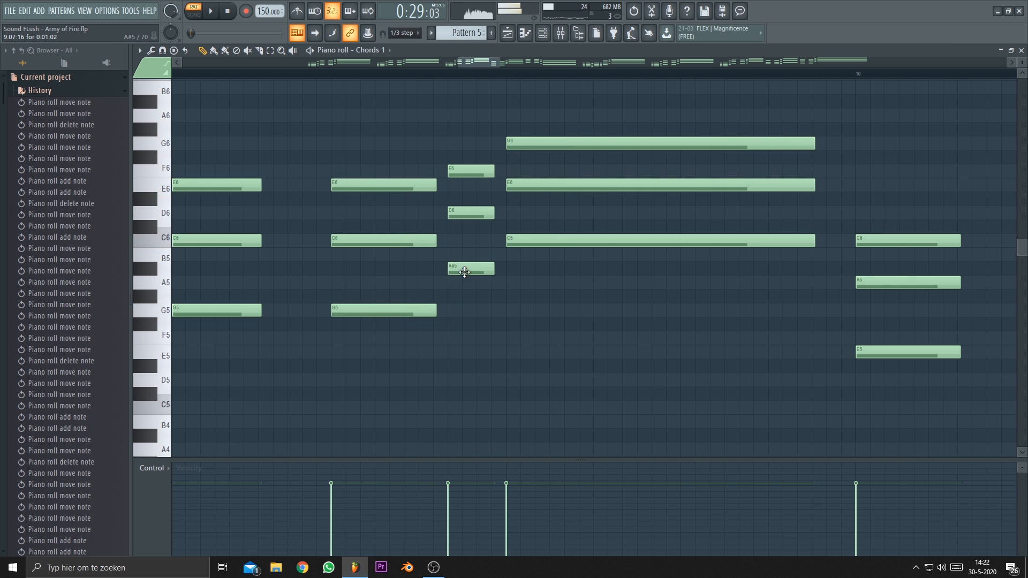
drag(464, 271, 463, 291)
click(346, 152)
mouse_move(466, 131)
mouse_down()
mouse_move(537, 106)
mouse_move(536, 159)
mouse_up()
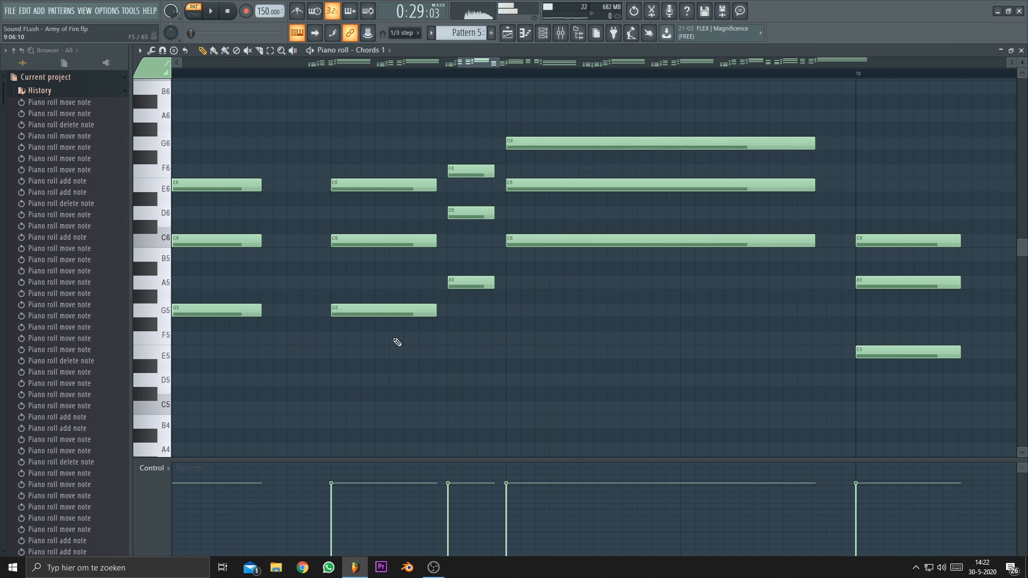
Compare the passing chord leading into bar 13 between the pasted and reworked versions.
scroll(397, 341, down, 3)
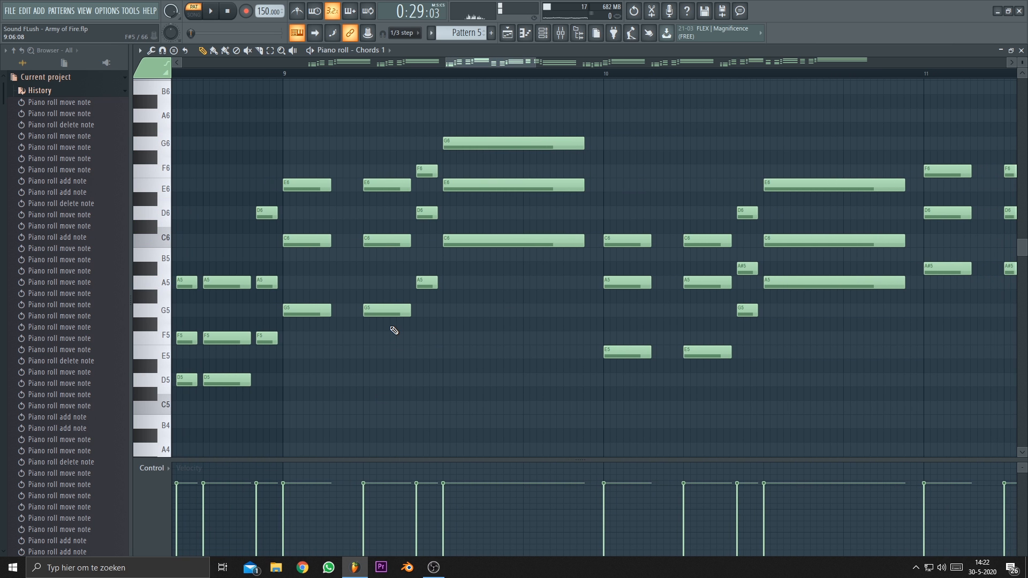
scroll(493, 402, down, 5)
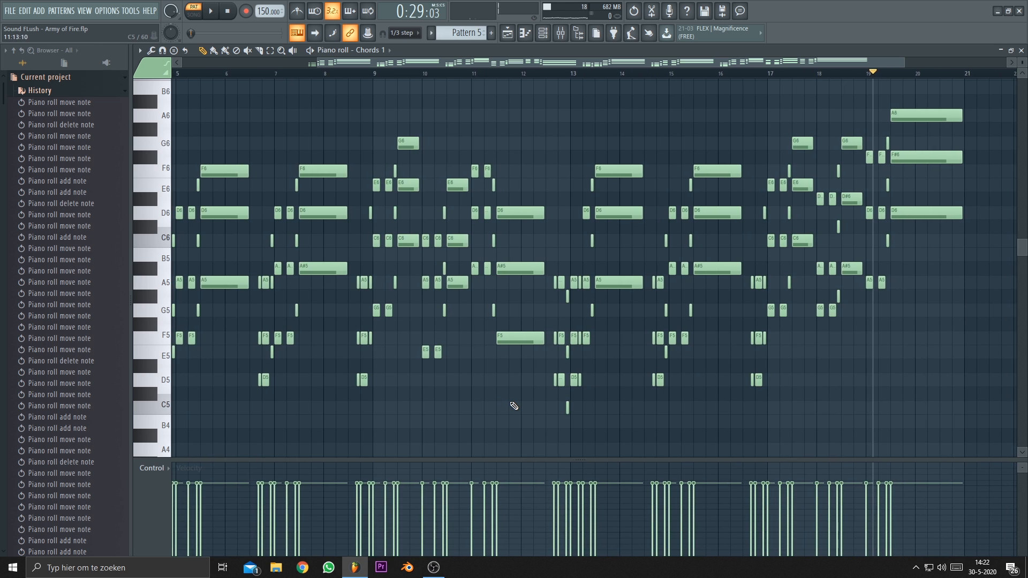
key(F6)
scroll(521, 116, down, 4)
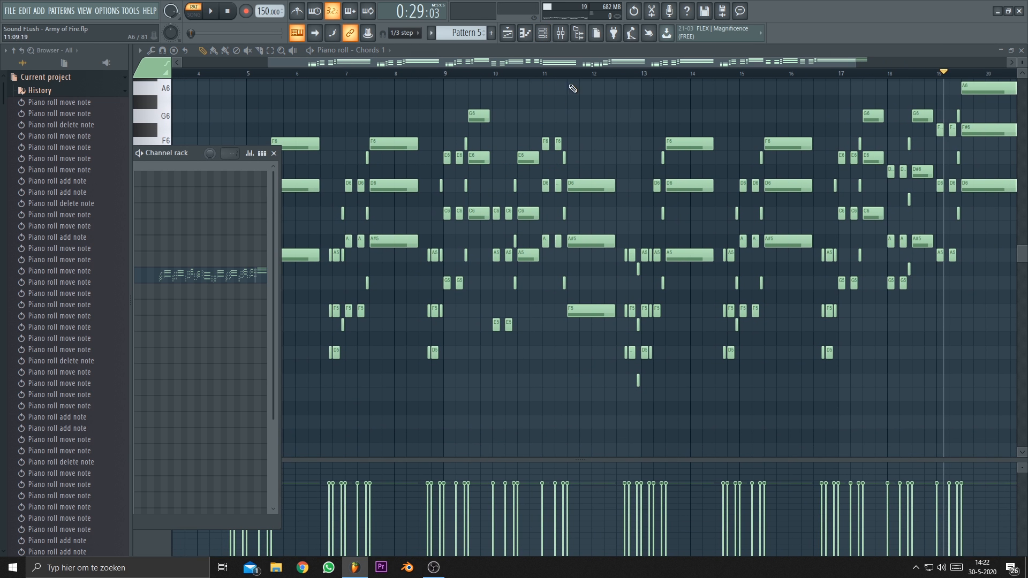
key(ctrl+z)
scroll(598, 389, up, 3)
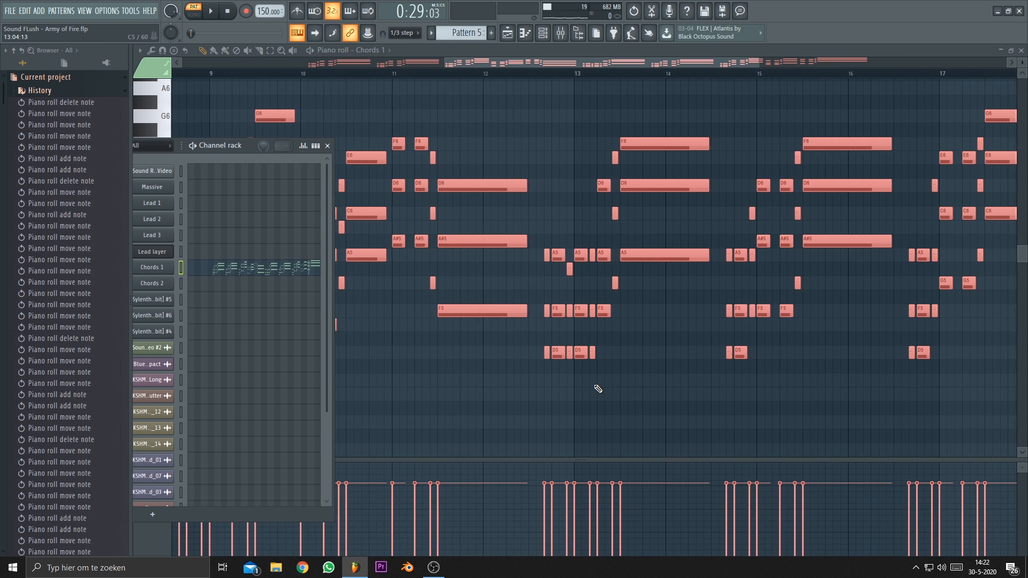
key(ctrl+z)
scroll(569, 379, up, 3)
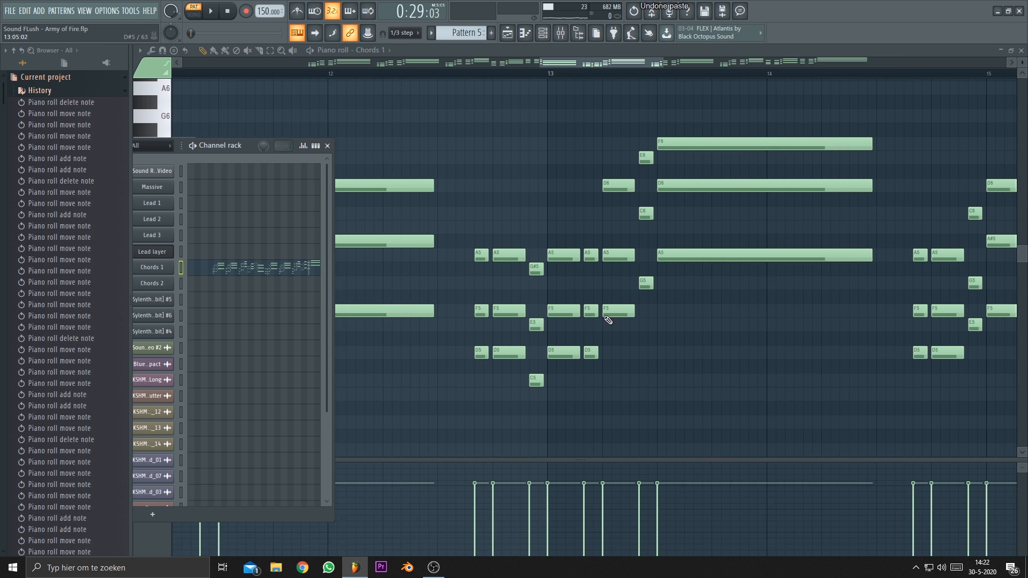
Compare the passing chord leading into bar 15 between the pasted and reworked versions, and hide the channel rack.
scroll(493, 416, down, 3)
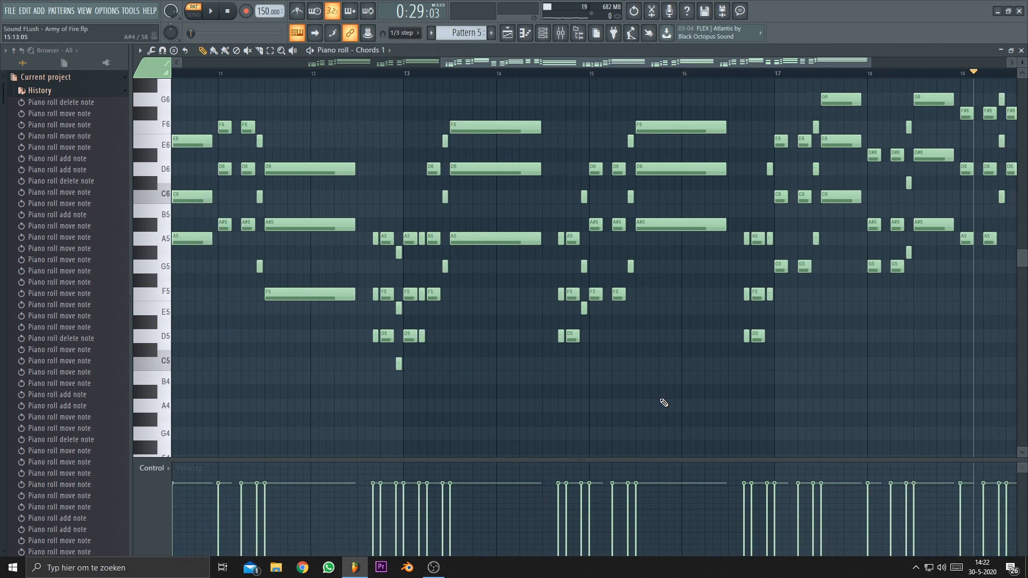
key(F6)
key(ctrl+z)
key(ctrl+z)
key(ctrl+z)
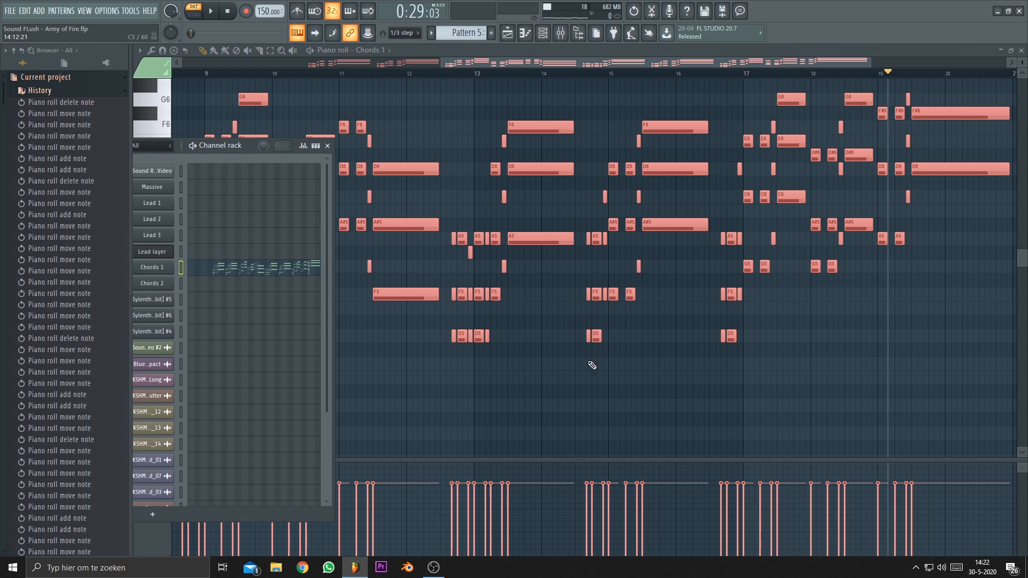
scroll(654, 358, up, 3)
key(ctrl+z)
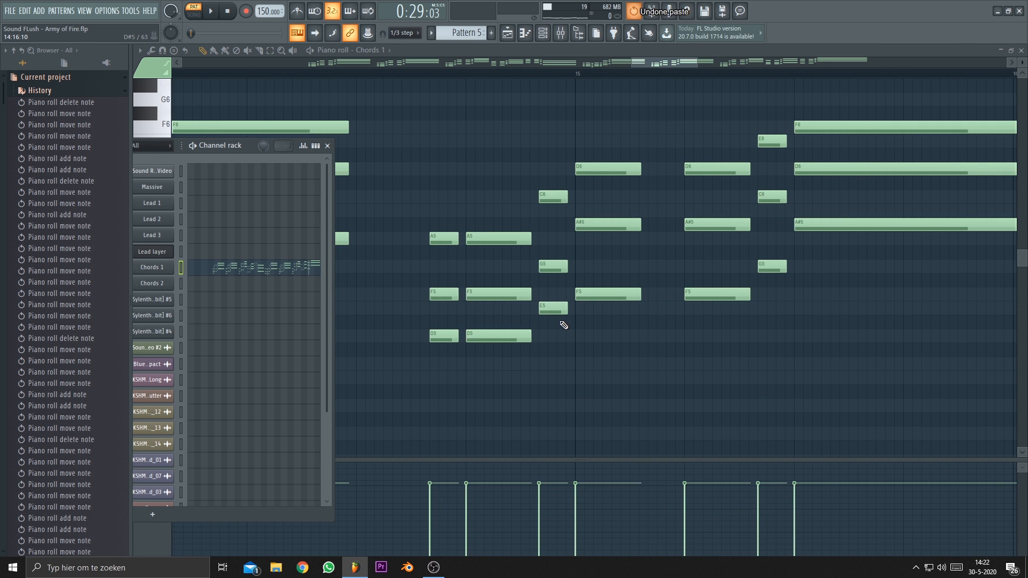
key(ctrl+z)
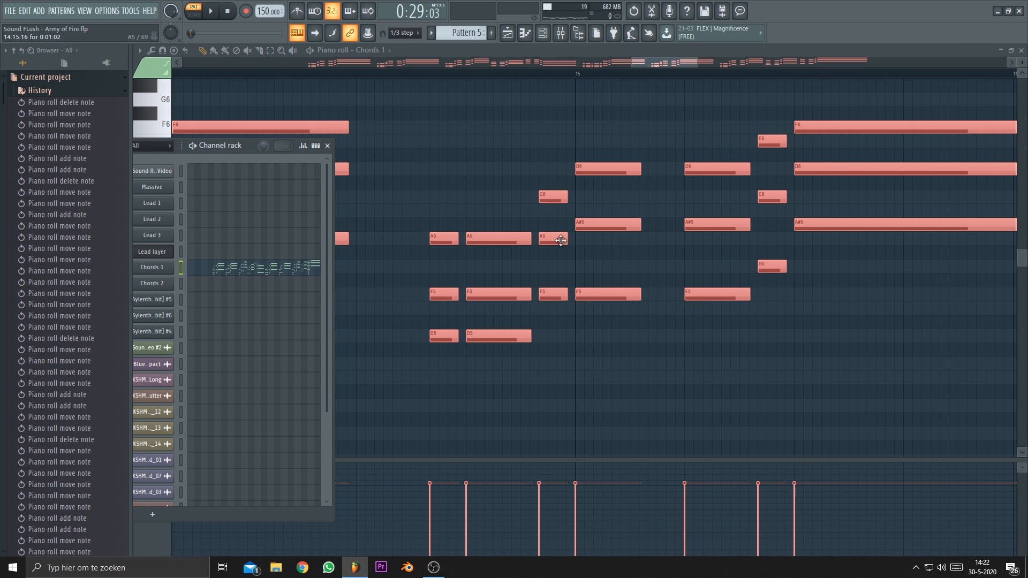
key(ctrl+z)
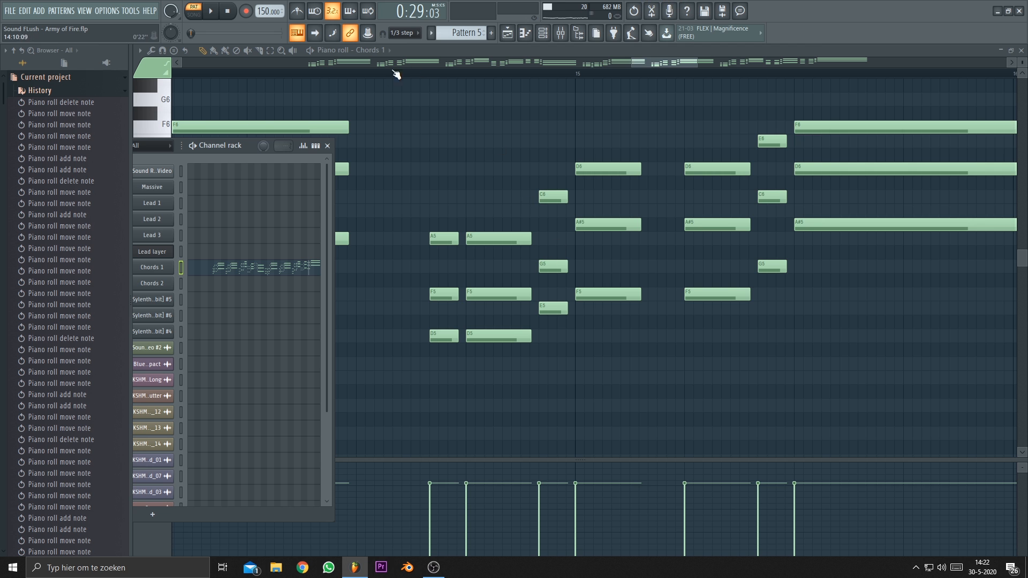
key(F6)
key(space)
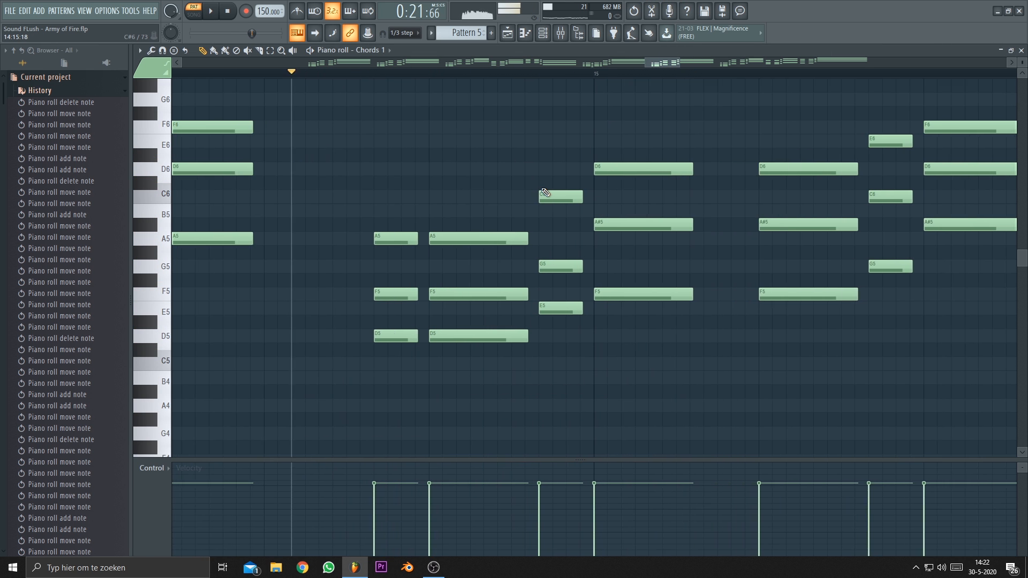
Compare bar 18's passing chord between the pasted and reworked versions, keeping the reworked one.
scroll(545, 192, up, 1)
scroll(517, 214, down, 3)
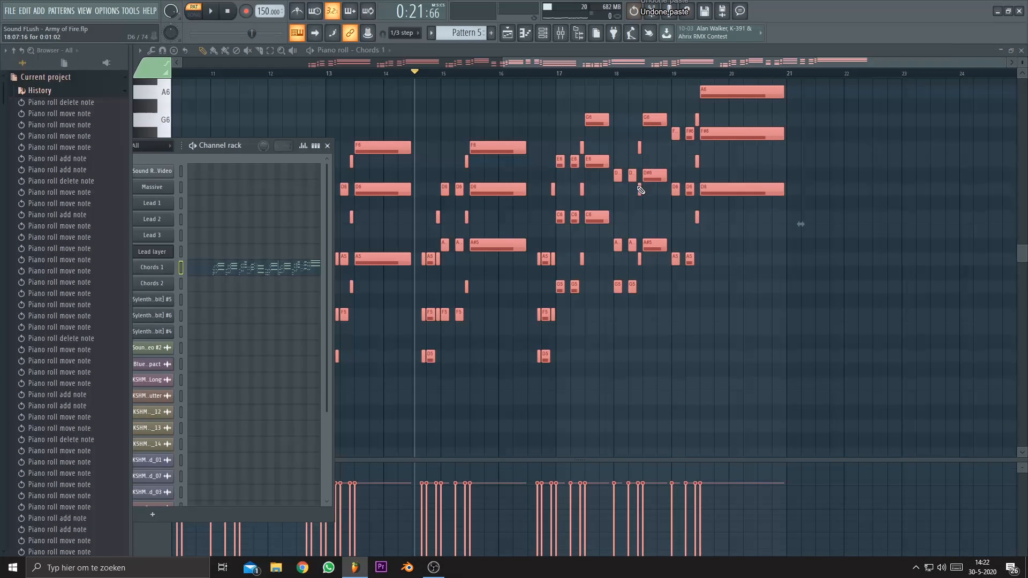
key(ctrl+z)
key(ctrl+v)
key(ctrl+z)
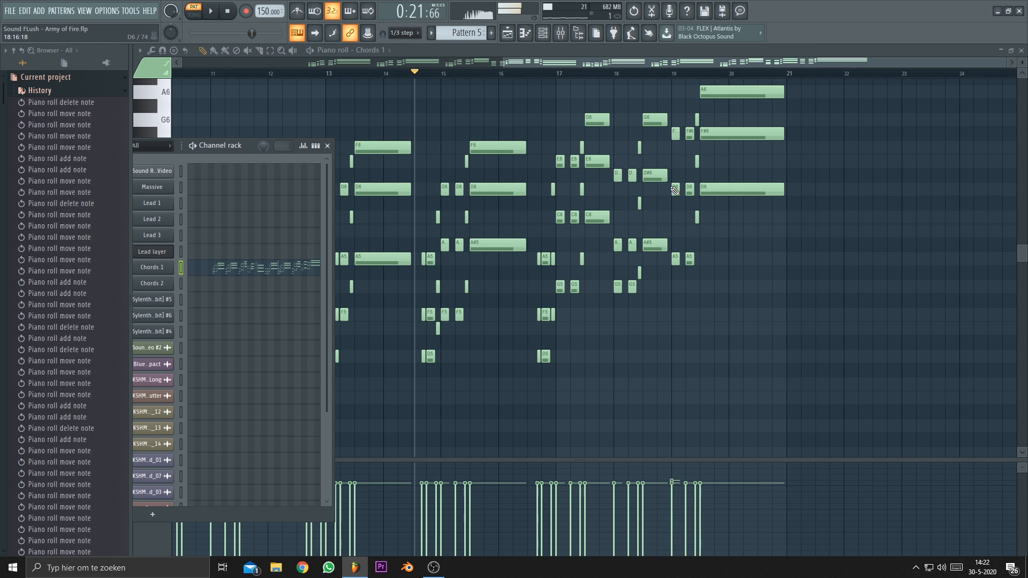
scroll(579, 218, up, 4)
scroll(626, 193, up, 1)
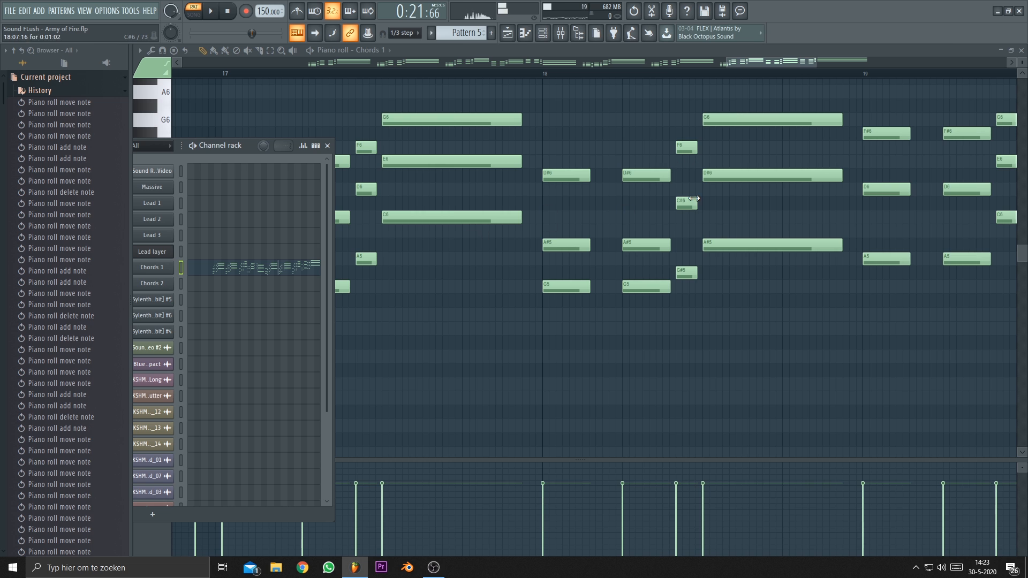
key(ctrl+v)
key(ctrl+z)
Play bar 18 from its short chords through the passing chord into the long chord several times.
drag(561, 123, 728, 107)
scroll(673, 214, up, 3)
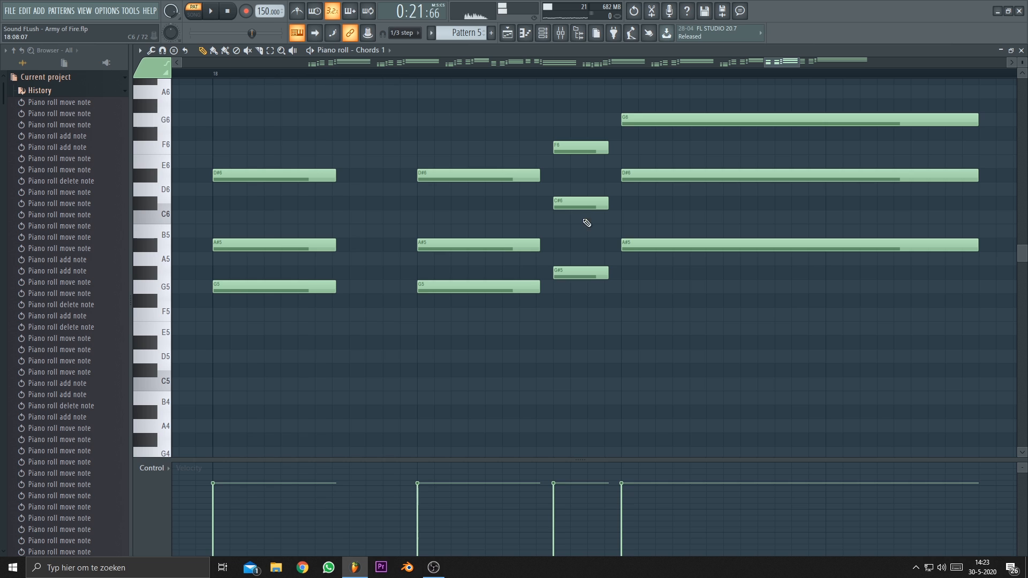
alt+right_click(277, 136)
alt+right_click(434, 127)
drag(545, 106, 680, 94)
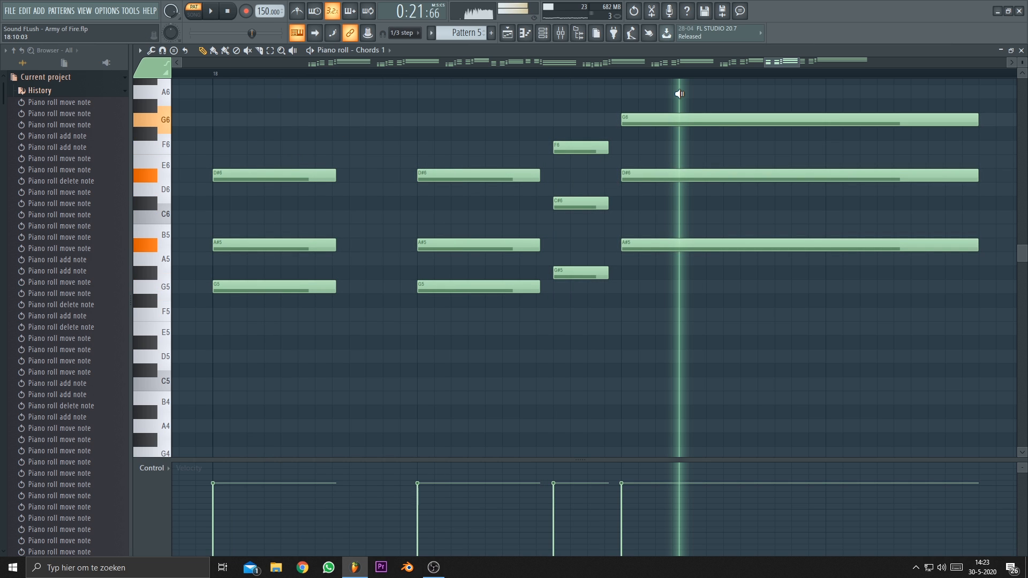
drag(437, 132, 674, 92)
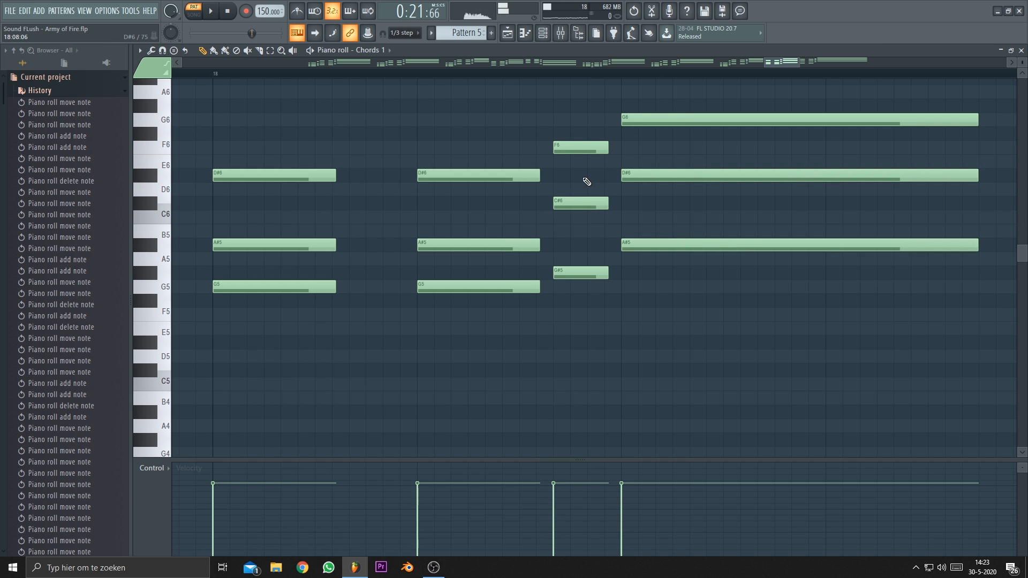
Delete the C#6 and G#5 notes from bar 18's passing chord, keeping its top F6.
right_click(581, 148)
right_click(581, 203)
right_click(581, 272)
key(ctrl+z)
right_click(573, 202)
right_click(581, 273)
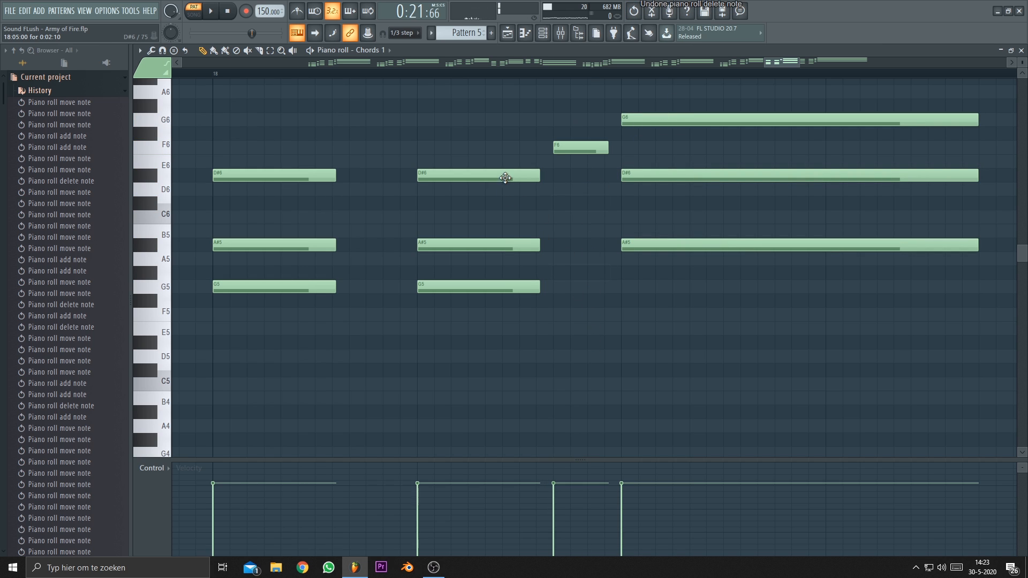
Add C6 and A5 under the F6 of bar 18's passing chord and play the result.
click(578, 148)
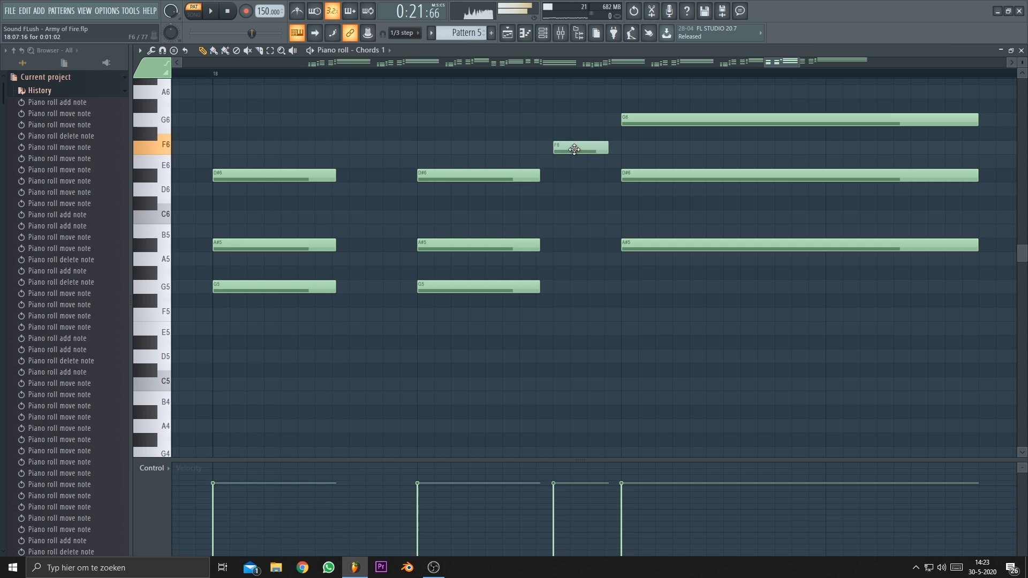
click(558, 214)
click(558, 259)
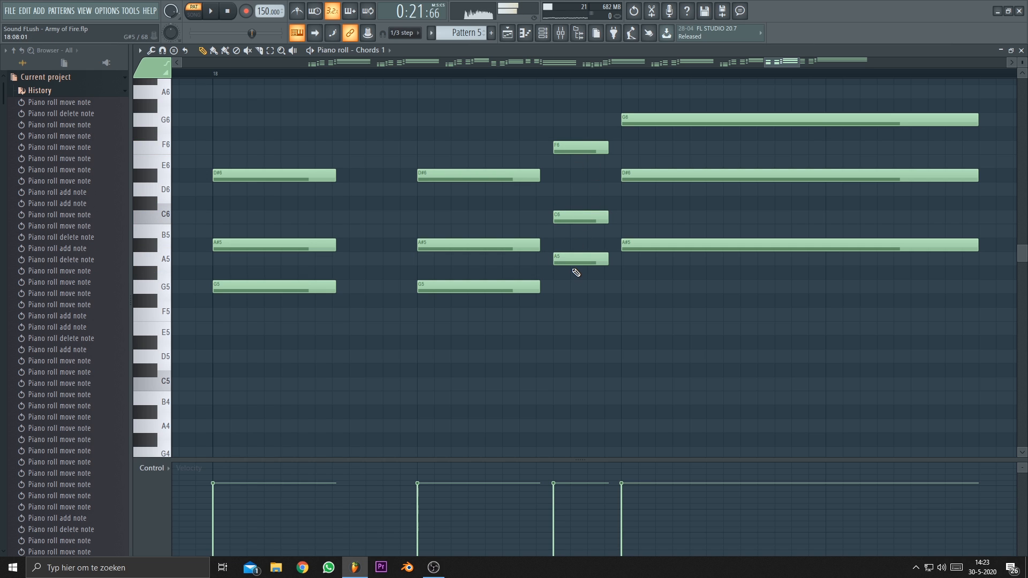
key(space)
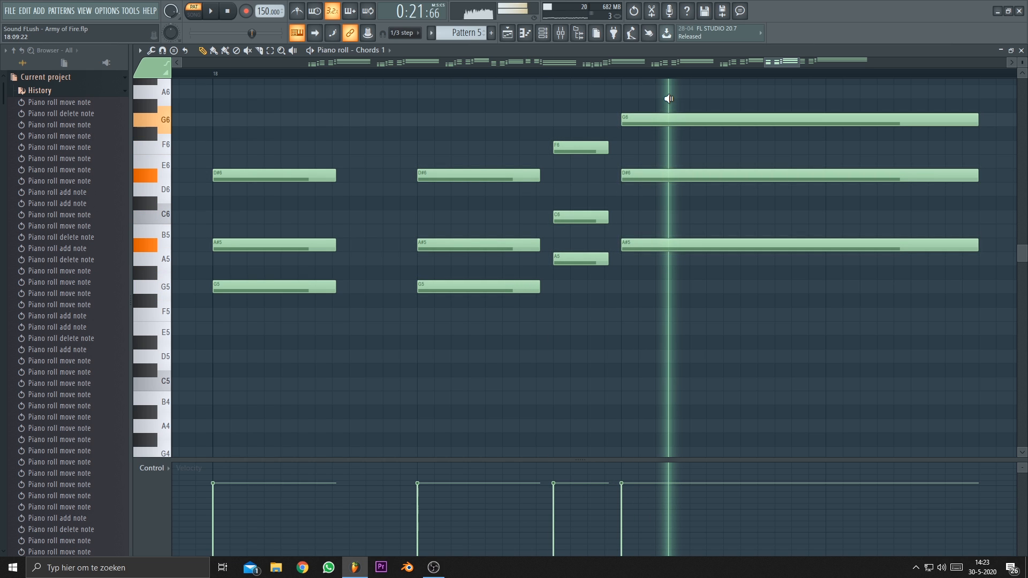
key(space)
Check the new passing chord of bar 18 against the pasted version and restore the edited notes.
click(543, 33)
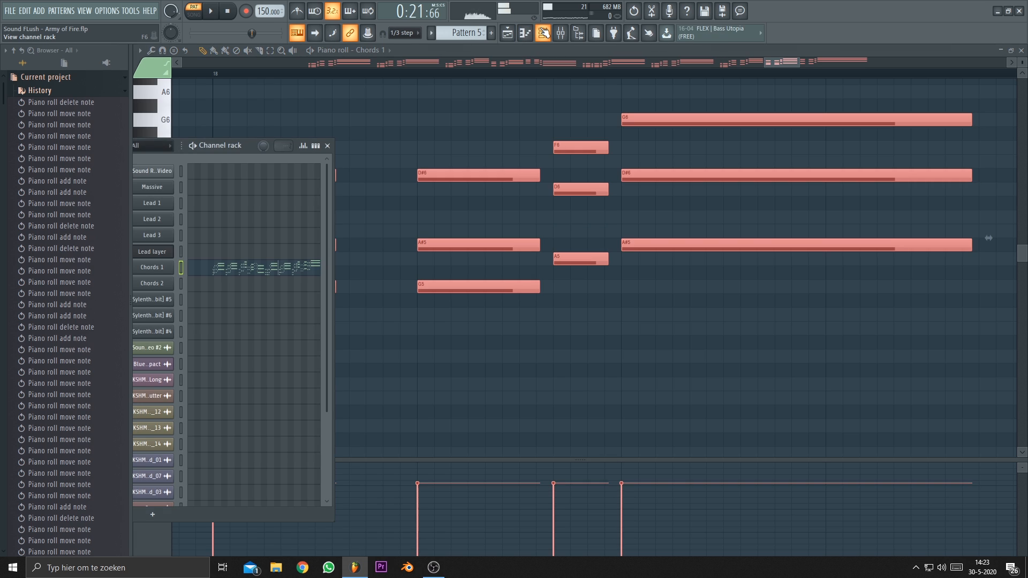
key(ctrl+z)
click(545, 33)
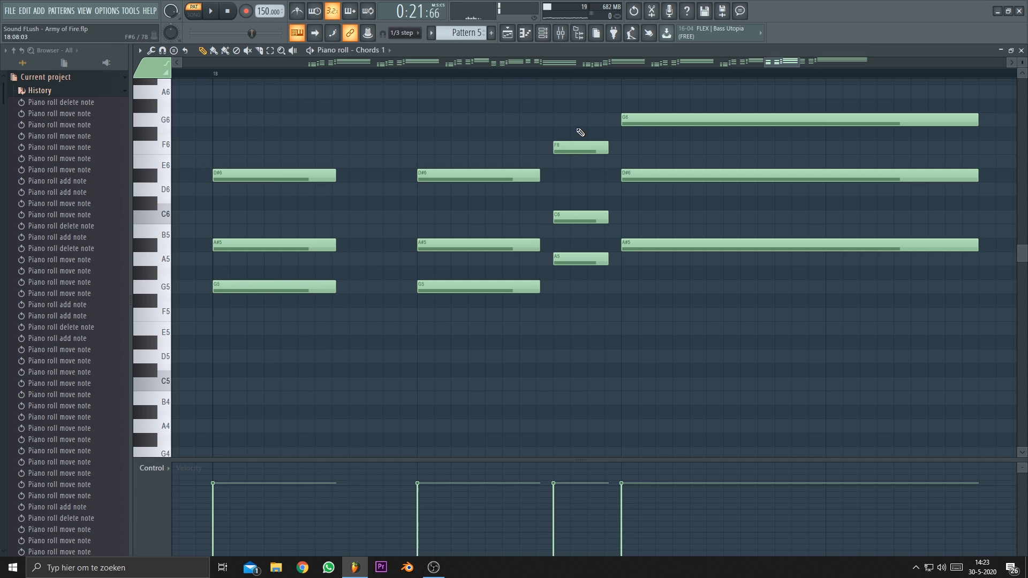
Sound the notes of bar 18's second chord one by one and add D6 to the passing chord.
click(487, 176)
click(474, 242)
click(459, 288)
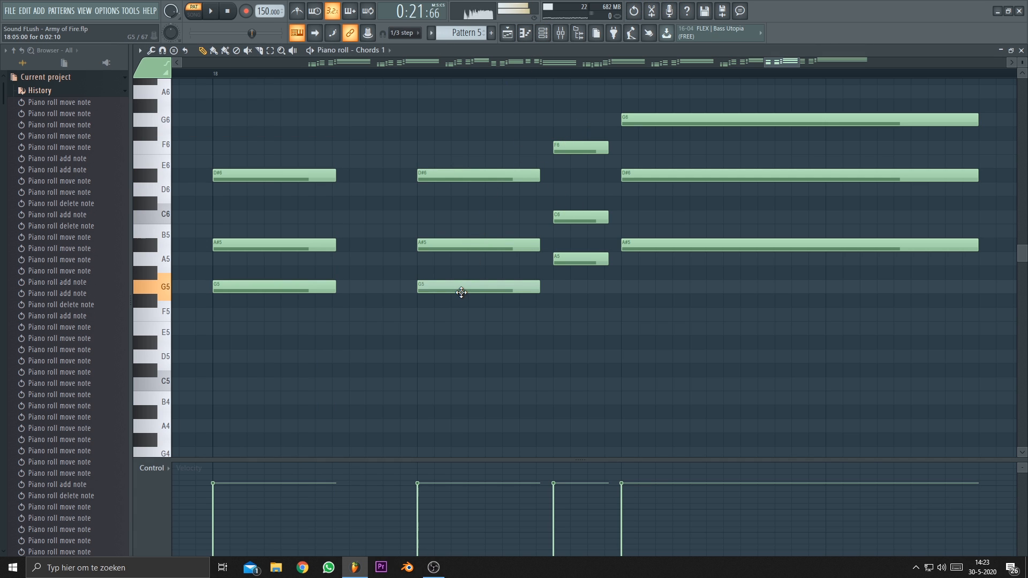
click(579, 145)
click(567, 191)
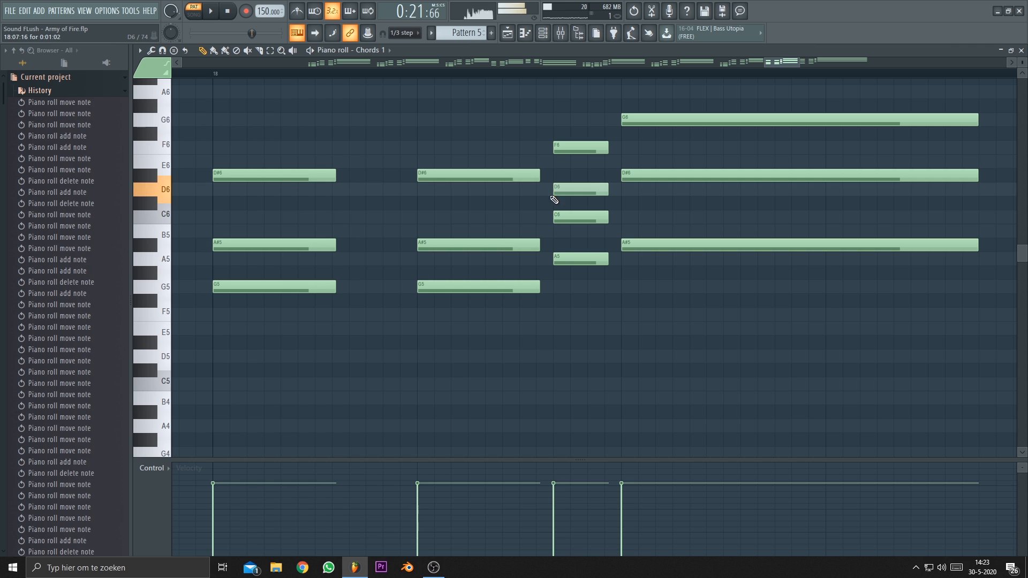
Delete the D6 from bar 18's passing chord, then play the pasted version for comparison and undo the paste.
right_click(562, 191)
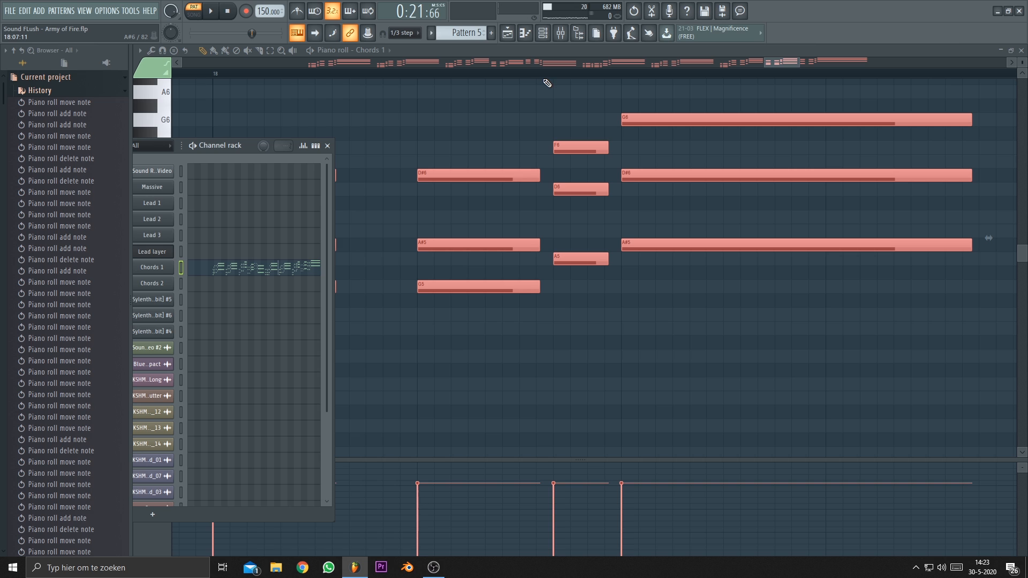
key(F6)
key(space)
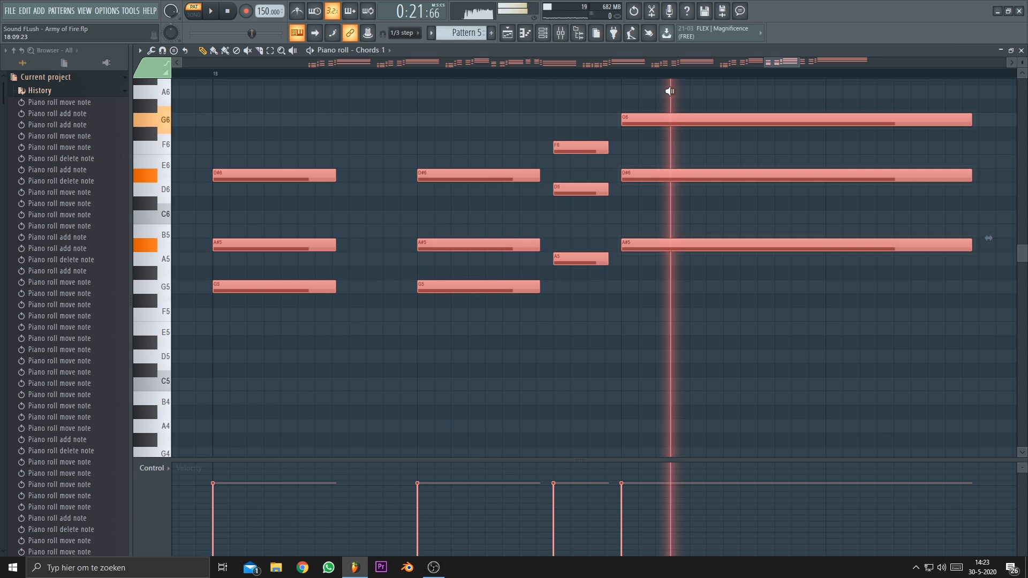
click(543, 33)
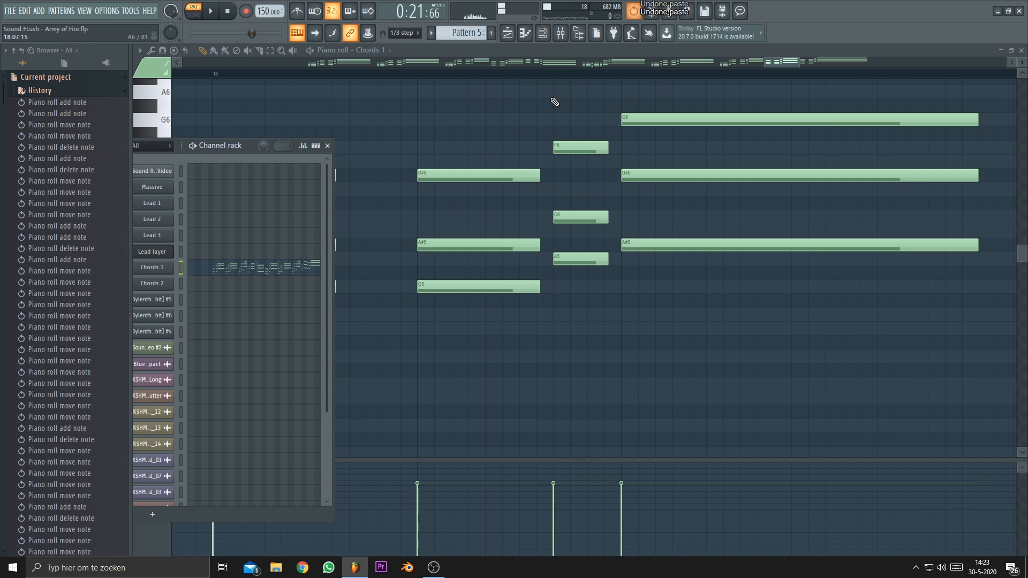
key(F6)
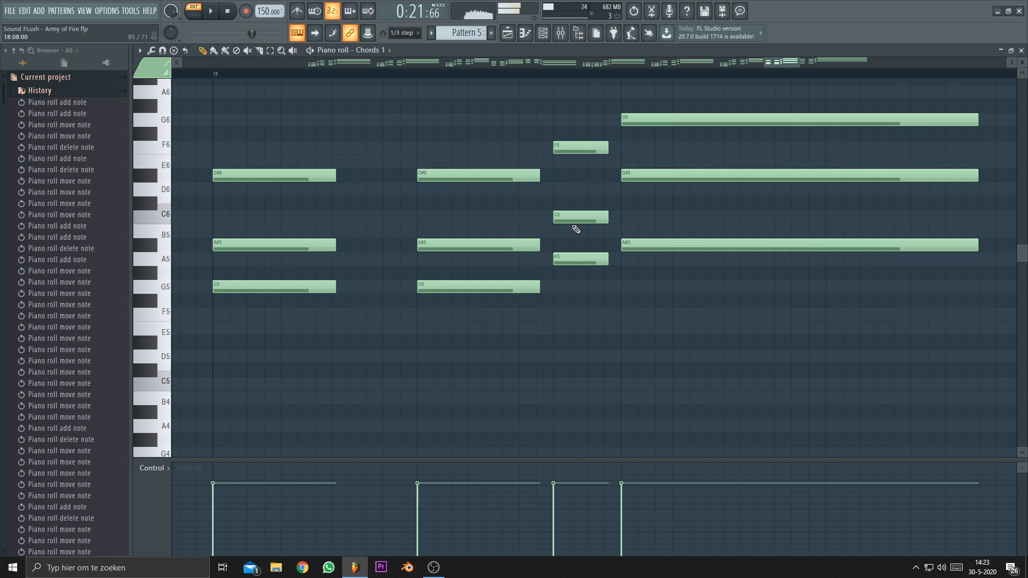
Try C#6 as the middle note of bar 18's passing chord and play the surrounding chords.
drag(576, 217, 560, 198)
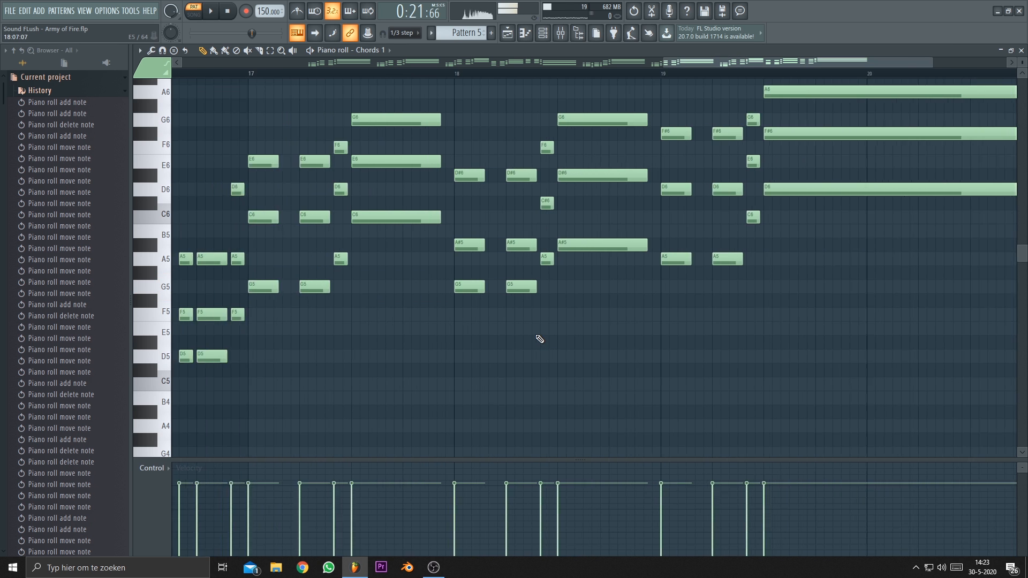
scroll(540, 339, down, 3)
scroll(730, 342, up, 5)
scroll(621, 327, up, 1)
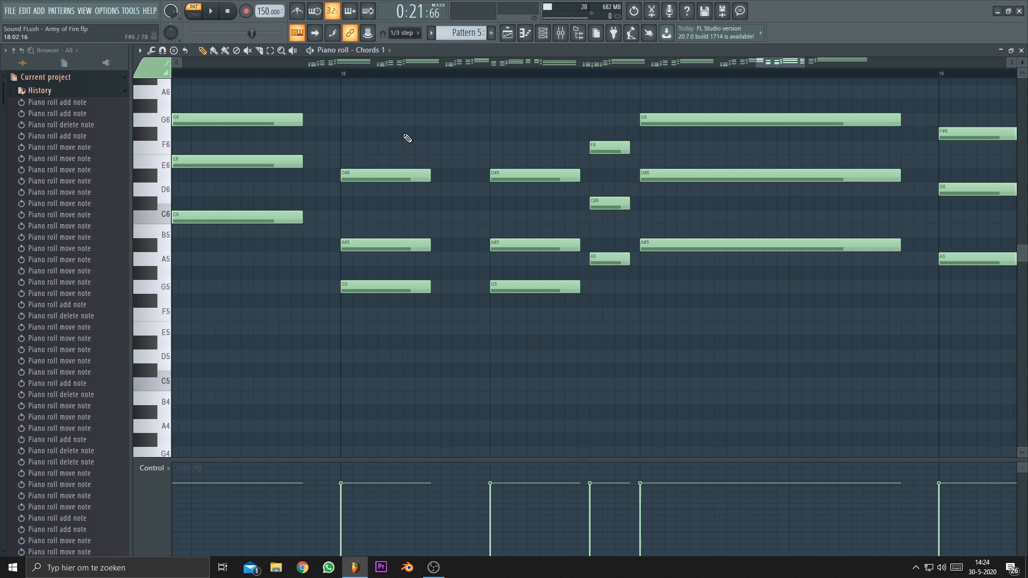
scroll(433, 191, down, 3)
drag(489, 195, 550, 189)
scroll(552, 113, up, 5)
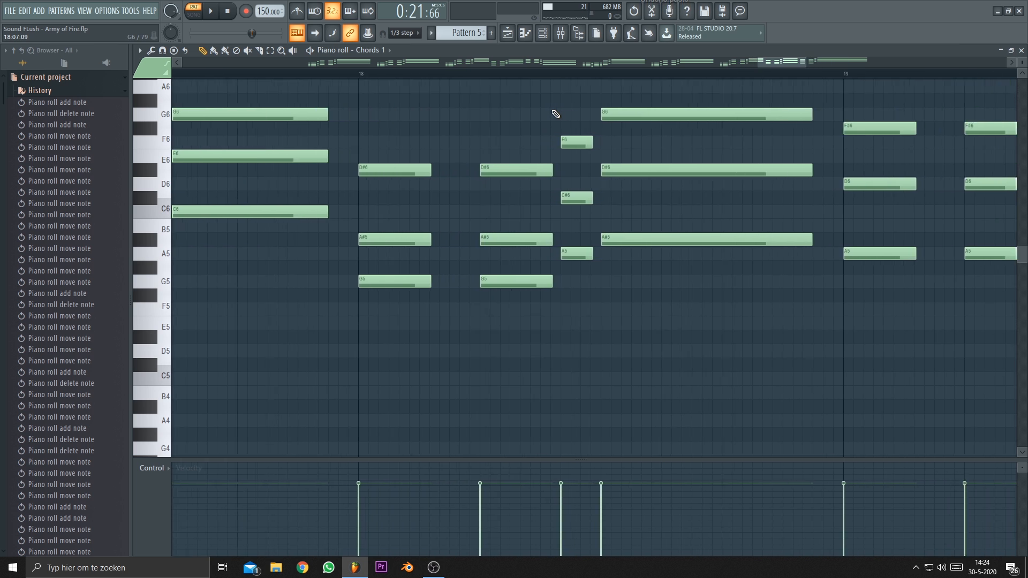
key(space)
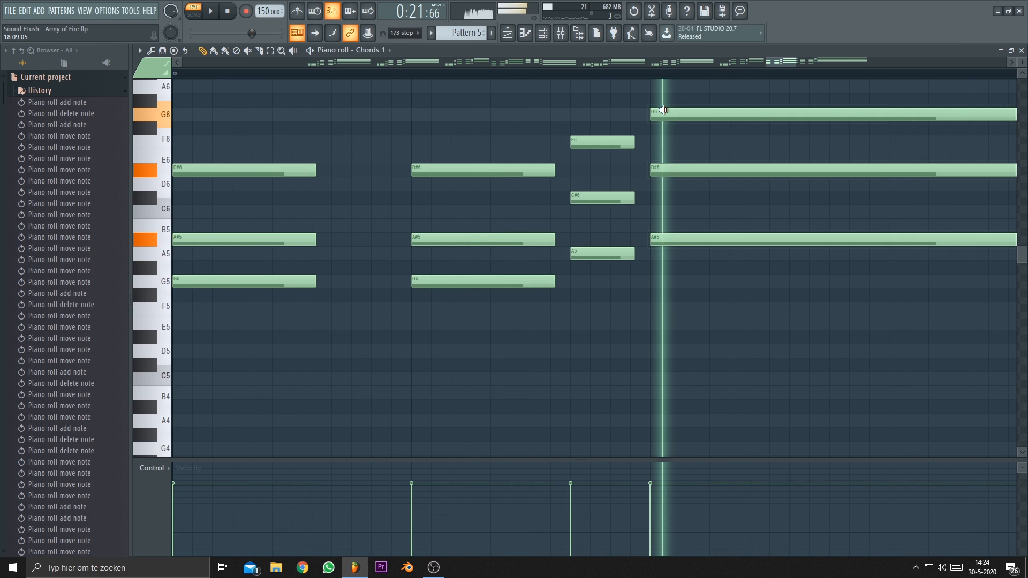
key(space)
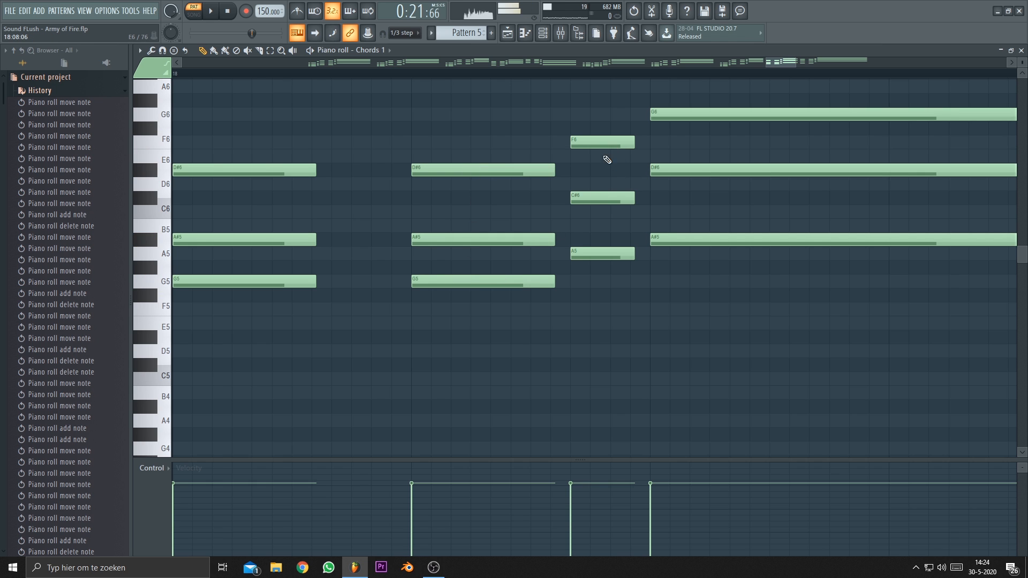
Return the middle note of bar 18's passing chord to C6 and sound it with its neighbouring chords.
drag(596, 230, 480, 237)
scroll(480, 261, up, 2)
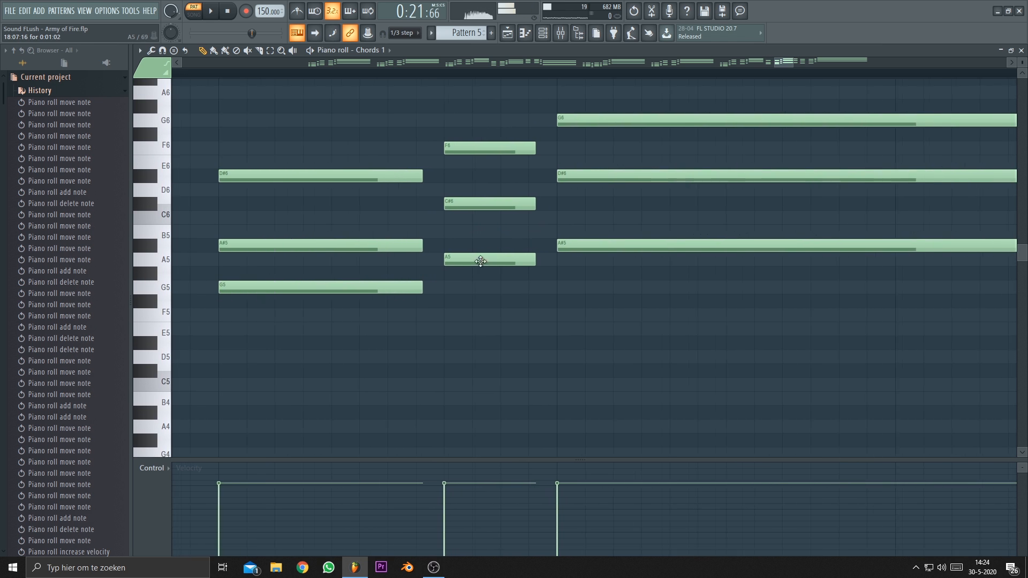
drag(475, 140, 458, 260)
key(ctrl+z)
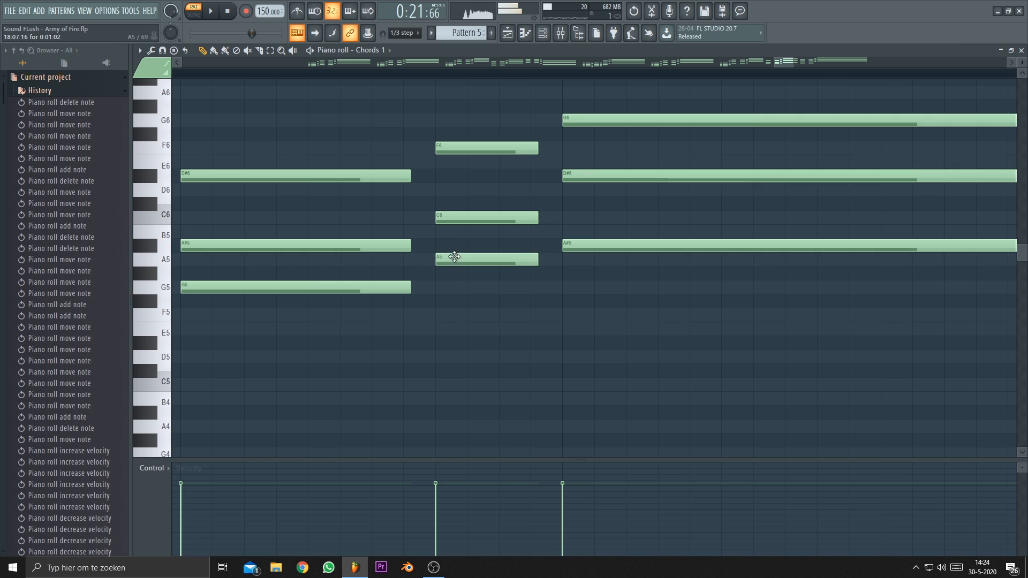
scroll(386, 192, down, 2)
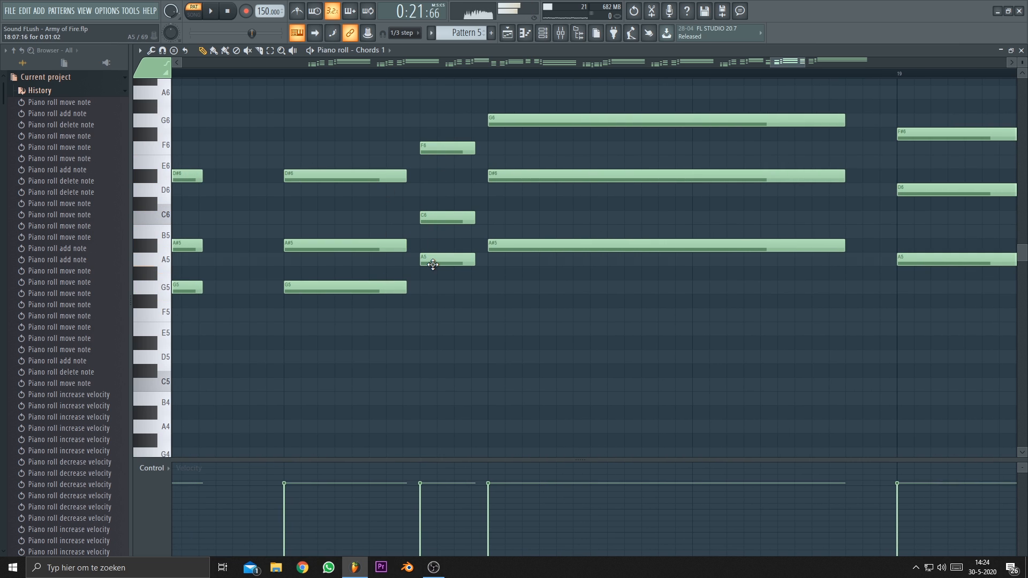
alt+right_click(344, 117)
alt+right_click(439, 115)
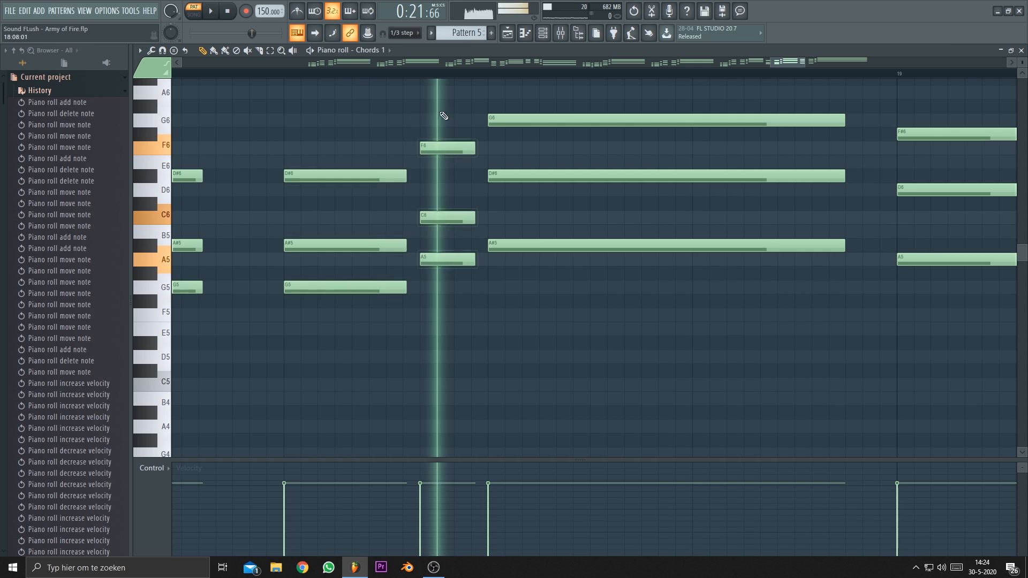
alt+right_click(521, 100)
Play the chord progression from bar 18 towards the end of the pattern.
scroll(505, 107, down, 3)
scroll(506, 109, down, 2)
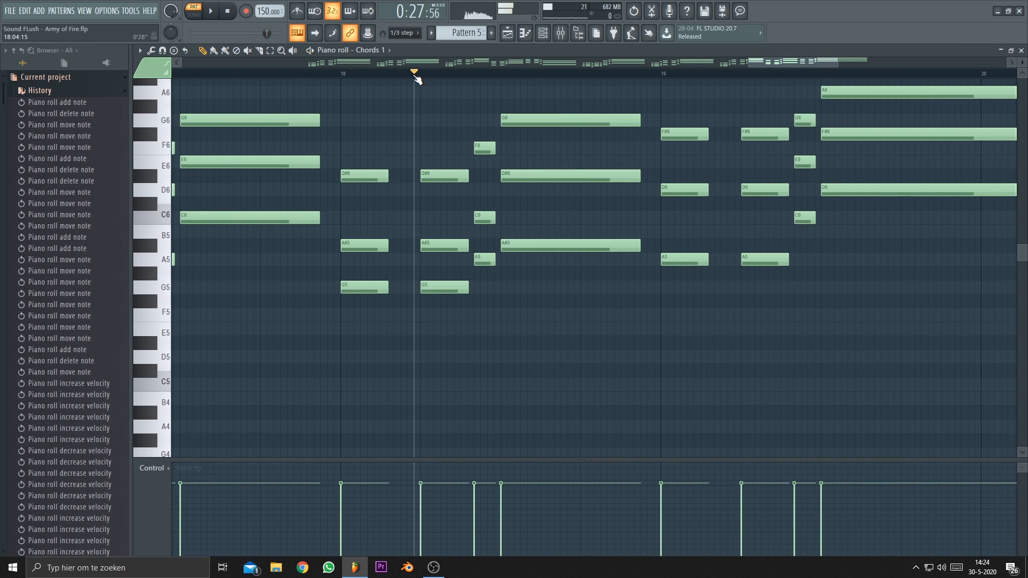
key(space)
scroll(432, 133, down, 3)
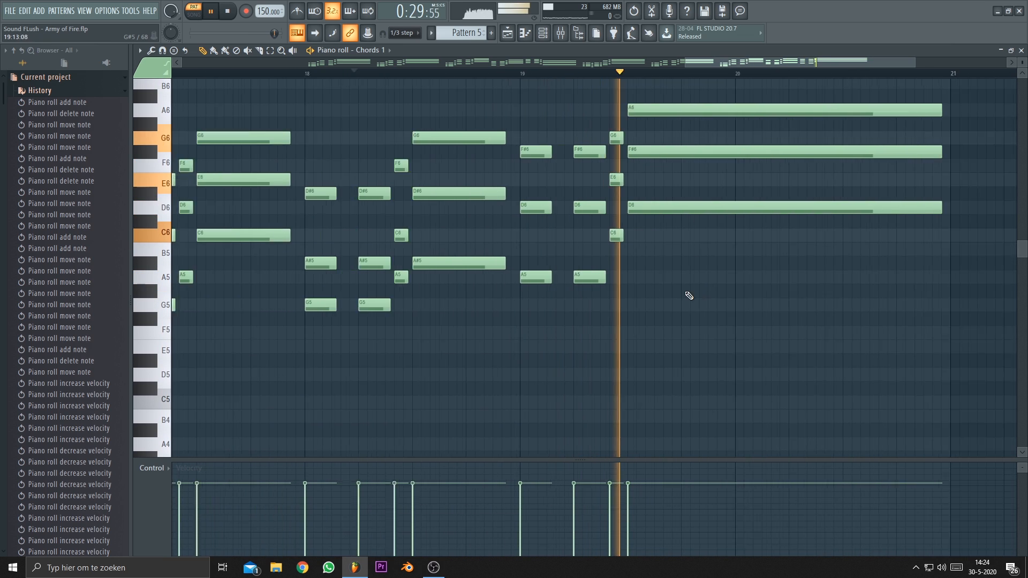
scroll(675, 278, down, 6)
key(space)
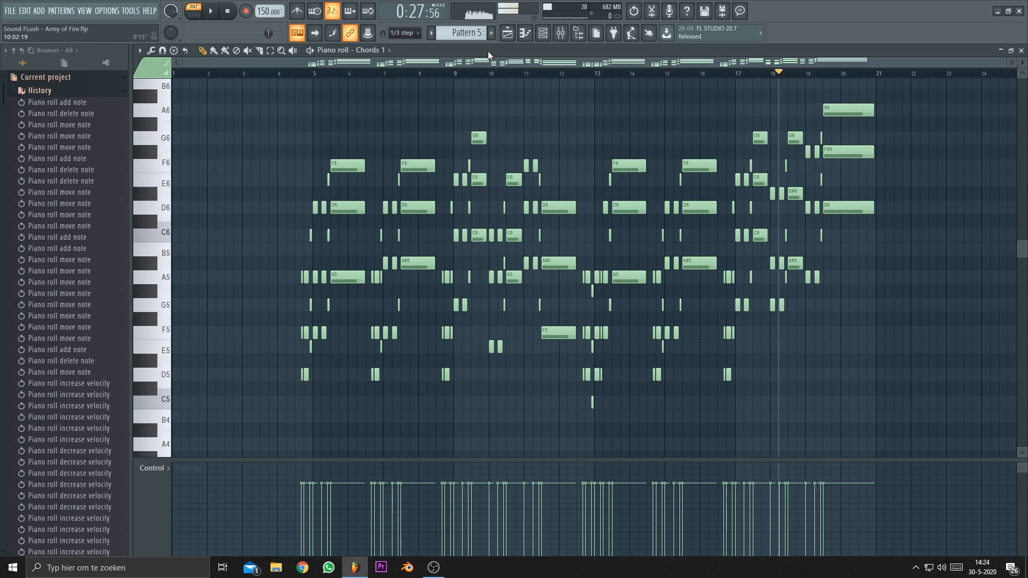
Raise the middle note of bar 10's passing chord to B5 and sound the chords around it.
click(525, 33)
key(ctrl+z)
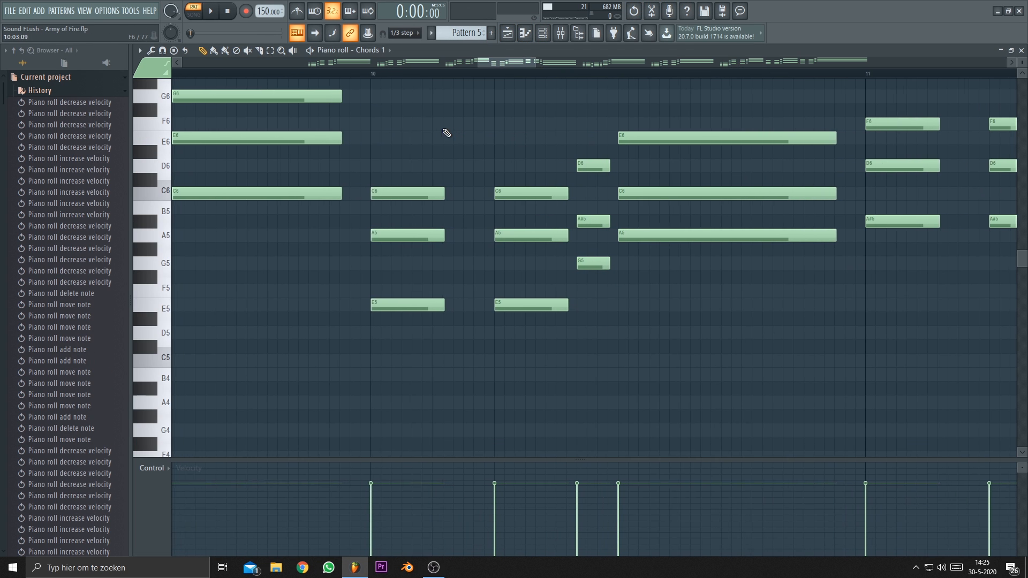
drag(443, 131, 648, 126)
drag(575, 153, 652, 107)
scroll(501, 142, down, 6)
scroll(515, 138, down, 3)
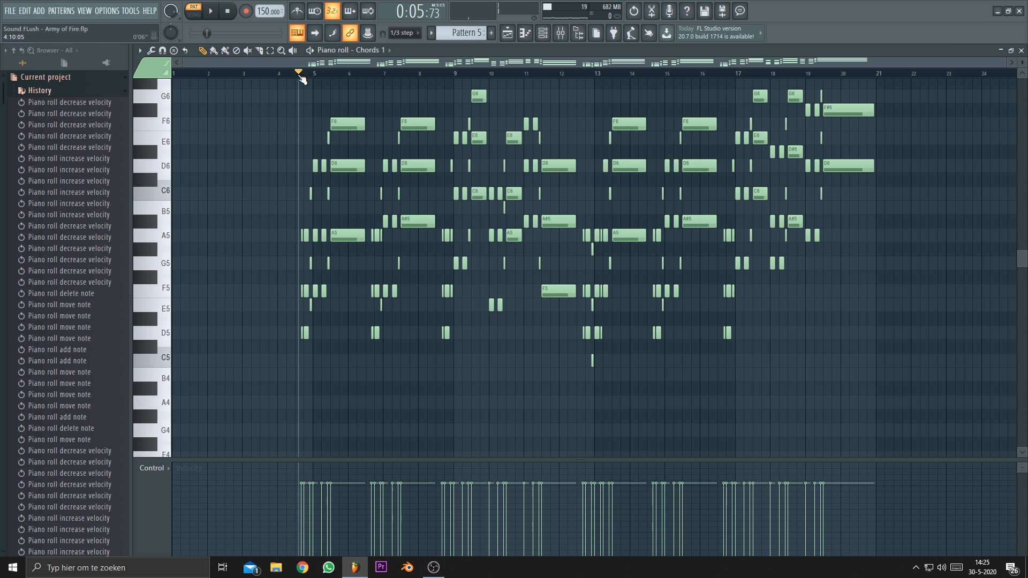
Play the whole chord progression of Chords 1 from just before bar 5 through its final chord.
key(space)
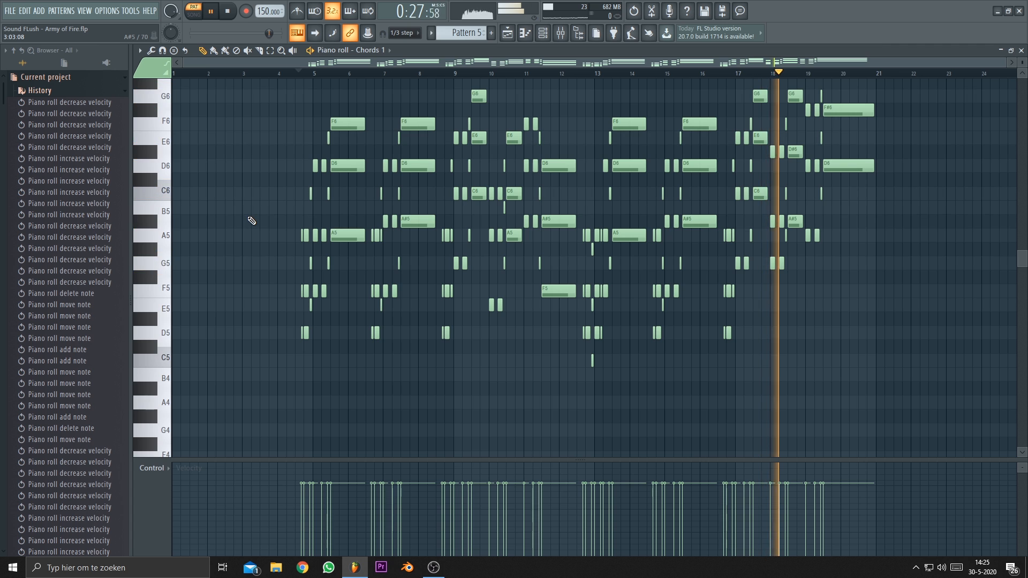
ctrl+scroll(553, 131, up, 3)
scroll(553, 131, up, 2)
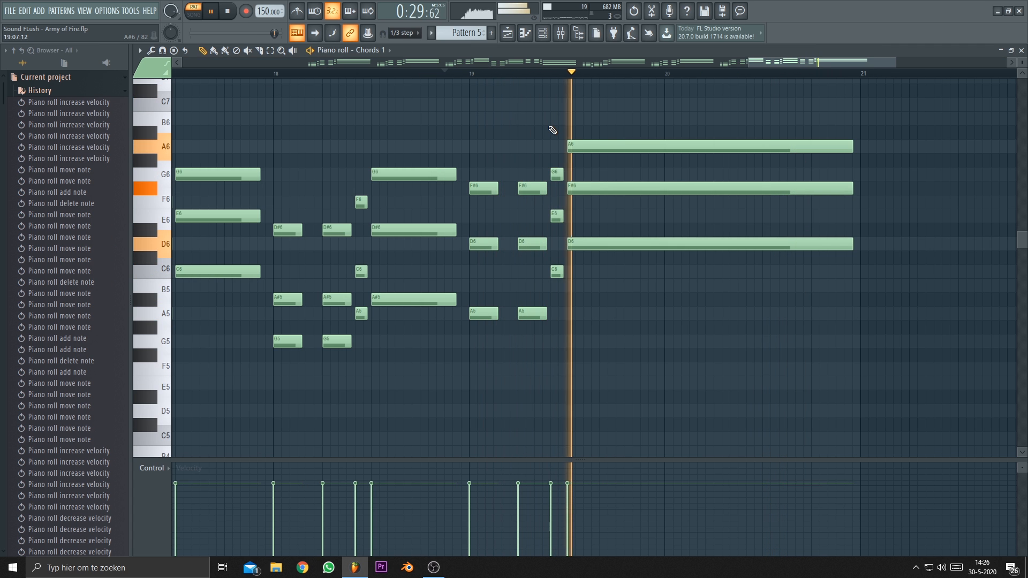
ctrl+scroll(566, 121, down, 5)
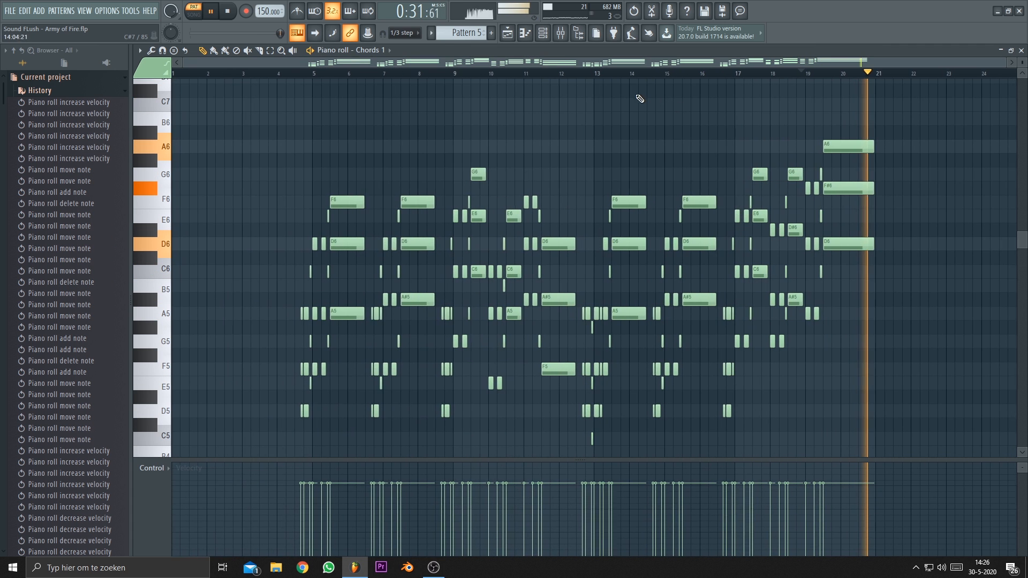
key(space)
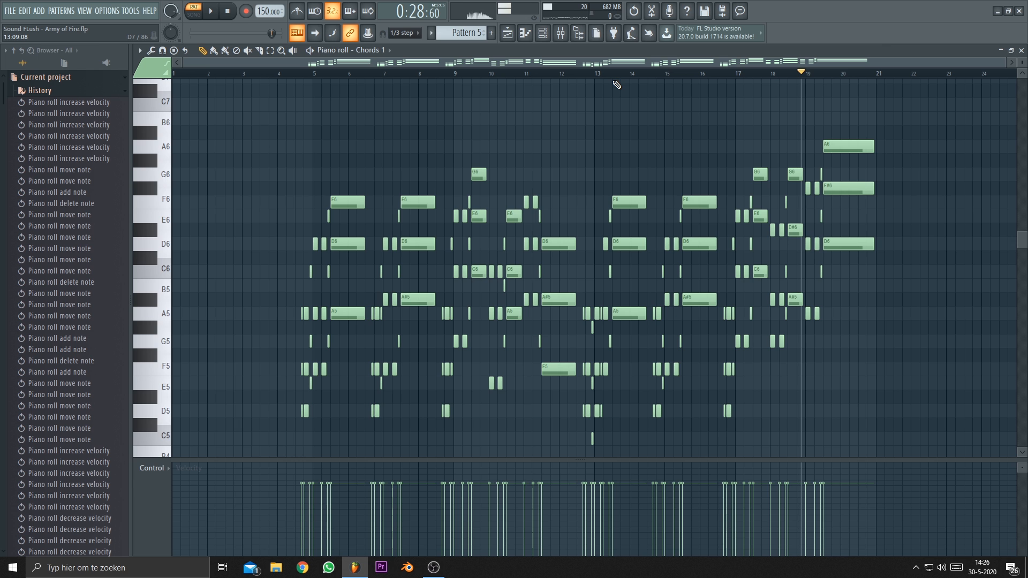
Select only the middle note of every chord in Chords 1, from the pickup before bar 5 to the final long chord.
ctrl+scroll(356, 168, up, 8)
scroll(287, 157, down, 1)
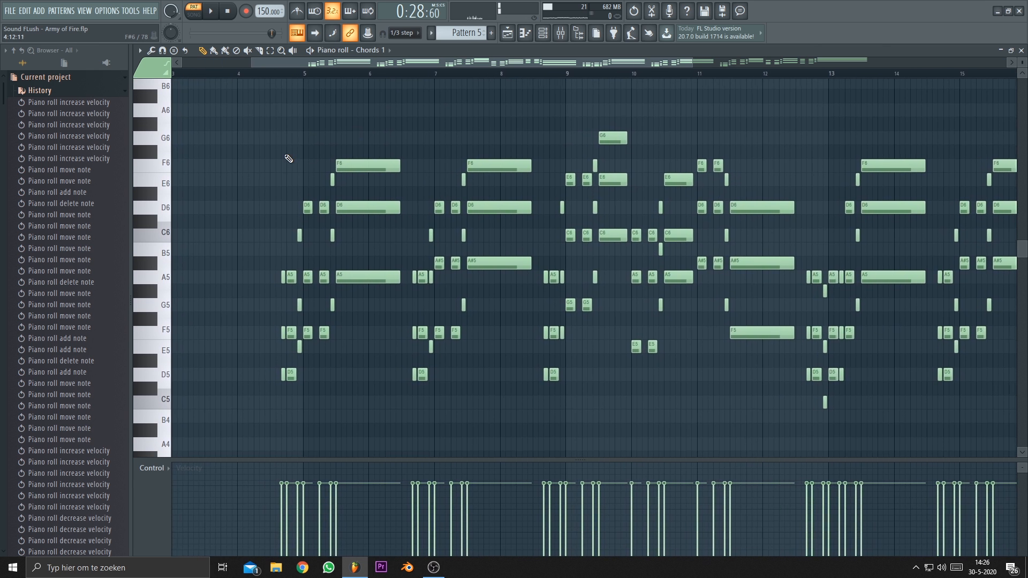
ctrl+scroll(311, 191, down, 2)
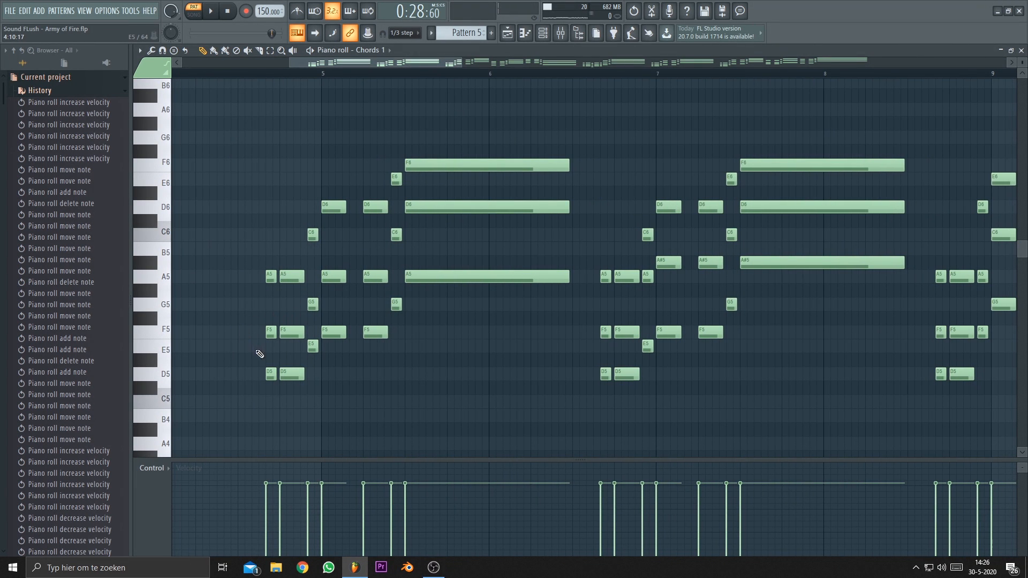
key(shift+Right)
key(shift+Right)
key(shift+Right)
key(shift+Right)
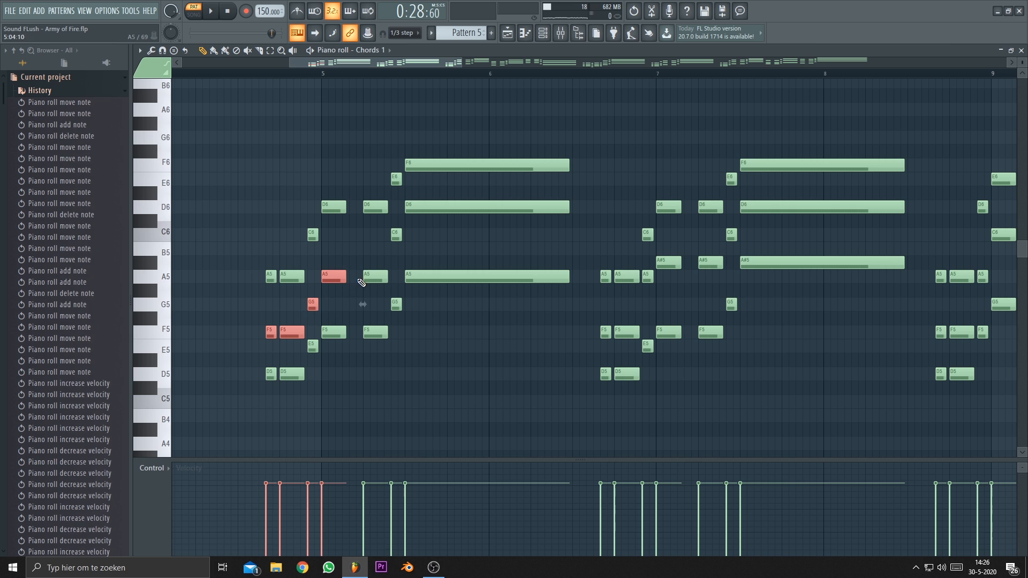
key(shift+Right)
key(shift+Right)
key(shift+Right)
key(shift+Right)
key(shift+Right)
key(shift+Right)
key(shift+Right)
key(shift+Right)
key(shift+Right)
key(shift+Right)
key(shift+Right)
key(shift+Right)
key(shift+Right)
key(shift+Right)
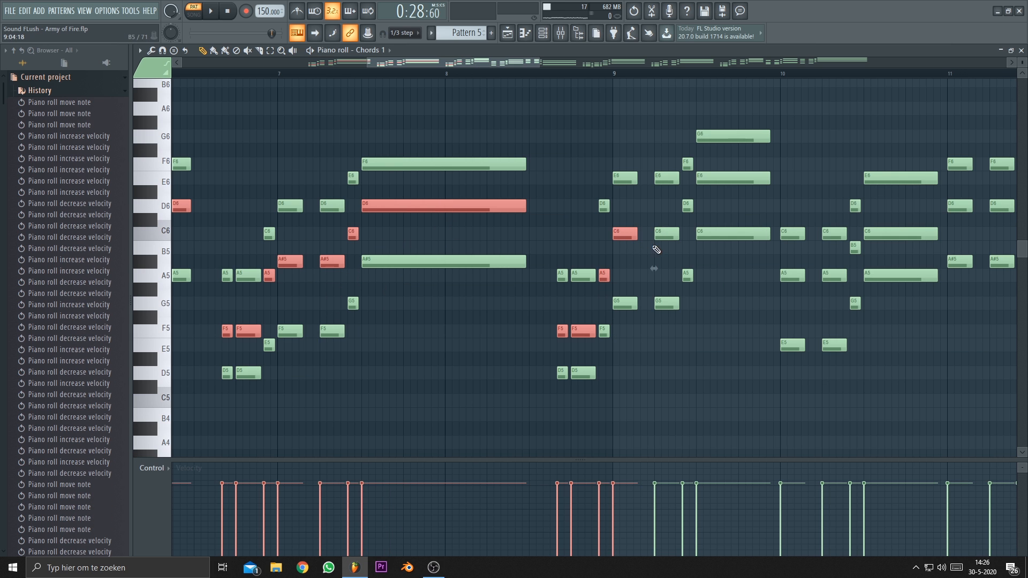
key(shift+Right)
key(shift+Right)
key(shift+Right)
key(shift+Right)
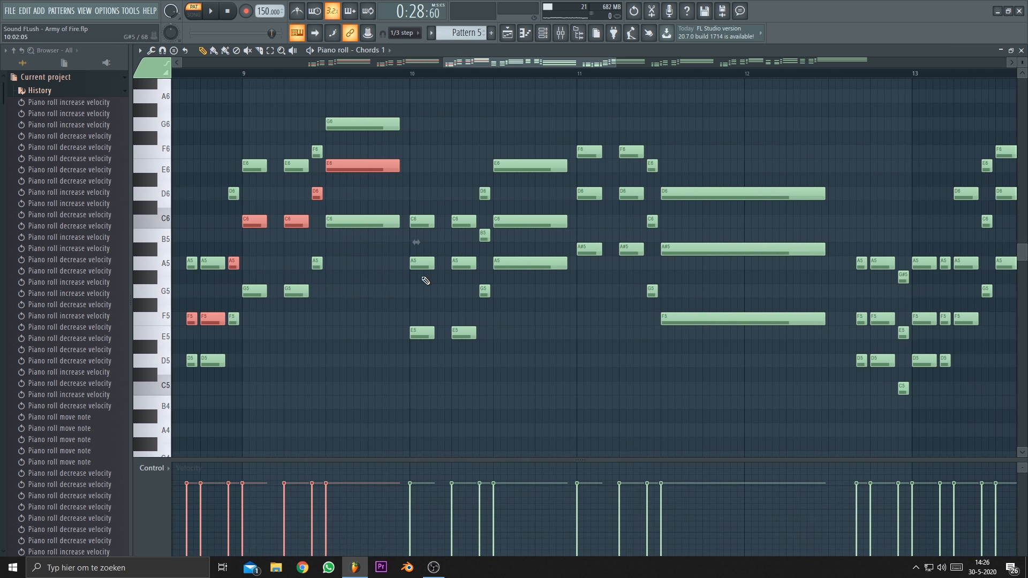
key(shift+Right)
key(shift+Right)
key(shift+Right)
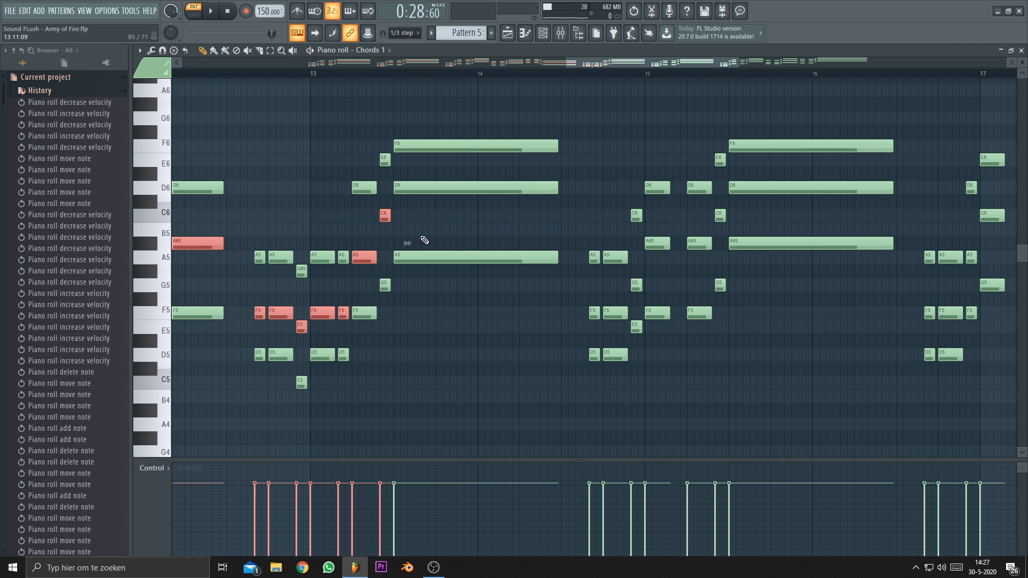
drag(427, 183, 469, 217)
drag(596, 301, 625, 312)
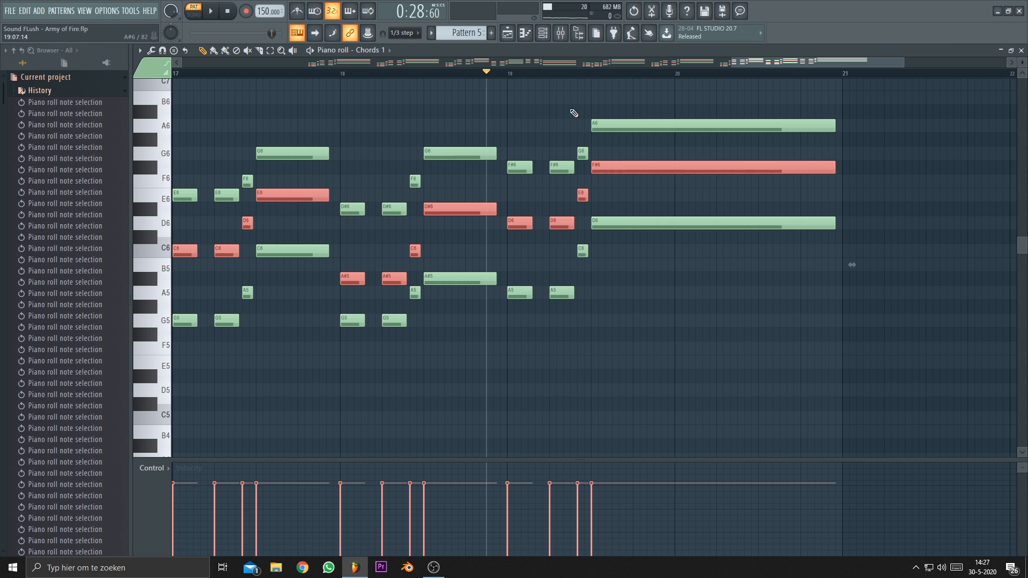
Copy the selected middle notes into the Sylenth1 [64bit] #5 channel and shift them to line up with the ghosted chords.
click(549, 34)
drag(242, 160, 502, 161)
click(487, 284)
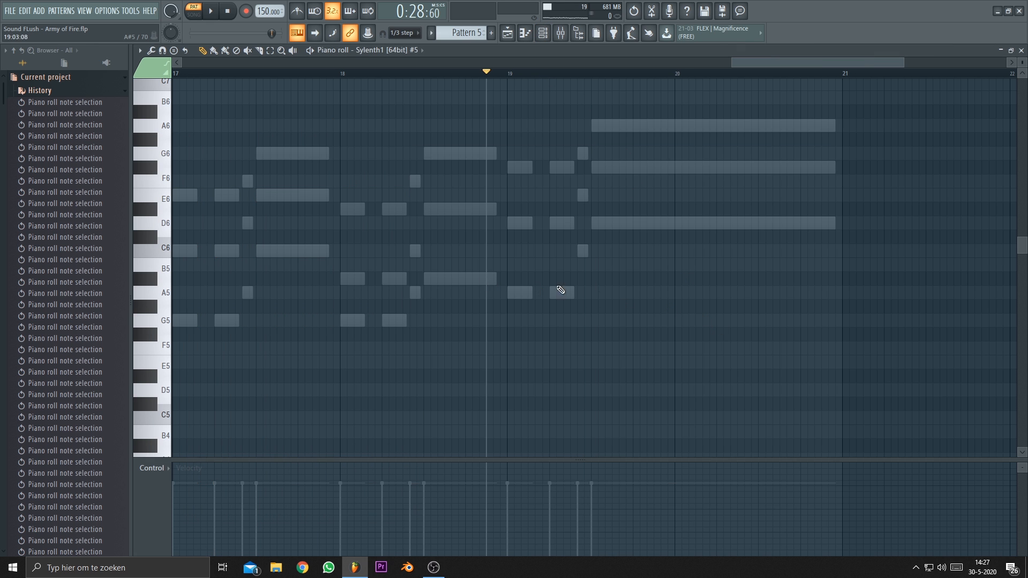
scroll(352, 241, up, 6)
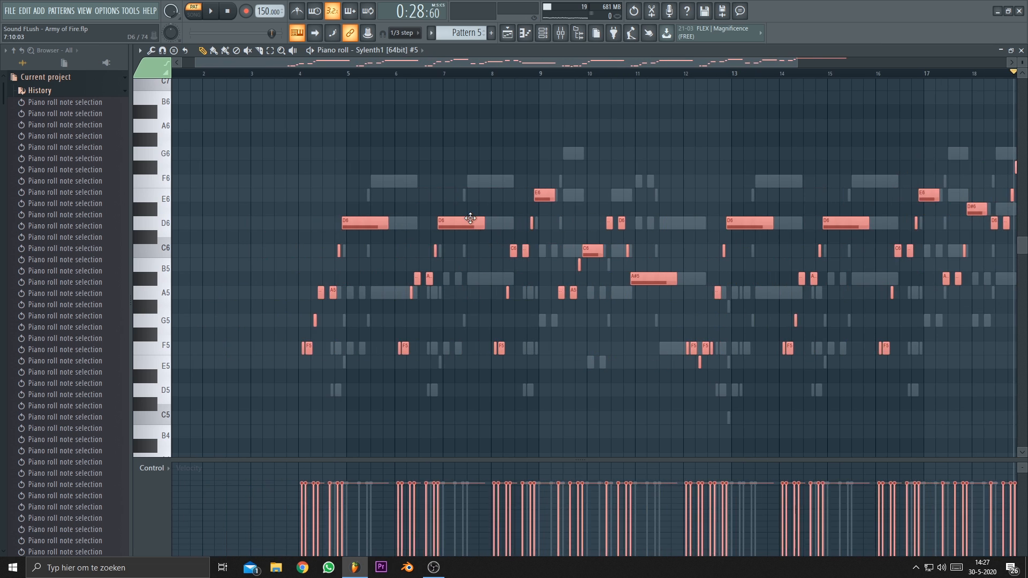
drag(444, 353, 465, 343)
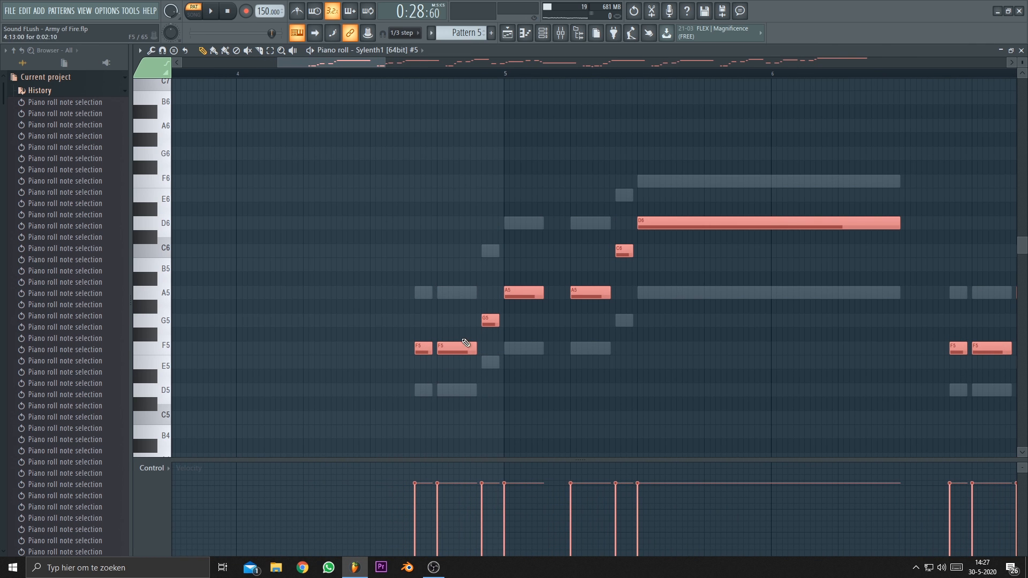
Deselect the pasted notes and play the middle-note line of Sylenth1 [64bit] #5.
click(551, 37)
click(346, 97)
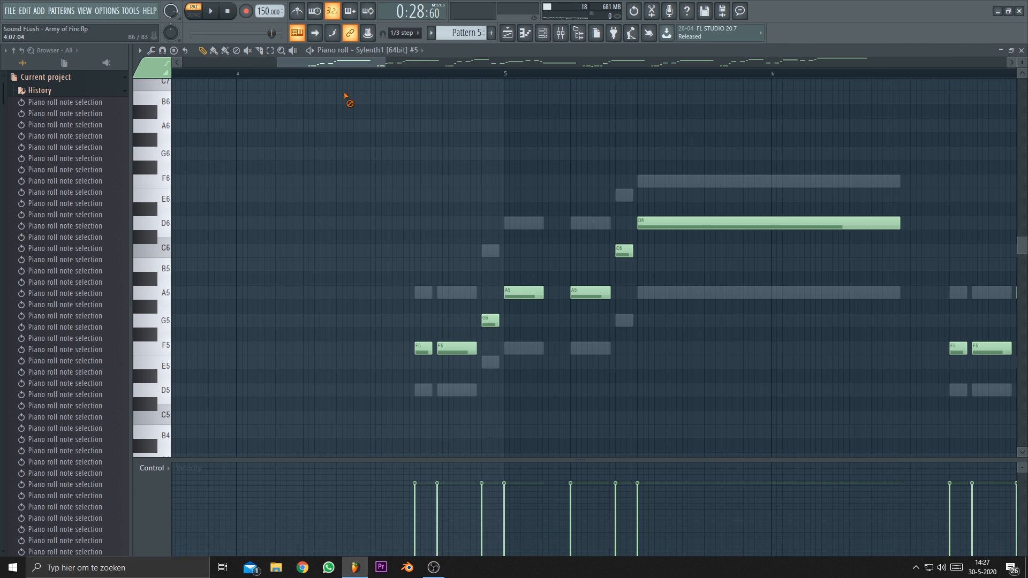
key(space)
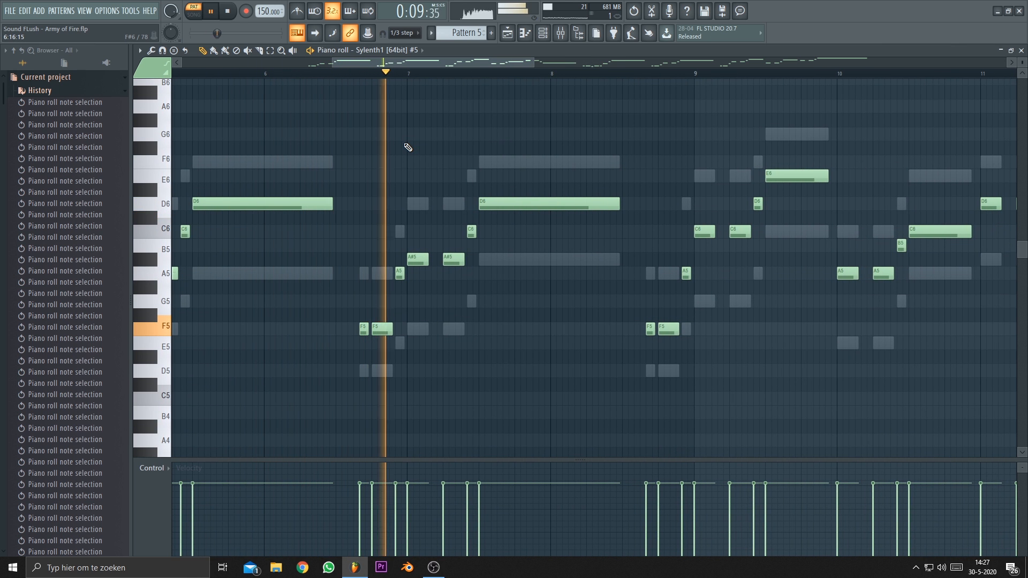
scroll(427, 131, down, 2)
scroll(453, 141, down, 1)
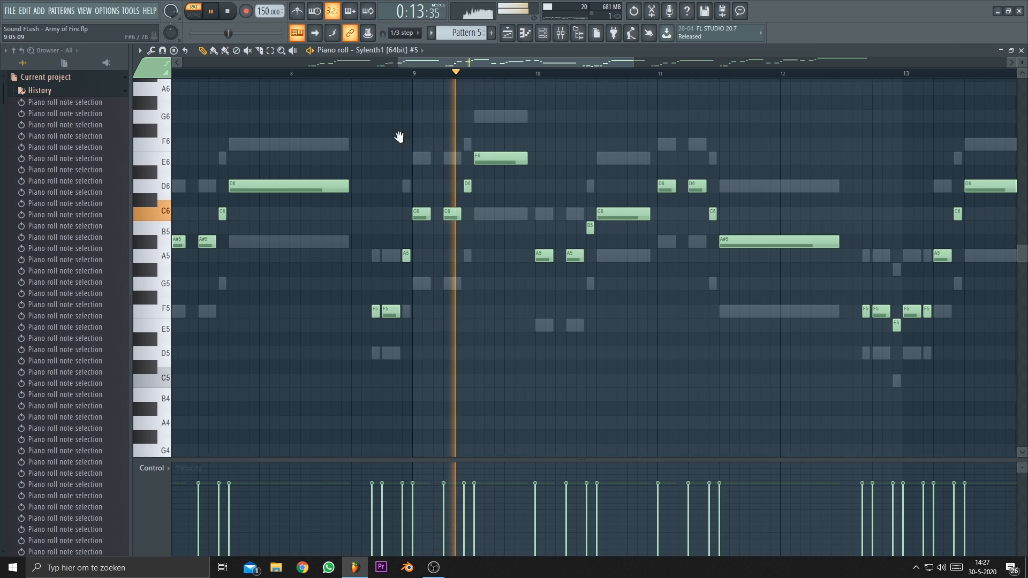
Follow the playback of the Sylenth1 [64bit] #5 middle-note line through bars 9 to 12.
scroll(465, 142, up, 1)
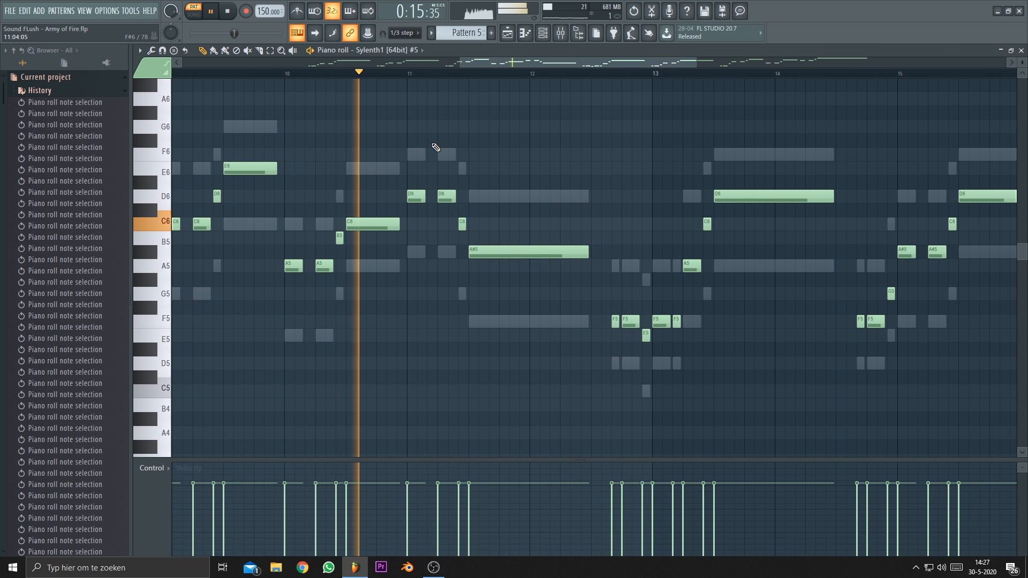
scroll(445, 157, down, 2)
scroll(535, 142, down, 3)
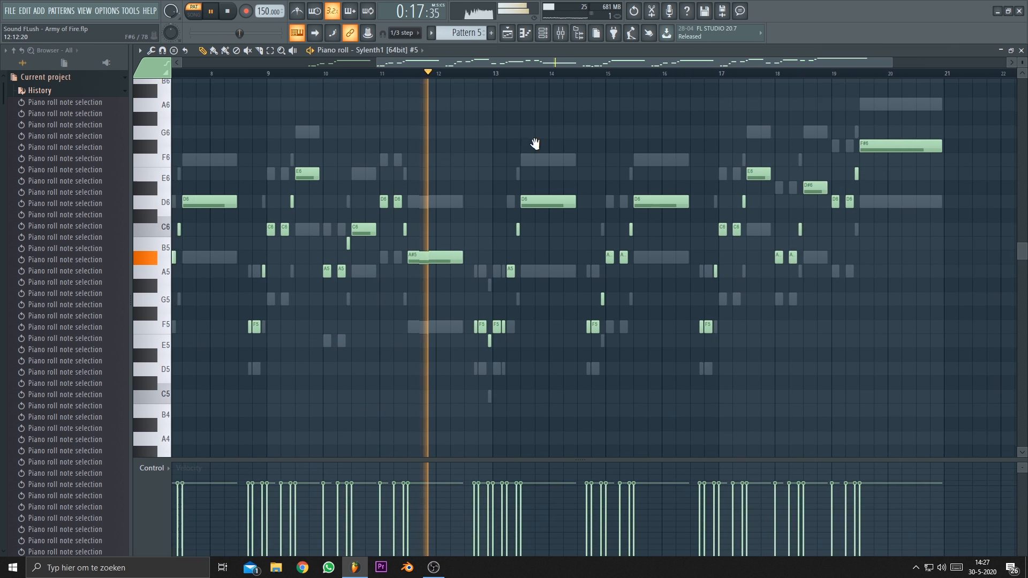
Open Chords 1 and select only the lowest note of every chord from the pickup before bar 5 to the long chord in bar 11, stopping playback.
key(F6)
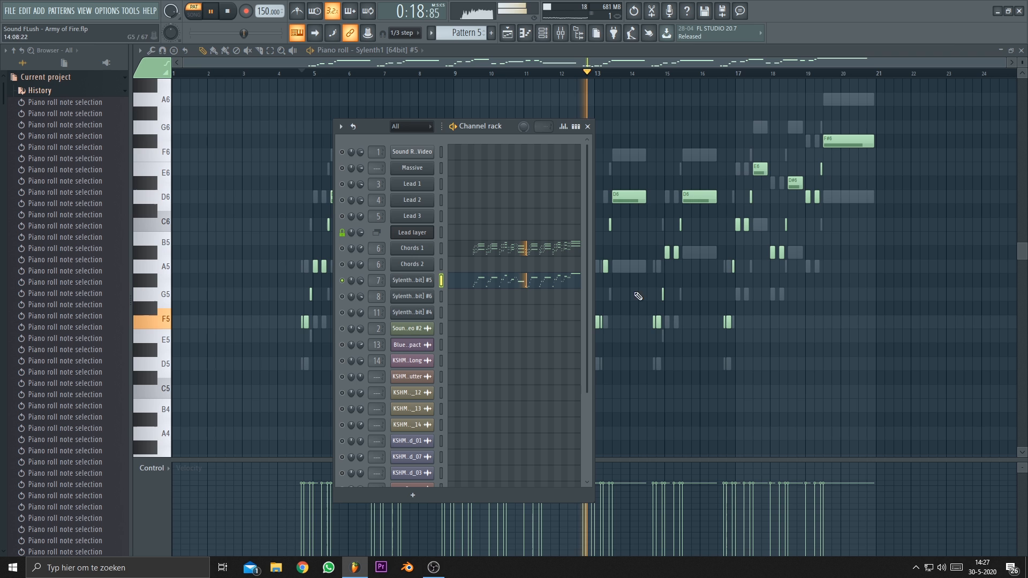
click(501, 247)
scroll(264, 287, up, 5)
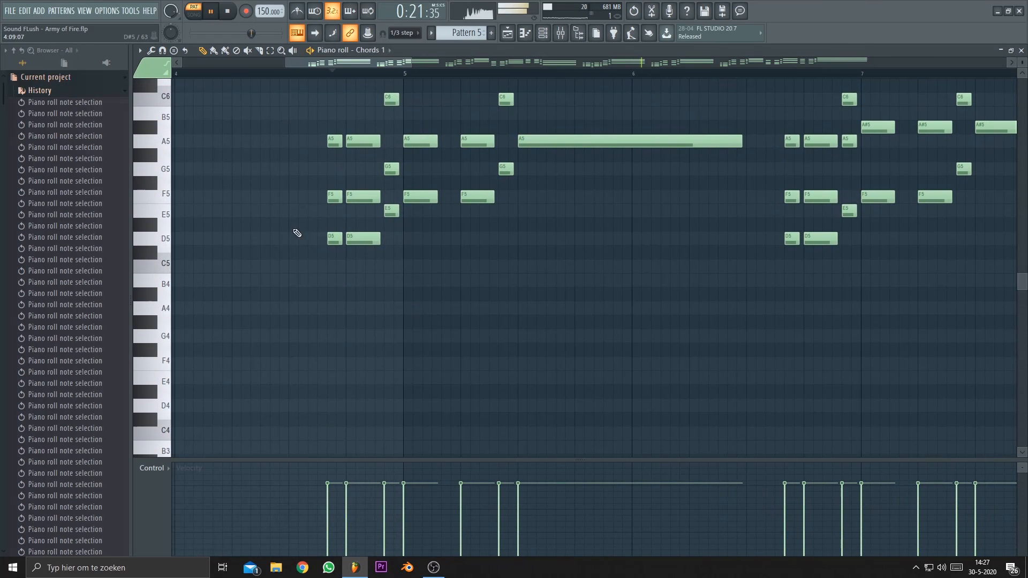
scroll(445, 277, up, 3)
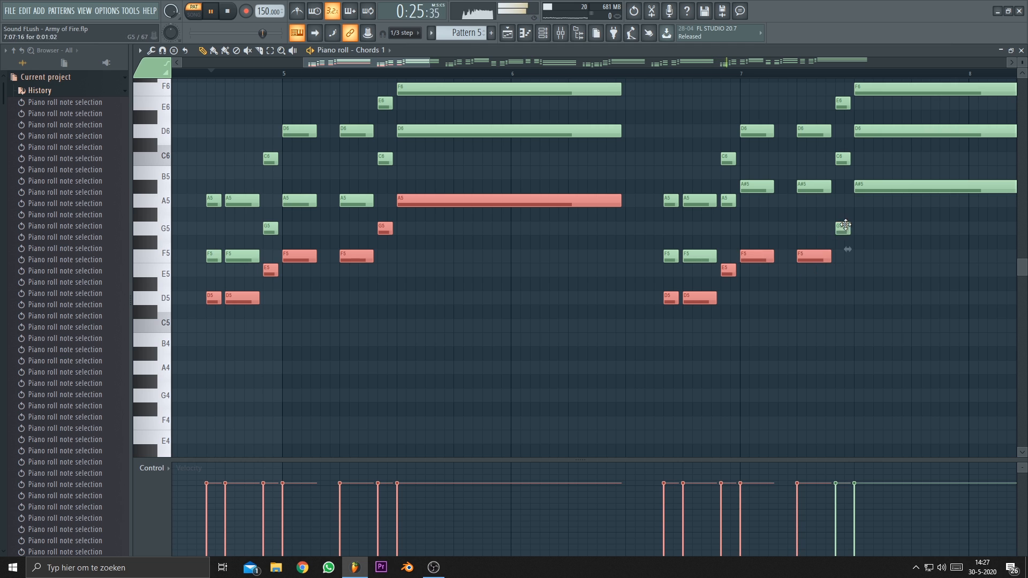
scroll(587, 276, up, 2)
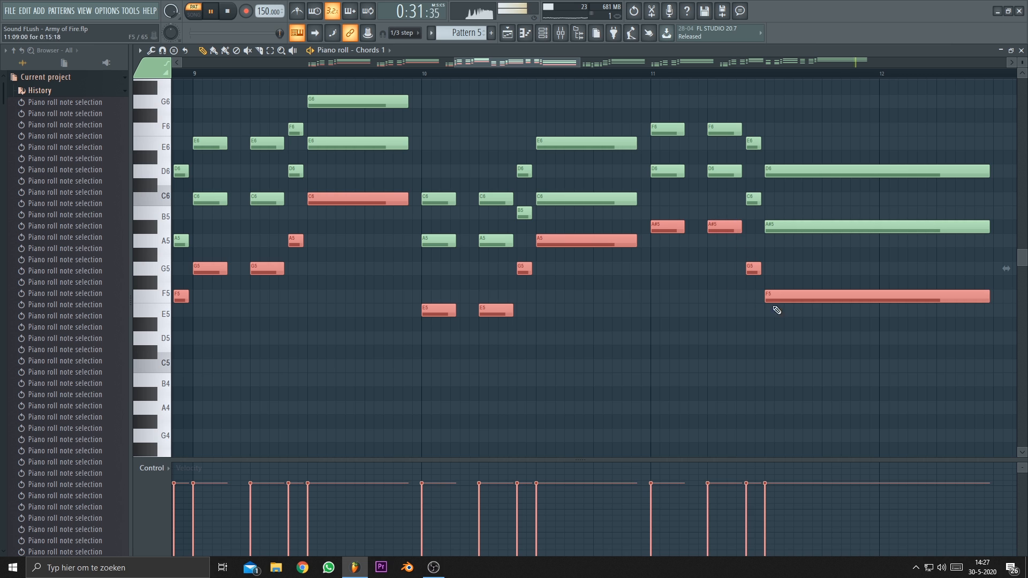
key(space)
Add the lowest note of every remaining chord in Chords 1 to the selection, from the pickup before bar 13 to the final long chord.
drag(552, 315, 728, 411)
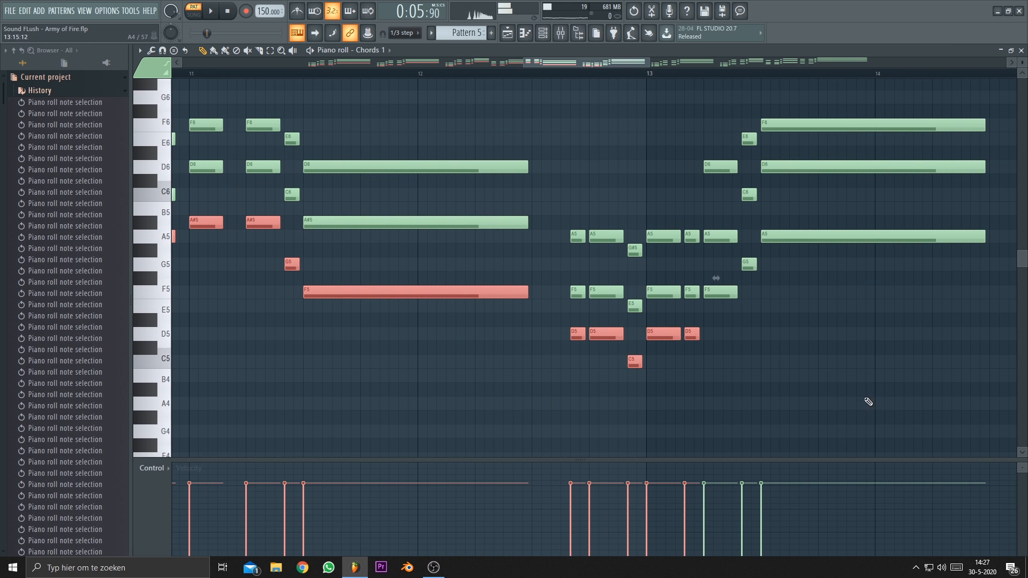
drag(831, 362, 377, 365)
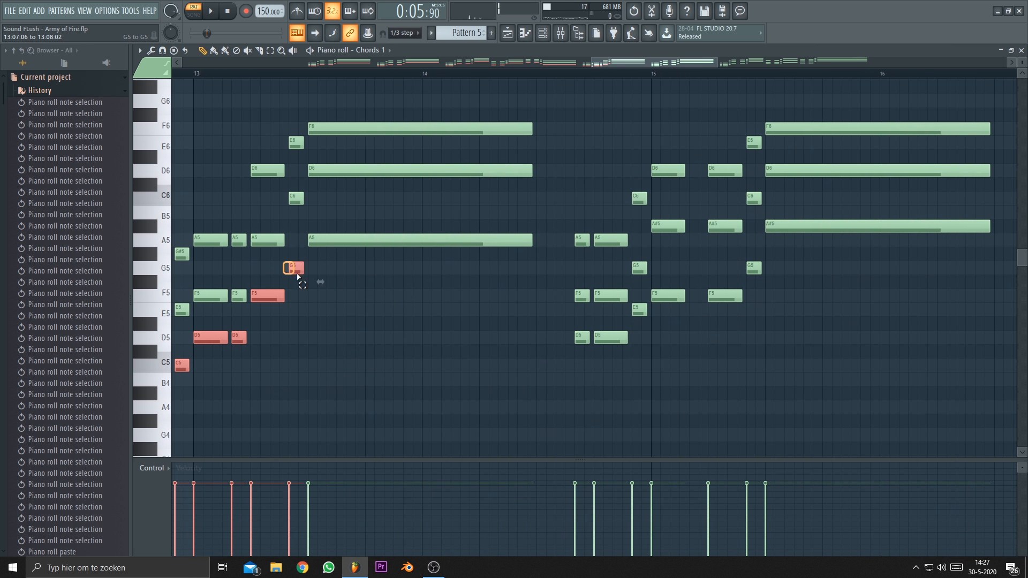
drag(538, 317, 656, 373)
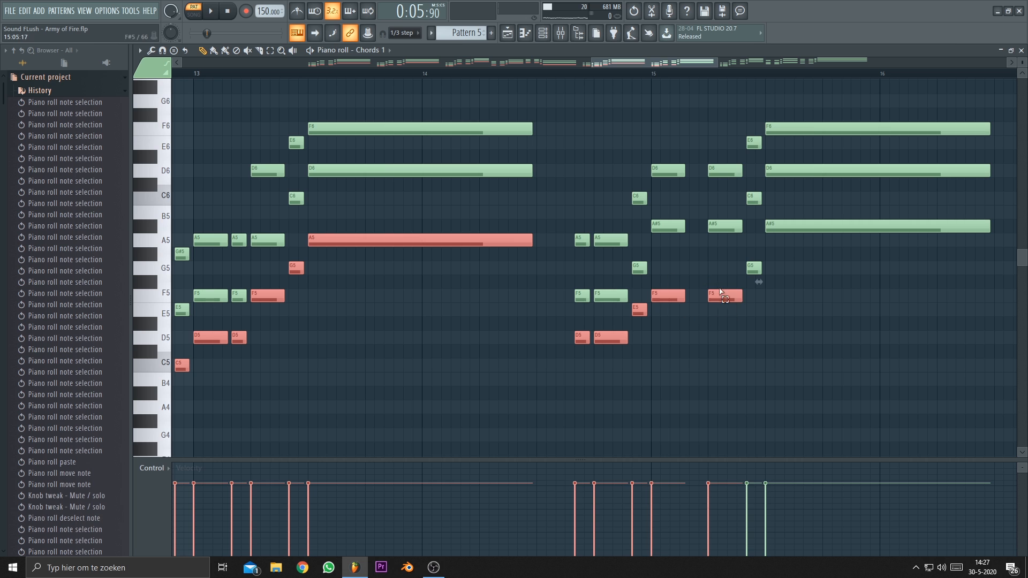
drag(861, 296, 334, 316)
drag(328, 232, 569, 379)
drag(571, 383, 197, 362)
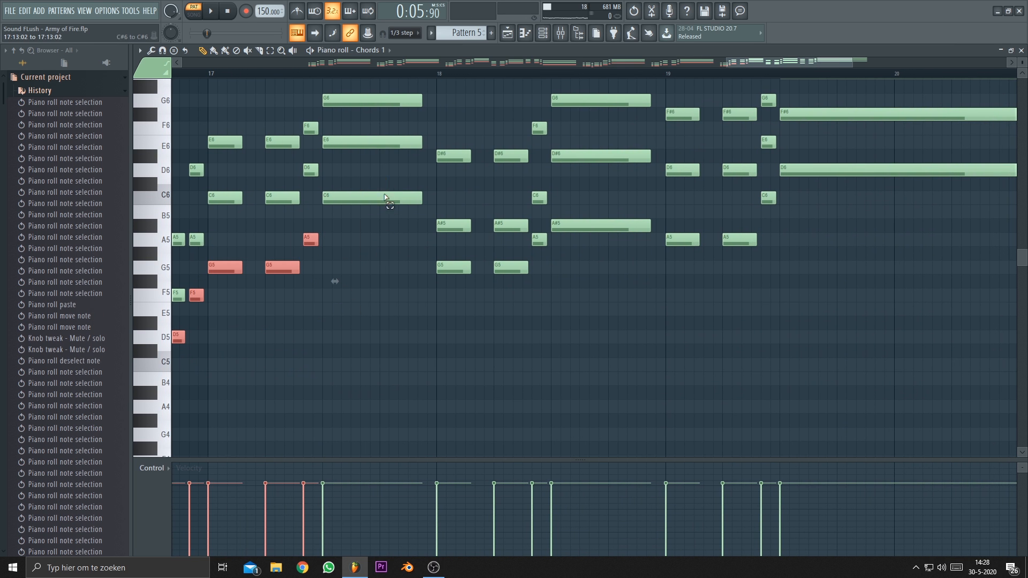
drag(556, 255, 557, 254)
drag(584, 226, 595, 241)
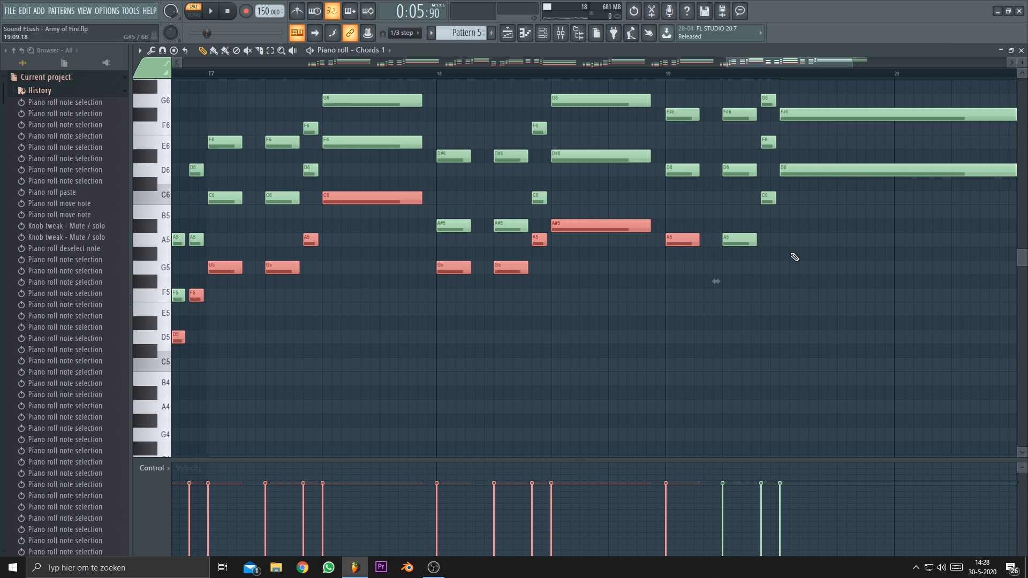
drag(785, 213, 786, 215)
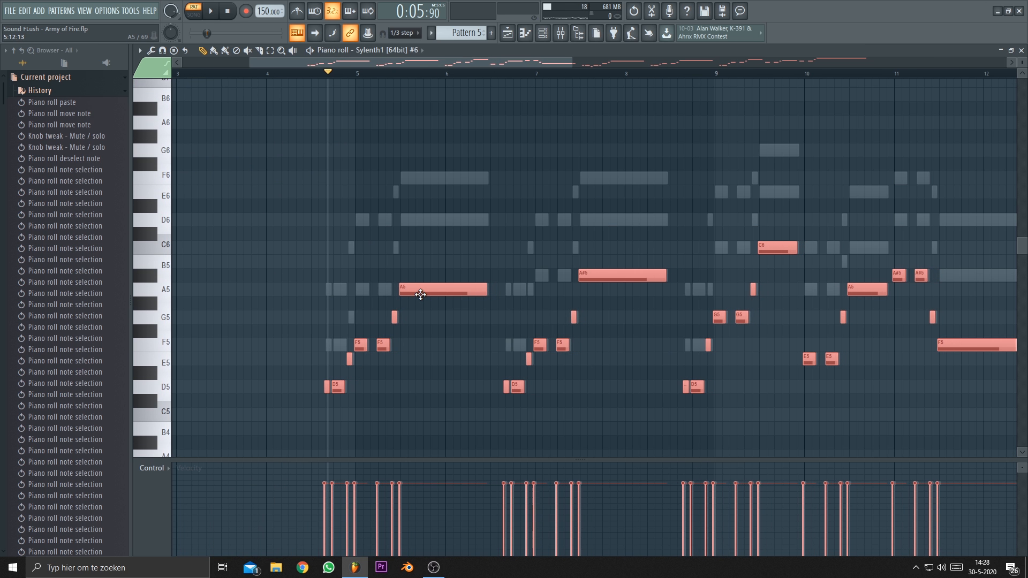
Copy the selected lowest notes into the Sylenth1 [64bit] #6 channel and shift them to line up with the ghosted chords.
scroll(321, 407, up, 5)
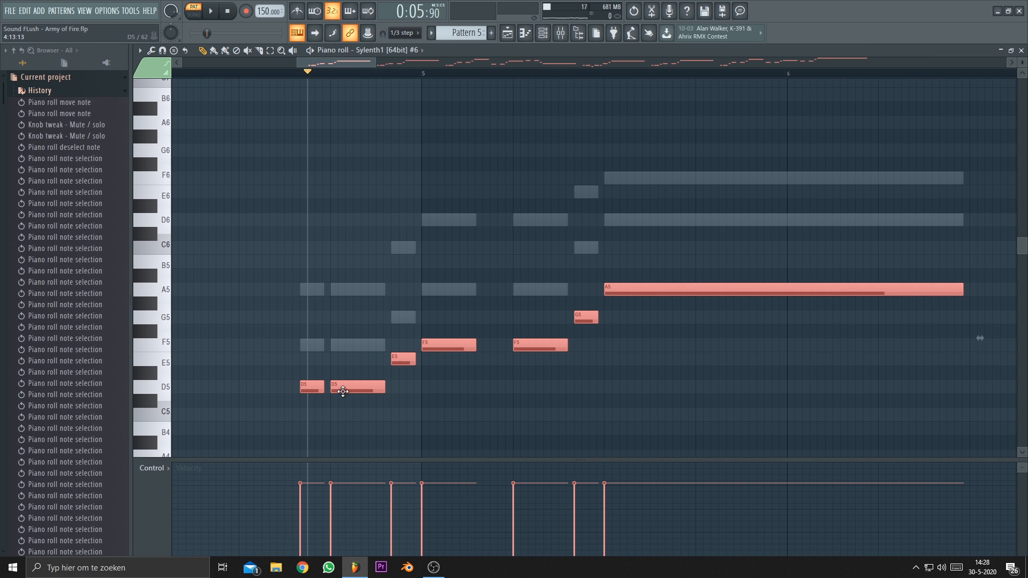
scroll(326, 364, down, 4)
scroll(316, 321, down, 3)
Copy the Lead layer and Massive notes from Pattern 4 into the same channels of Pattern 5.
click(542, 33)
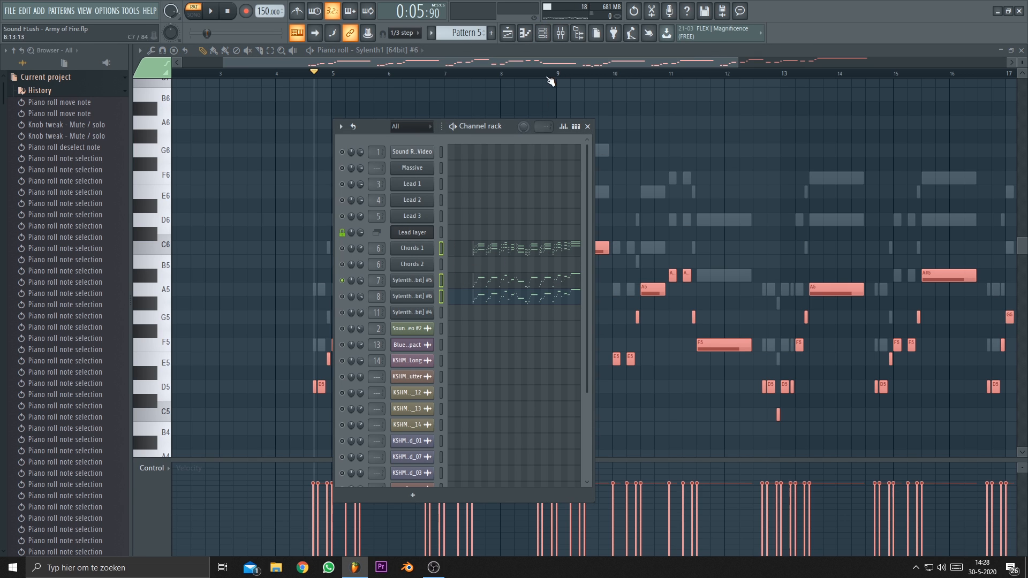
scroll(468, 31, up, 1)
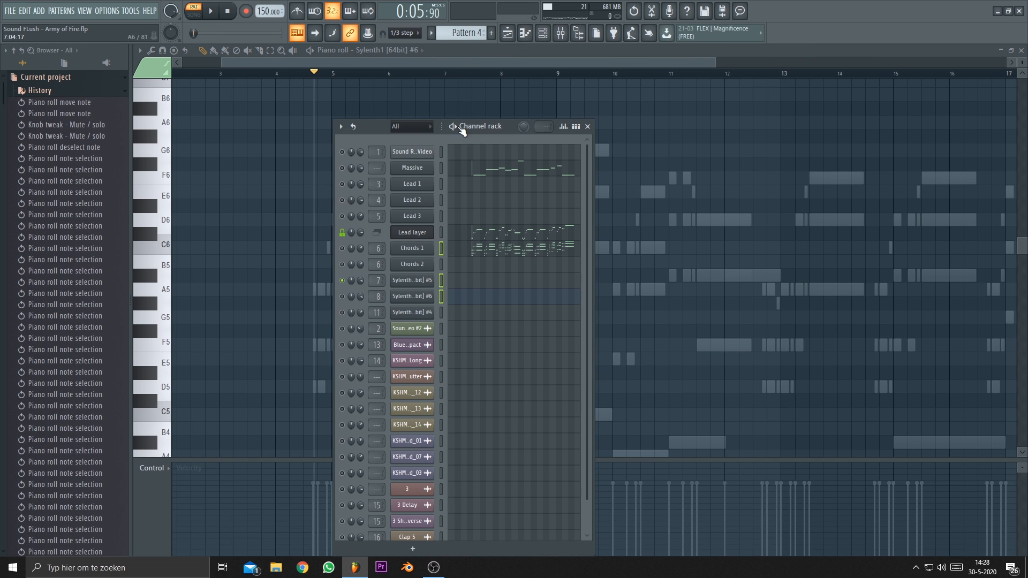
scroll(469, 31, down, 1)
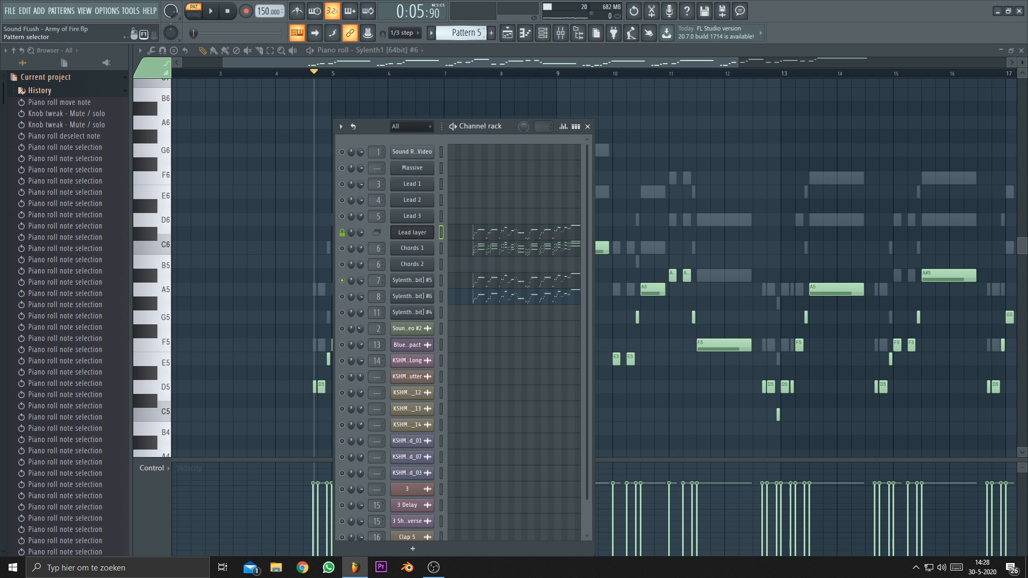
scroll(468, 31, up, 1)
scroll(466, 33, down, 1)
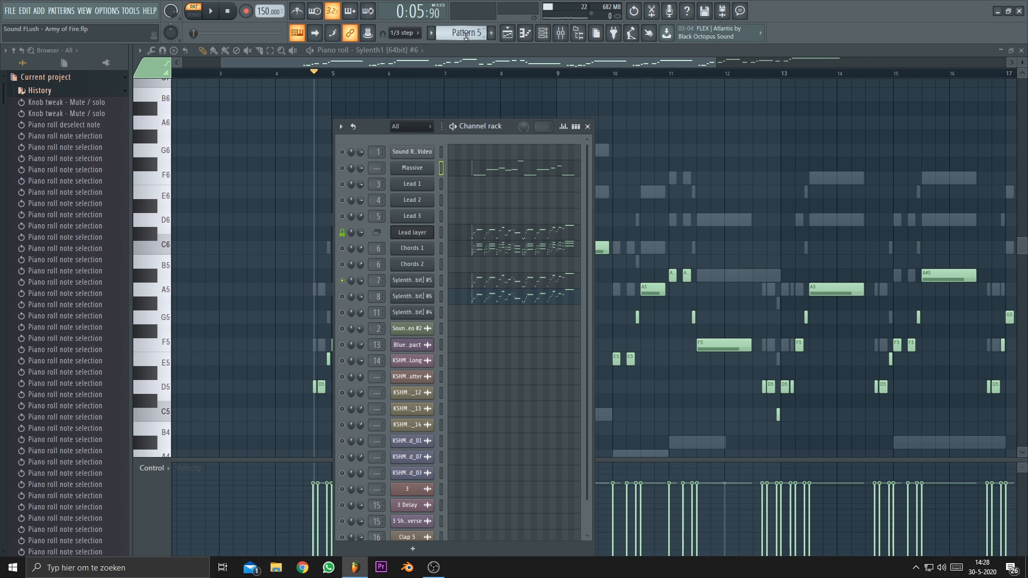
Unmute all channels and play Pattern 5 with every layer from the pickup before bar 5 through the final chord.
key(F6)
key(space)
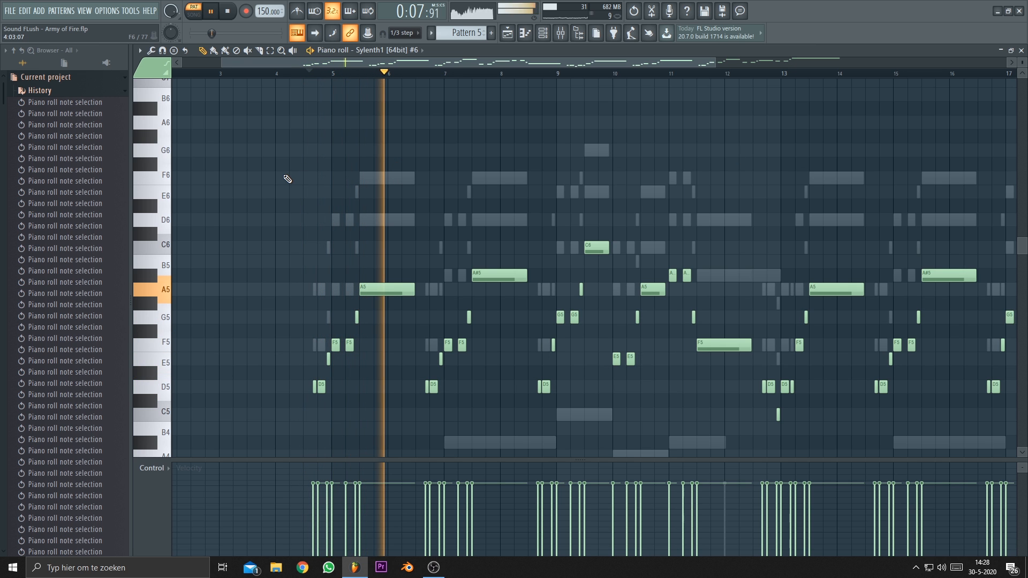
scroll(288, 178, down, 3)
drag(337, 179, 291, 128)
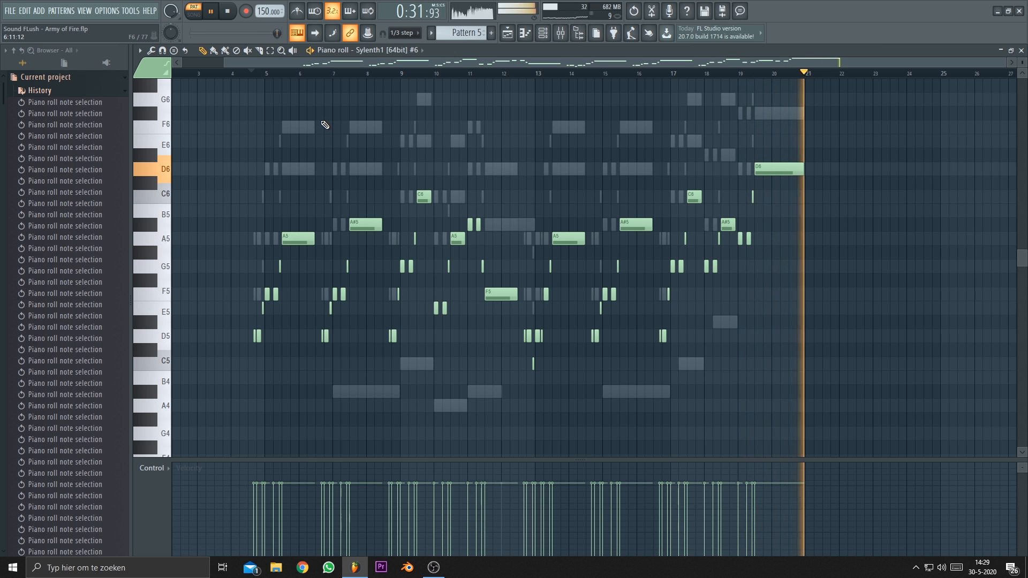
key(space)
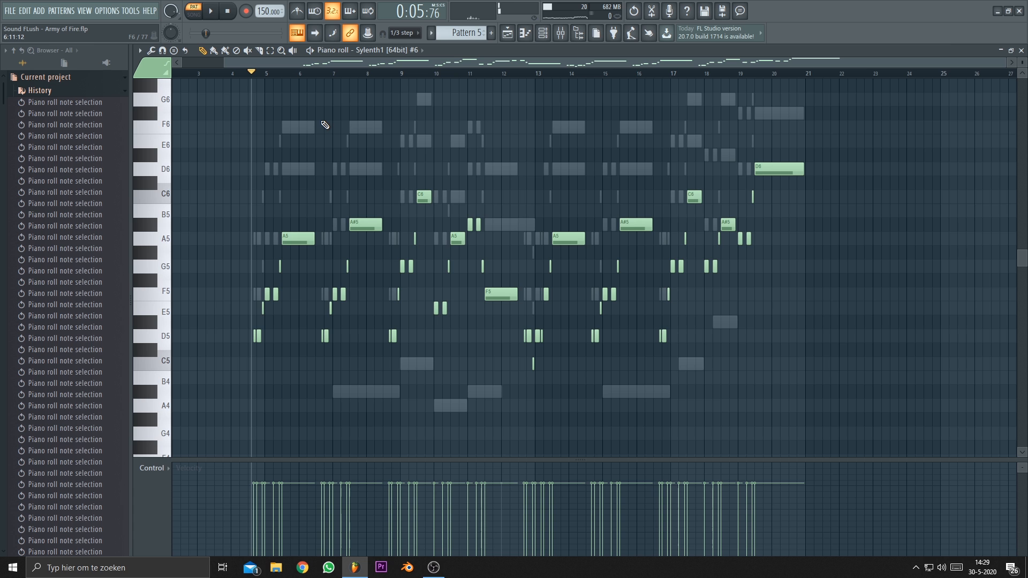
Open Chords 1 in the piano roll and look over its chords from the pickup before bar 5 to the final chord.
click(542, 34)
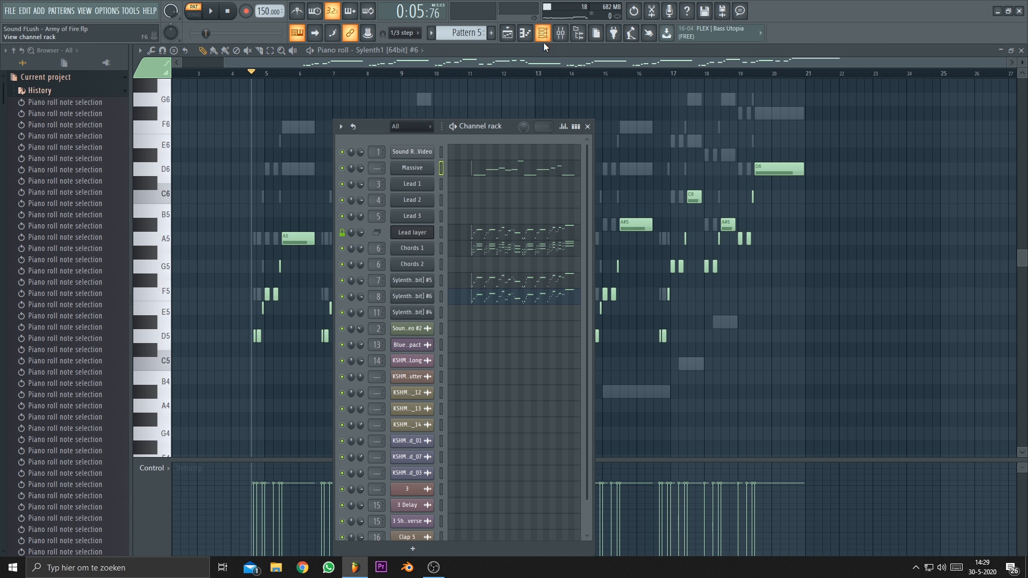
click(484, 253)
scroll(347, 309, down, 3)
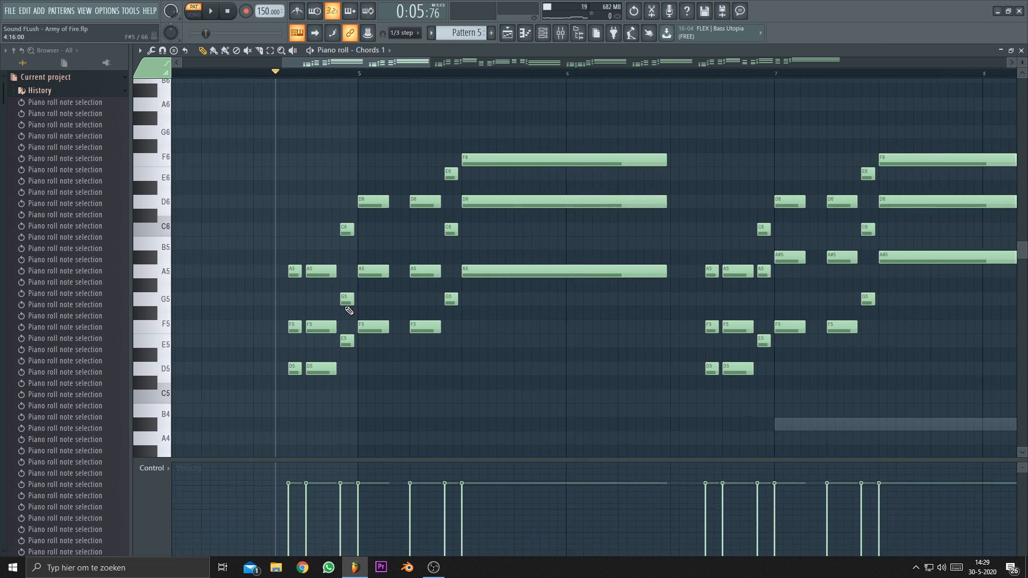
scroll(392, 367, down, 2)
scroll(345, 418, down, 3)
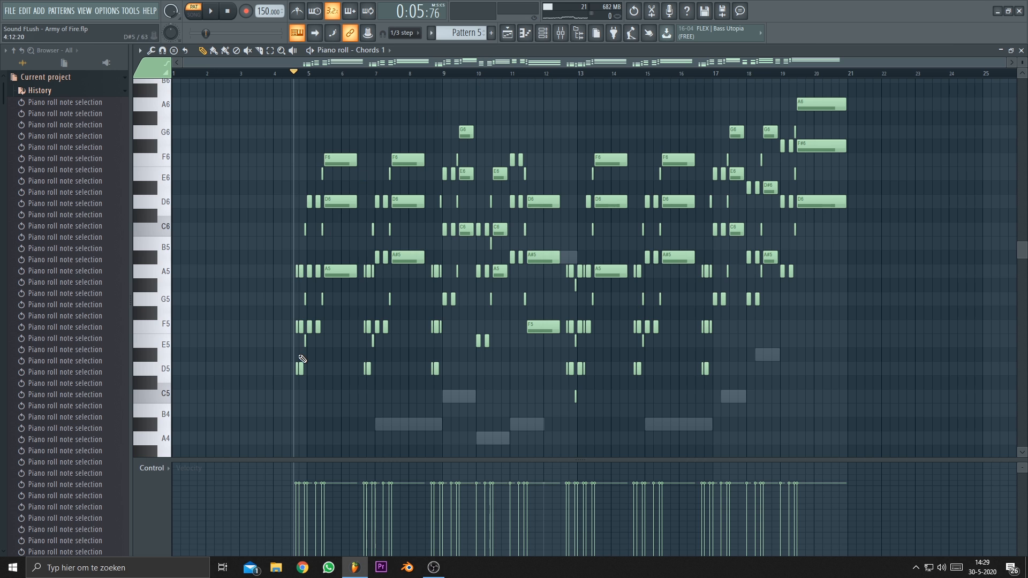
scroll(298, 407, up, 3)
scroll(299, 407, down, 3)
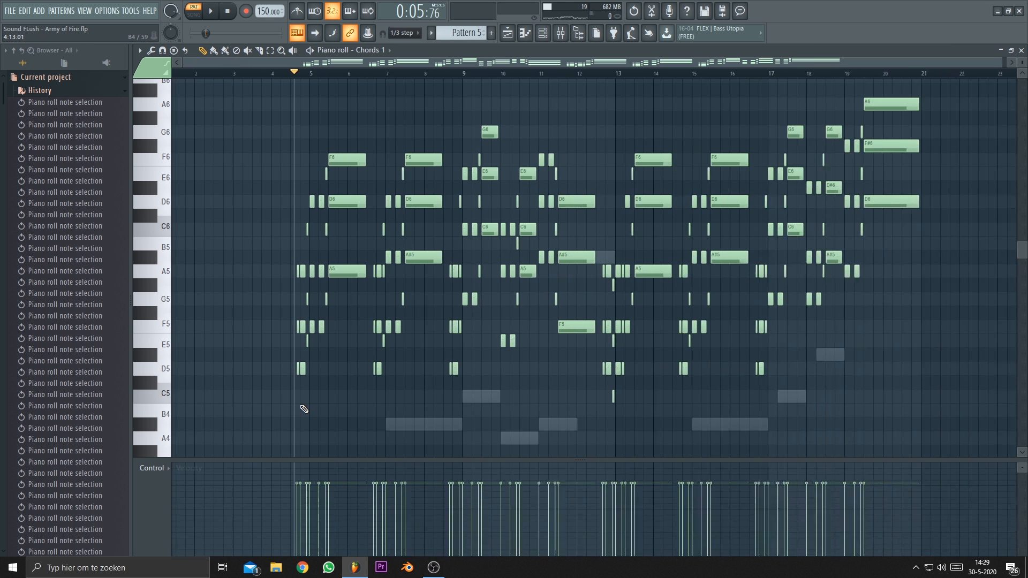